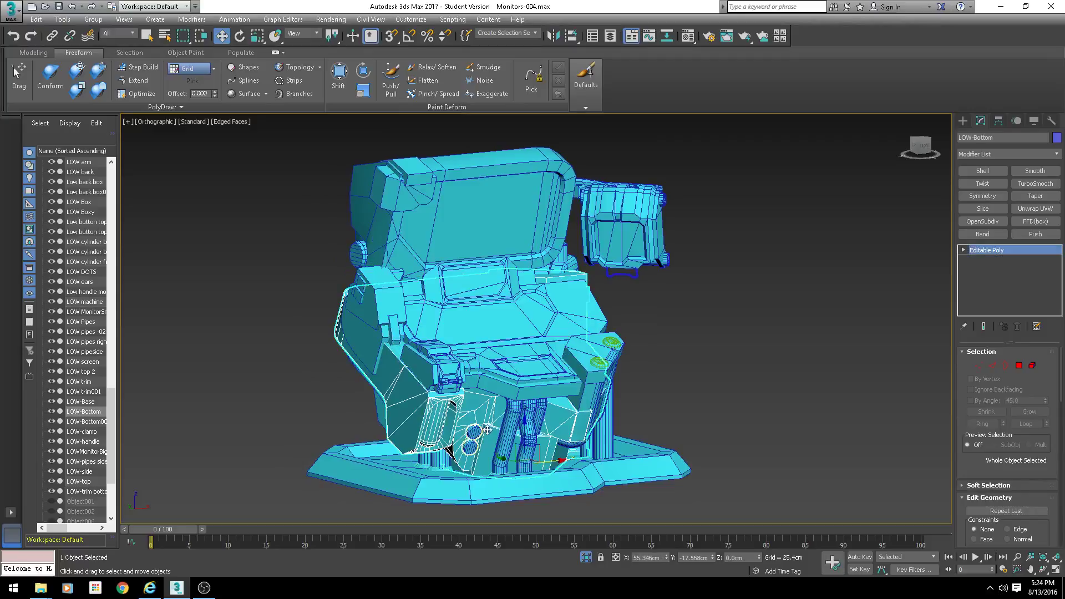
Examine the base, pipes and side panels of the low-poly machine from several angles
{"action": "middle_click_drag", "start_coordinate": [431, 407], "coordinate": [424, 373]}
{"action": "scroll", "coordinate": [471, 310], "scroll_direction": "down", "scroll_amount": 2}
{"action": "middle_click_drag", "start_coordinate": [610, 366], "coordinate": [572, 380], "text": "alt"}
{"action": "scroll", "coordinate": [571, 380], "scroll_direction": "up", "scroll_amount": 2}
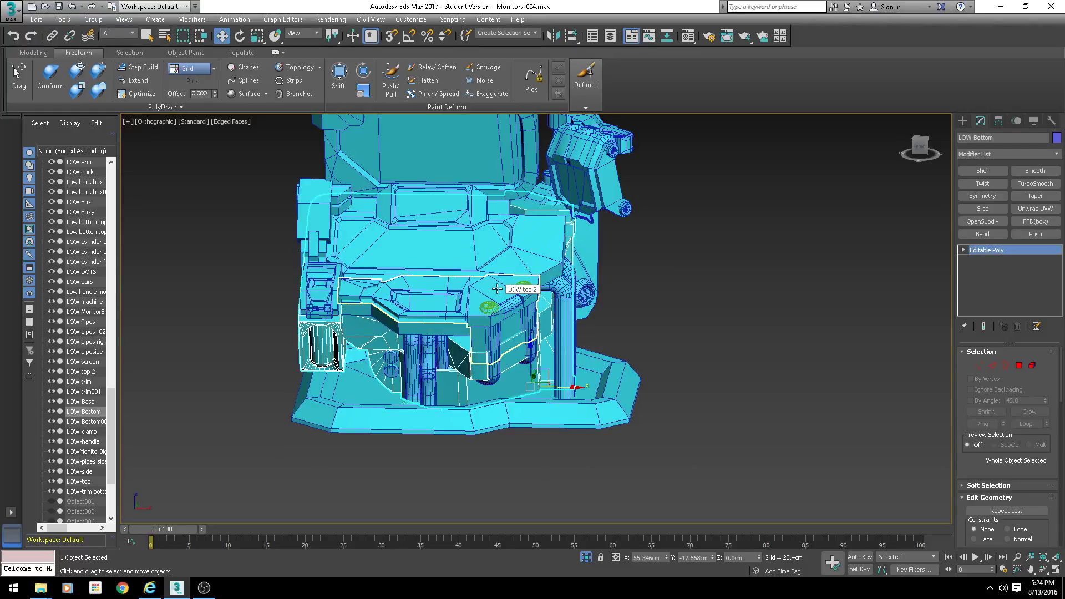
{"action": "middle_click_drag", "start_coordinate": [502, 330], "coordinate": [533, 361]}
{"action": "scroll", "coordinate": [514, 369], "scroll_direction": "down", "scroll_amount": 2}
{"action": "middle_click_drag", "start_coordinate": [496, 393], "coordinate": [509, 404], "text": "alt"}
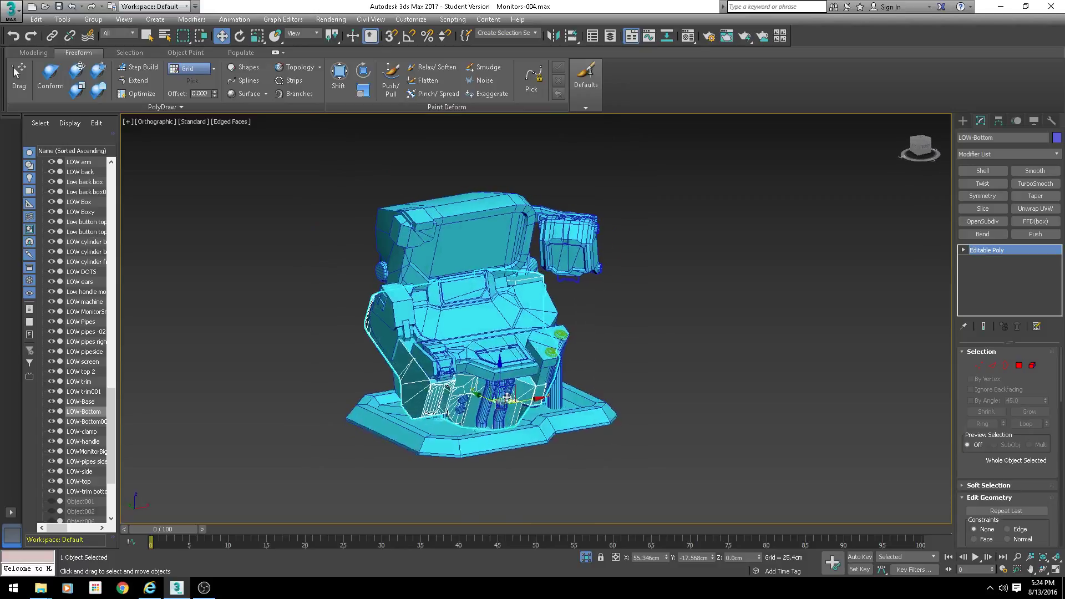
Select all the objects of the low-poly machine and apply one shared Unwrap UVW modifier to them
{"action": "scroll", "coordinate": [638, 266], "scroll_direction": "down", "scroll_amount": 4}
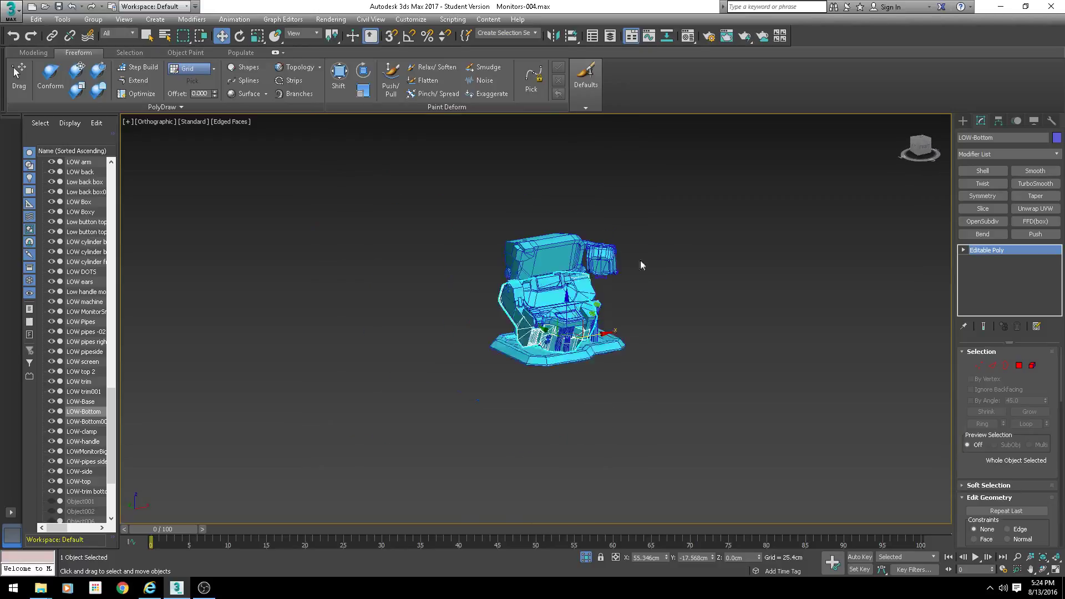
{"action": "left_click", "coordinate": [687, 248]}
{"action": "left_click_drag", "start_coordinate": [747, 183], "coordinate": [283, 430]}
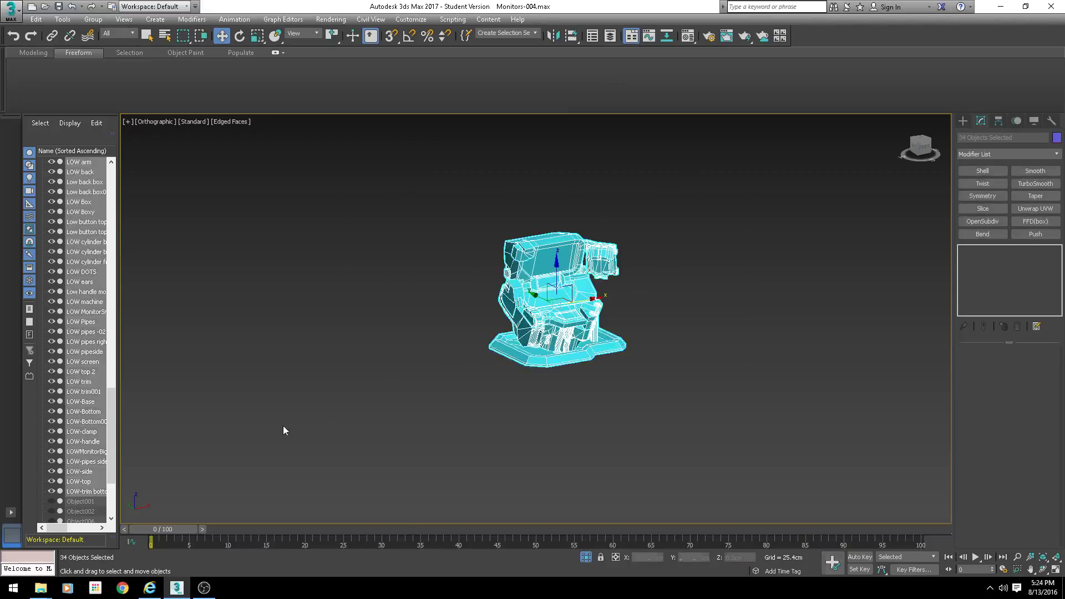
{"action": "middle_click_drag", "start_coordinate": [513, 361], "coordinate": [581, 406]}
{"action": "scroll", "coordinate": [584, 402], "scroll_direction": "up", "scroll_amount": 4}
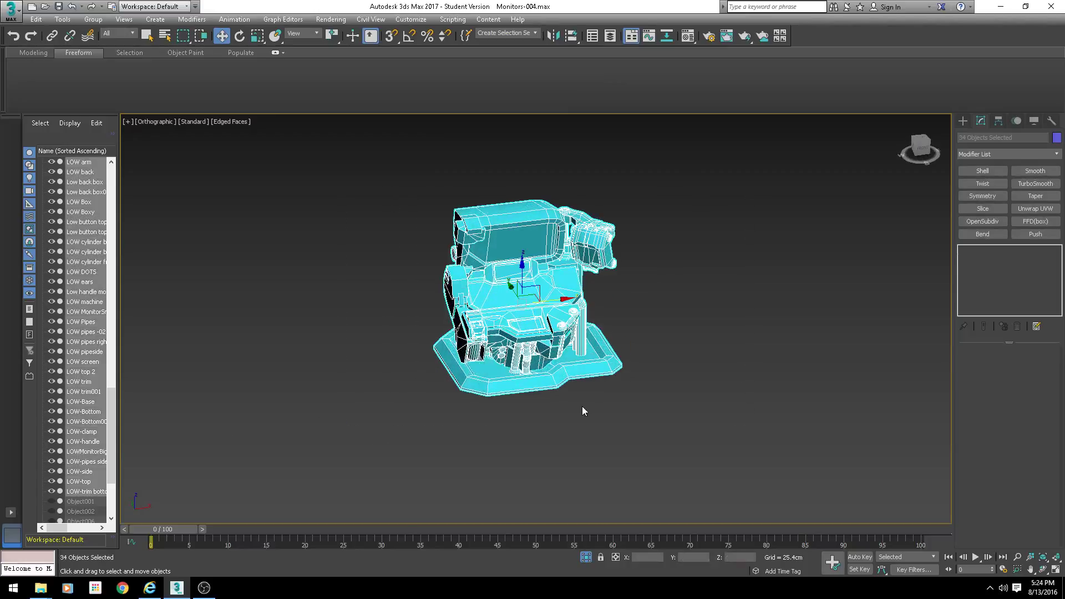
{"action": "key", "text": "u"}
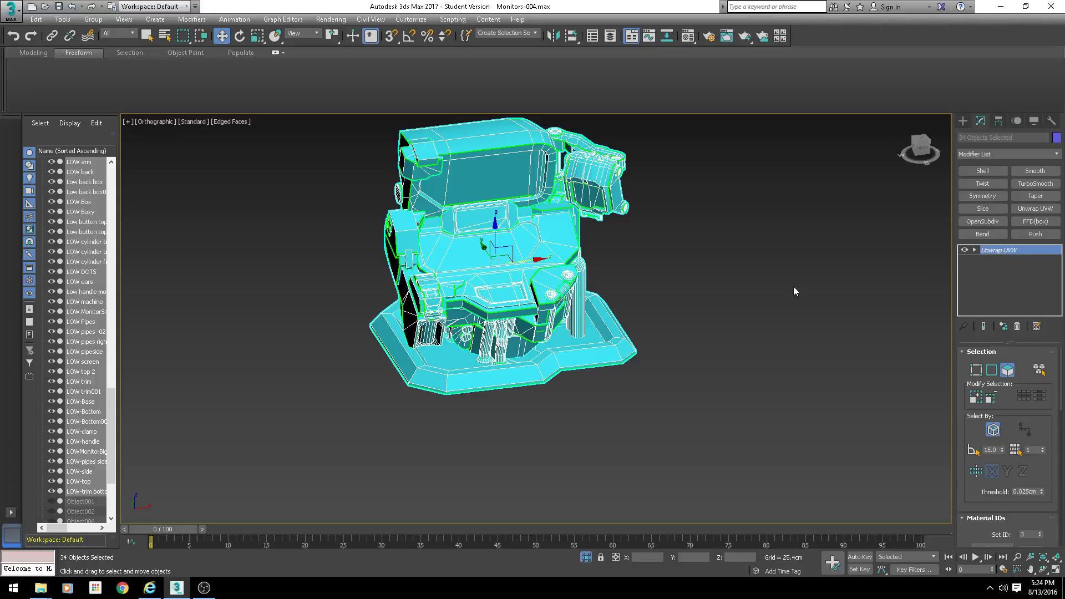
Inspect the Unwrap UVW modifier's face selection on the small monitor alone
{"action": "left_click", "coordinate": [771, 262]}
{"action": "left_click", "coordinate": [591, 186]}
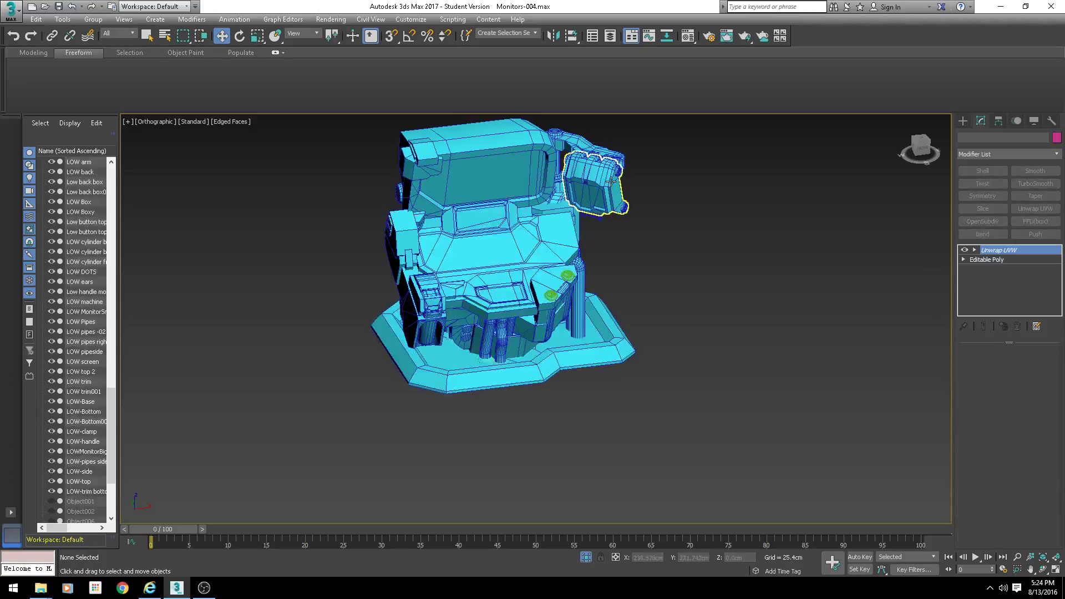
{"action": "left_click", "coordinate": [989, 250]}
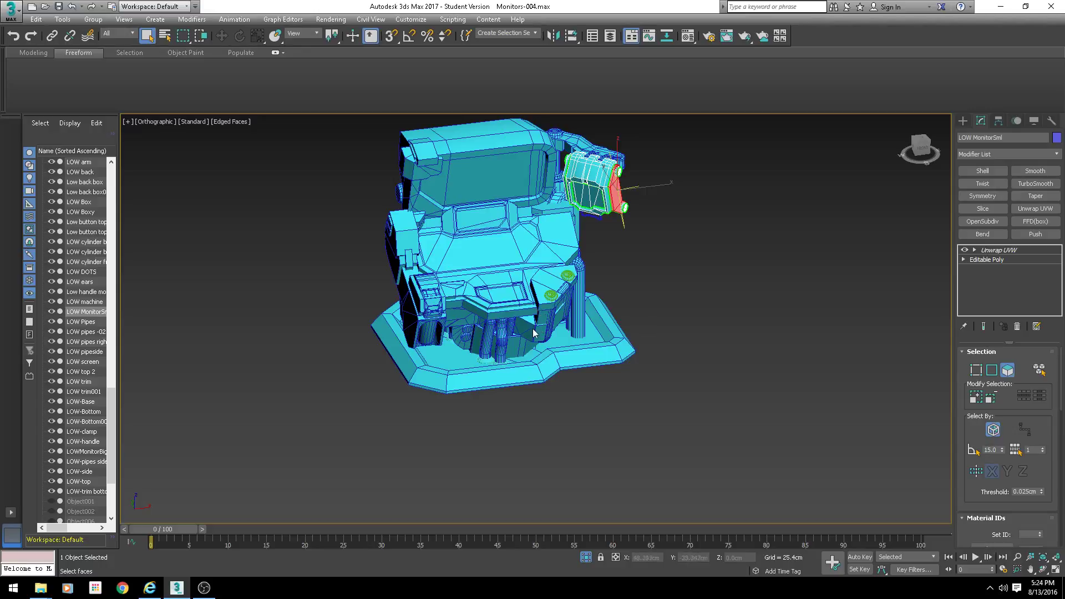
{"action": "scroll", "coordinate": [610, 317], "scroll_direction": "down", "scroll_amount": 5}
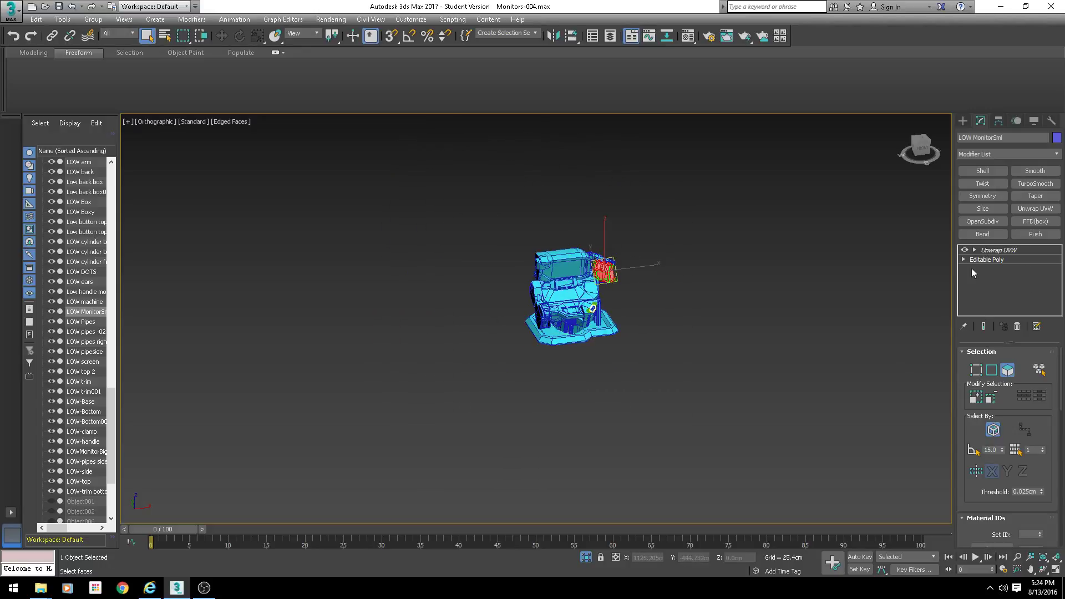
{"action": "scroll", "coordinate": [624, 297], "scroll_direction": "up", "scroll_amount": 5}
{"action": "left_click", "coordinate": [1010, 250]}
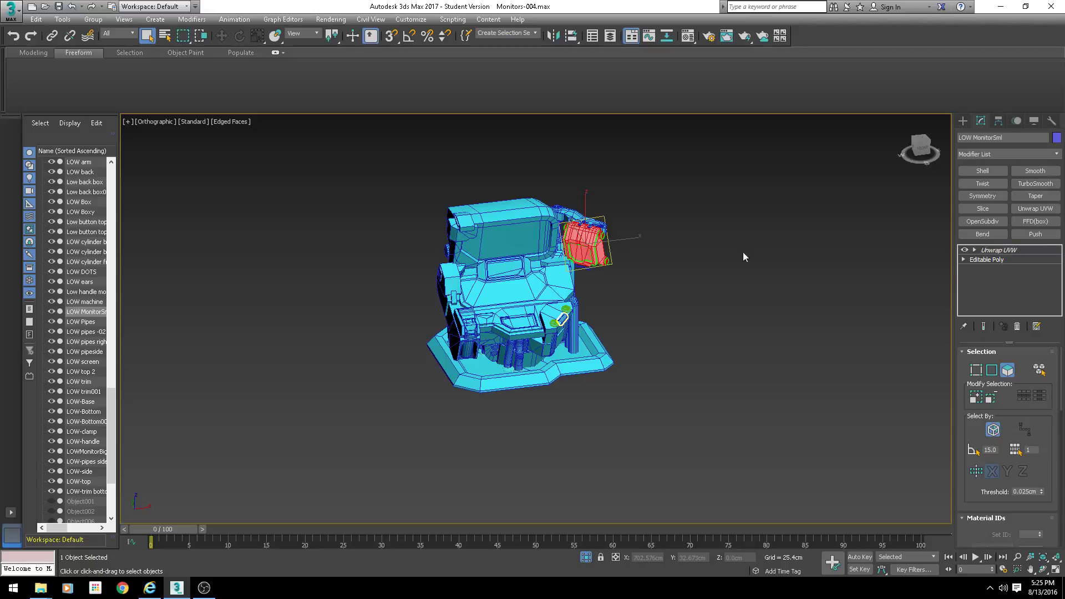
Reselect all the machine's objects and open their shared UVs in the UV Editor
{"action": "left_click", "coordinate": [700, 151]}
{"action": "left_click_drag", "start_coordinate": [700, 156], "coordinate": [371, 444]}
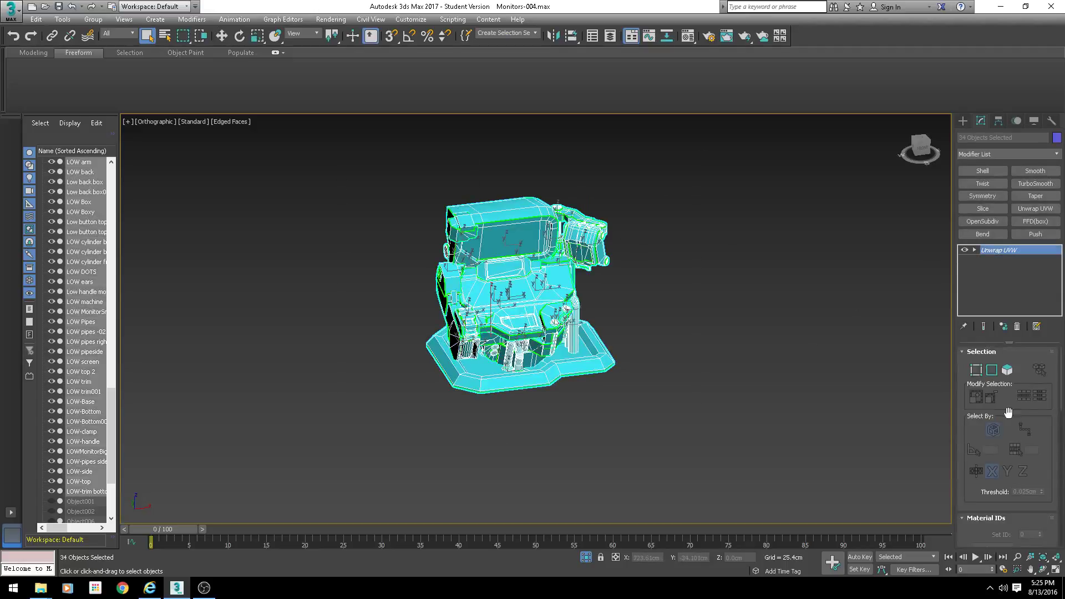
{"action": "left_click_drag", "start_coordinate": [957, 432], "coordinate": [961, 351]}
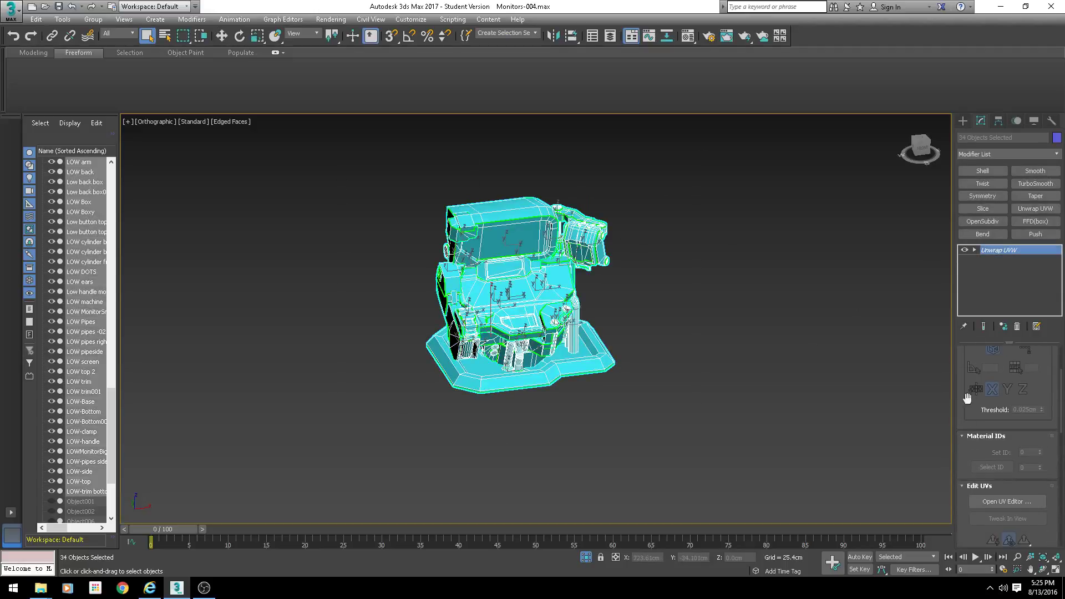
{"action": "scroll", "coordinate": [983, 427], "scroll_direction": "down", "scroll_amount": 3}
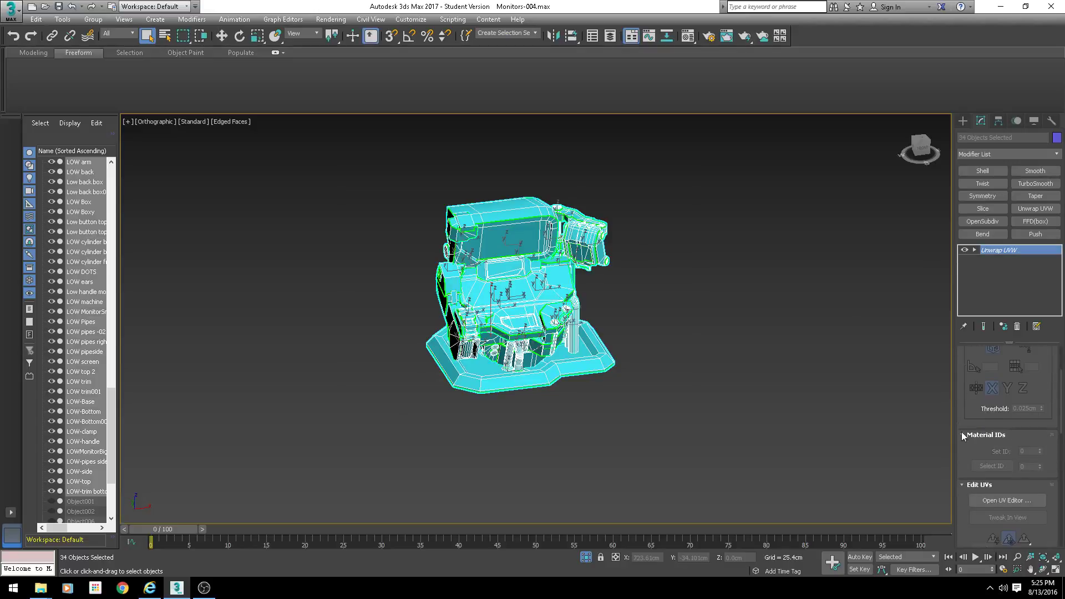
{"action": "left_click", "coordinate": [993, 452]}
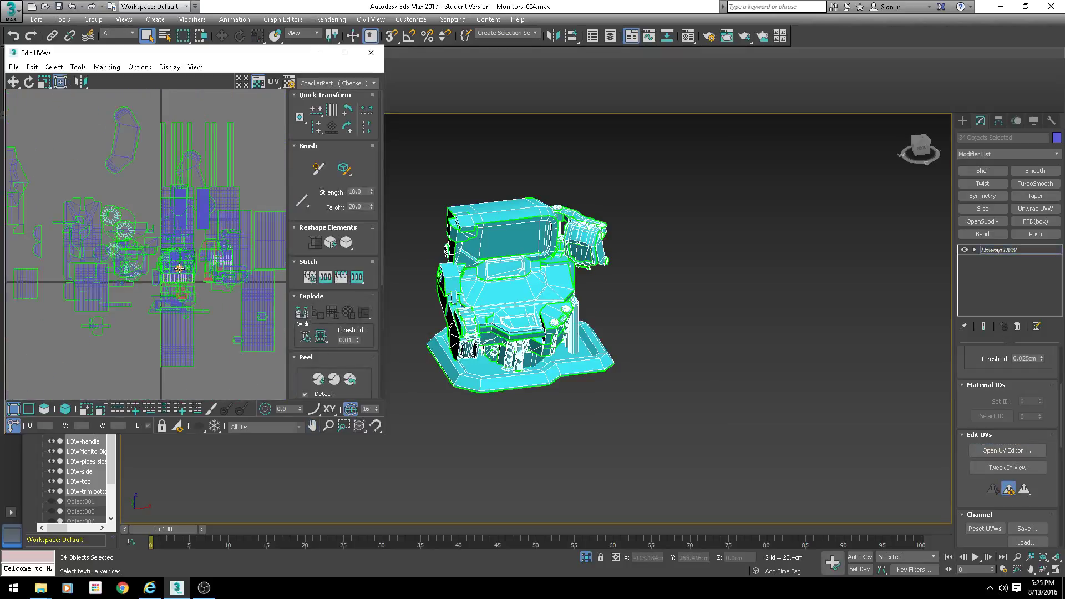
Review the combined UV layout and display the Texture Checker (UV_Checker.png) pattern on the model
{"action": "scroll", "coordinate": [72, 161], "scroll_direction": "up", "scroll_amount": 2}
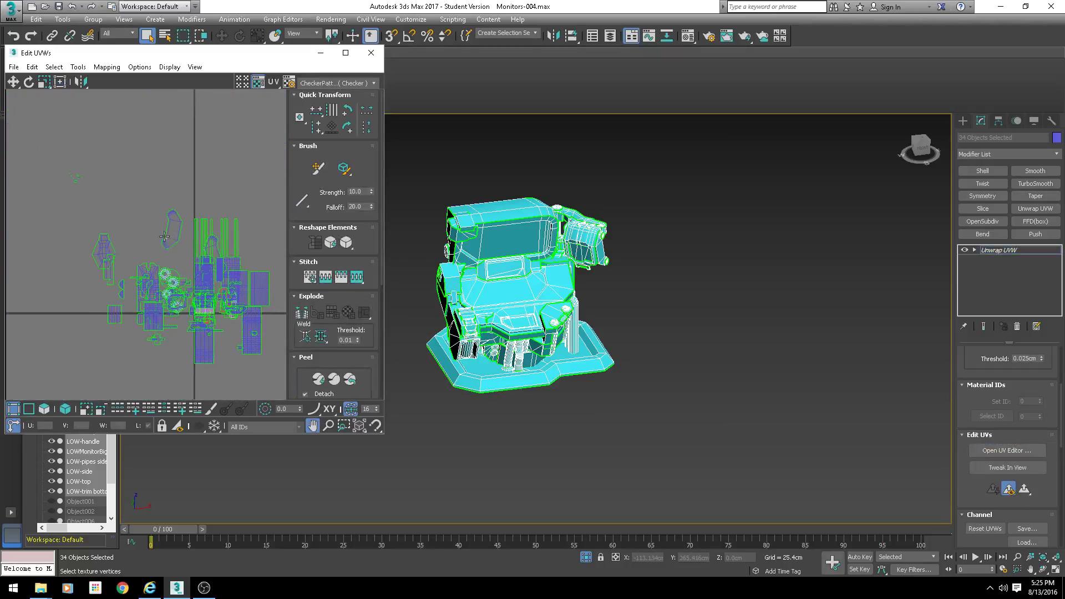
{"action": "middle_click_drag", "start_coordinate": [207, 266], "coordinate": [150, 202]}
{"action": "scroll", "coordinate": [180, 269], "scroll_direction": "up", "scroll_amount": 2}
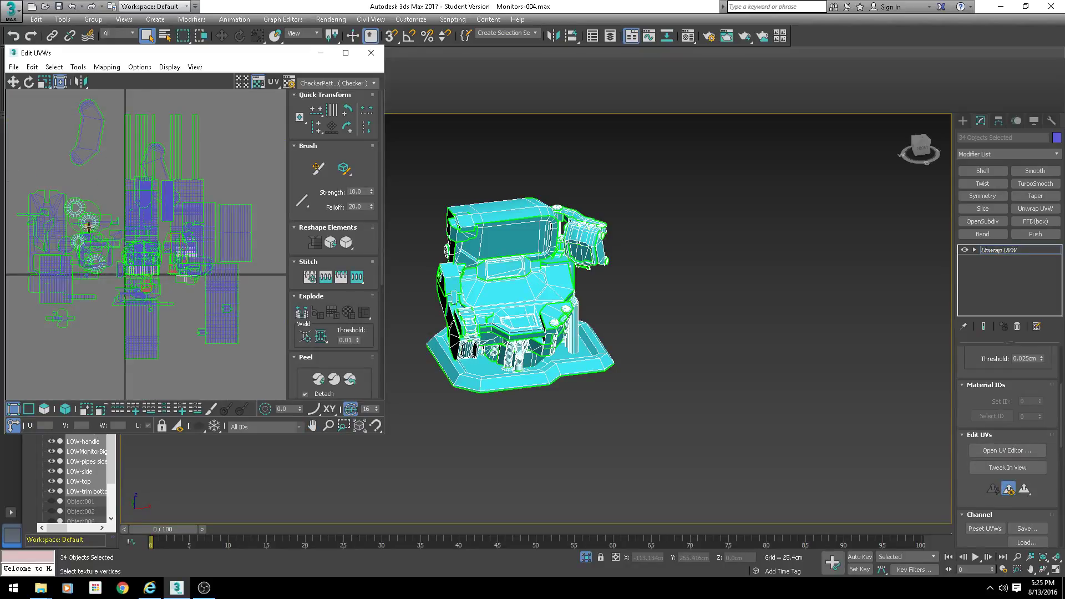
{"action": "left_click", "coordinate": [344, 82]}
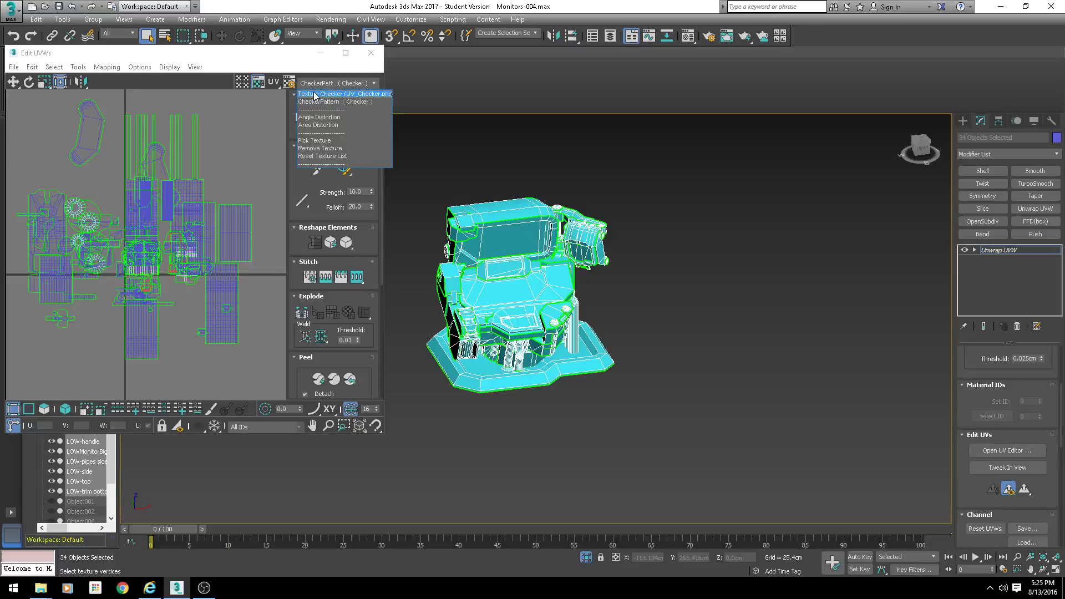
{"action": "left_click", "coordinate": [333, 99]}
Examine the checker pattern across the machine's surfaces for scale differences and distortion
{"action": "scroll", "coordinate": [684, 297], "scroll_direction": "up", "scroll_amount": 5}
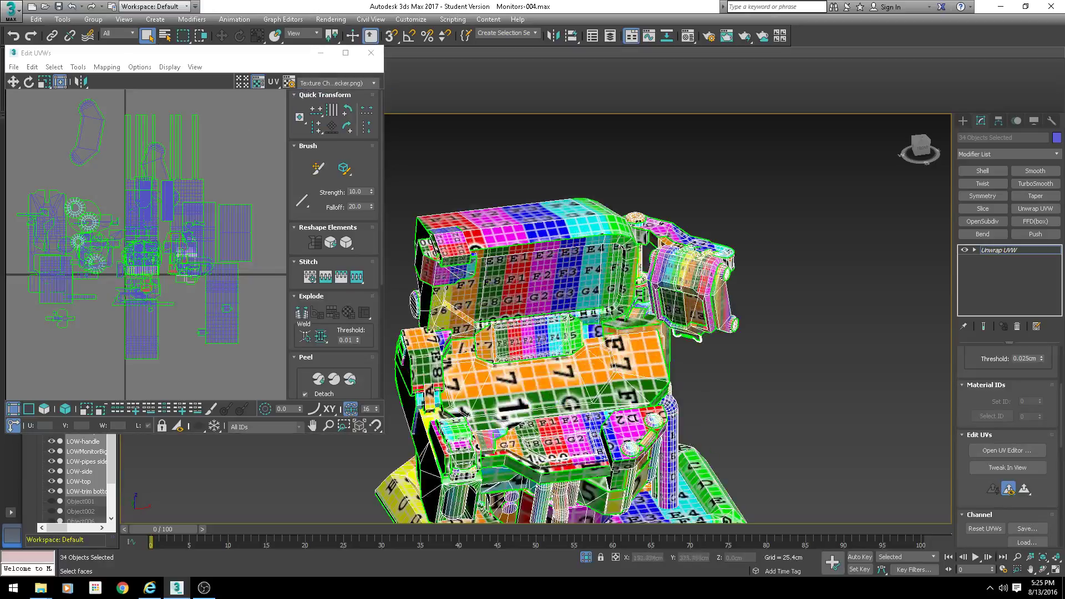
{"action": "scroll", "coordinate": [678, 302], "scroll_direction": "up", "scroll_amount": 4}
{"action": "scroll", "coordinate": [666, 321], "scroll_direction": "down", "scroll_amount": 8}
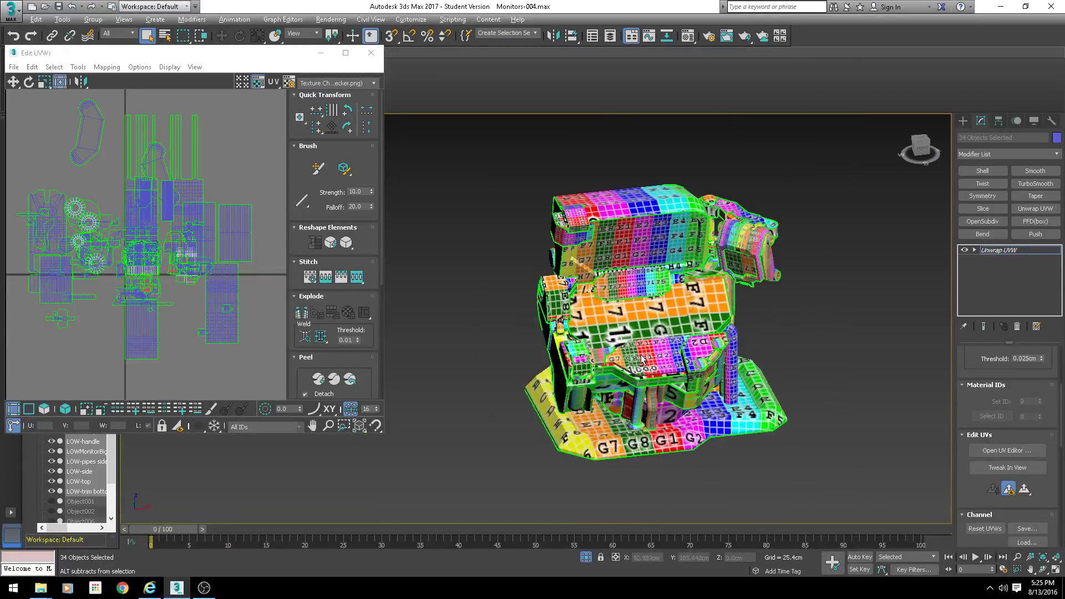
{"action": "scroll", "coordinate": [651, 345], "scroll_direction": "up", "scroll_amount": 6}
{"action": "middle_click_drag", "start_coordinate": [662, 329], "coordinate": [630, 265], "text": "alt"}
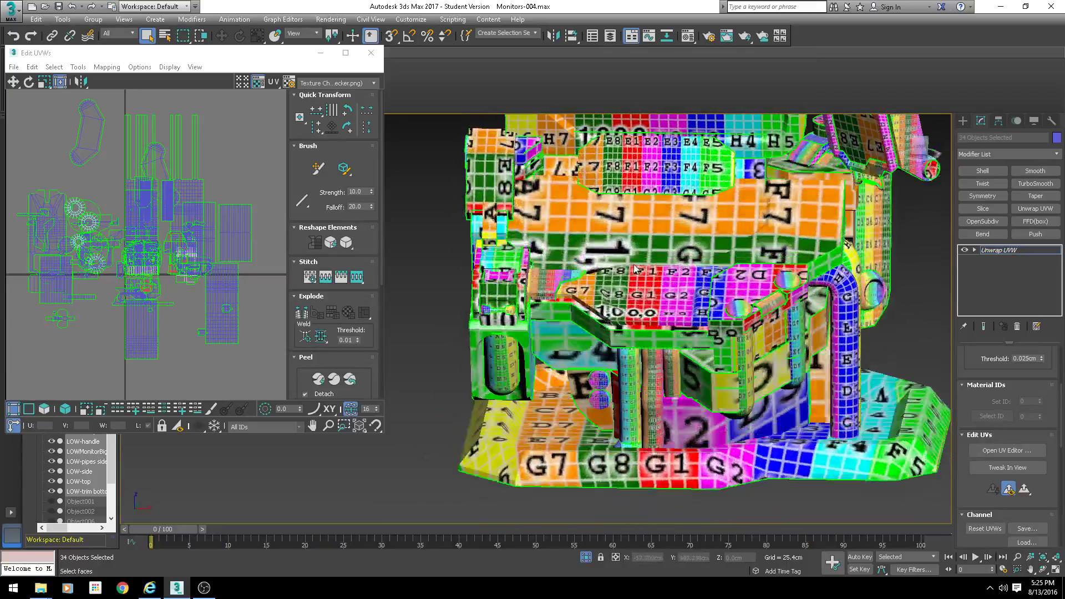
{"action": "scroll", "coordinate": [116, 300], "scroll_direction": "down", "scroll_amount": 4}
{"action": "scroll", "coordinate": [114, 283], "scroll_direction": "up", "scroll_amount": 4}
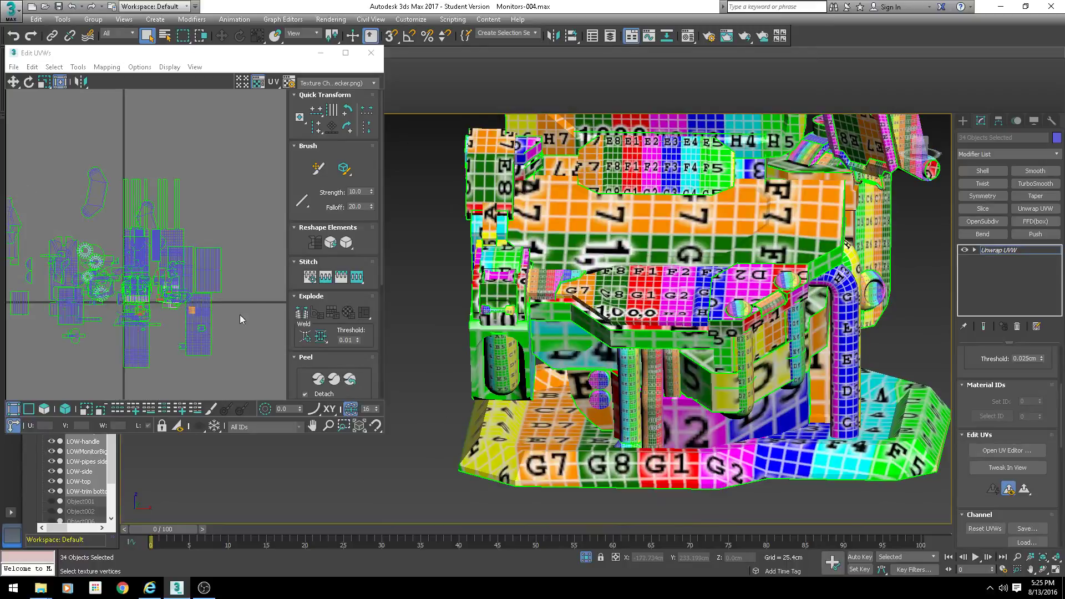
Select the tiny isolated UV cluster far outside the UV tile and locate its geometry on the model in wireframe
{"action": "middle_click_drag", "start_coordinate": [239, 314], "coordinate": [208, 272]}
{"action": "middle_click_drag", "start_coordinate": [145, 240], "coordinate": [272, 300]}
{"action": "middle_click_drag", "start_coordinate": [161, 194], "coordinate": [261, 290]}
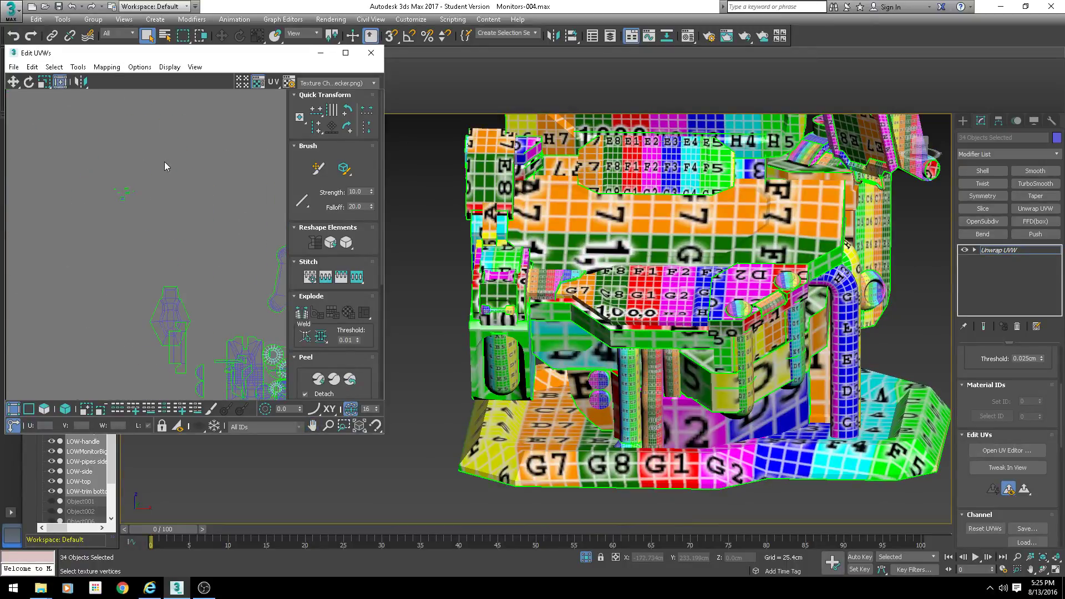
{"action": "left_click_drag", "start_coordinate": [165, 161], "coordinate": [94, 219]}
{"action": "scroll", "coordinate": [627, 283], "scroll_direction": "down", "scroll_amount": 2}
{"action": "middle_click_drag", "start_coordinate": [627, 283], "coordinate": [684, 305], "text": "alt"}
{"action": "key", "text": "F3"}
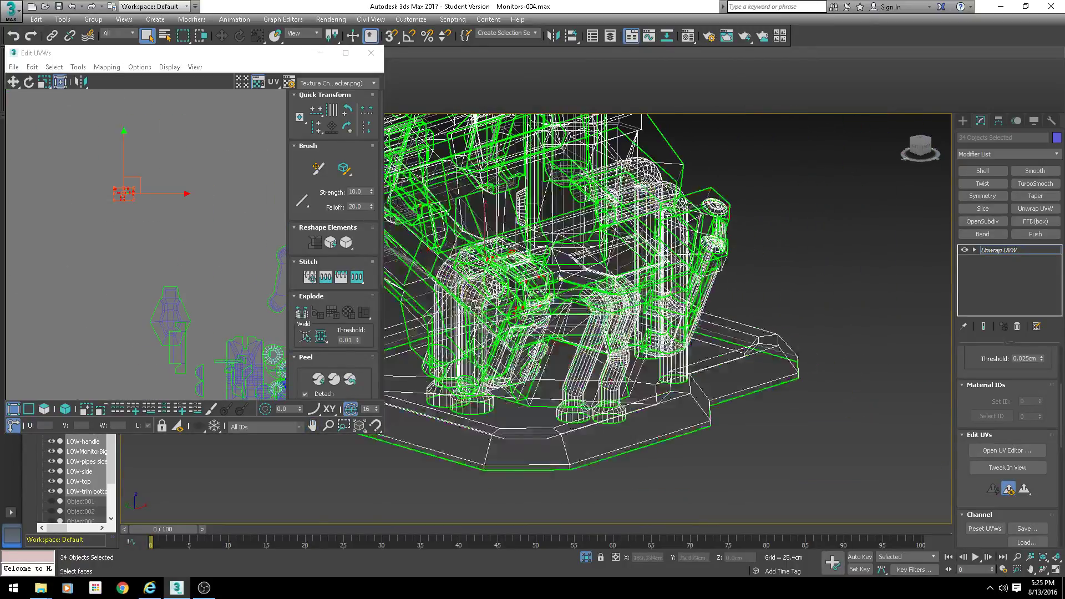
{"action": "scroll", "coordinate": [620, 290], "scroll_direction": "up", "scroll_amount": 3}
{"action": "middle_click_drag", "start_coordinate": [620, 290], "coordinate": [556, 293], "text": "alt"}
Convert all the selected objects to Editable Poly and select only the LOW machine object
{"action": "right_click", "coordinate": [548, 264]}
{"action": "mouse_move", "coordinate": [610, 378]}
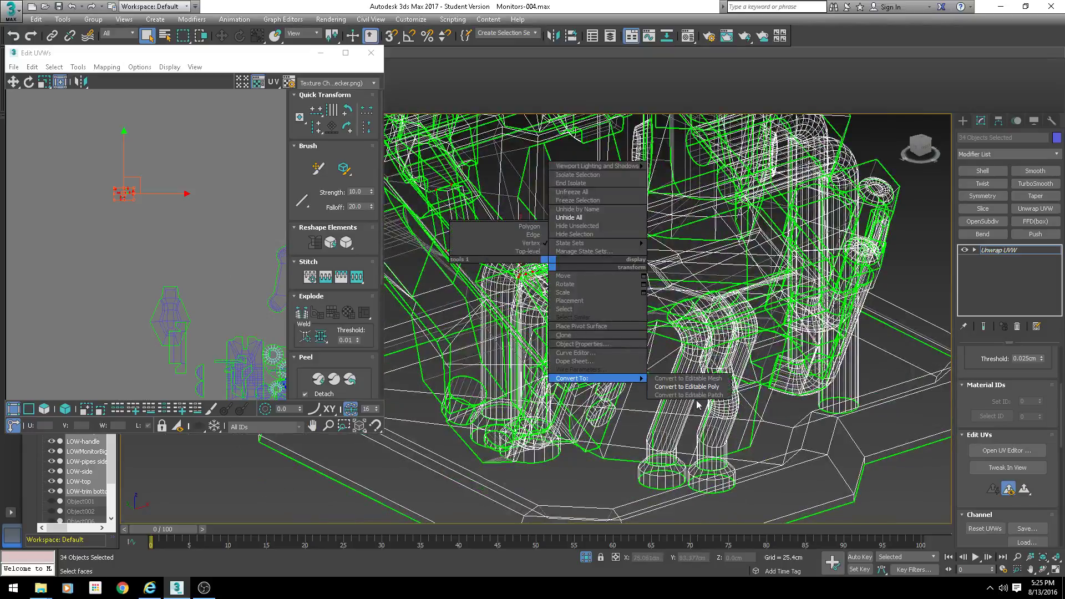
{"action": "left_click", "coordinate": [694, 387]}
{"action": "scroll", "coordinate": [694, 388], "scroll_direction": "up", "scroll_amount": 3}
{"action": "left_click", "coordinate": [569, 357]}
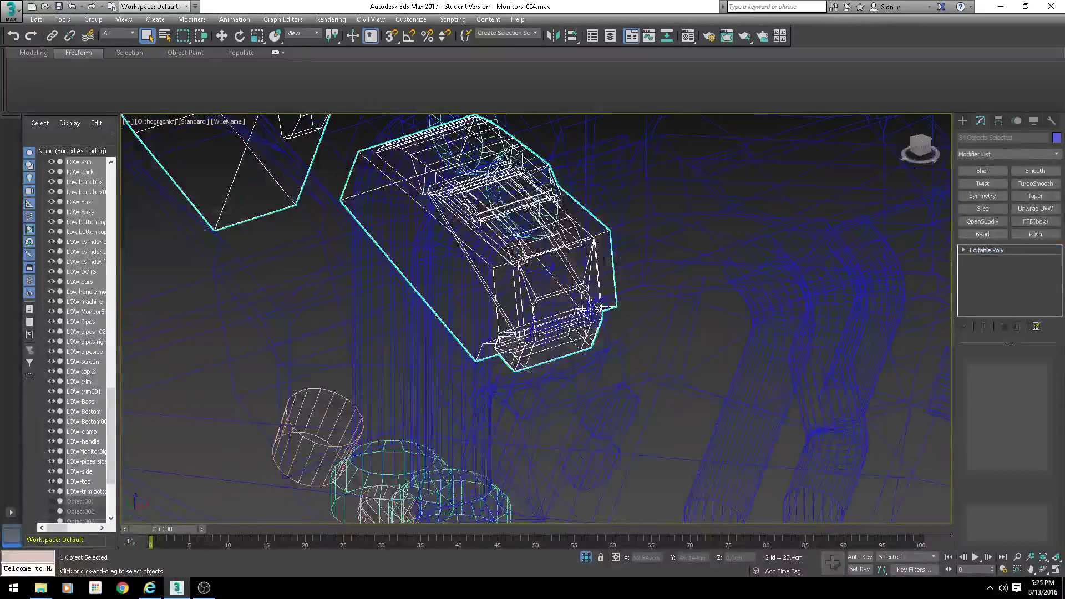
Inspect the polygon selection on the LOW machine object in shaded and wireframe display
{"action": "key", "text": "F3"}
{"action": "scroll", "coordinate": [1008, 398], "scroll_direction": "down", "scroll_amount": 1}
{"action": "left_click", "coordinate": [1019, 350]}
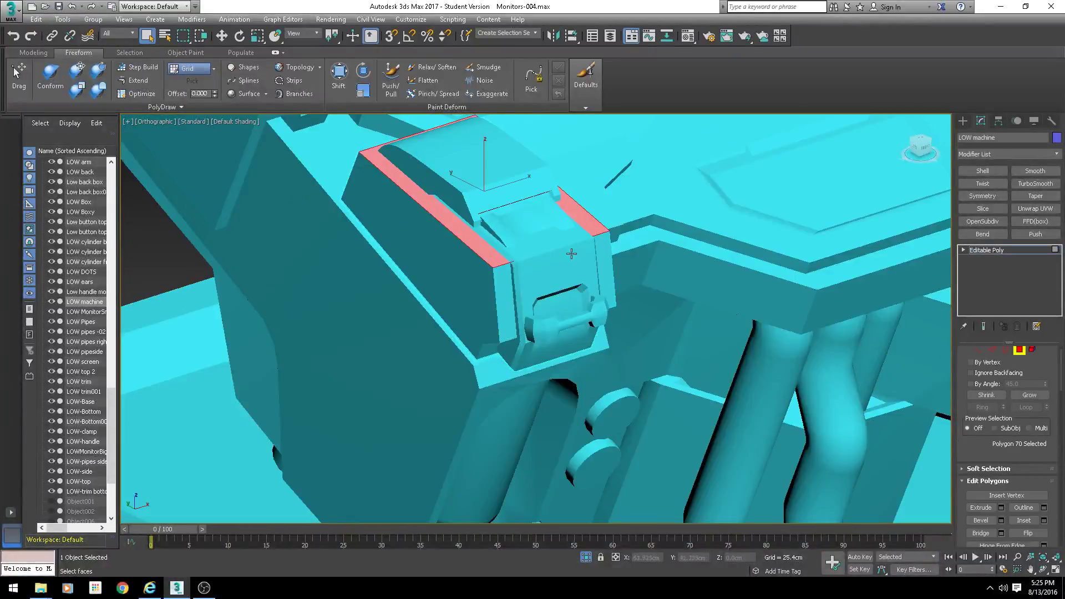
{"action": "scroll", "coordinate": [571, 344], "scroll_direction": "down", "scroll_amount": 4}
{"action": "middle_click_drag", "start_coordinate": [571, 252], "coordinate": [601, 353]}
{"action": "key", "text": "F3"}
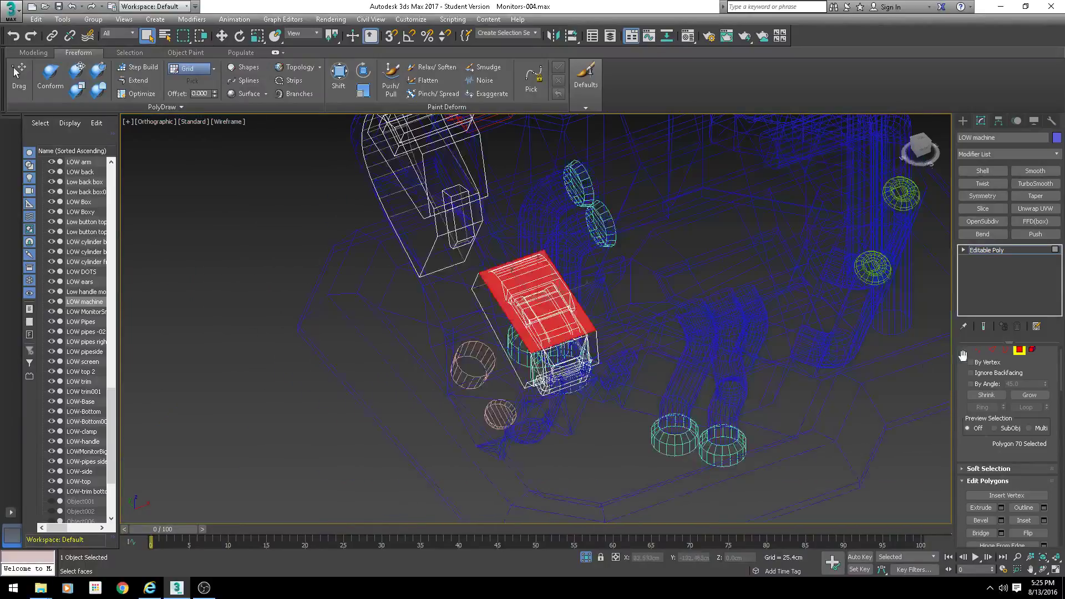
{"action": "left_click", "coordinate": [1020, 349]}
{"action": "middle_click_drag", "start_coordinate": [555, 319], "coordinate": [567, 329], "text": "alt"}
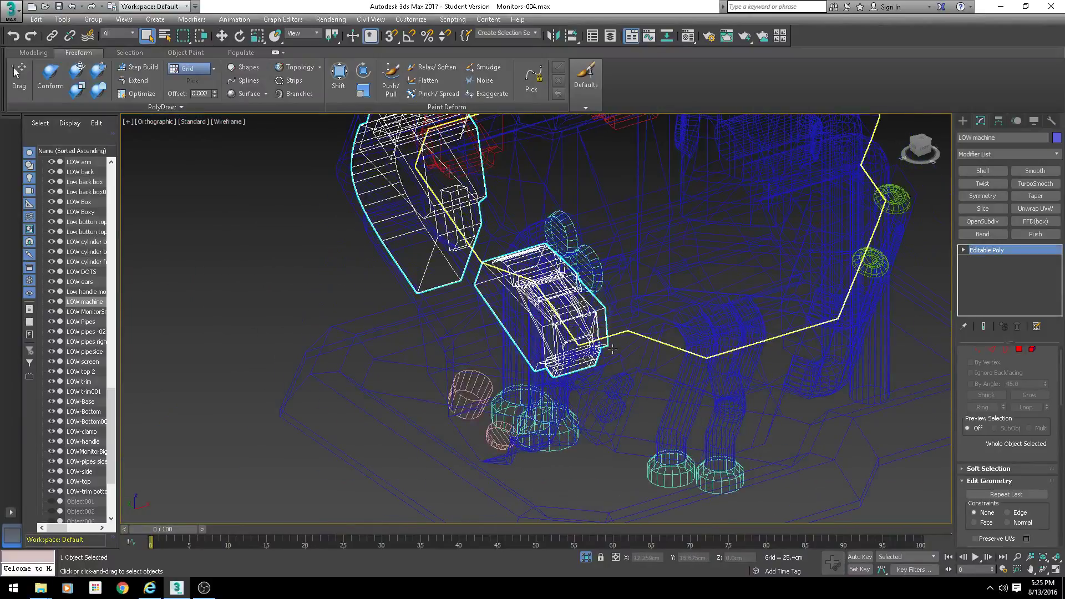
Apply Unwrap UVW to the LOW machine object alone and select its isolated far-off UV faces in the UV Editor
{"action": "left_click", "coordinate": [1035, 209]}
{"action": "left_click", "coordinate": [987, 451]}
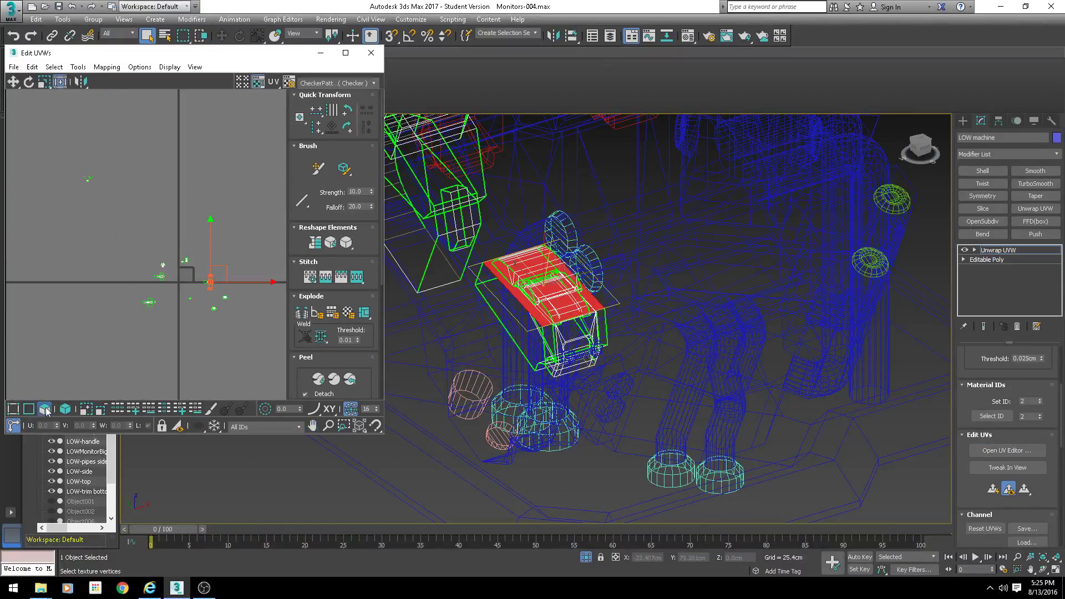
{"action": "left_click_drag", "start_coordinate": [117, 136], "coordinate": [49, 218]}
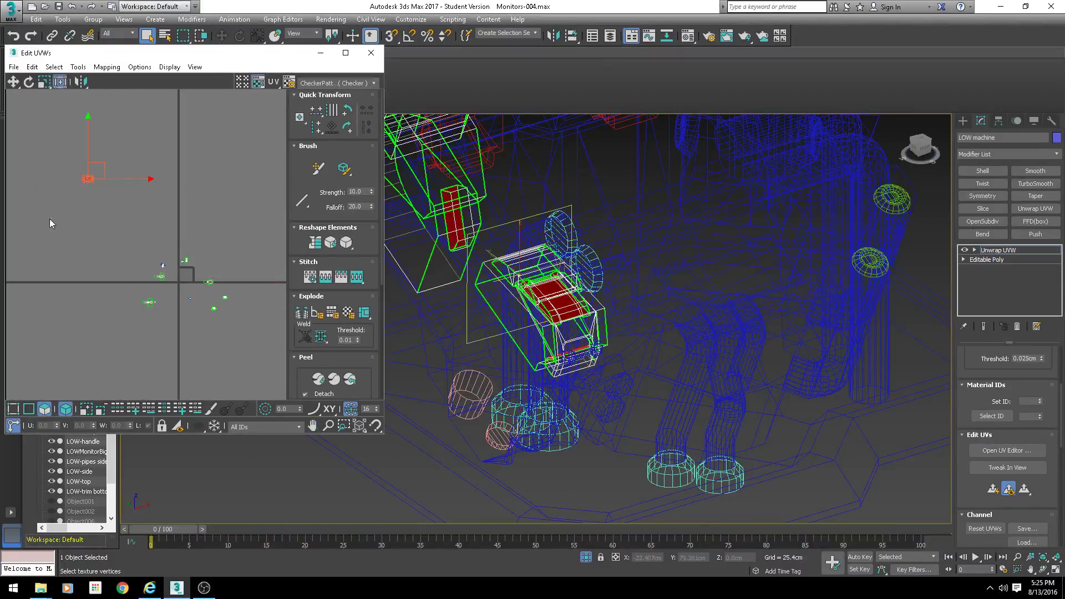
Examine where the selected stray faces lie on the machine part in wireframe and shaded display
{"action": "mouse_move", "coordinate": [547, 325]}
{"action": "middle_mouse_down"}
{"action": "mouse_move", "coordinate": [642, 351]}
{"action": "mouse_move", "coordinate": [672, 312]}
{"action": "mouse_move", "coordinate": [642, 298]}
{"action": "mouse_move", "coordinate": [554, 307]}
{"action": "middle_mouse_up"}
{"action": "scroll", "coordinate": [554, 307], "scroll_direction": "up", "scroll_amount": 2}
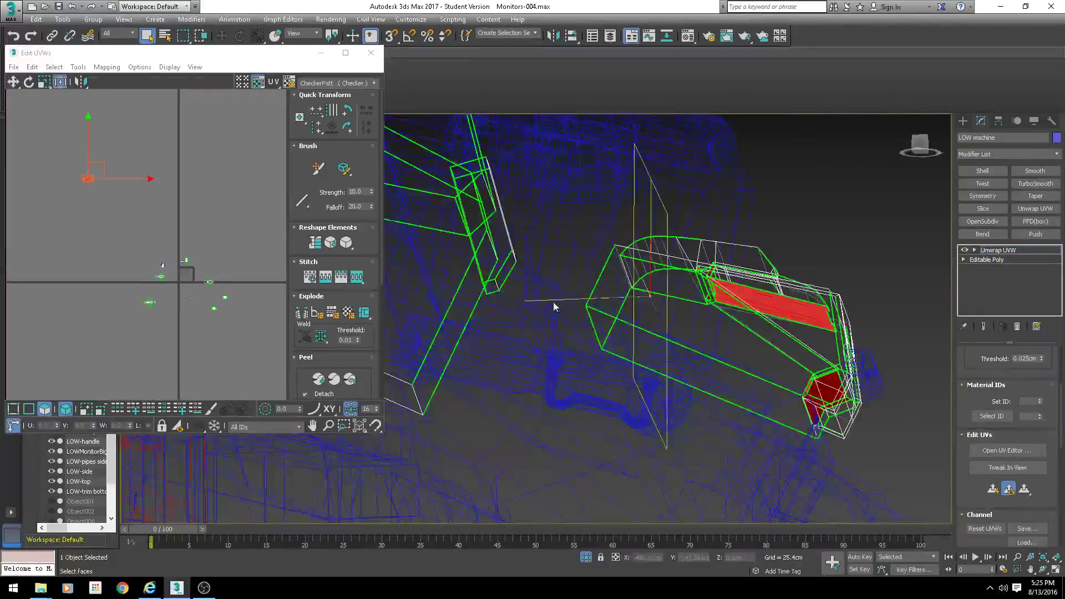
{"action": "key", "text": "F3"}
{"action": "mouse_move", "coordinate": [485, 288]}
{"action": "middle_mouse_down", "text": "alt"}
{"action": "mouse_move", "coordinate": [495, 312]}
{"action": "mouse_move", "coordinate": [586, 336]}
{"action": "mouse_move", "coordinate": [541, 350]}
{"action": "middle_mouse_up", "text": "alt"}
{"action": "key", "text": "F3"}
{"action": "scroll", "coordinate": [586, 332], "scroll_direction": "down", "scroll_amount": 4}
{"action": "key", "text": "F3"}
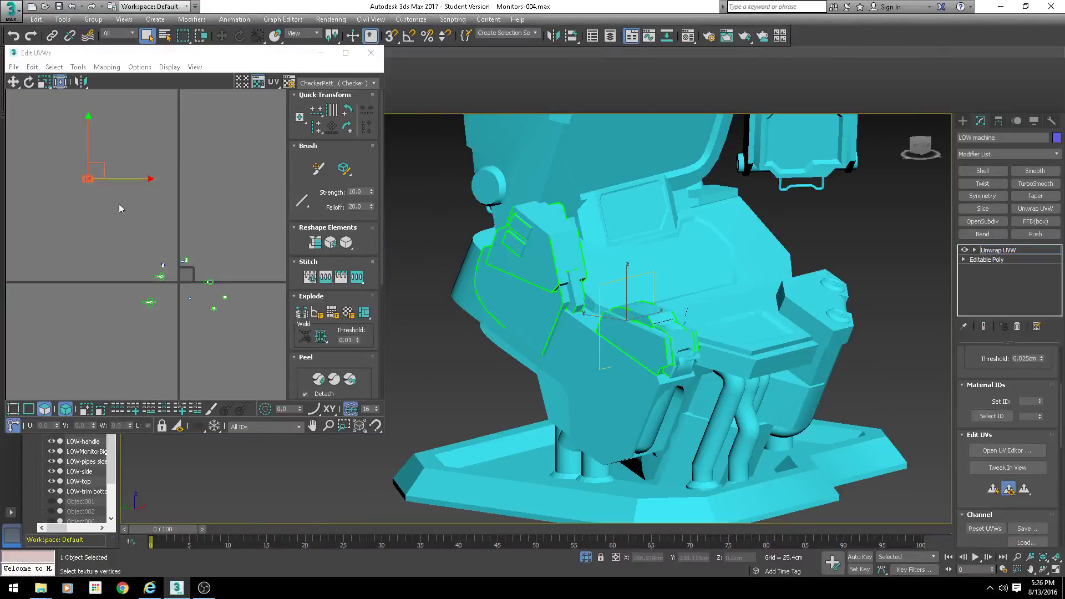
Convert the LOW machine object back to Editable Poly and delete the selected stray polygons
{"action": "right_click", "coordinate": [564, 232]}
{"action": "mouse_move", "coordinate": [610, 347]}
{"action": "left_click", "coordinate": [729, 358]}
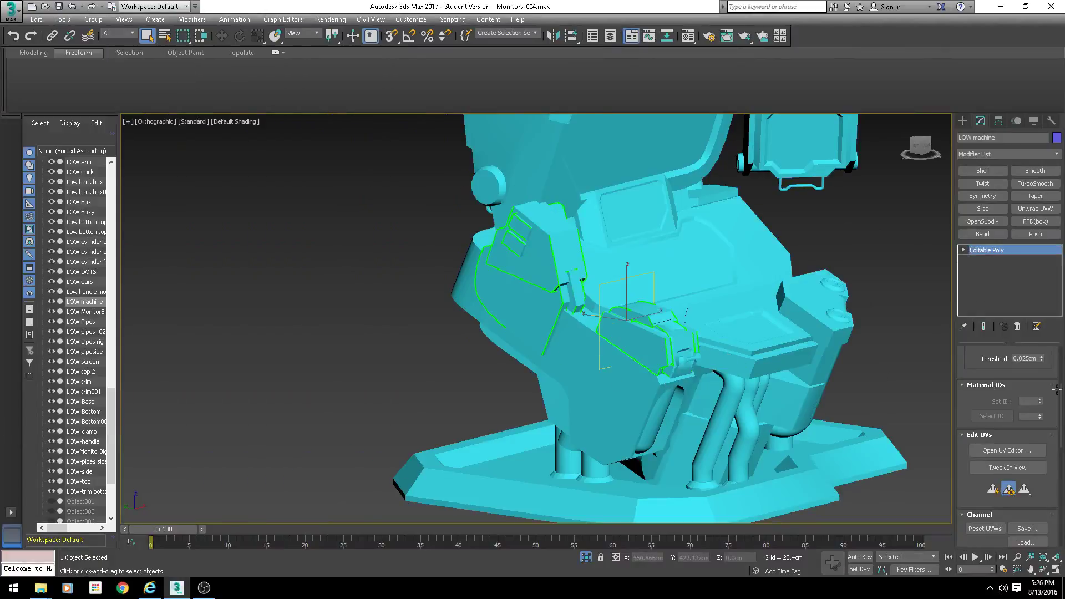
{"action": "key", "text": "F3"}
{"action": "mouse_move", "coordinate": [668, 337]}
{"action": "middle_mouse_down"}
{"action": "mouse_move", "coordinate": [650, 357]}
{"action": "mouse_move", "coordinate": [697, 347]}
{"action": "mouse_move", "coordinate": [648, 354]}
{"action": "mouse_move", "coordinate": [690, 373]}
{"action": "mouse_move", "coordinate": [688, 399]}
{"action": "middle_mouse_up"}
{"action": "key", "text": "Delete"}
{"action": "key", "text": "F3"}
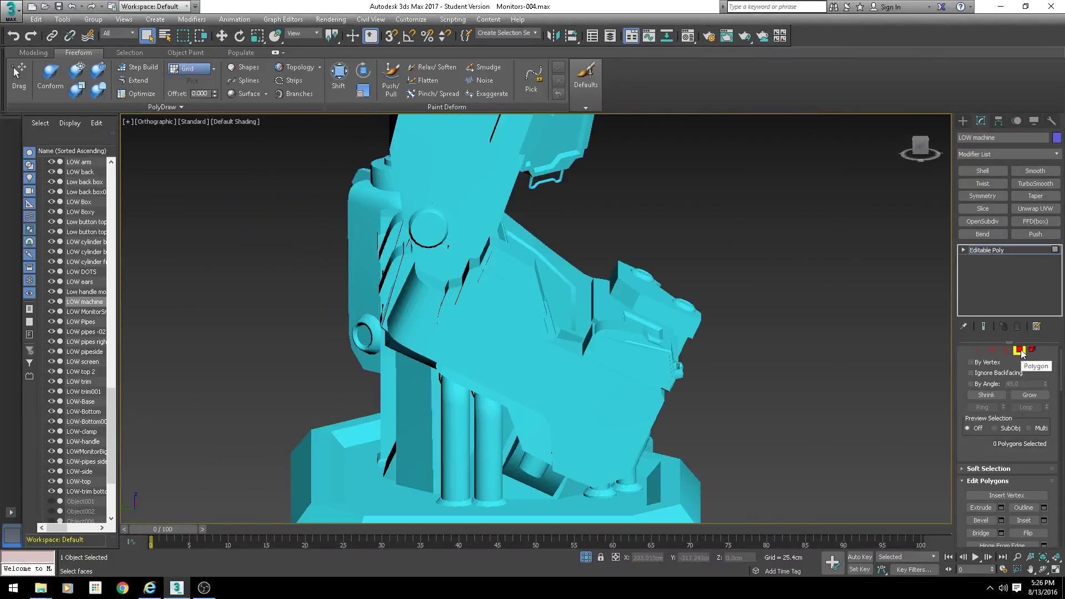
Leave polygon editing, select all the machine's objects and apply a shared Unwrap UVW modifier again
{"action": "left_click", "coordinate": [1021, 350]}
{"action": "scroll", "coordinate": [613, 311], "scroll_direction": "down", "scroll_amount": 3}
{"action": "middle_click_drag", "start_coordinate": [614, 311], "coordinate": [664, 209], "text": "alt"}
{"action": "scroll", "coordinate": [688, 266], "scroll_direction": "down", "scroll_amount": 3}
{"action": "middle_click_drag", "start_coordinate": [688, 266], "coordinate": [677, 294], "text": "alt"}
{"action": "left_click_drag", "start_coordinate": [789, 198], "coordinate": [500, 446]}
{"action": "middle_click_drag", "start_coordinate": [741, 334], "coordinate": [607, 377]}
{"action": "scroll", "coordinate": [629, 375], "scroll_direction": "up", "scroll_amount": 3}
{"action": "left_click", "coordinate": [1035, 208]}
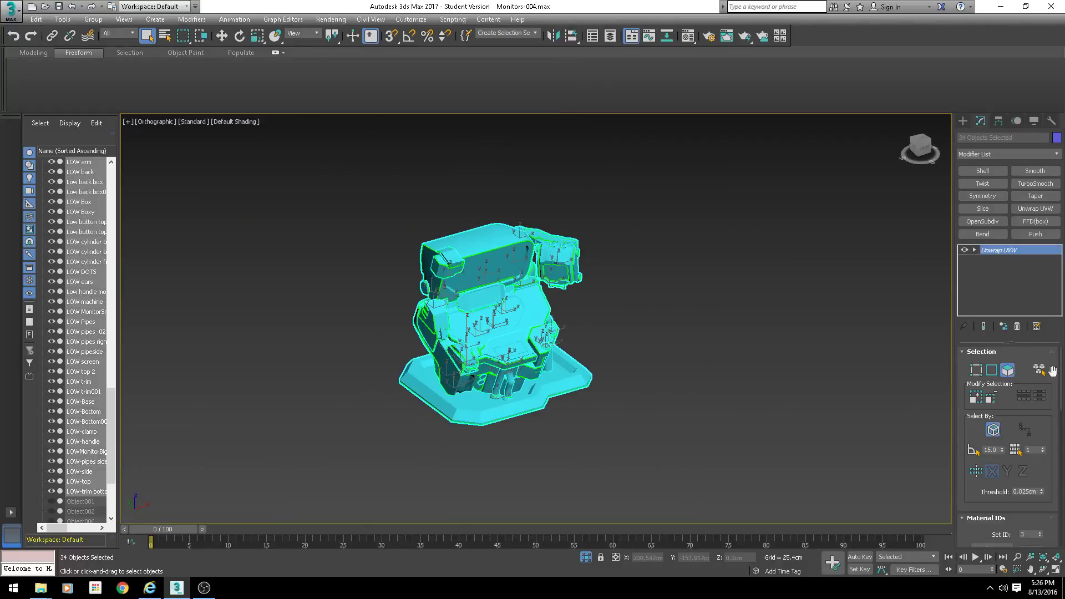
Open the UV editor for the selected objects and enlarge its window beside the model
{"action": "left_click_drag", "start_coordinate": [963, 433], "coordinate": [962, 317]}
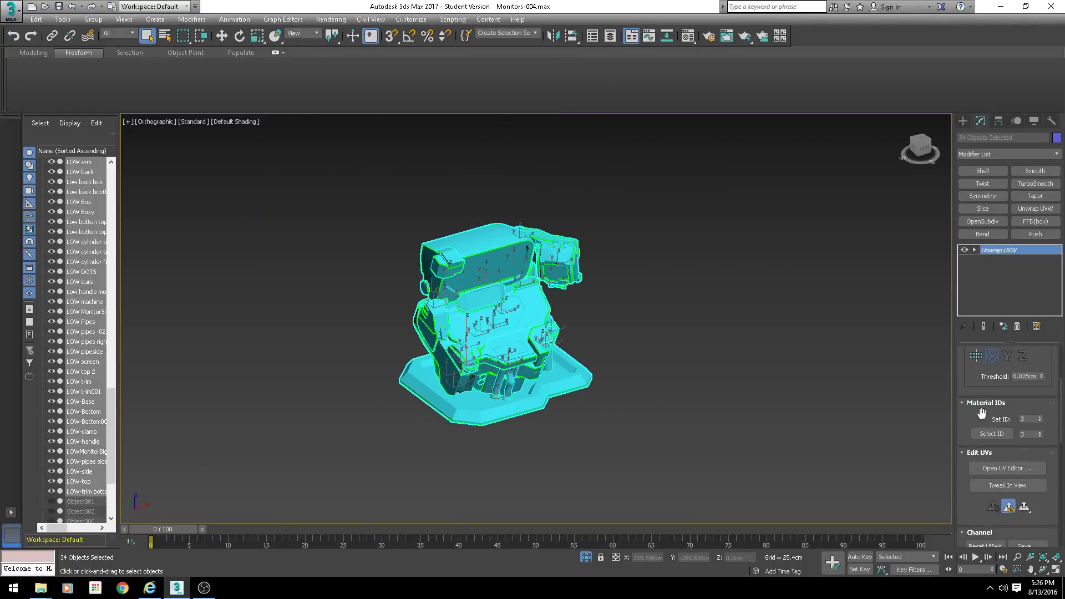
{"action": "left_click", "coordinate": [1007, 468]}
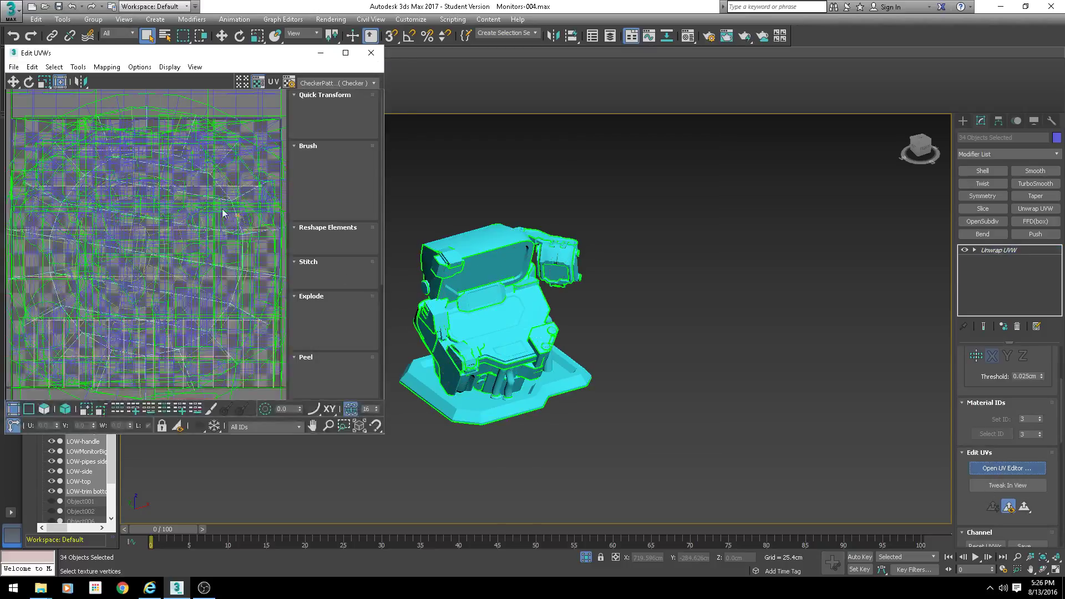
{"action": "scroll", "coordinate": [175, 230], "scroll_direction": "down", "scroll_amount": 5}
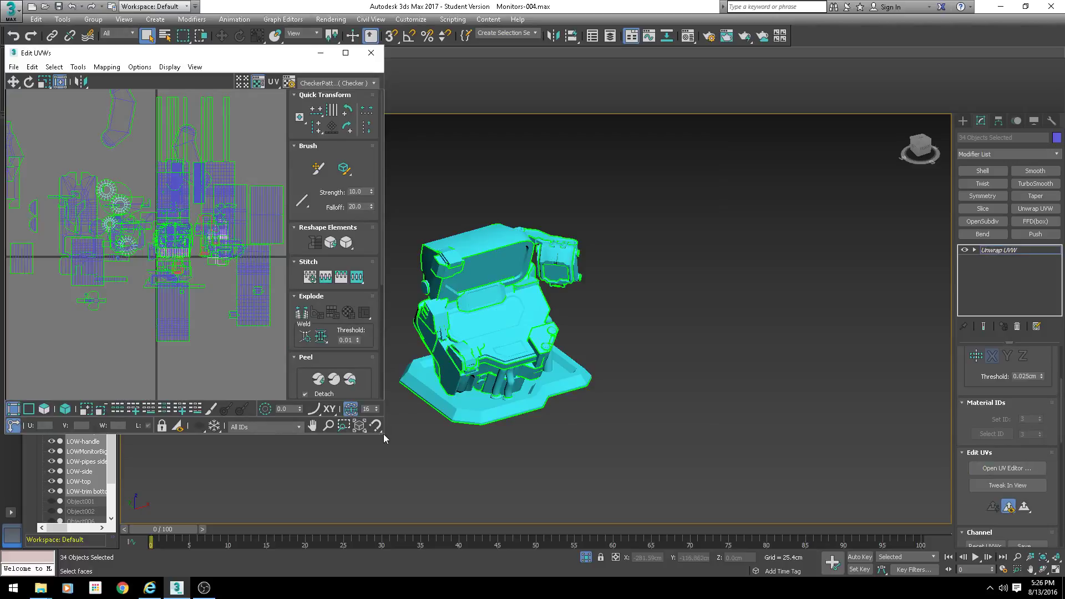
{"action": "left_click_drag", "start_coordinate": [382, 437], "coordinate": [531, 513]}
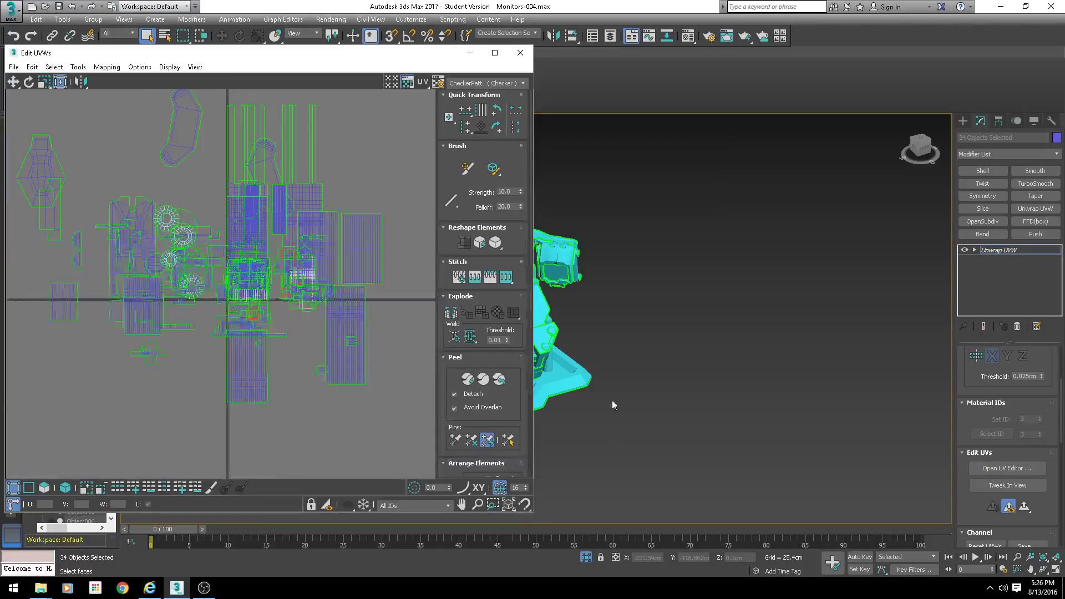
{"action": "scroll", "coordinate": [709, 392], "scroll_direction": "up", "scroll_amount": 3}
{"action": "scroll", "coordinate": [352, 369], "scroll_direction": "down", "scroll_amount": 4}
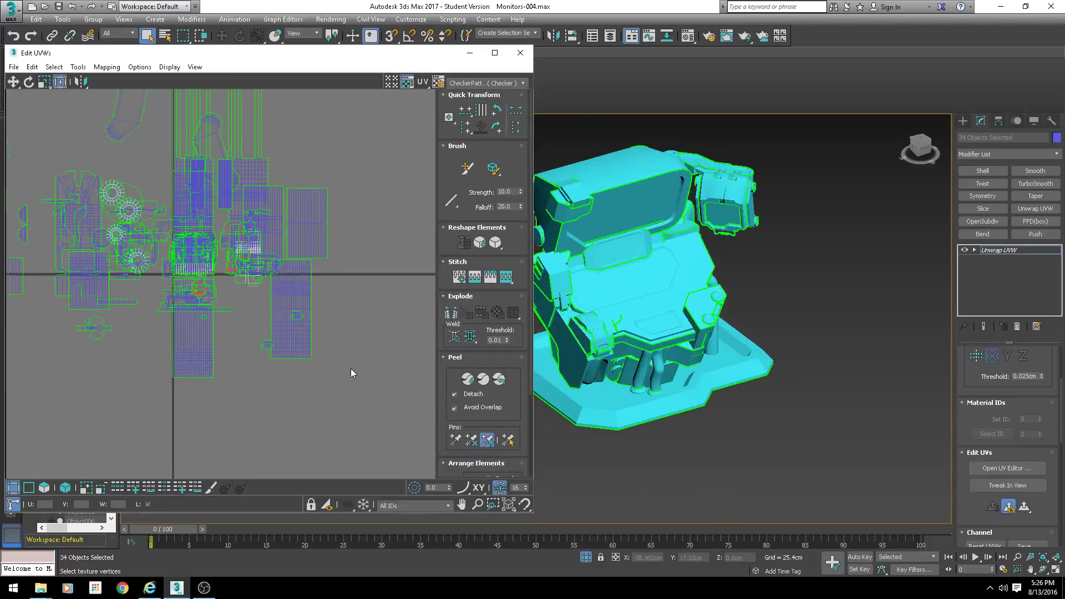
Try to rescale all UV elements to a matching relative size
{"action": "scroll", "coordinate": [446, 383], "scroll_direction": "down", "scroll_amount": 3}
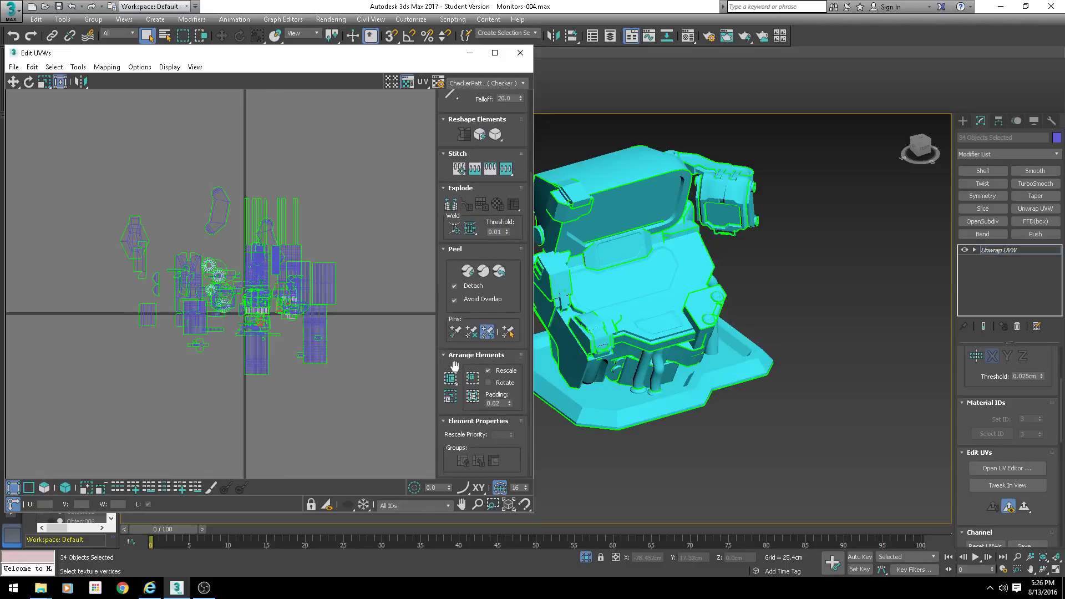
{"action": "left_click", "coordinate": [451, 397]}
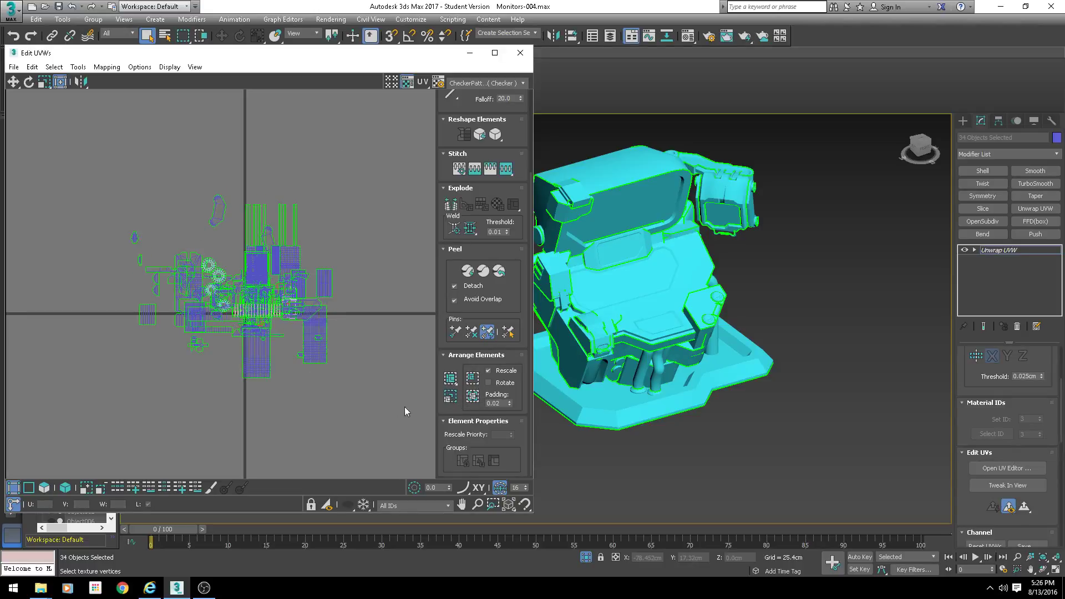
Display the Texture Checker (UV_Checker.png) map on the model and look over its surfaces
{"action": "left_click", "coordinate": [481, 84]}
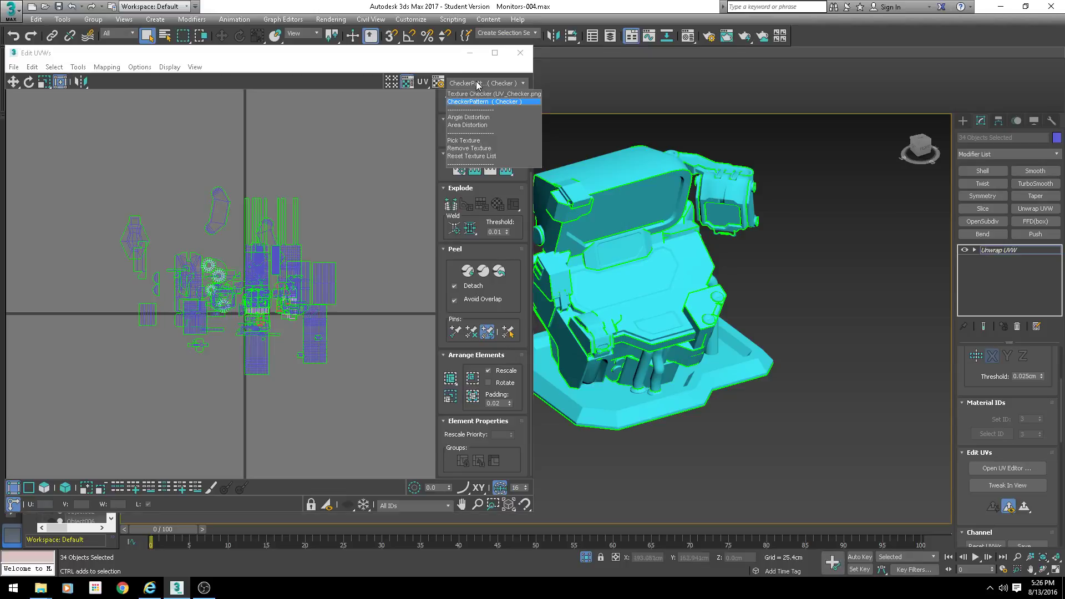
{"action": "left_click", "coordinate": [479, 94]}
{"action": "middle_click_drag", "start_coordinate": [631, 278], "coordinate": [613, 228], "text": "alt"}
{"action": "scroll", "coordinate": [613, 238], "scroll_direction": "up", "scroll_amount": 3}
{"action": "scroll", "coordinate": [613, 229], "scroll_direction": "down", "scroll_amount": 2}
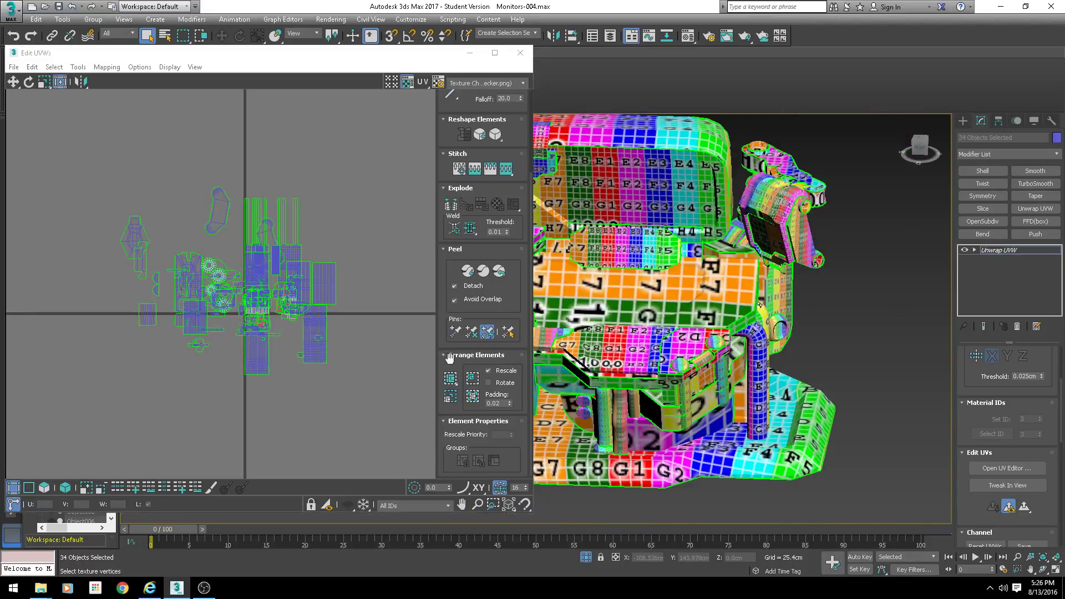
Rescale all UV elements to a matching relative size and pack them together into the UV tile
{"action": "left_click", "coordinate": [450, 397]}
{"action": "left_click", "coordinate": [475, 399]}
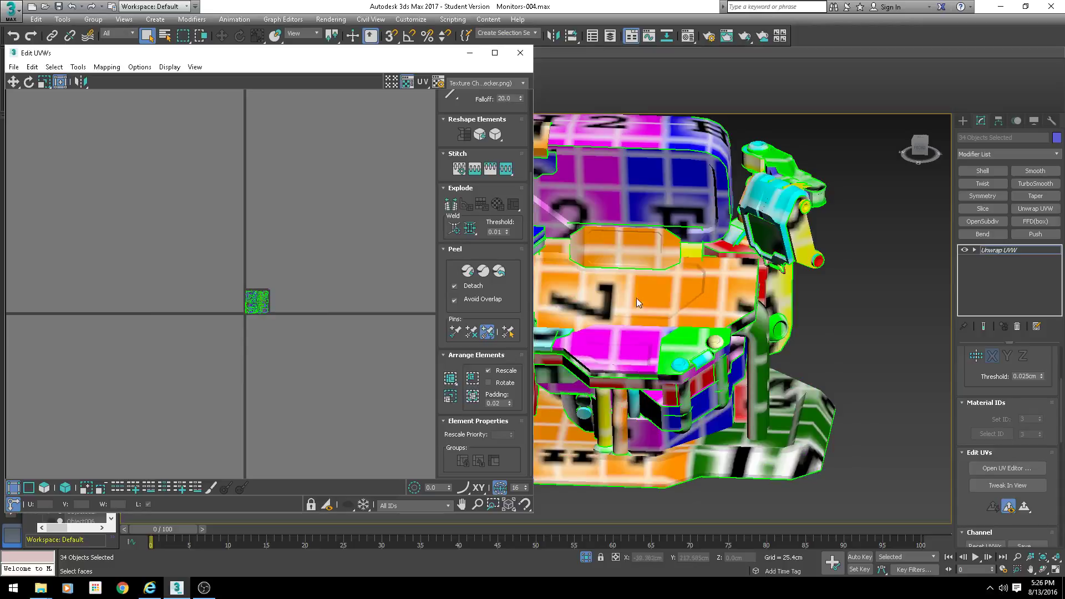
{"action": "middle_click_drag", "start_coordinate": [637, 298], "coordinate": [700, 281]}
{"action": "scroll", "coordinate": [704, 280], "scroll_direction": "down", "scroll_amount": 2}
Turn off the checker background in the UV editor and examine the packed UV shells
{"action": "left_click_drag", "start_coordinate": [298, 201], "coordinate": [200, 344]}
{"action": "scroll", "coordinate": [309, 295], "scroll_direction": "up", "scroll_amount": 6}
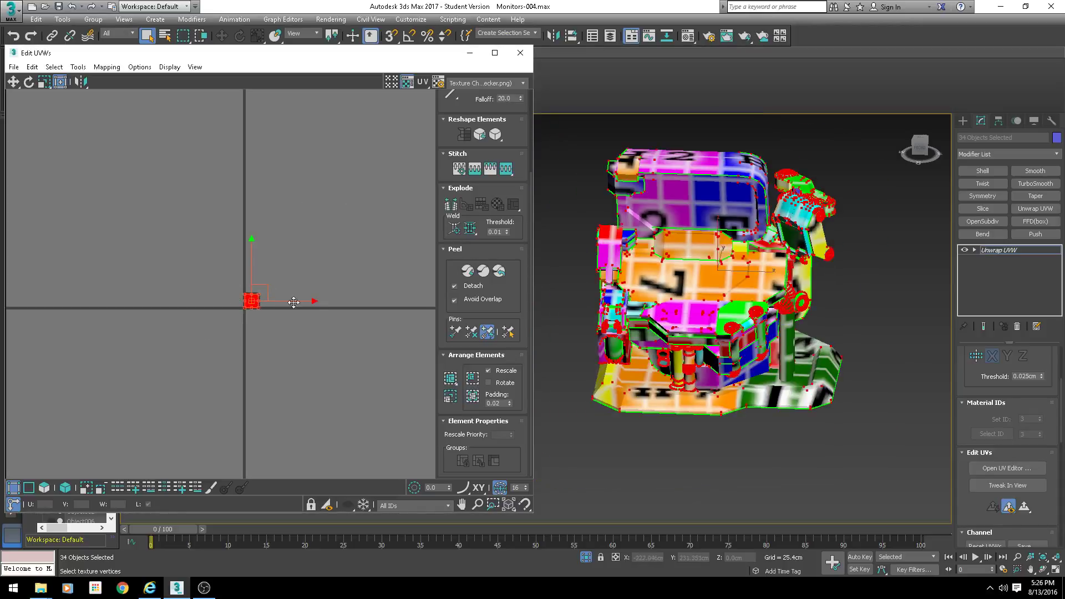
{"action": "middle_click_drag", "start_coordinate": [307, 293], "coordinate": [241, 236]}
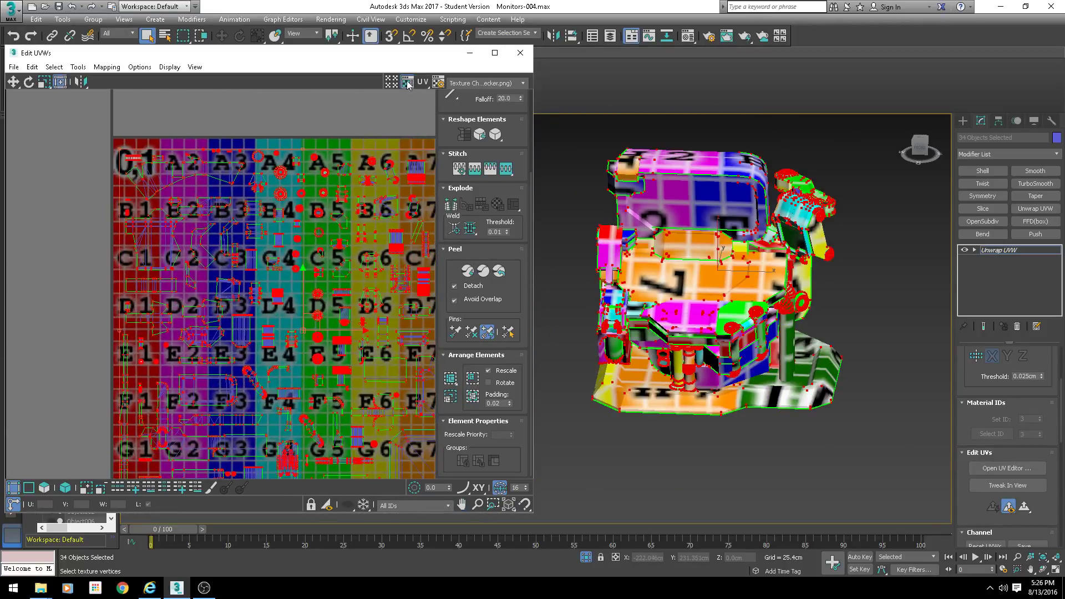
{"action": "left_click", "coordinate": [407, 84]}
{"action": "middle_click_drag", "start_coordinate": [357, 203], "coordinate": [300, 196]}
{"action": "scroll", "coordinate": [300, 197], "scroll_direction": "down", "scroll_amount": 3}
{"action": "left_click", "coordinate": [388, 265]}
{"action": "scroll", "coordinate": [271, 244], "scroll_direction": "up", "scroll_amount": 6}
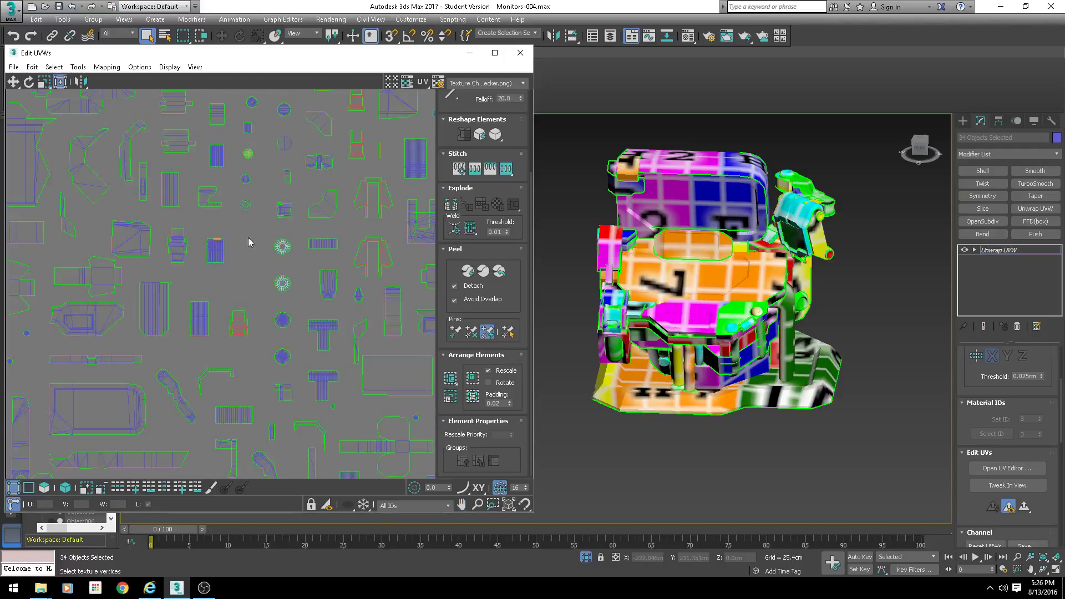
{"action": "scroll", "coordinate": [249, 242], "scroll_direction": "down", "scroll_amount": 5}
{"action": "scroll", "coordinate": [293, 257], "scroll_direction": "down", "scroll_amount": 4}
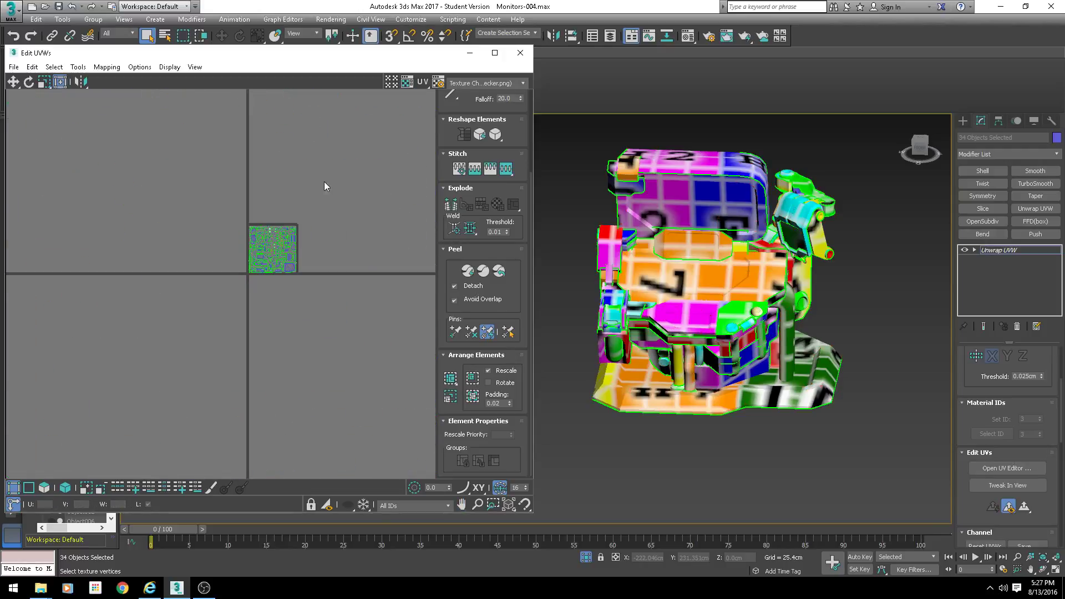
Select the entire packed UV layout and scale it up well beyond the UV tile for a denser checker
{"action": "left_click_drag", "start_coordinate": [320, 188], "coordinate": [235, 324]}
{"action": "scroll", "coordinate": [235, 255], "scroll_direction": "down", "scroll_amount": 3}
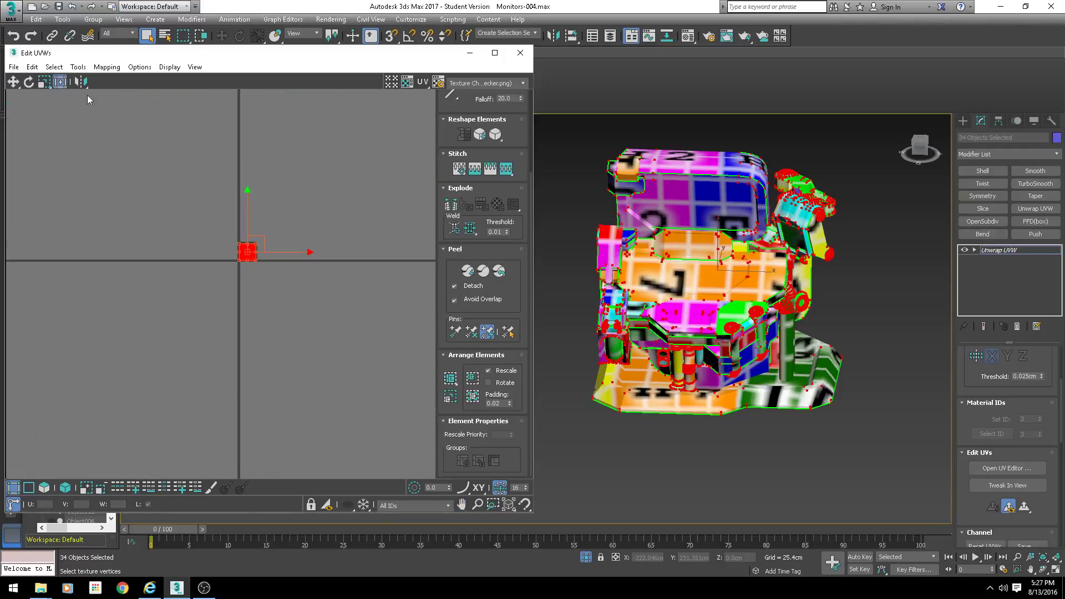
{"action": "left_click_drag", "start_coordinate": [261, 241], "coordinate": [38, 140]}
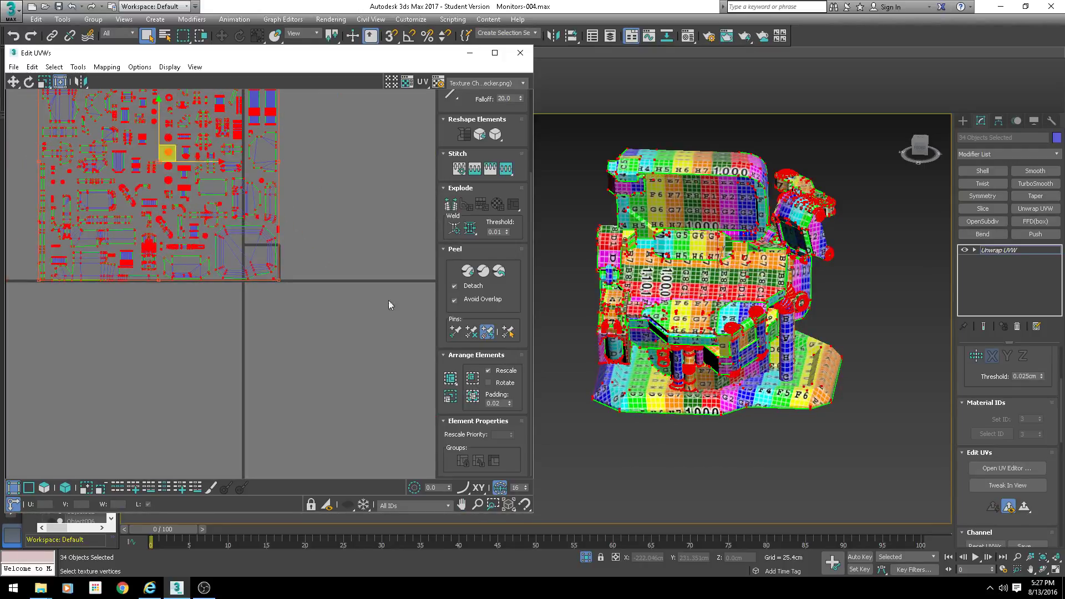
Examine the checker squares across the model's parts for consistent size and stretching, comparing them with the enlarged UV layout
{"action": "scroll", "coordinate": [646, 365], "scroll_direction": "up", "scroll_amount": 3}
{"action": "middle_click_drag", "start_coordinate": [693, 377], "coordinate": [730, 373], "text": "alt"}
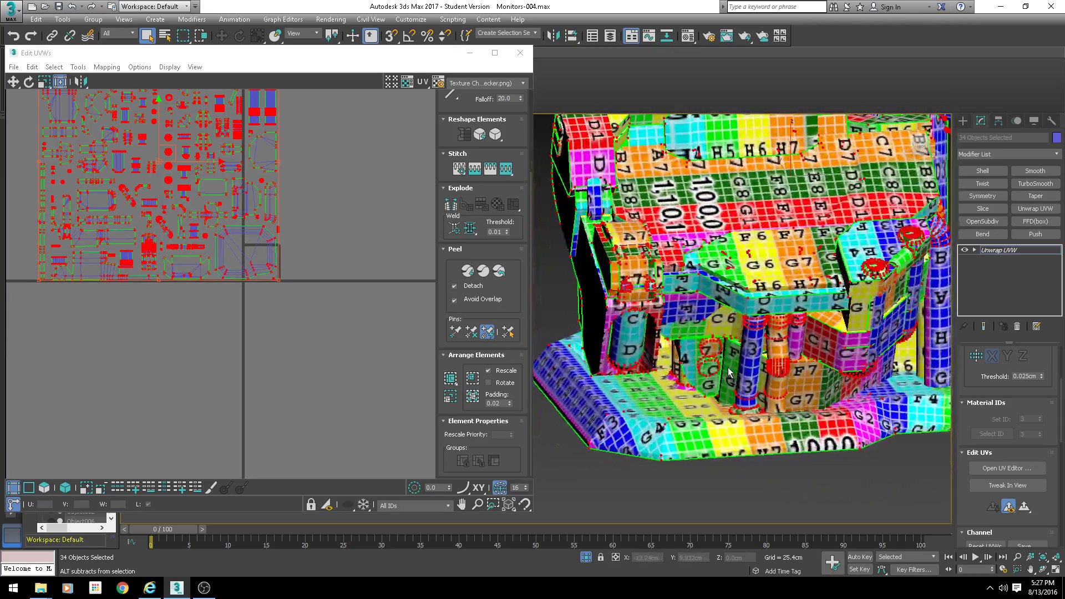
{"action": "scroll", "coordinate": [727, 372], "scroll_direction": "down", "scroll_amount": 3}
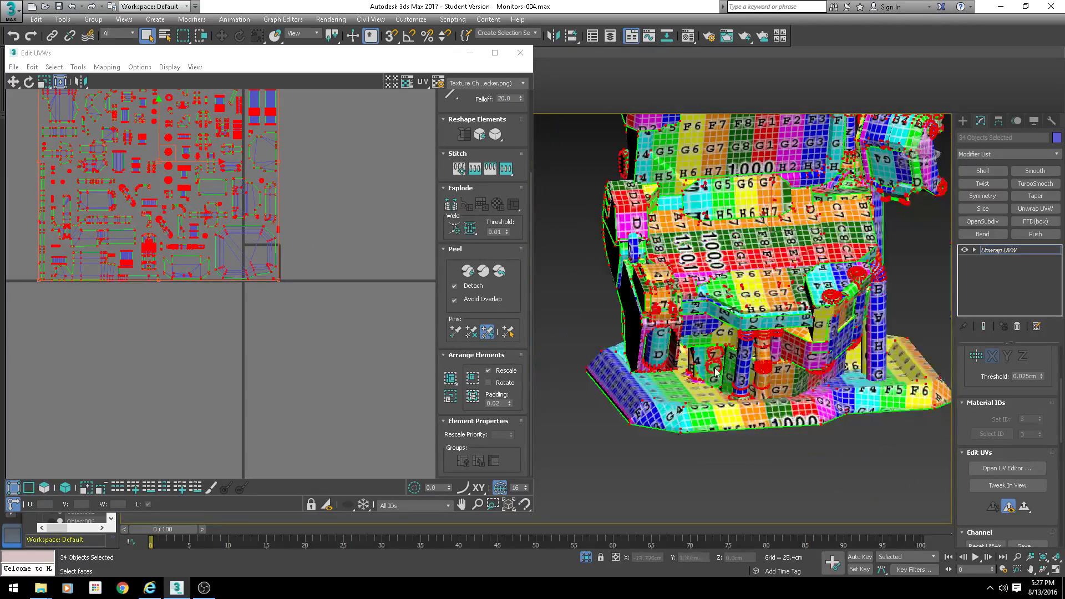
{"action": "scroll", "coordinate": [697, 208], "scroll_direction": "down", "scroll_amount": 3}
{"action": "middle_click_drag", "start_coordinate": [702, 311], "coordinate": [645, 349]}
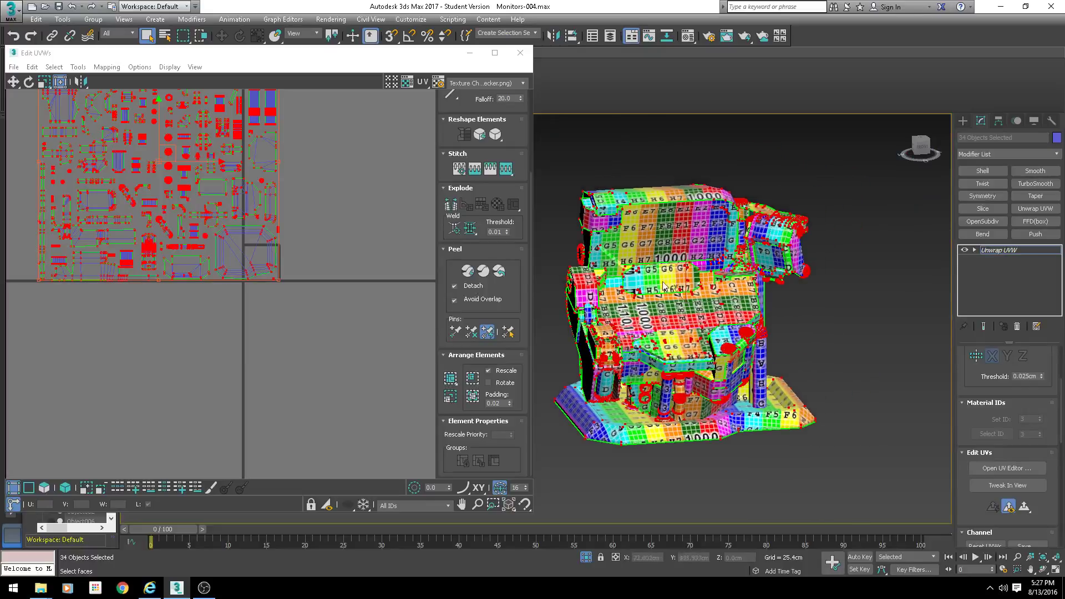
{"action": "middle_click_drag", "start_coordinate": [663, 283], "coordinate": [633, 258], "text": "alt"}
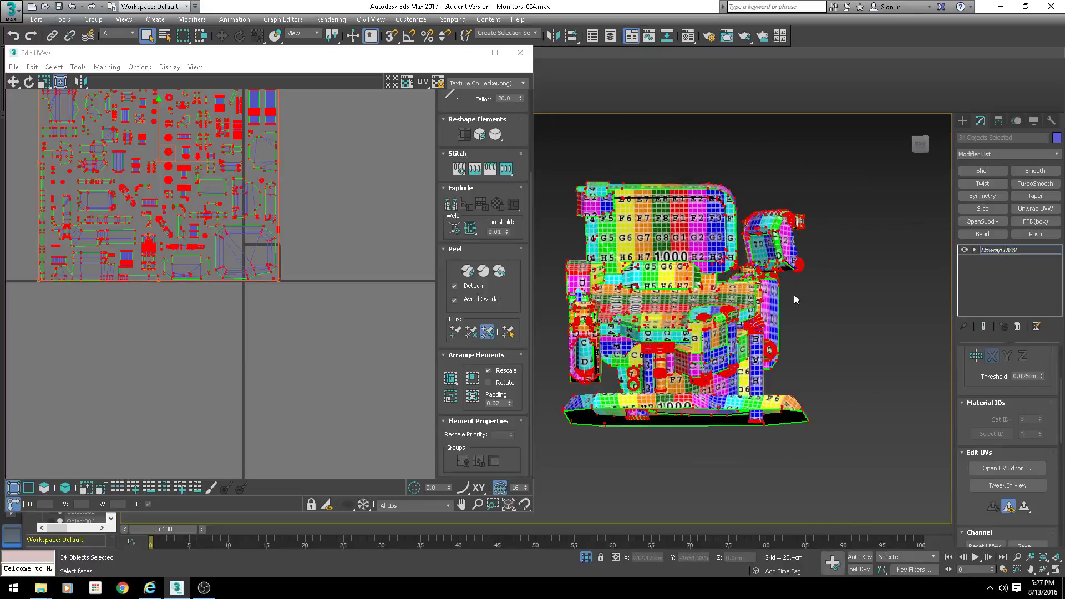
{"action": "scroll", "coordinate": [180, 178], "scroll_direction": "down", "scroll_amount": 3}
{"action": "middle_click_drag", "start_coordinate": [181, 179], "coordinate": [212, 254]}
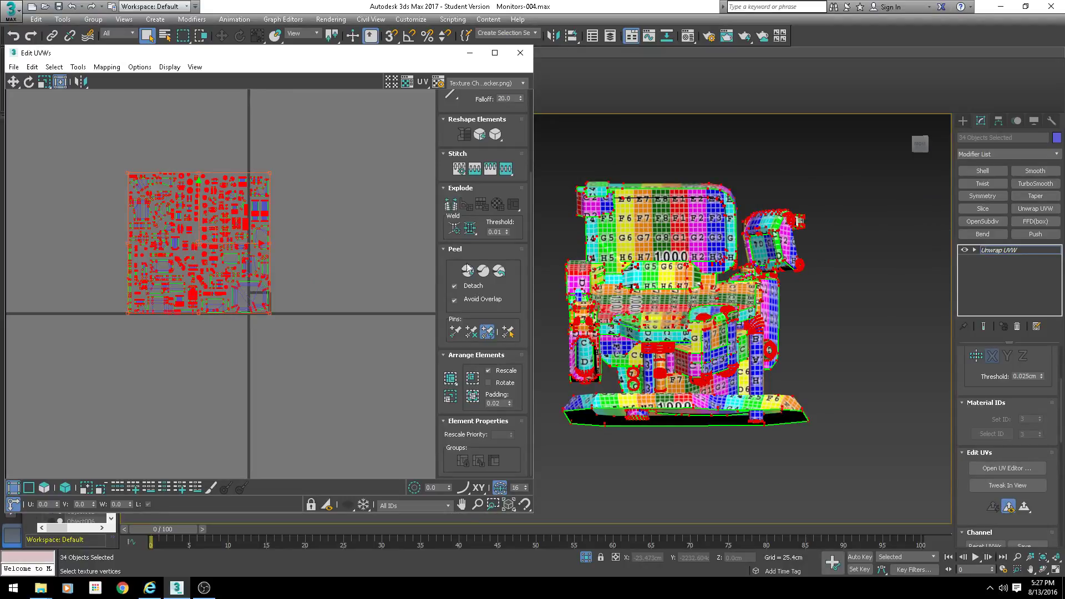
{"action": "middle_click_drag", "start_coordinate": [694, 277], "coordinate": [583, 251], "text": "alt"}
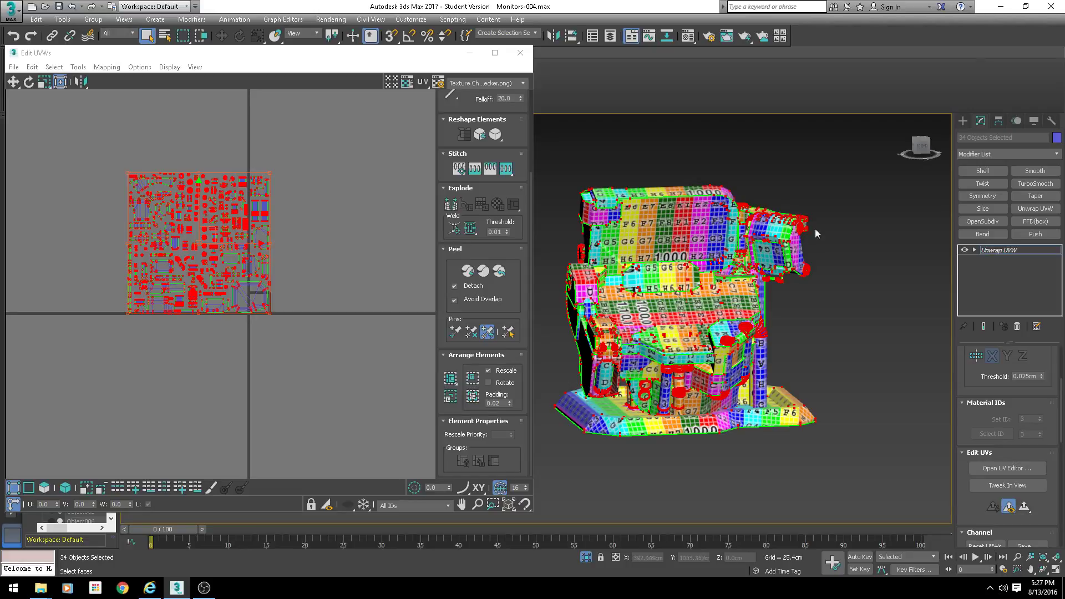
{"action": "scroll", "coordinate": [294, 254], "scroll_direction": "up", "scroll_amount": 2}
{"action": "scroll", "coordinate": [345, 365], "scroll_direction": "down", "scroll_amount": 4}
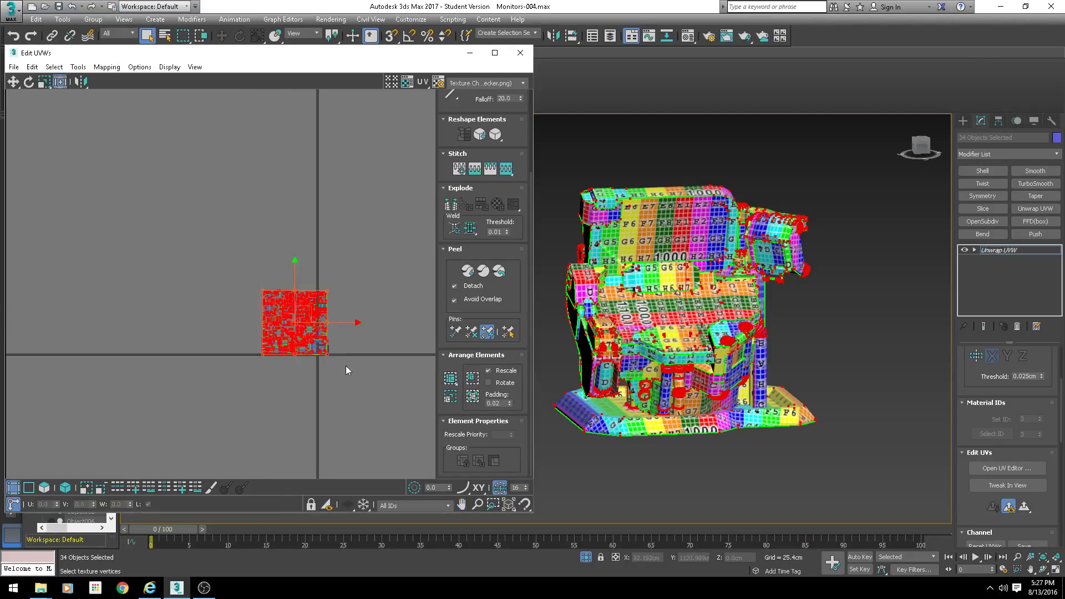
Deselect the UVs, pack all shells back into the UV tile and inspect the spacing between them
{"action": "left_click", "coordinate": [342, 365]}
{"action": "left_click", "coordinate": [472, 396]}
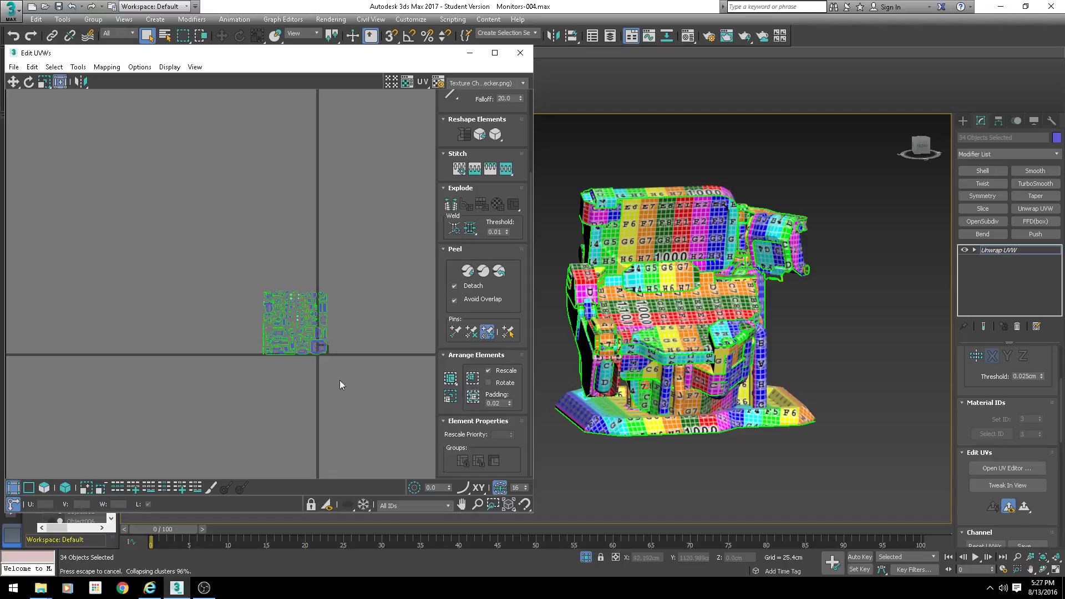
{"action": "scroll", "coordinate": [324, 341], "scroll_direction": "up", "scroll_amount": 6}
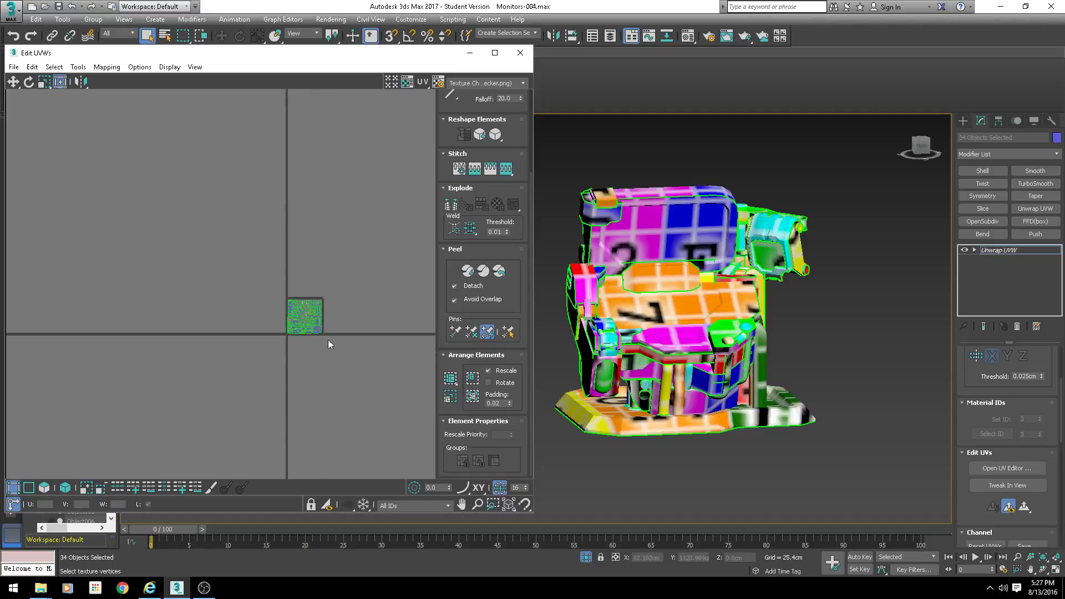
{"action": "scroll", "coordinate": [302, 314], "scroll_direction": "down", "scroll_amount": 3}
{"action": "middle_click_drag", "start_coordinate": [361, 353], "coordinate": [301, 327]}
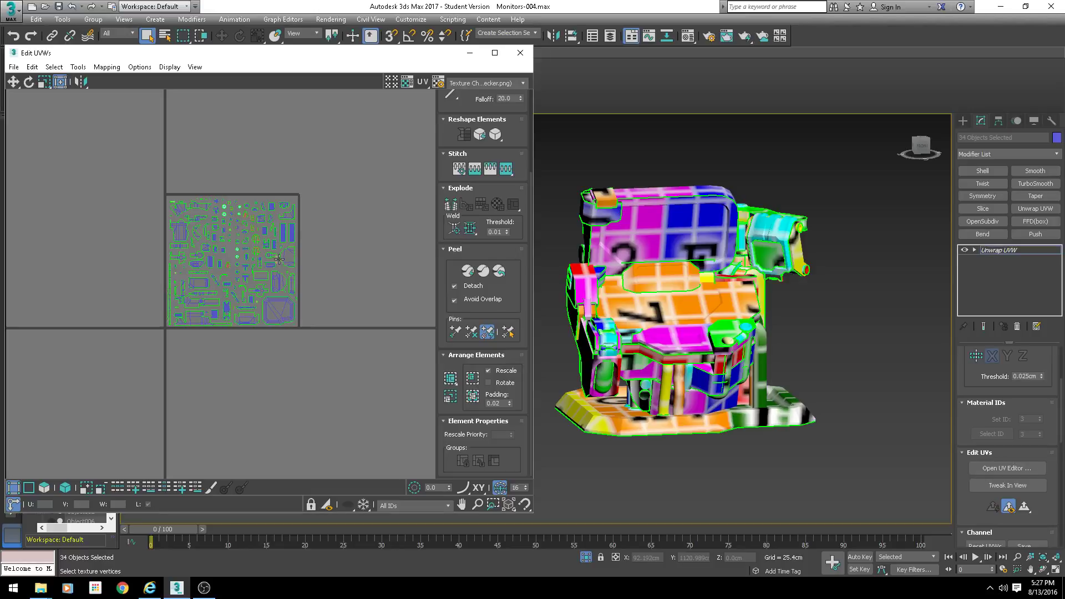
{"action": "scroll", "coordinate": [279, 259], "scroll_direction": "up", "scroll_amount": 4}
{"action": "middle_click_drag", "start_coordinate": [355, 366], "coordinate": [347, 318]}
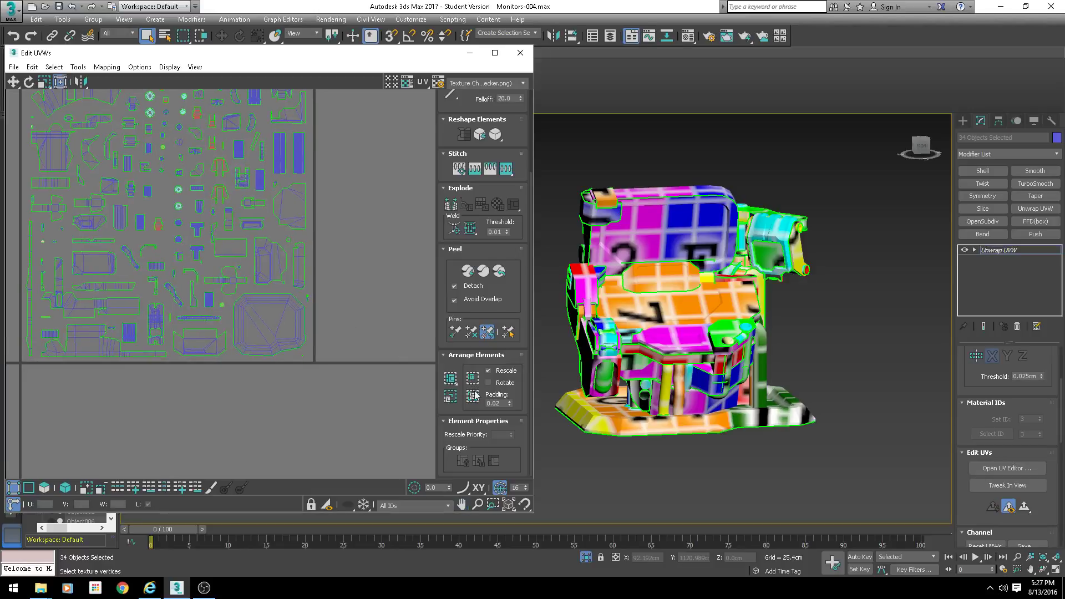
{"action": "scroll", "coordinate": [187, 228], "scroll_direction": "up", "scroll_amount": 3}
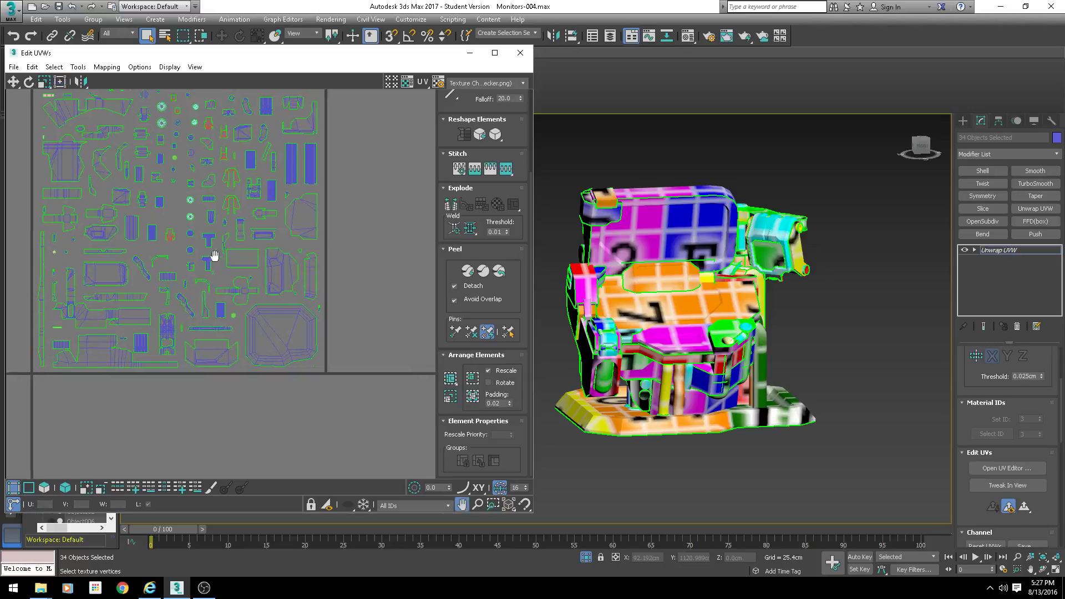
{"action": "middle_click_drag", "start_coordinate": [204, 199], "coordinate": [266, 233]}
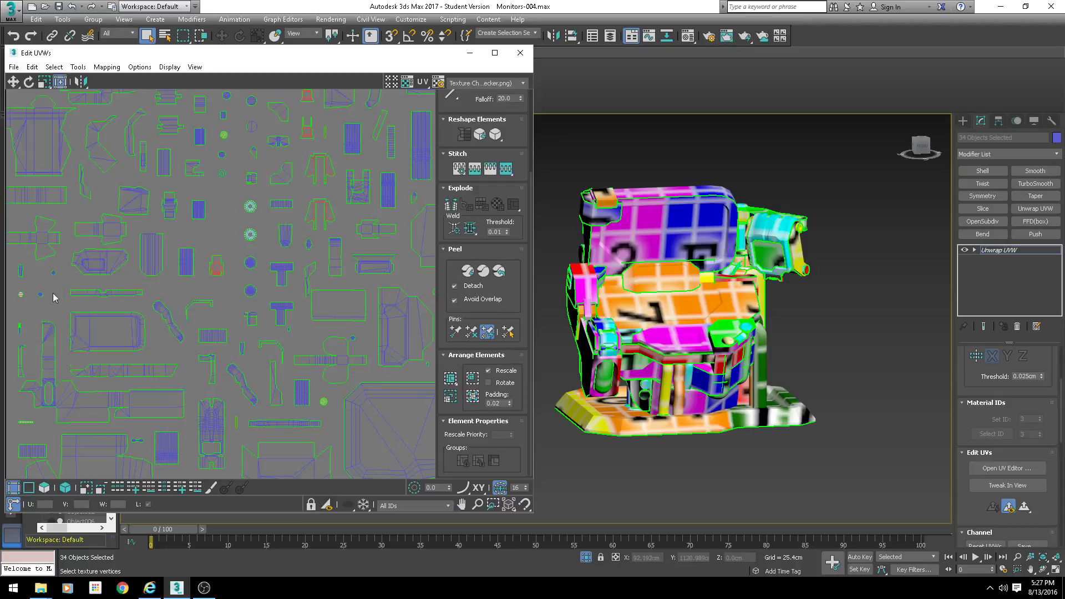
{"action": "scroll", "coordinate": [209, 368], "scroll_direction": "down", "scroll_amount": 3}
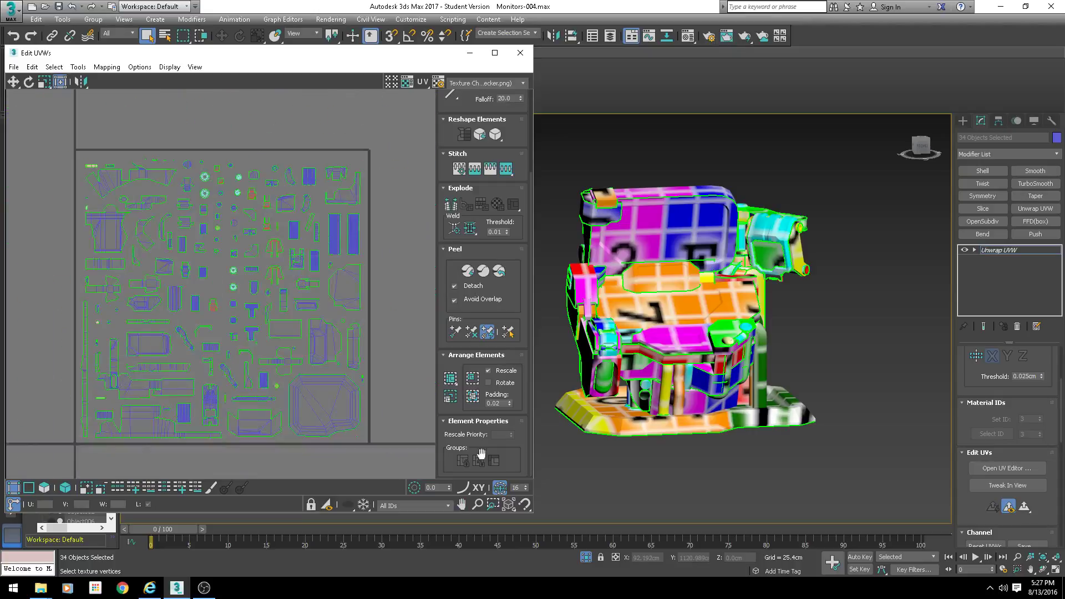
Set the packing padding to 0.01 and repack all UV shells
{"action": "left_click", "coordinate": [500, 403]}
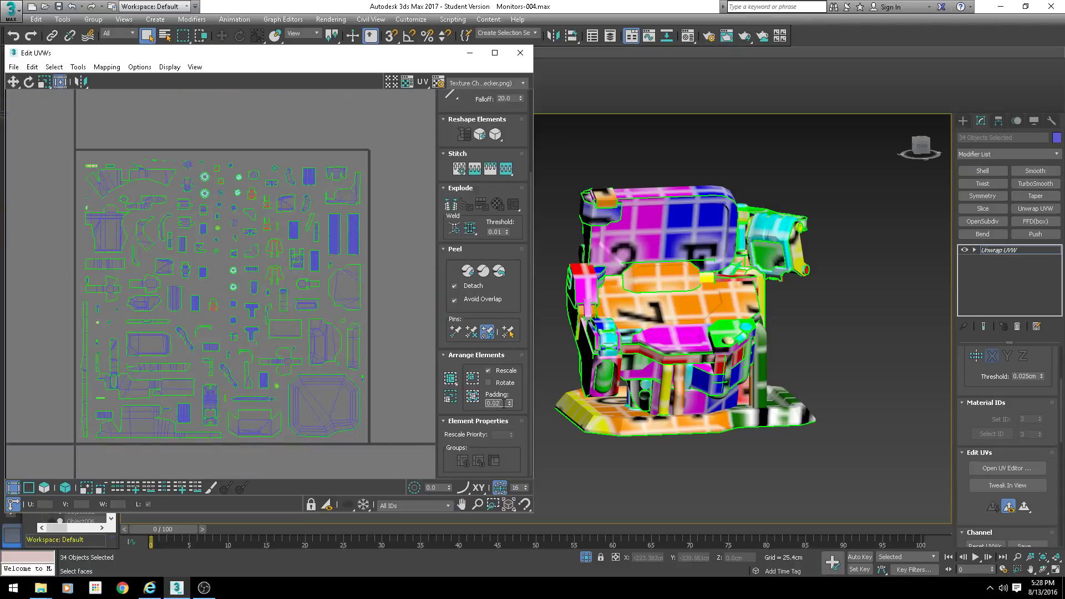
{"action": "left_click", "coordinate": [471, 396]}
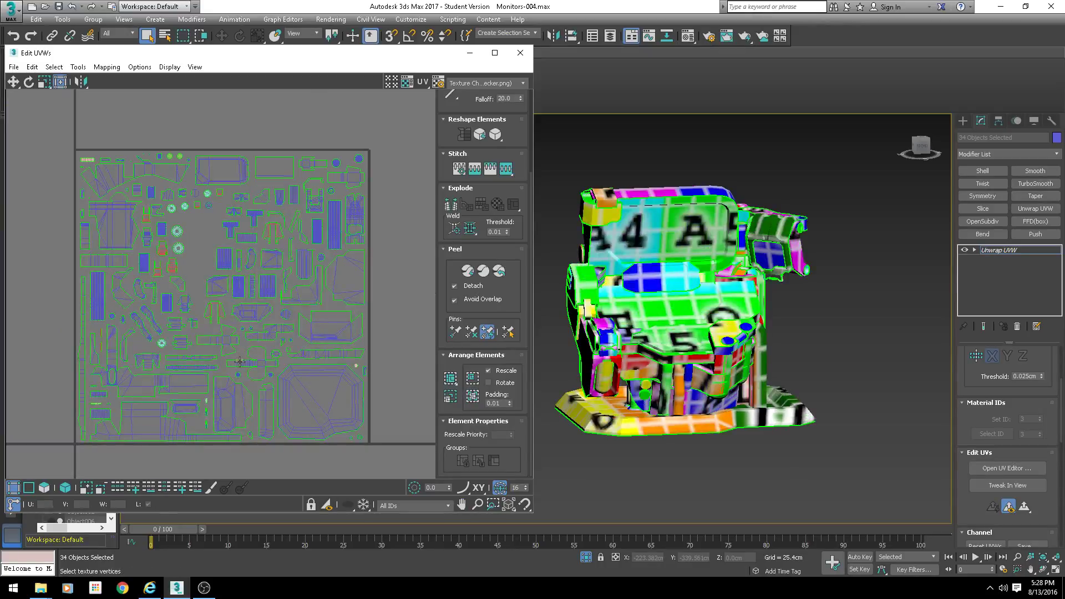
Allow shell rotation during packing and repeat the packing to fit the UV shells more tightly in the tile
{"action": "left_click", "coordinate": [489, 383]}
{"action": "left_click", "coordinate": [479, 396]}
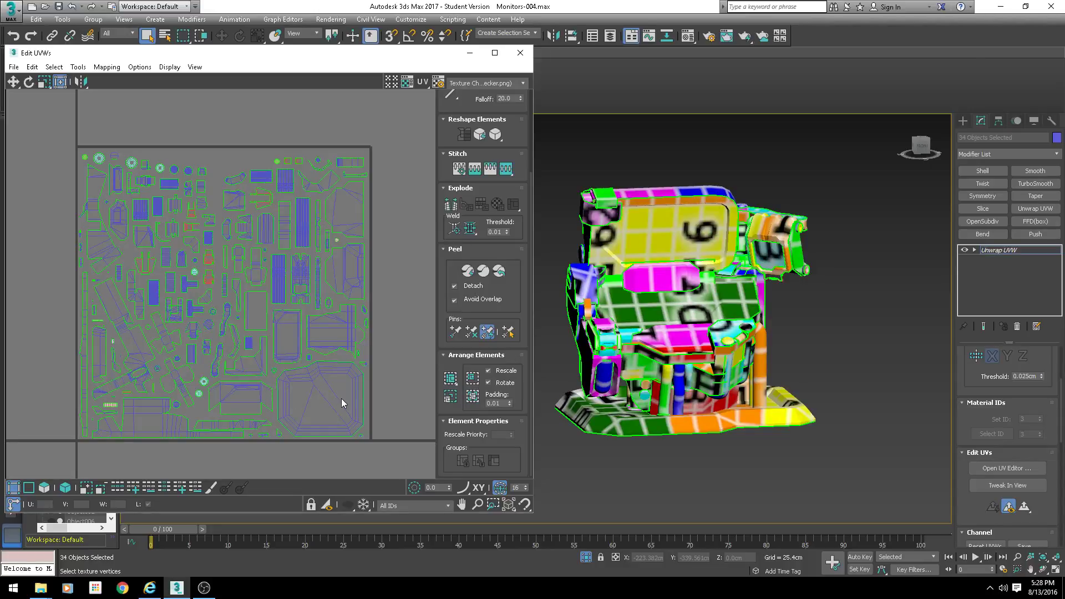
{"action": "left_click", "coordinate": [473, 397]}
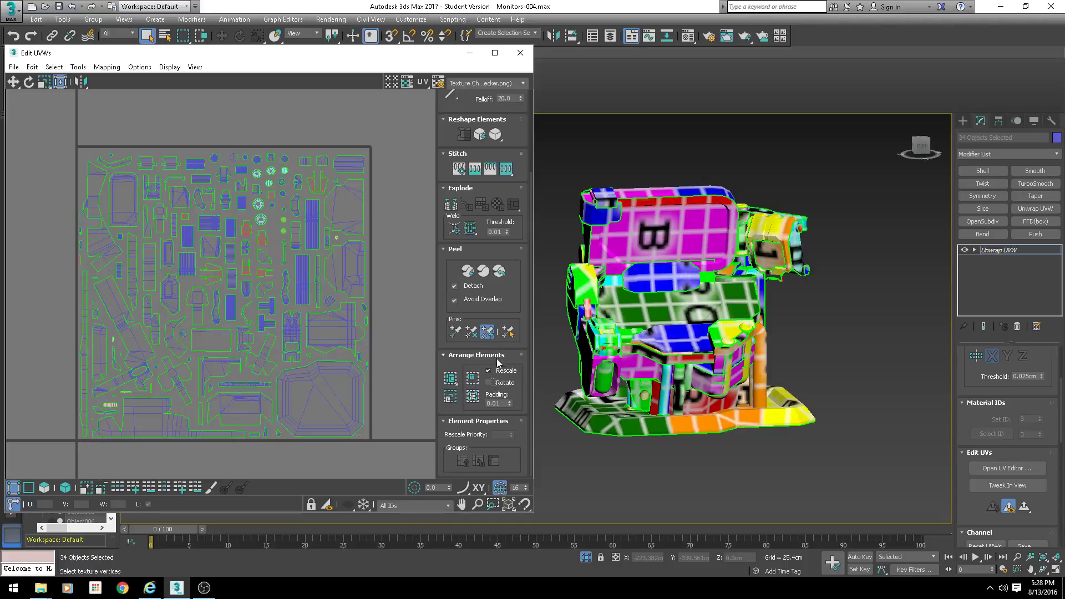
{"action": "left_click", "coordinate": [472, 396]}
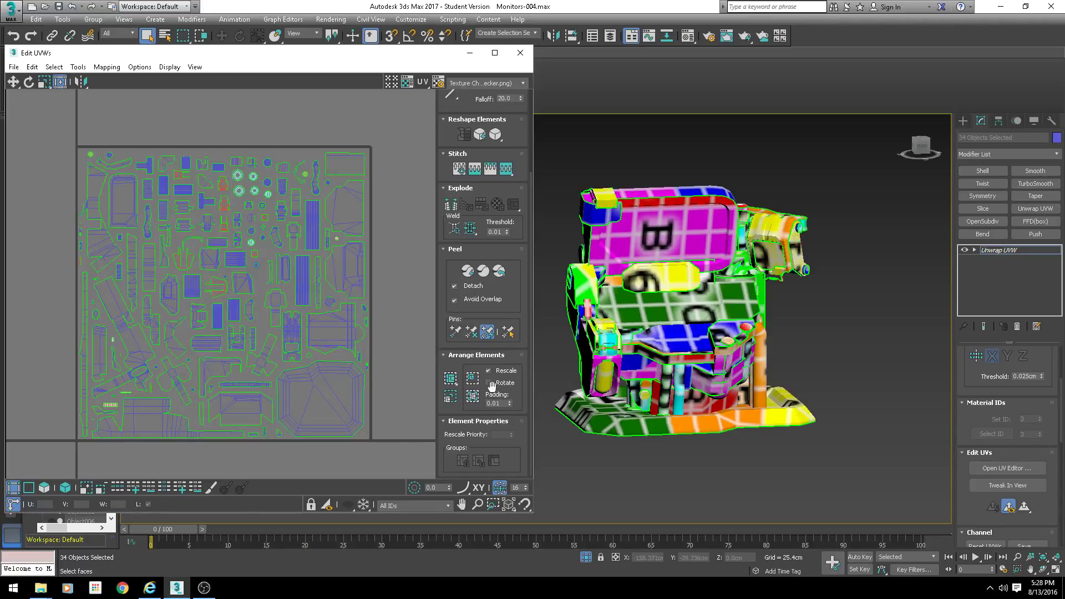
Check the packed shells against the UV tile's border and repack all shells together to fit inside the tile
{"action": "scroll", "coordinate": [185, 350], "scroll_direction": "down", "scroll_amount": 2}
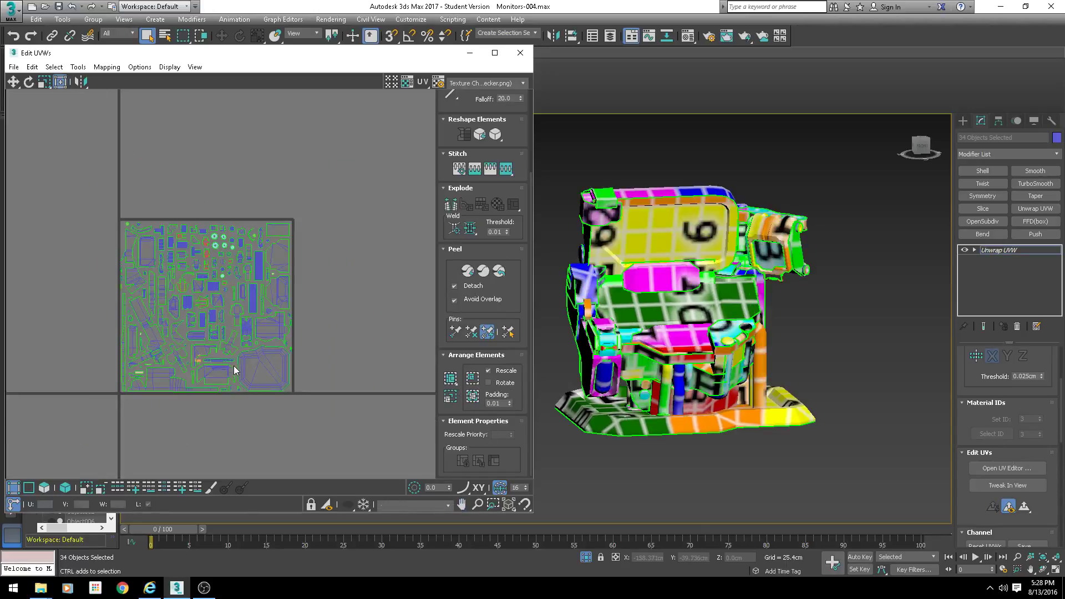
{"action": "middle_click_drag", "start_coordinate": [233, 368], "coordinate": [305, 363]}
{"action": "scroll", "coordinate": [375, 384], "scroll_direction": "up", "scroll_amount": 3}
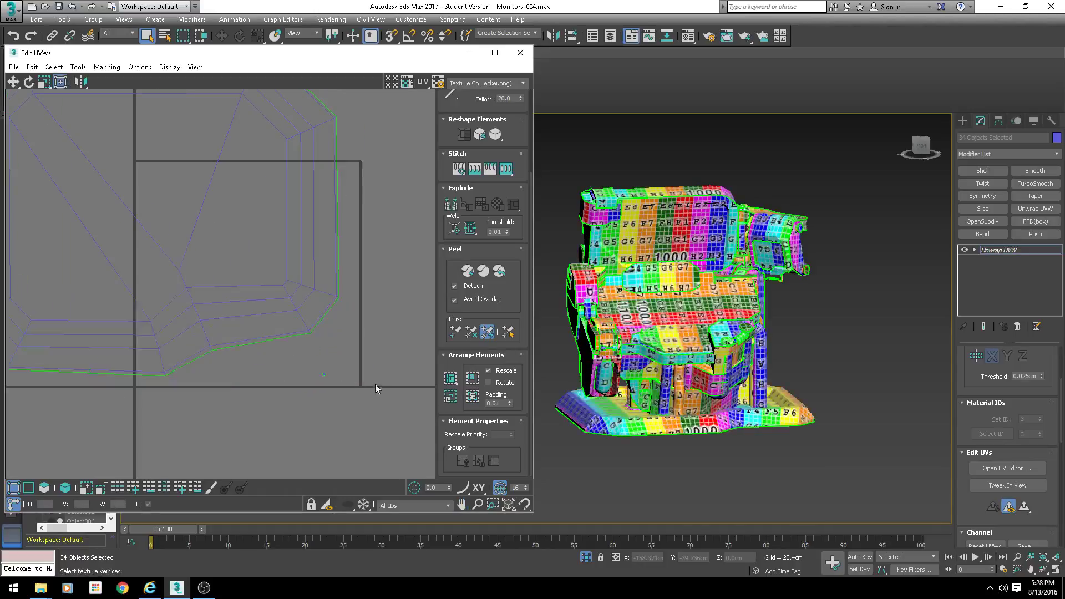
{"action": "scroll", "coordinate": [292, 345], "scroll_direction": "up", "scroll_amount": 2}
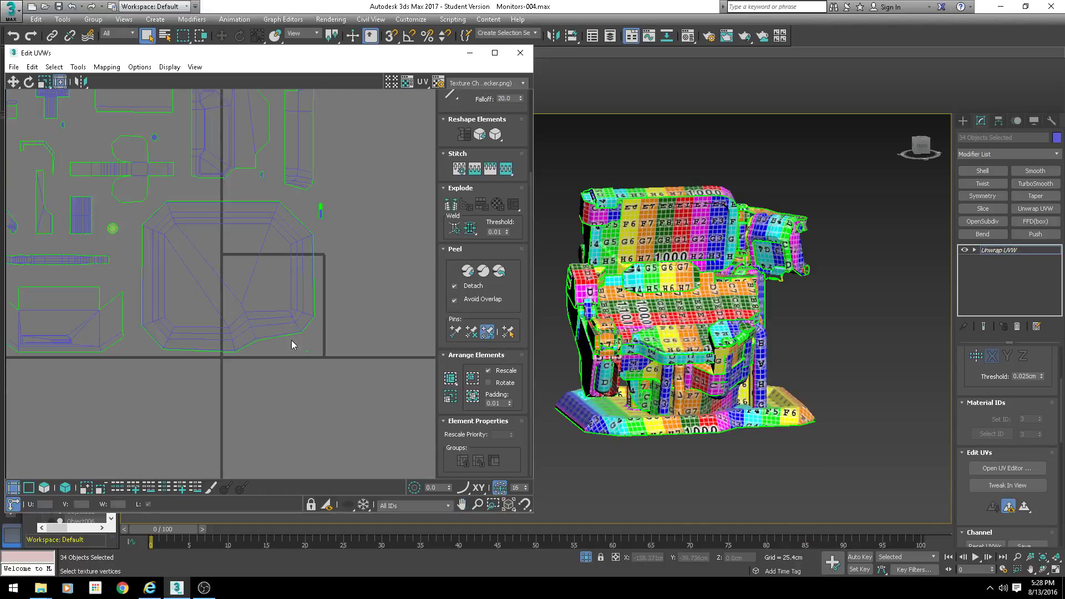
{"action": "left_click", "coordinate": [474, 397]}
{"action": "scroll", "coordinate": [311, 355], "scroll_direction": "up", "scroll_amount": 4}
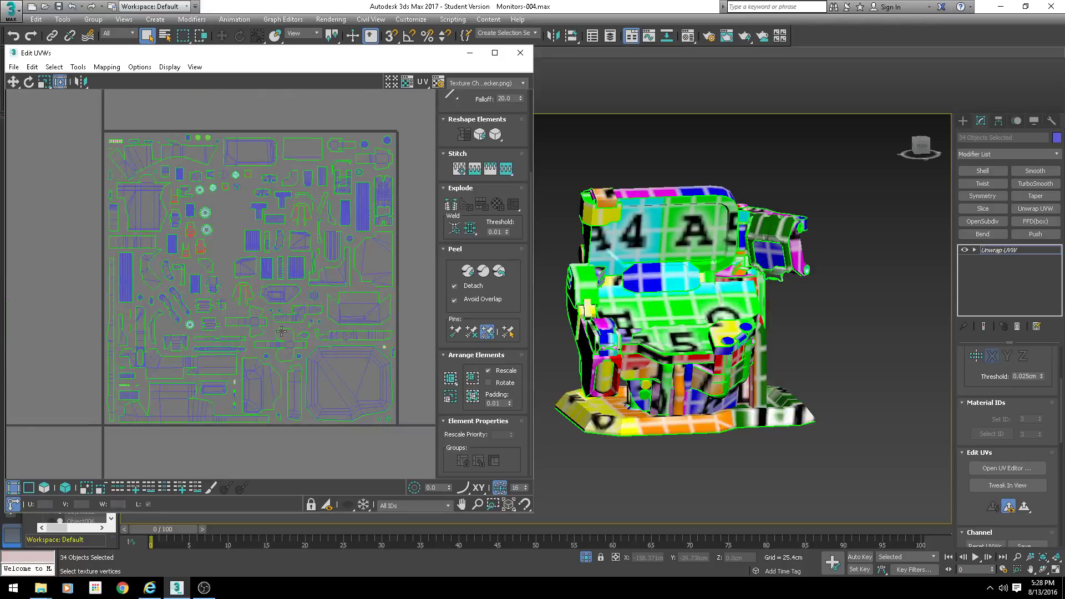
Examine the repacked UV layout for shell spacing and unused space, and compare the checker pattern across the model
{"action": "scroll", "coordinate": [280, 334], "scroll_direction": "up", "scroll_amount": 2}
{"action": "scroll", "coordinate": [229, 337], "scroll_direction": "down", "scroll_amount": 2}
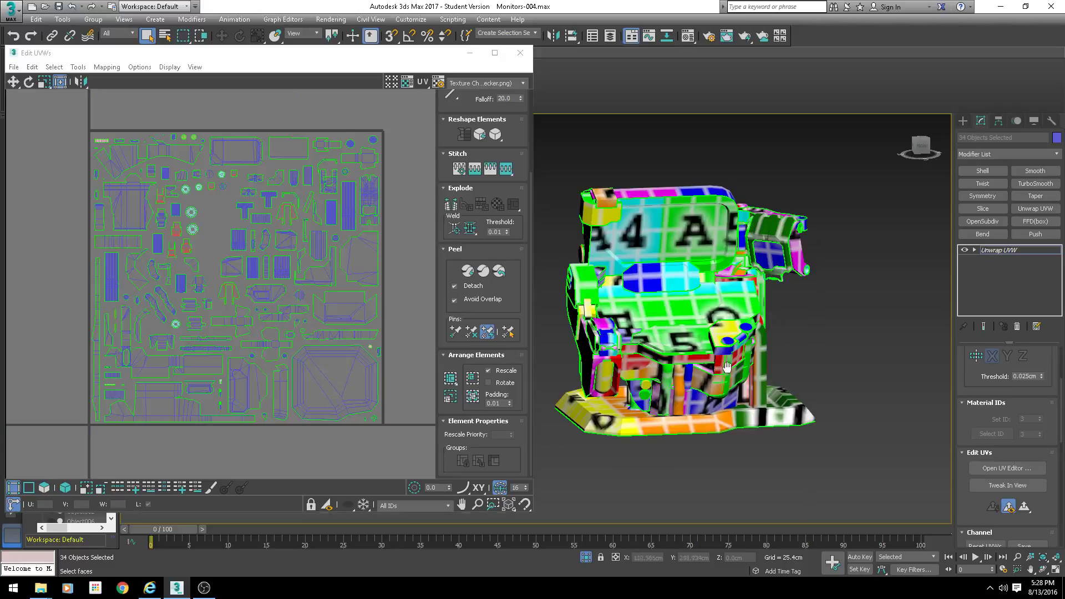
{"action": "middle_click_drag", "start_coordinate": [685, 279], "coordinate": [724, 273]}
{"action": "middle_click_drag", "start_coordinate": [713, 328], "coordinate": [557, 314], "text": "alt"}
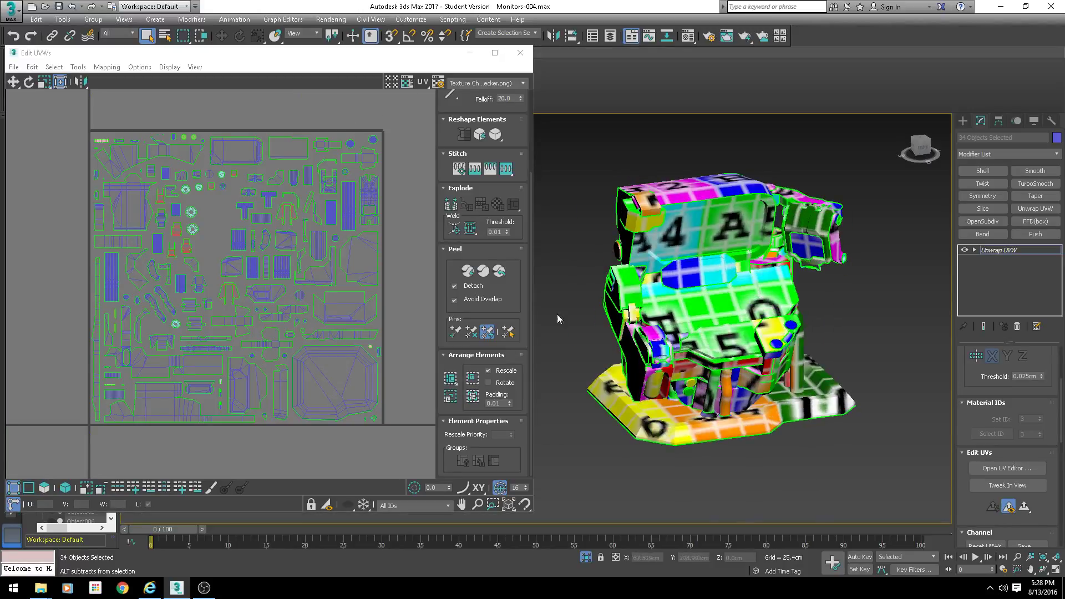
{"action": "scroll", "coordinate": [214, 302], "scroll_direction": "up", "scroll_amount": 5}
{"action": "scroll", "coordinate": [133, 304], "scroll_direction": "down", "scroll_amount": 3}
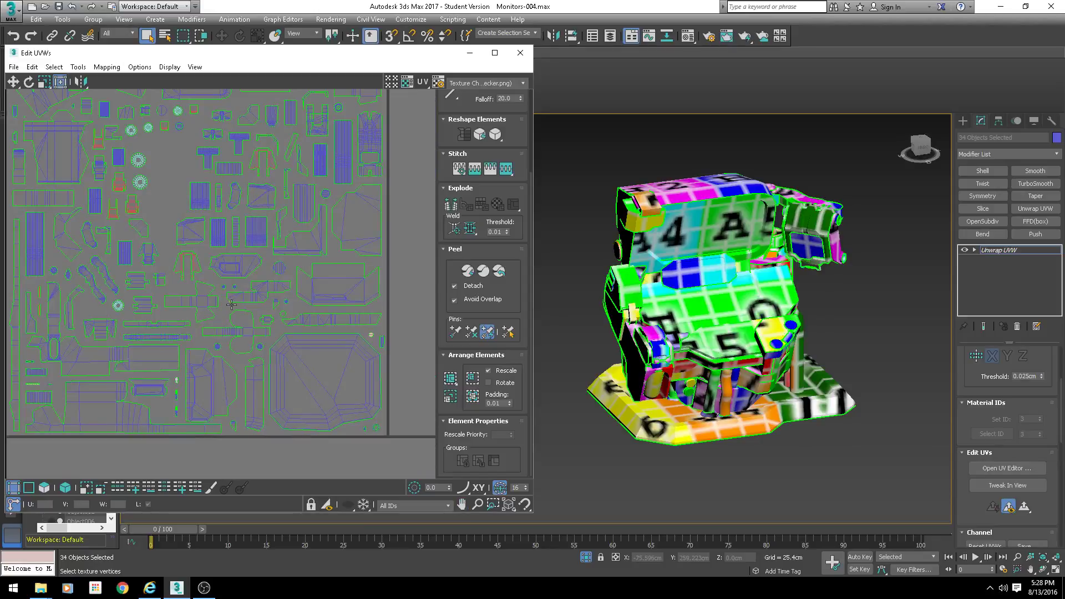
{"action": "scroll", "coordinate": [231, 304], "scroll_direction": "down", "scroll_amount": 3}
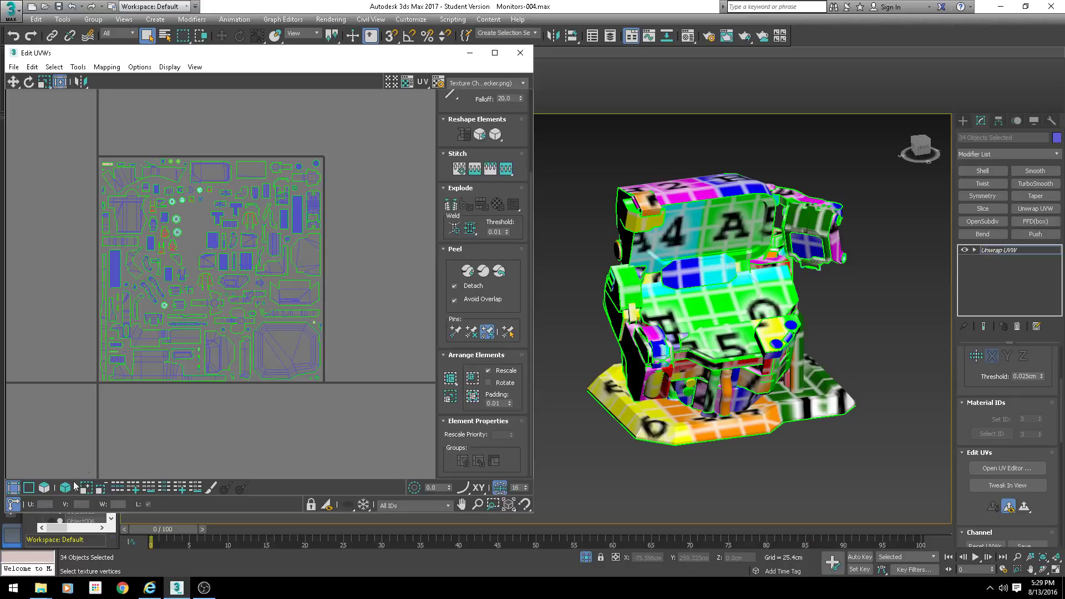
Enable element selection and select all polygons of the small side monitor's housing on the model
{"action": "scroll", "coordinate": [976, 373], "scroll_direction": "up", "scroll_amount": 3}
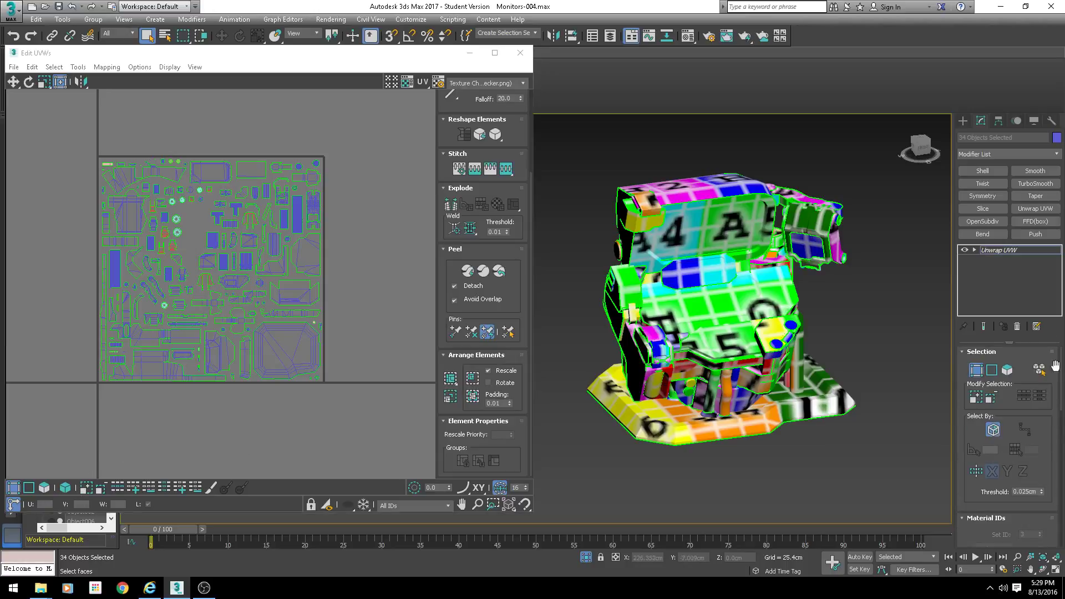
{"action": "scroll", "coordinate": [830, 247], "scroll_direction": "up", "scroll_amount": 5}
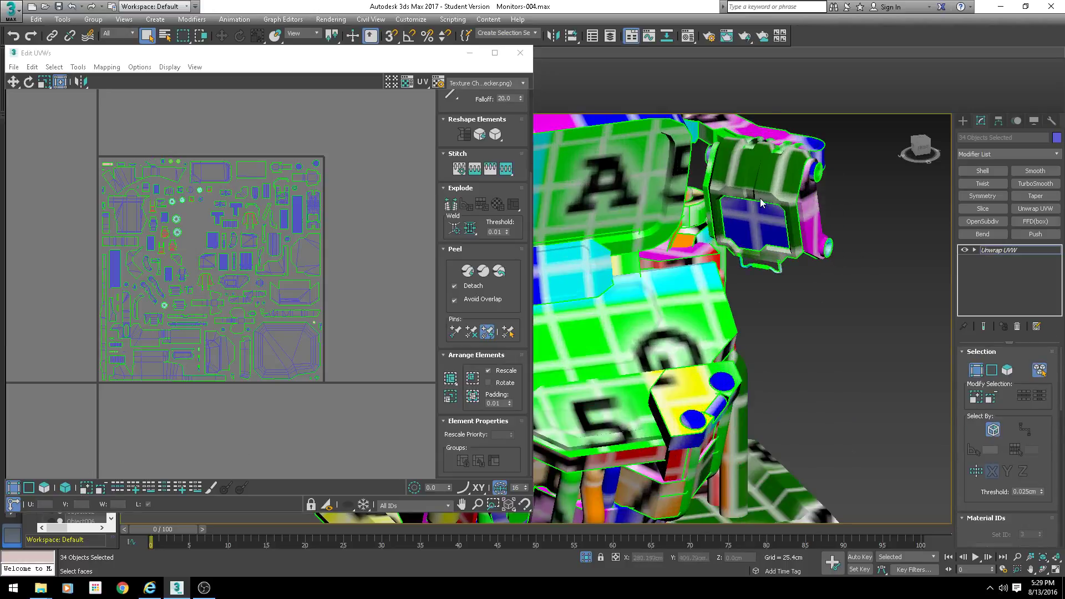
{"action": "left_click", "coordinate": [751, 190]}
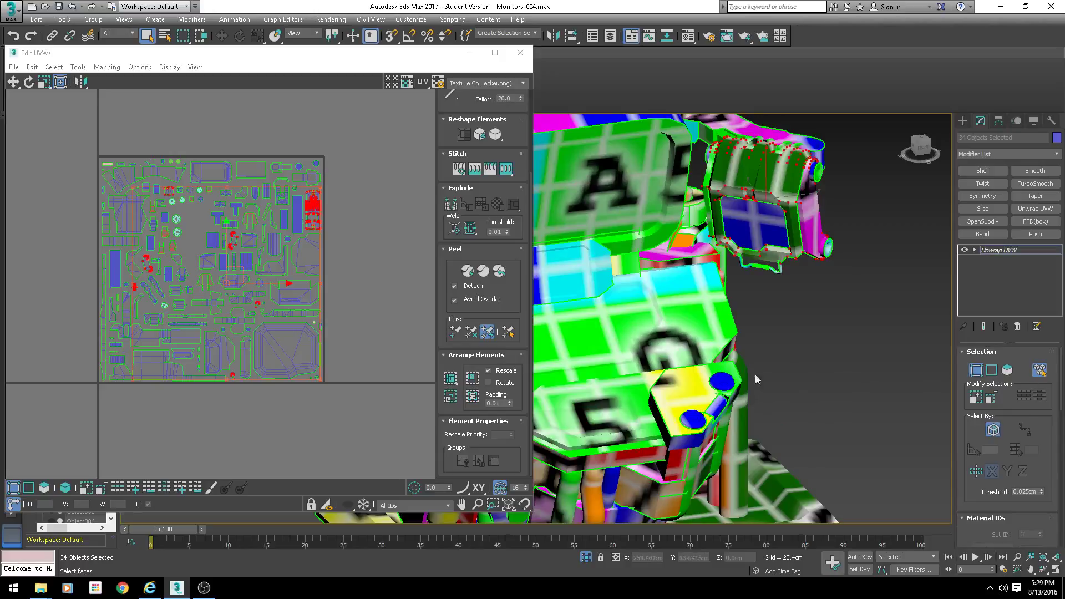
{"action": "left_click", "coordinate": [44, 488]}
{"action": "left_click", "coordinate": [666, 311]}
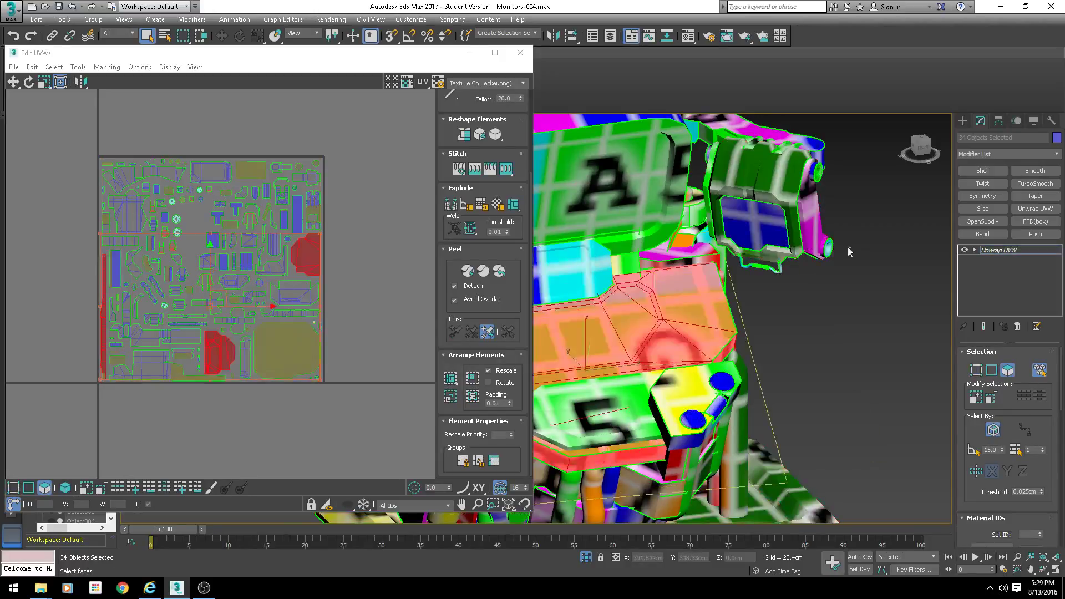
{"action": "left_click", "coordinate": [848, 252]}
{"action": "left_click", "coordinate": [777, 211]}
Try moving the side monitor's selected shells above the UV tile and undo the move
{"action": "middle_click_drag", "start_coordinate": [179, 184], "coordinate": [199, 202]}
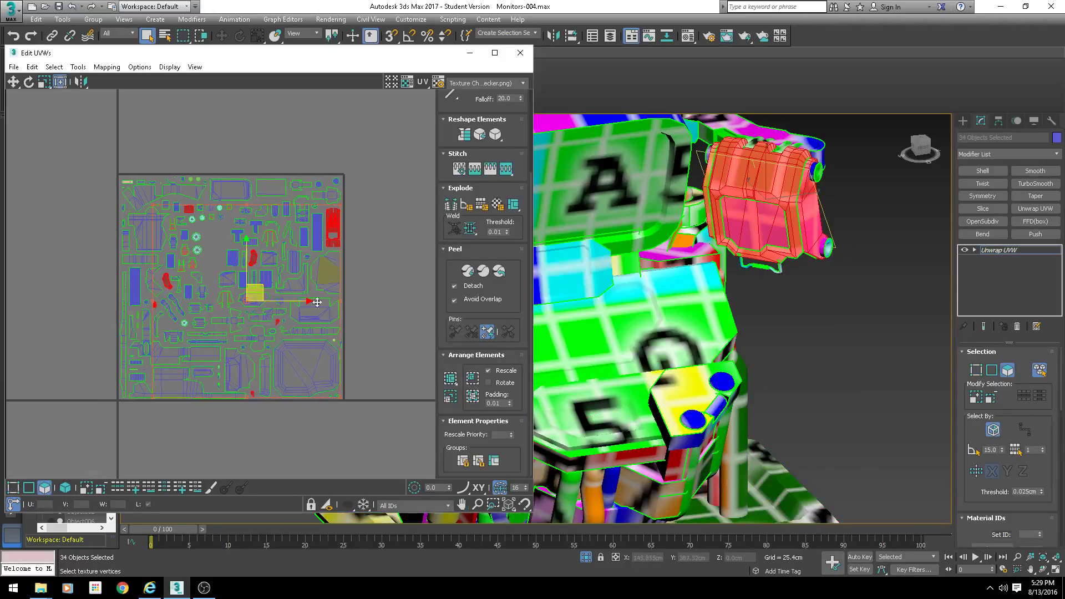
{"action": "scroll", "coordinate": [195, 253], "scroll_direction": "up", "scroll_amount": 2}
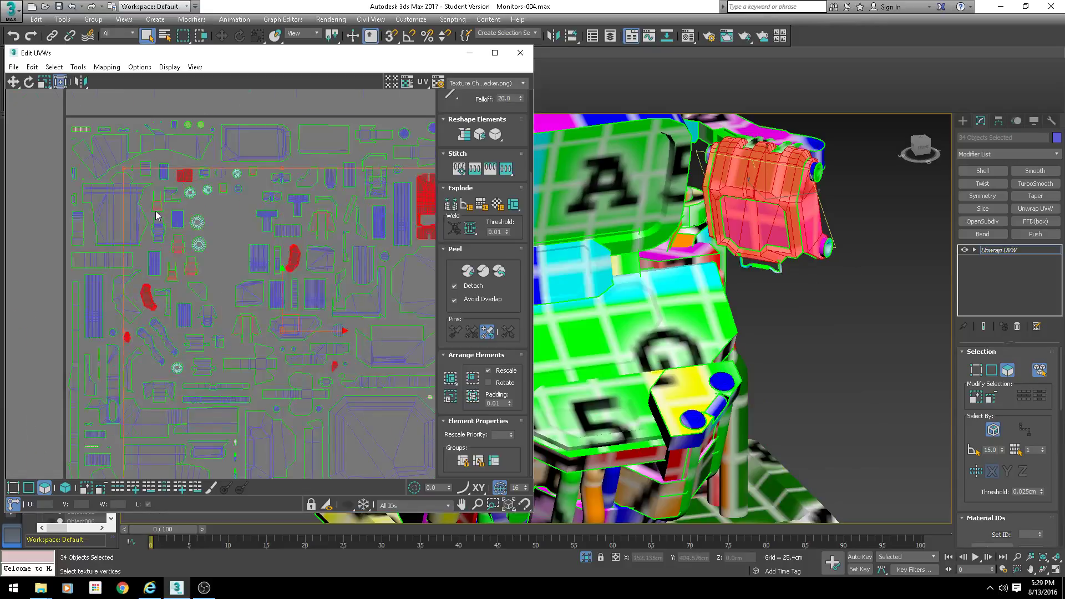
{"action": "scroll", "coordinate": [157, 215], "scroll_direction": "down", "scroll_amount": 5}
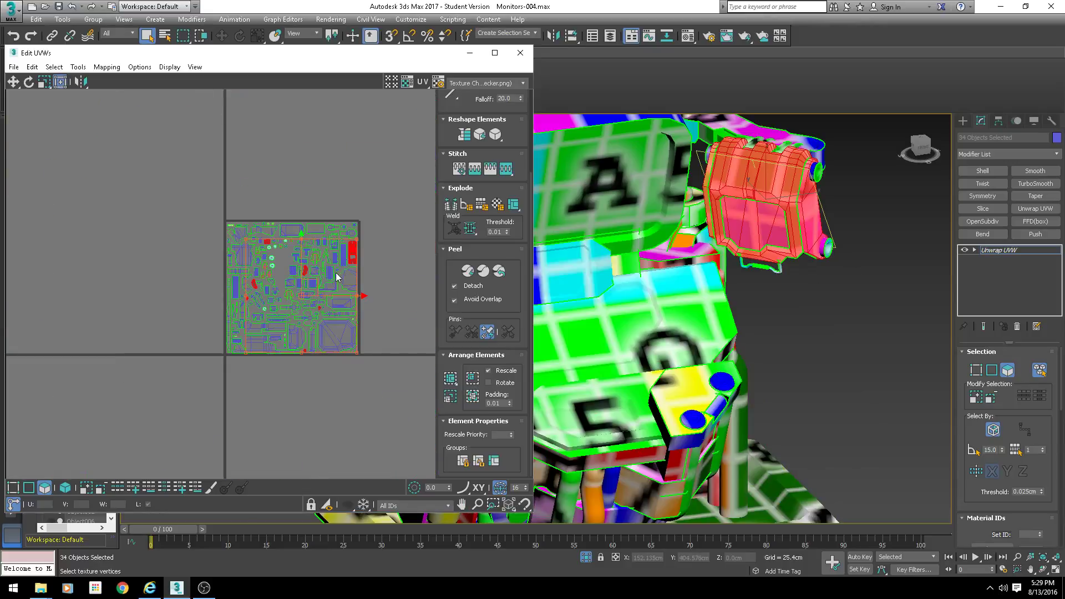
{"action": "left_click", "coordinate": [322, 287]}
{"action": "key", "text": "ctrl+z"}
{"action": "left_click_drag", "start_coordinate": [312, 281], "coordinate": [306, 122]}
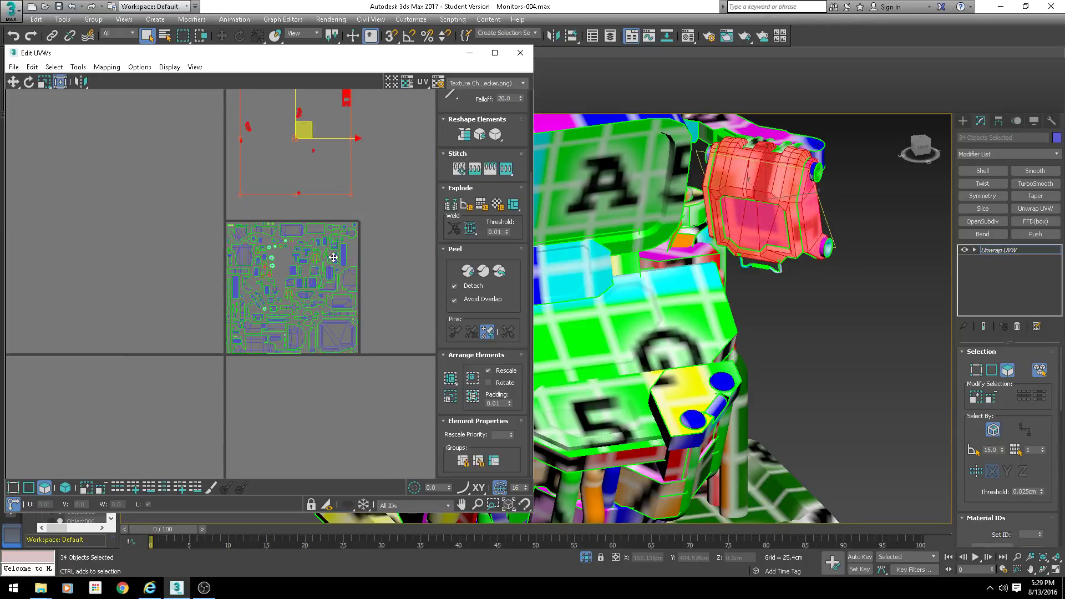
{"action": "scroll", "coordinate": [349, 261], "scroll_direction": "up", "scroll_amount": 3}
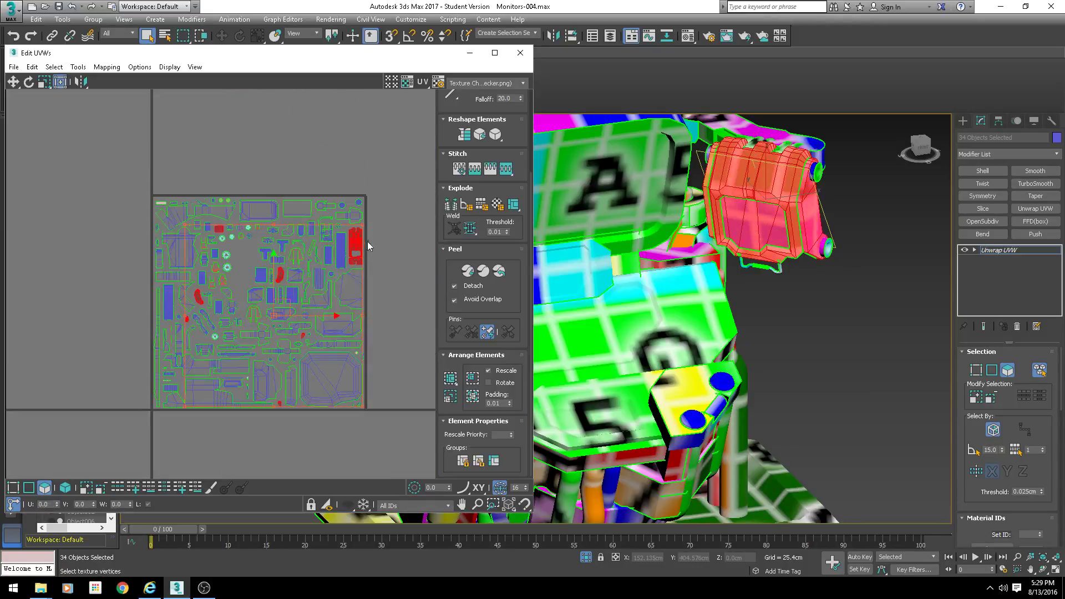
Examine where the side monitor's highlighted shells are scattered across the packed UV layout
{"action": "middle_click_drag", "start_coordinate": [317, 301], "coordinate": [235, 227]}
{"action": "scroll", "coordinate": [261, 186], "scroll_direction": "up", "scroll_amount": 5}
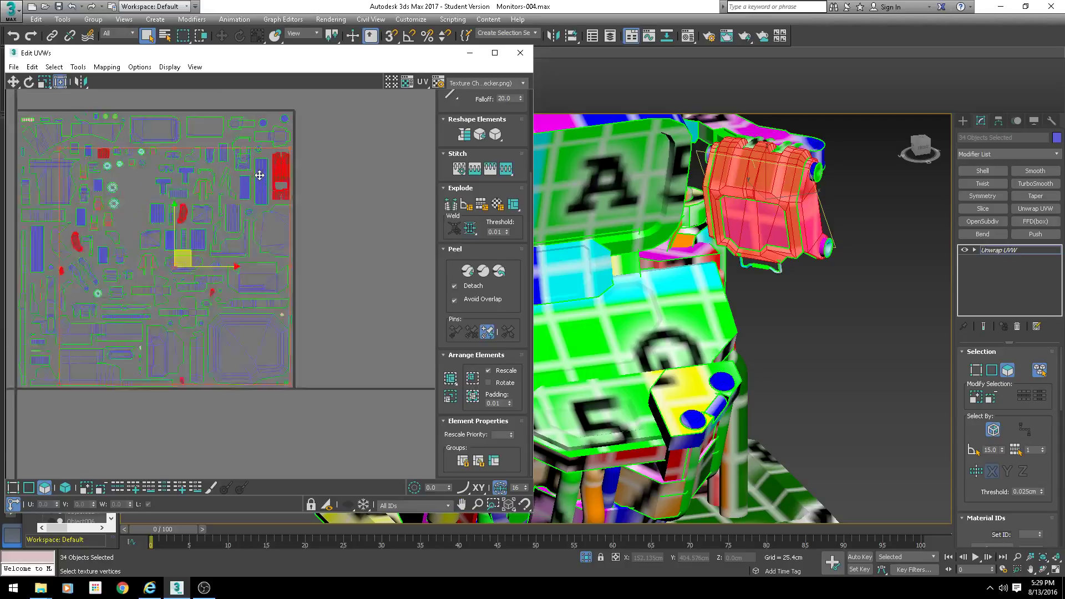
{"action": "scroll", "coordinate": [288, 211], "scroll_direction": "down", "scroll_amount": 5}
{"action": "scroll", "coordinate": [288, 211], "scroll_direction": "up", "scroll_amount": 4}
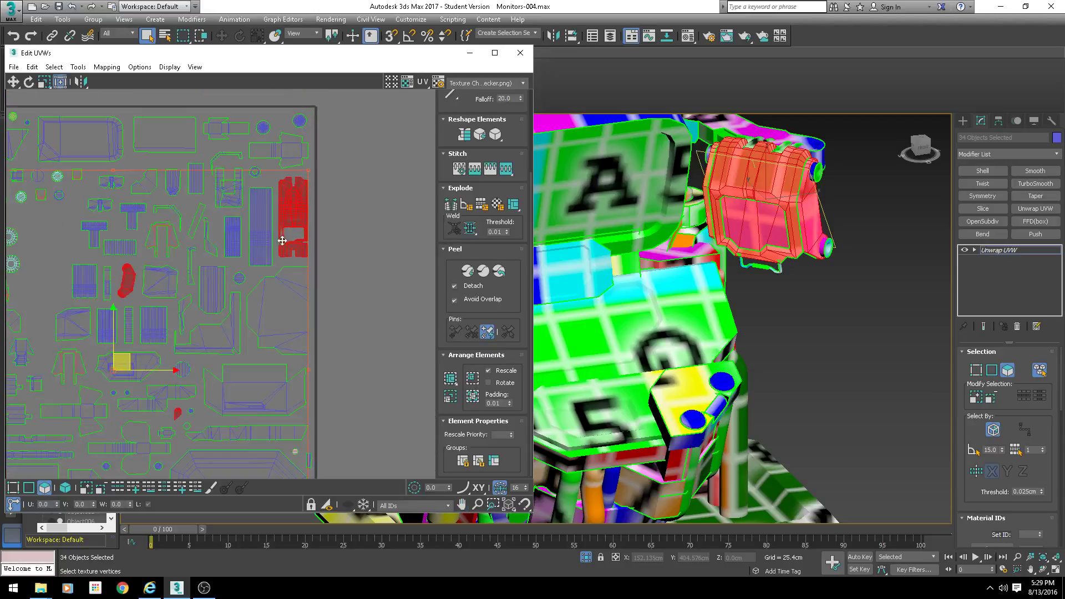
{"action": "middle_click_drag", "start_coordinate": [284, 250], "coordinate": [375, 220]}
{"action": "scroll", "coordinate": [394, 204], "scroll_direction": "up", "scroll_amount": 3}
{"action": "middle_click_drag", "start_coordinate": [167, 289], "coordinate": [342, 285]}
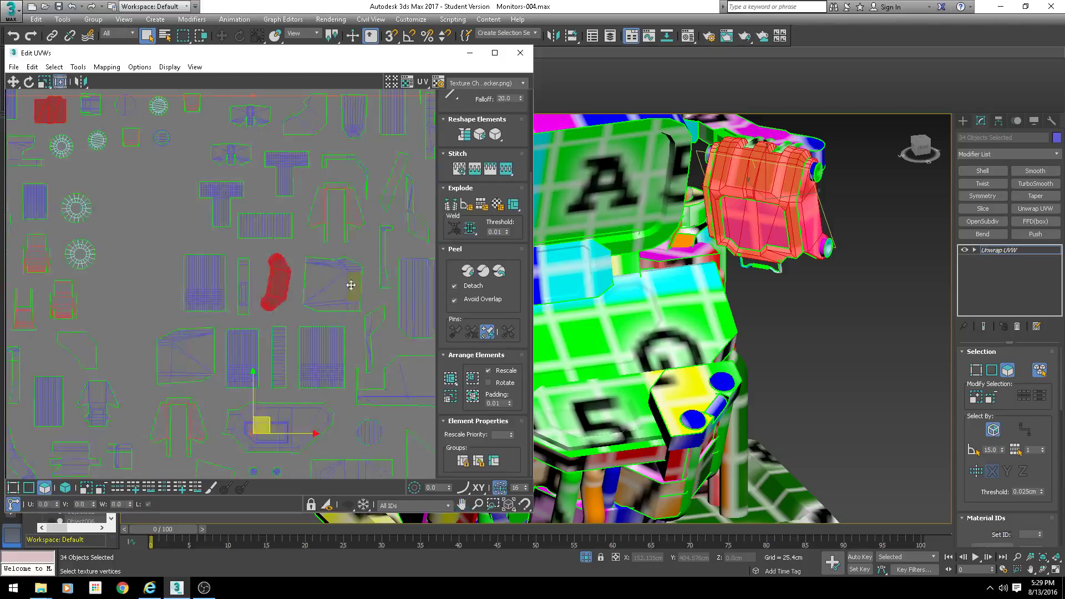
{"action": "middle_click_drag", "start_coordinate": [192, 317], "coordinate": [345, 251]}
{"action": "middle_click_drag", "start_coordinate": [122, 355], "coordinate": [210, 296]}
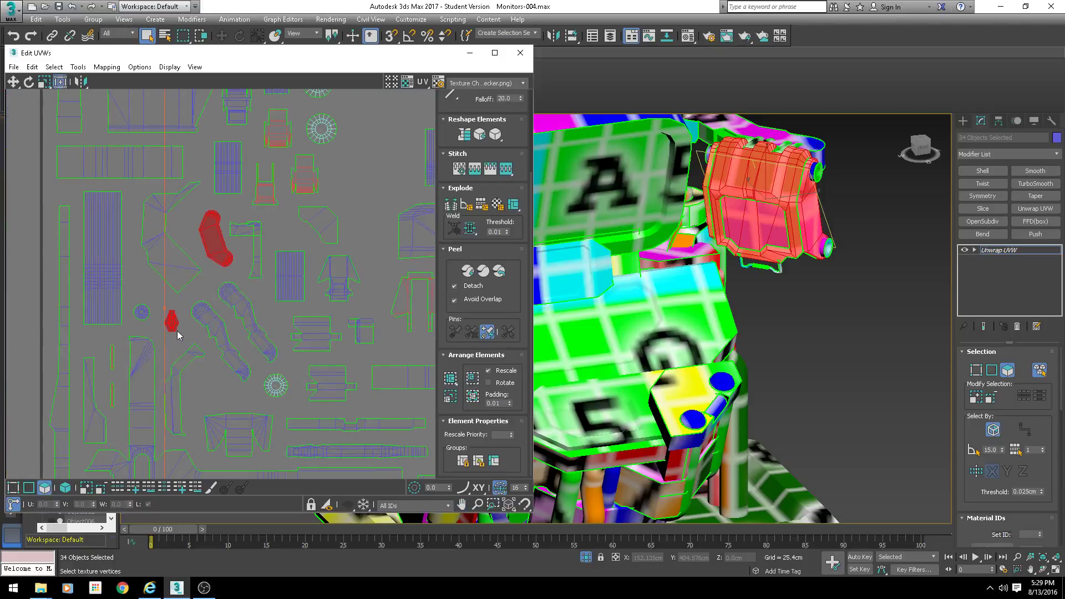
{"action": "scroll", "coordinate": [170, 355], "scroll_direction": "down", "scroll_amount": 2}
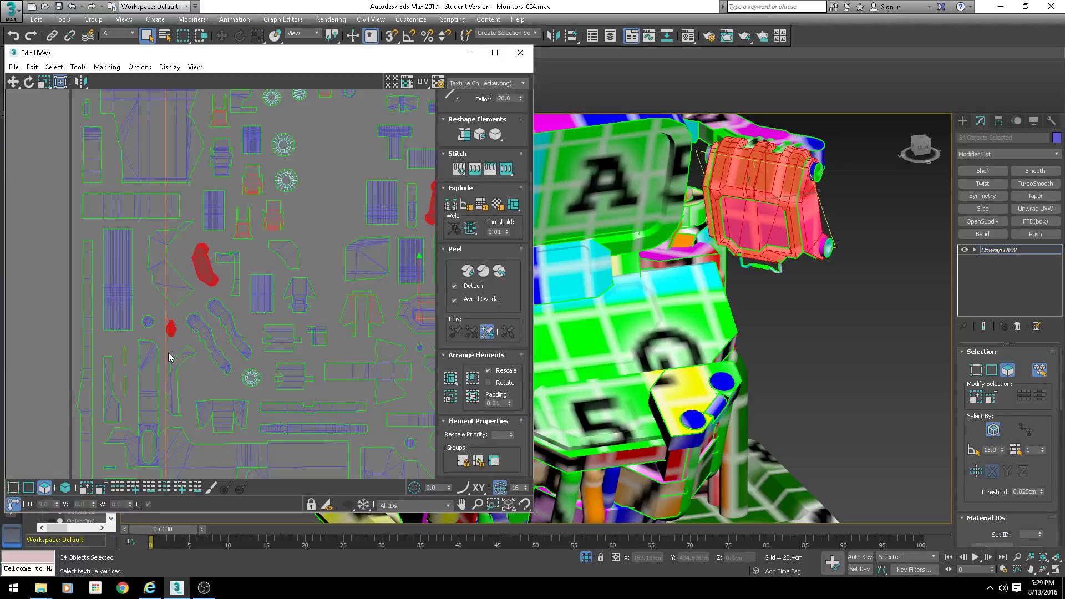
{"action": "scroll", "coordinate": [177, 344], "scroll_direction": "down", "scroll_amount": 4}
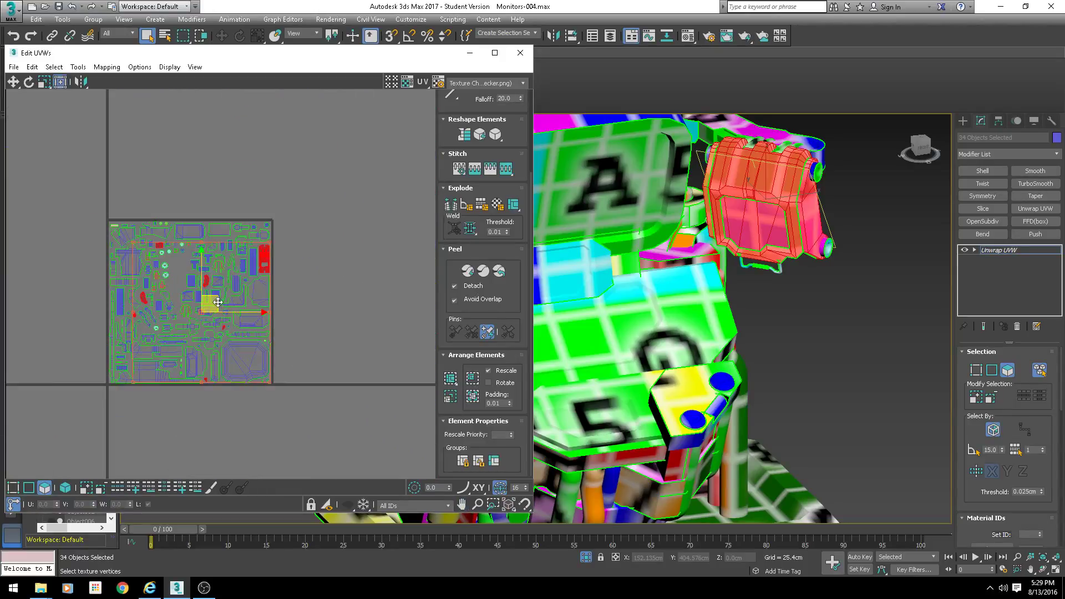
{"action": "scroll", "coordinate": [250, 305], "scroll_direction": "down", "scroll_amount": 3}
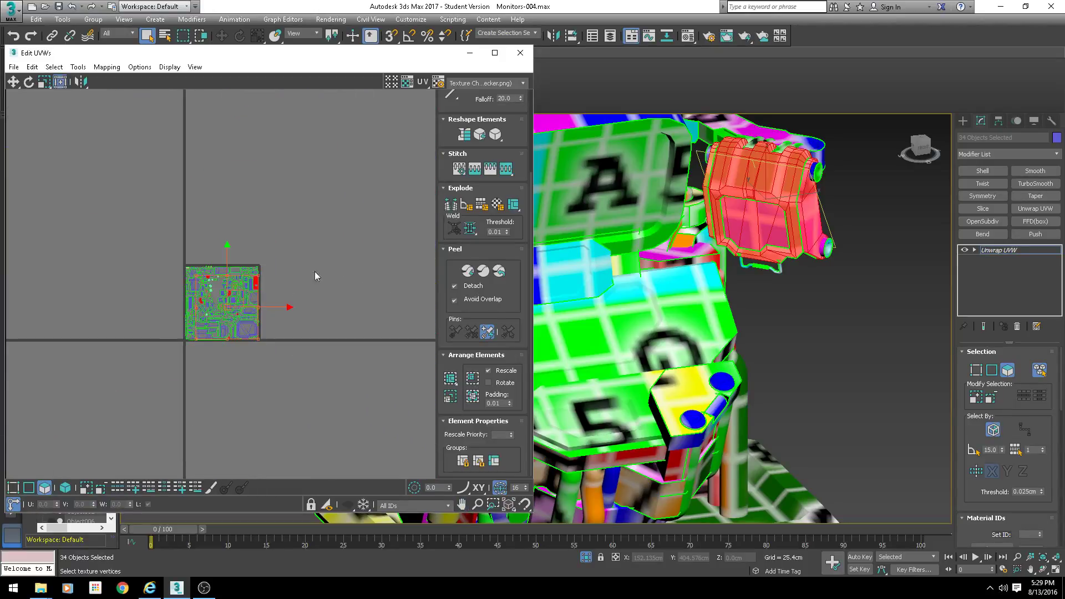
Move the side monitor's shells out of the UV tile twice, packing everything back into the tile each time
{"action": "left_click_drag", "start_coordinate": [236, 294], "coordinate": [376, 194]}
{"action": "scroll", "coordinate": [266, 277], "scroll_direction": "up", "scroll_amount": 2}
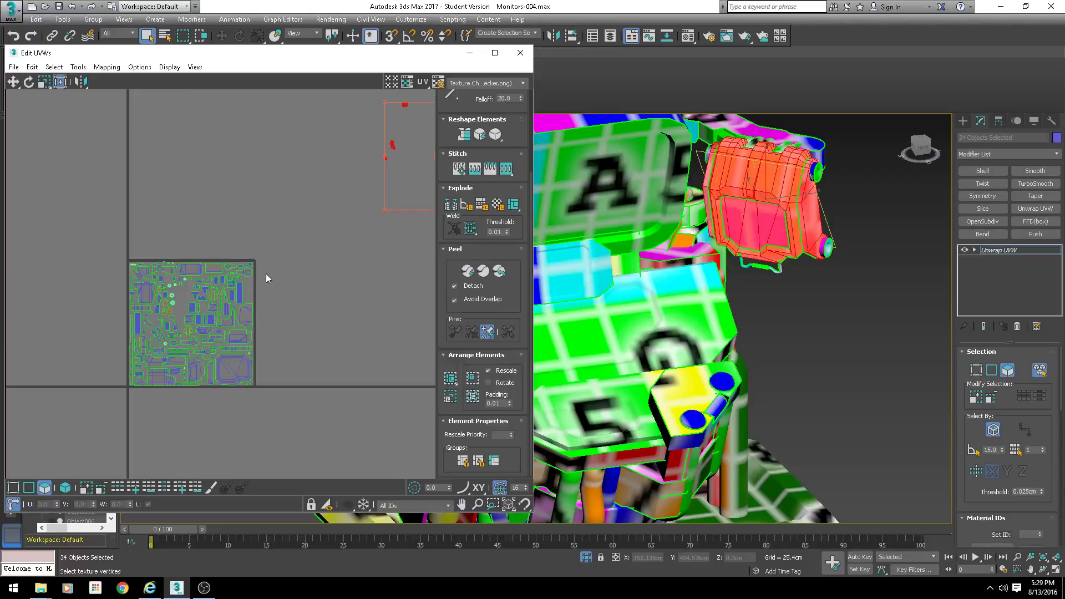
{"action": "scroll", "coordinate": [269, 302], "scroll_direction": "down", "scroll_amount": 3}
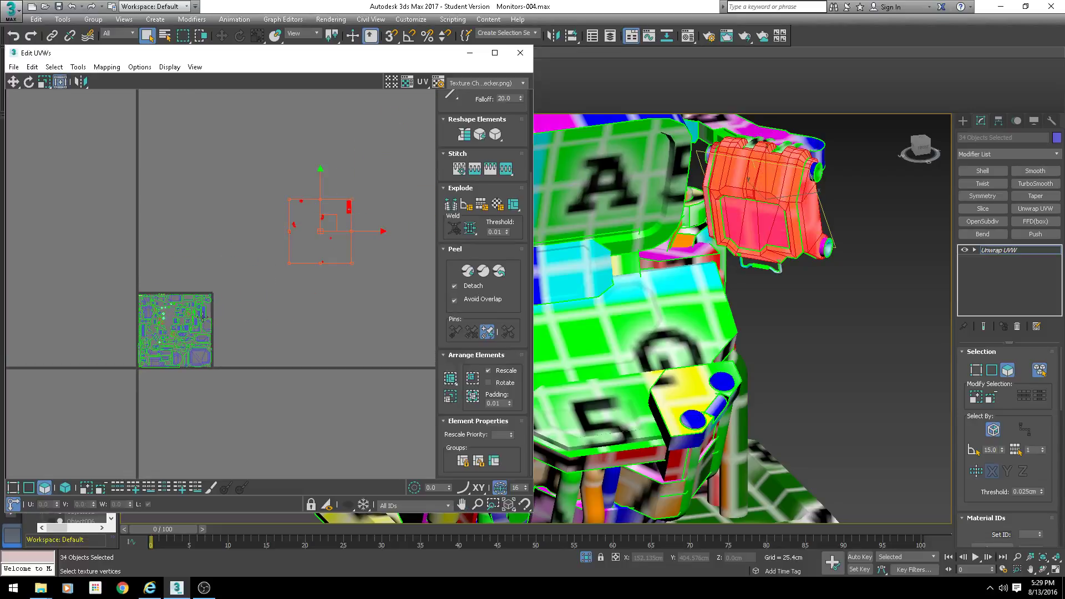
{"action": "left_click", "coordinate": [475, 399]}
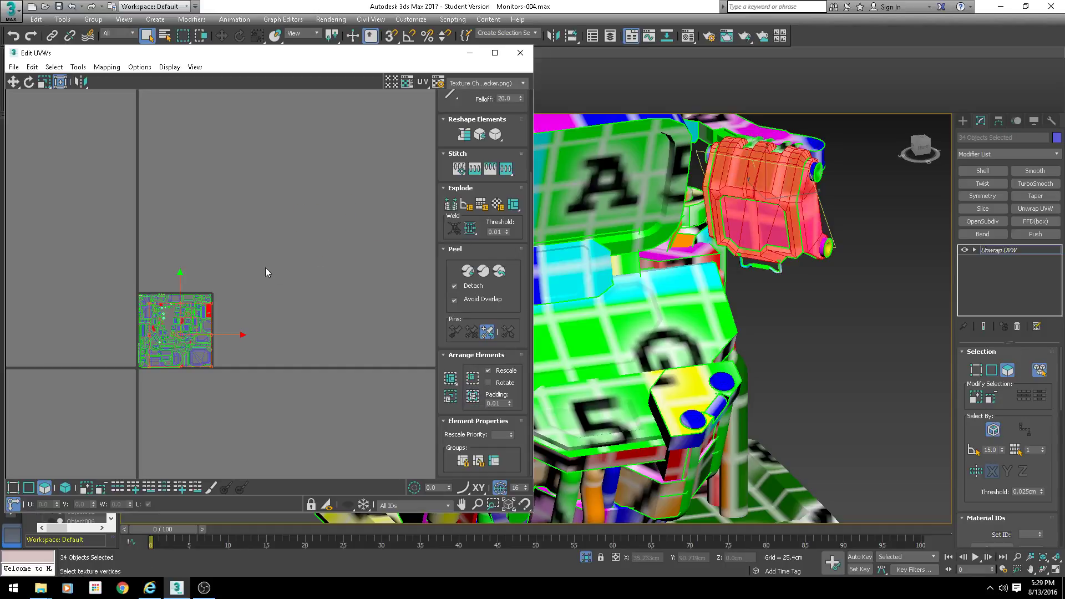
{"action": "left_click_drag", "start_coordinate": [204, 300], "coordinate": [226, 171]}
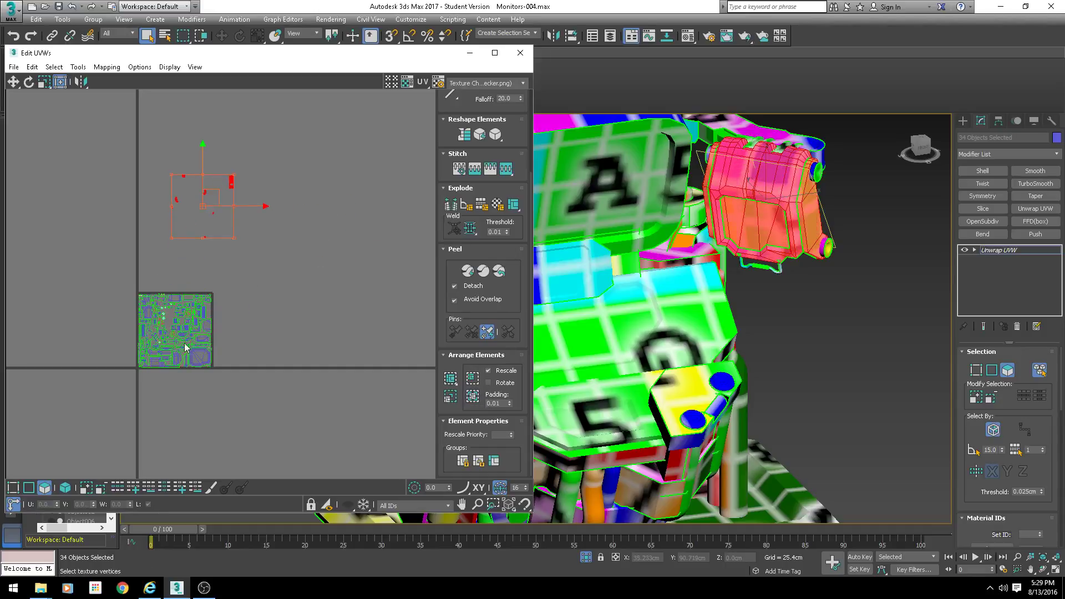
{"action": "middle_click_drag", "start_coordinate": [270, 300], "coordinate": [322, 275]}
{"action": "left_click", "coordinate": [473, 396]}
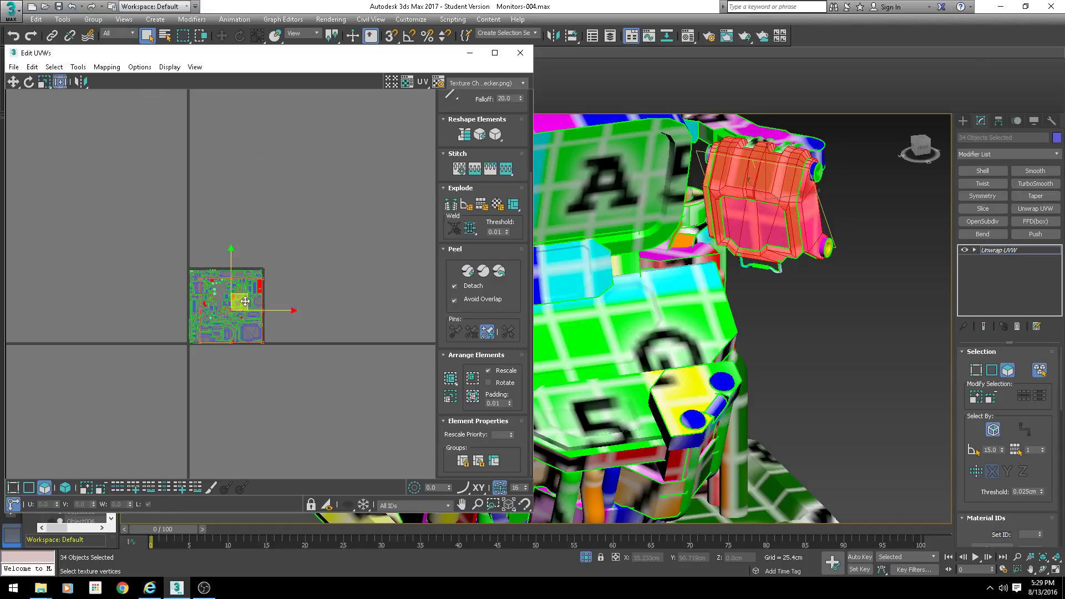
Move the side monitor's shells together to the empty area above the UV tile
{"action": "left_click_drag", "start_coordinate": [246, 301], "coordinate": [267, 163]}
{"action": "key", "text": "ctrl+z"}
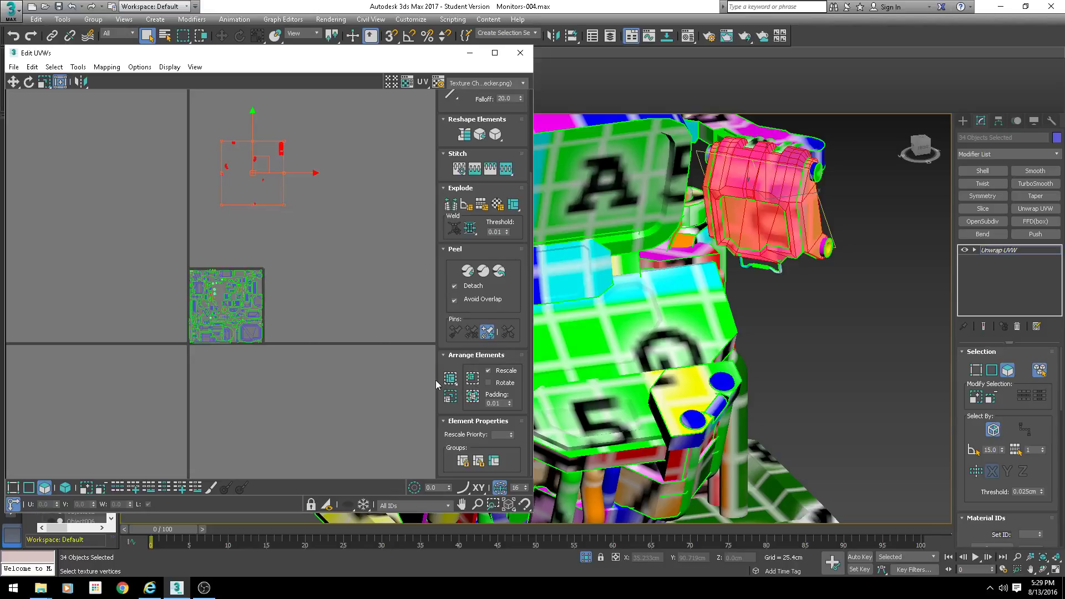
{"action": "scroll", "coordinate": [435, 381], "scroll_direction": "up", "scroll_amount": 3}
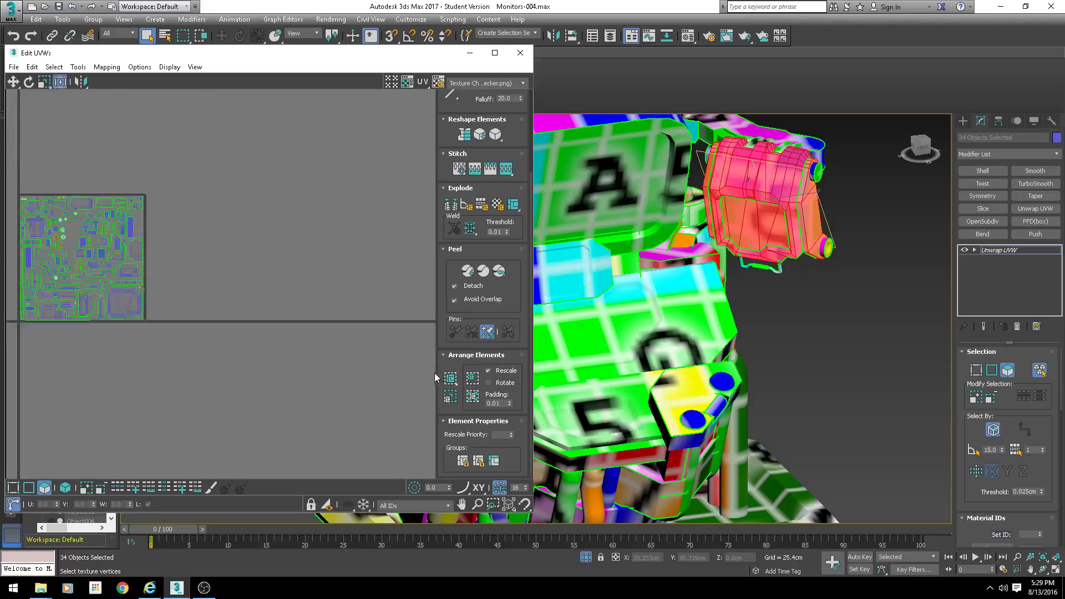
{"action": "scroll", "coordinate": [706, 240], "scroll_direction": "down", "scroll_amount": 3}
Move the large upper monitor's shells left of the UV tile and its front corner piece's shells below the tile
{"action": "left_click", "coordinate": [706, 240]}
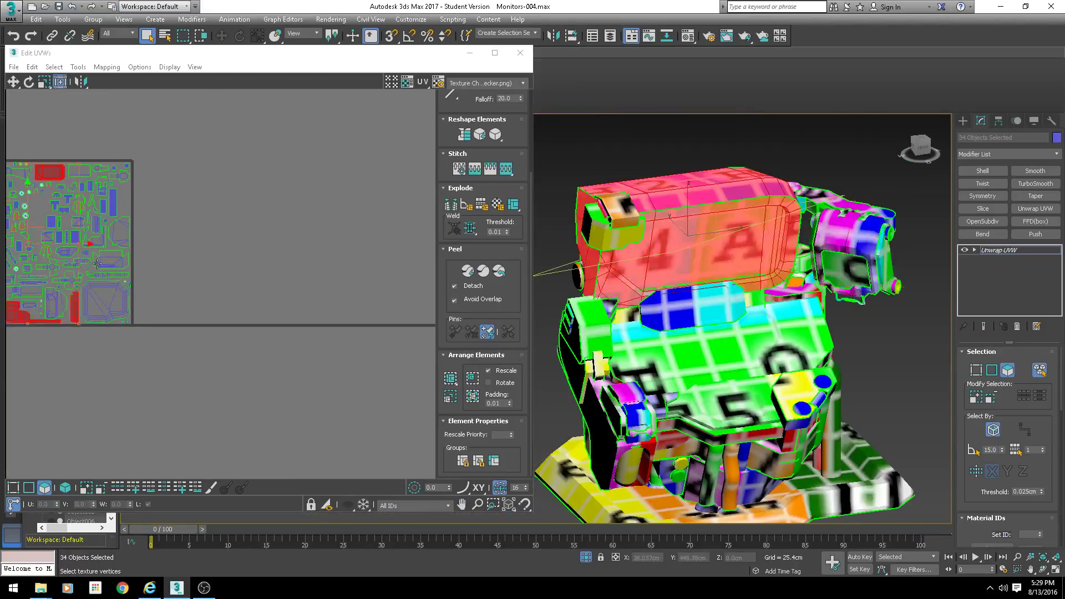
{"action": "middle_click_drag", "start_coordinate": [50, 255], "coordinate": [281, 281]}
{"action": "scroll", "coordinate": [279, 280], "scroll_direction": "down", "scroll_amount": 3}
{"action": "left_click_drag", "start_coordinate": [279, 261], "coordinate": [90, 266]}
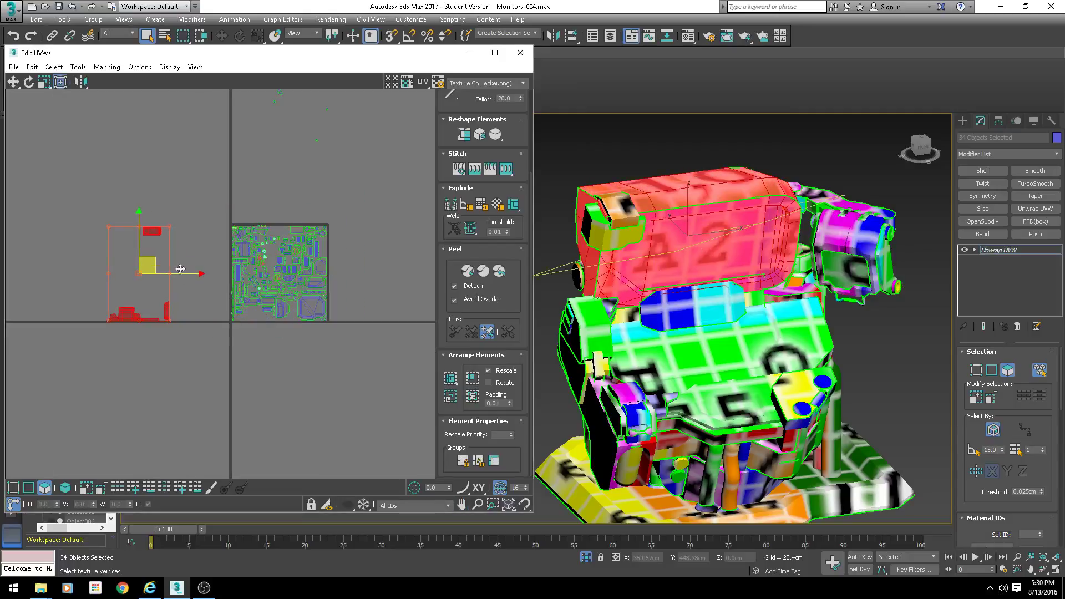
{"action": "left_click", "coordinate": [620, 224]}
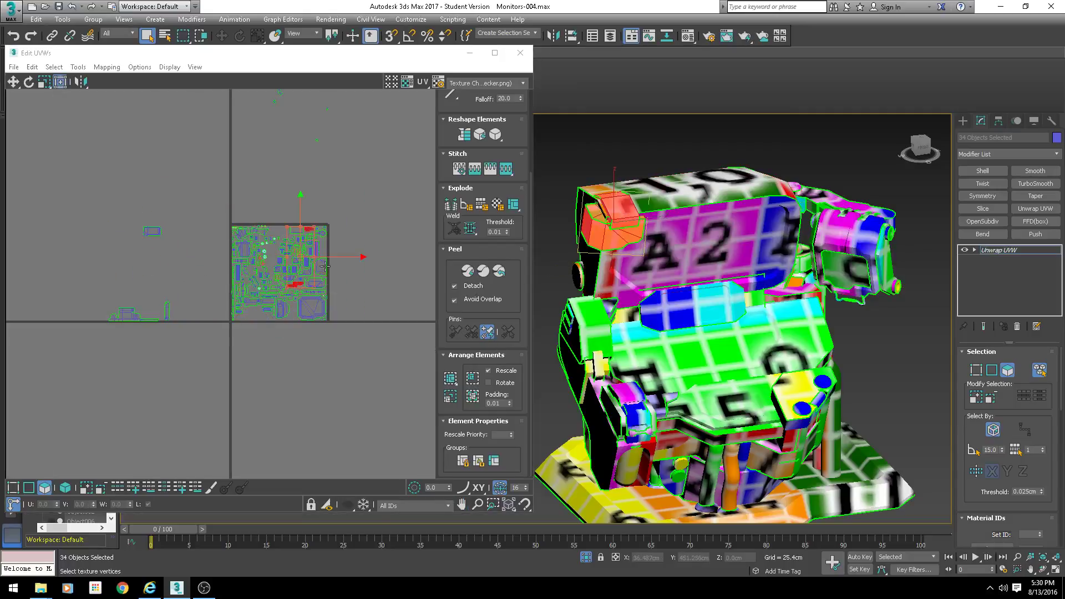
{"action": "left_click_drag", "start_coordinate": [310, 247], "coordinate": [317, 355]}
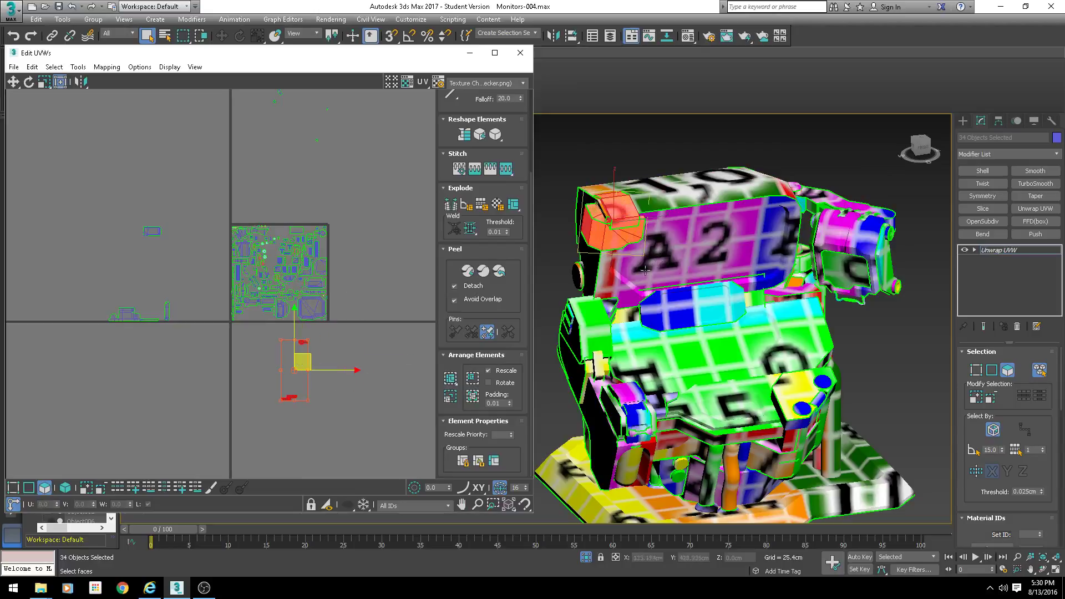
Select the shells of the side block at the lower console's upper corner together with its small attached pieces
{"action": "left_click", "coordinate": [583, 330]}
{"action": "scroll", "coordinate": [391, 316], "scroll_direction": "up", "scroll_amount": 2}
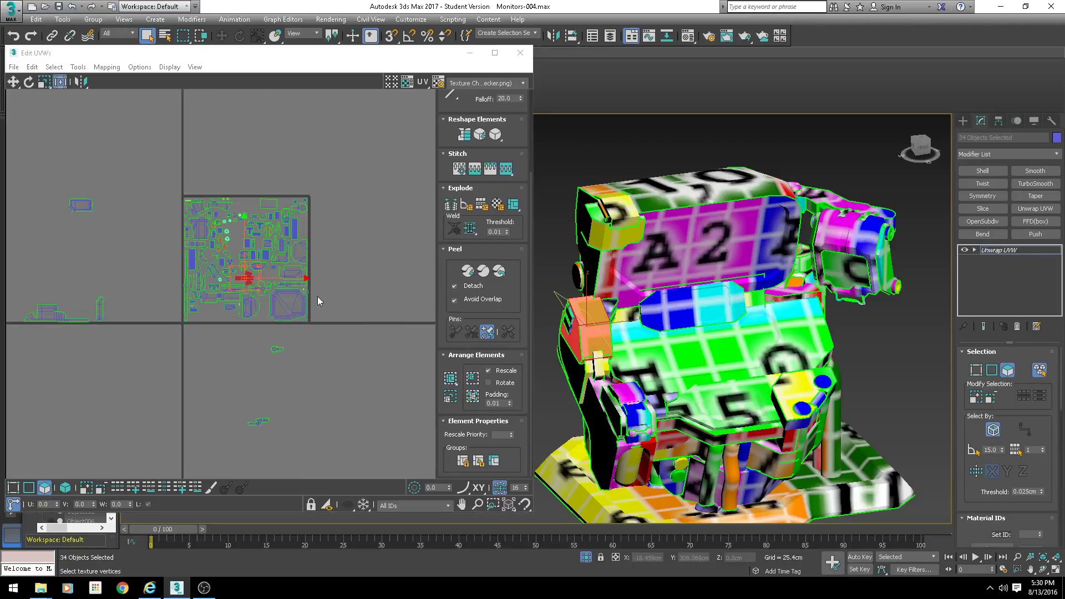
{"action": "left_click", "coordinate": [569, 330], "text": "ctrl"}
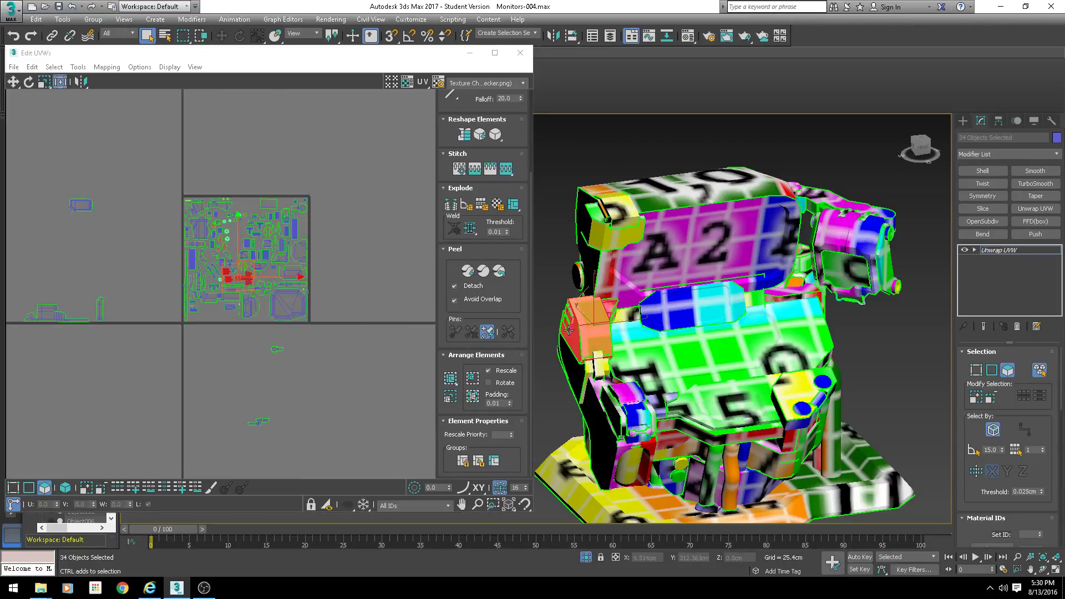
{"action": "left_click", "coordinate": [597, 364], "text": "ctrl"}
{"action": "left_click", "coordinate": [584, 373], "text": "ctrl"}
{"action": "middle_click_drag", "start_coordinate": [546, 387], "coordinate": [580, 390], "text": "alt"}
{"action": "left_click", "coordinate": [580, 390], "text": "ctrl"}
{"action": "left_click", "coordinate": [639, 387], "text": "ctrl"}
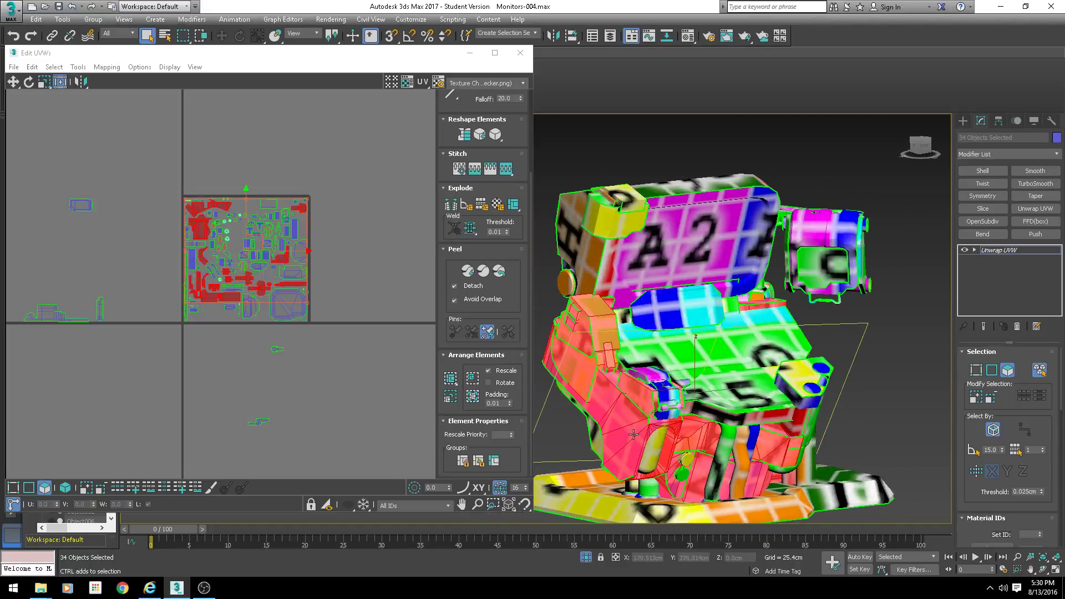
{"action": "key", "text": "ctrl+z"}
{"action": "key", "text": "ctrl+z"}
{"action": "key", "text": "ctrl+z"}
{"action": "left_click", "coordinate": [638, 392], "text": "ctrl"}
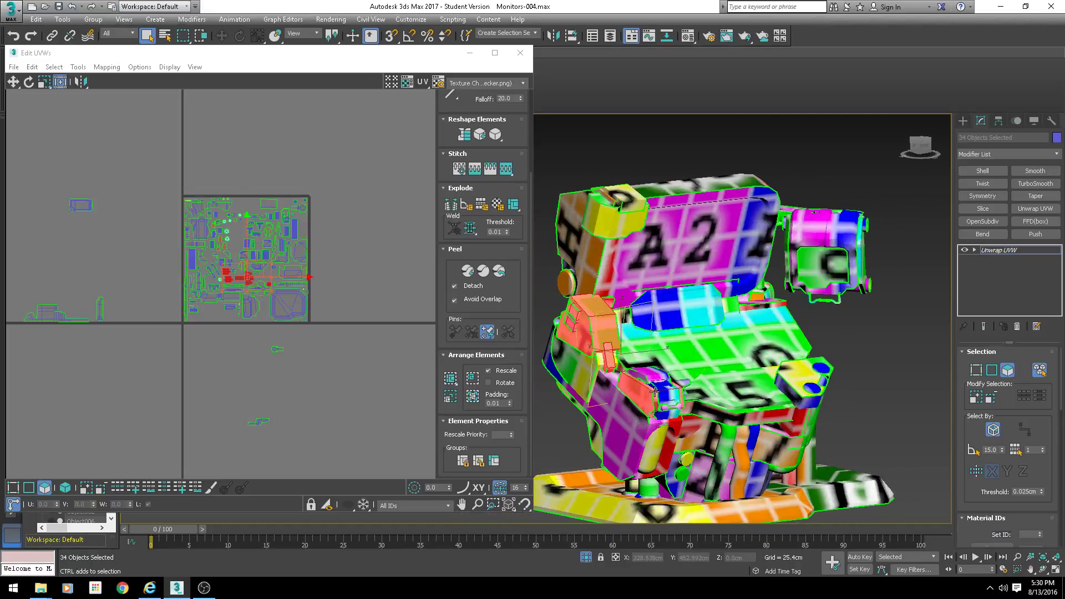
{"action": "left_click", "coordinate": [613, 362], "text": "alt"}
{"action": "left_click", "coordinate": [648, 385], "text": "alt"}
{"action": "left_click", "coordinate": [571, 323], "text": "alt"}
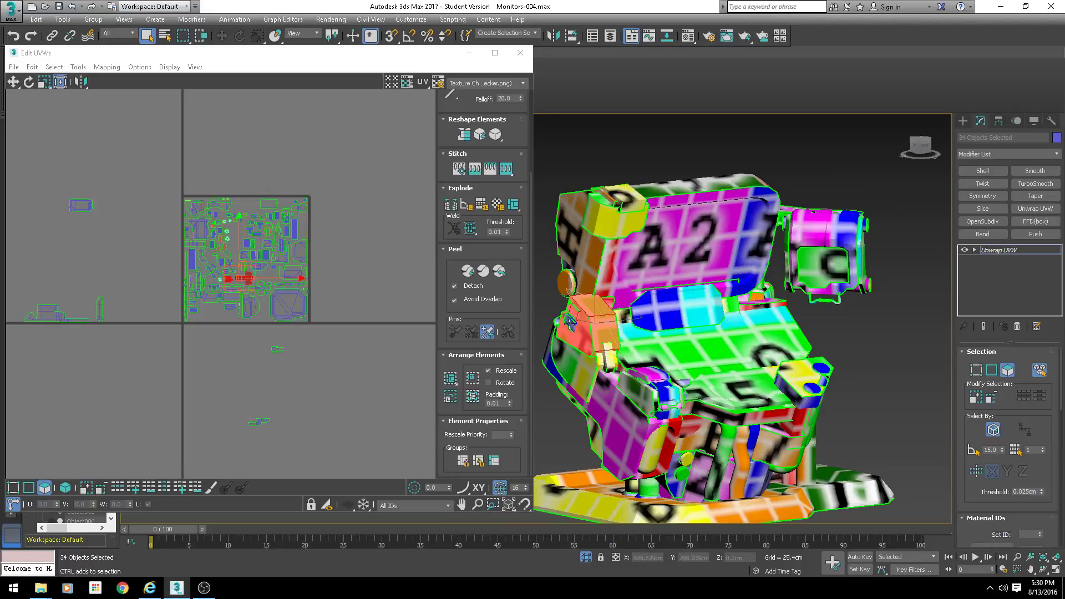
Add the side panel below the corner block to the selection and move these shells to the empty area diagonally below the UV tile
{"action": "left_click", "coordinate": [579, 361], "text": "ctrl"}
{"action": "scroll", "coordinate": [267, 280], "scroll_direction": "down", "scroll_amount": 3}
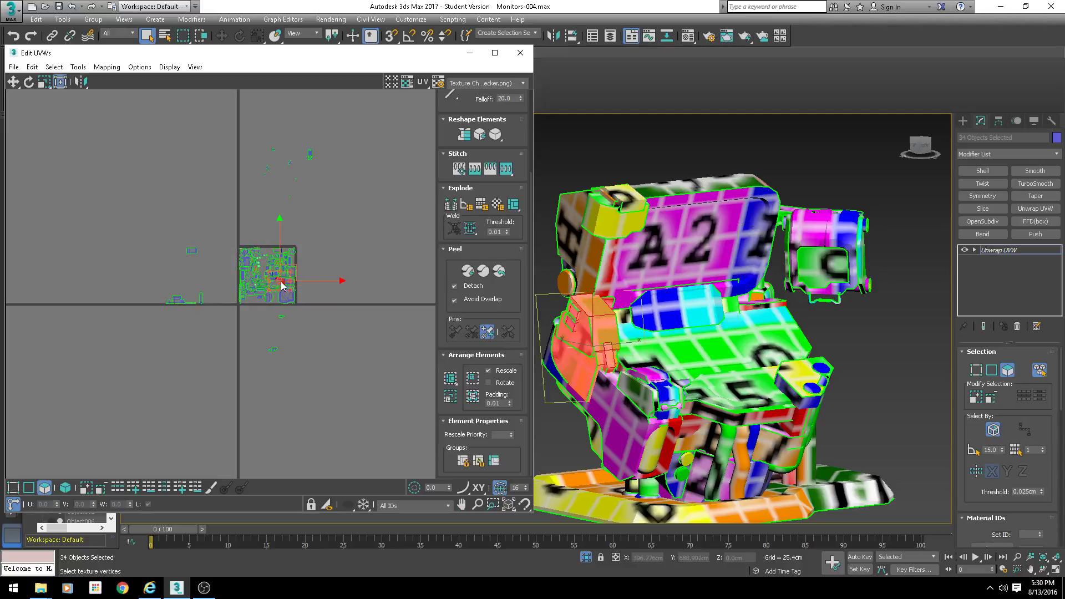
{"action": "scroll", "coordinate": [278, 284], "scroll_direction": "up", "scroll_amount": 2}
{"action": "left_click_drag", "start_coordinate": [277, 281], "coordinate": [199, 340]}
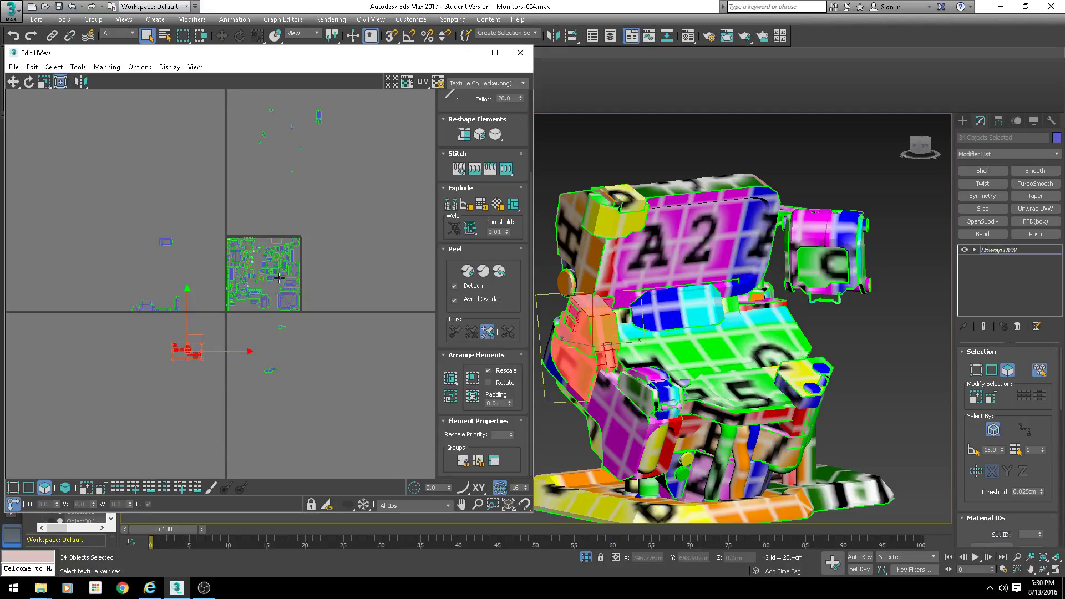
Turn on UV element selection and move the narrow ladder-like strip shell close to the smaller gridded rectangle beside it
{"action": "scroll", "coordinate": [322, 260], "scroll_direction": "up", "scroll_amount": 5}
{"action": "middle_click_drag", "start_coordinate": [171, 315], "coordinate": [293, 304]}
{"action": "scroll", "coordinate": [293, 304], "scroll_direction": "up", "scroll_amount": 2}
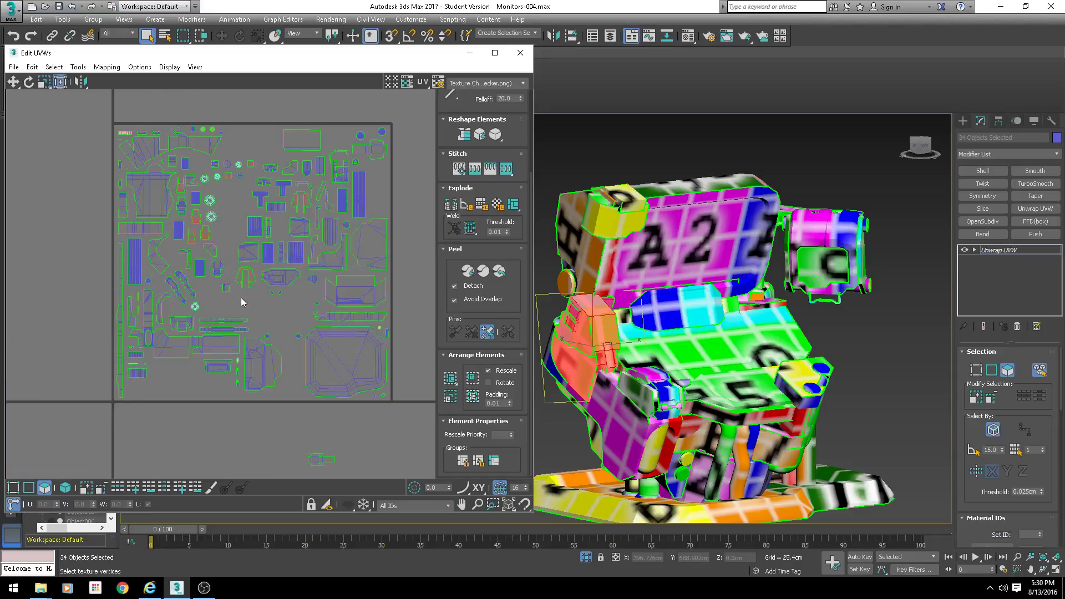
{"action": "scroll", "coordinate": [296, 332], "scroll_direction": "down", "scroll_amount": 2}
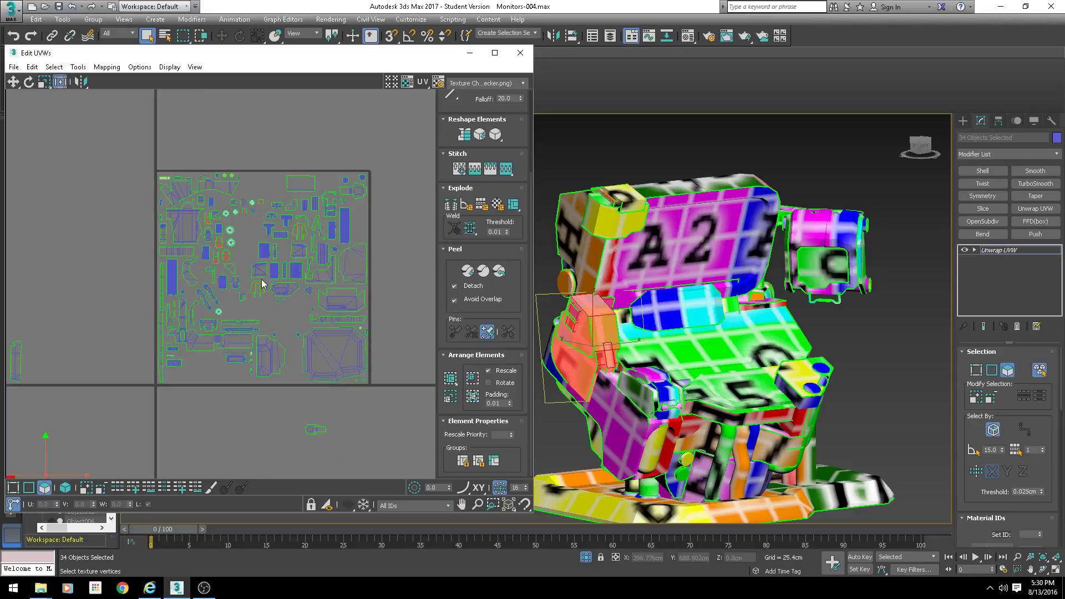
{"action": "scroll", "coordinate": [294, 301], "scroll_direction": "up", "scroll_amount": 3}
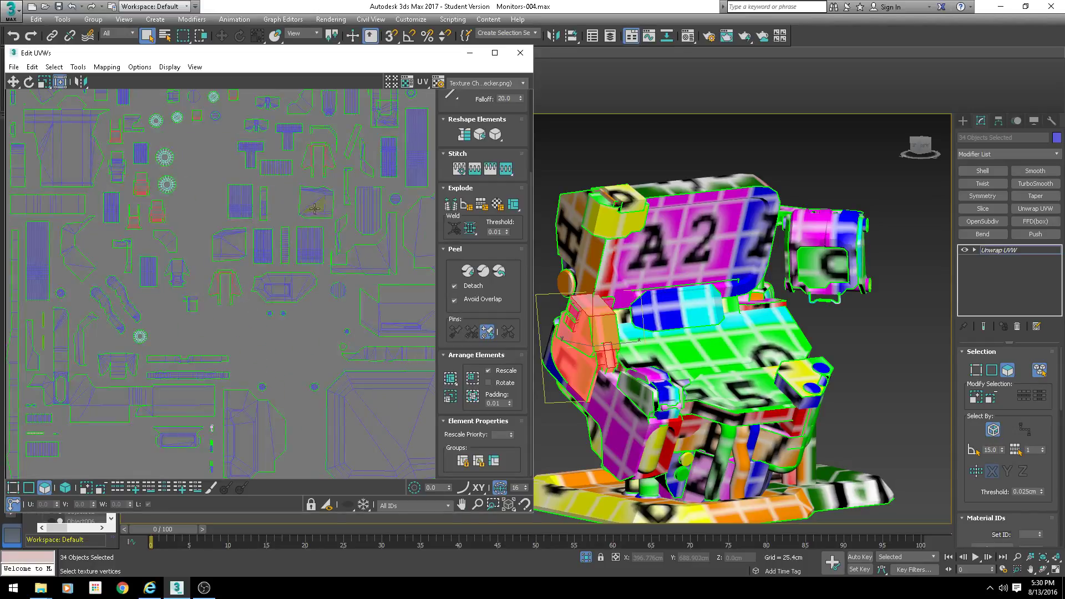
{"action": "scroll", "coordinate": [250, 306], "scroll_direction": "up", "scroll_amount": 3}
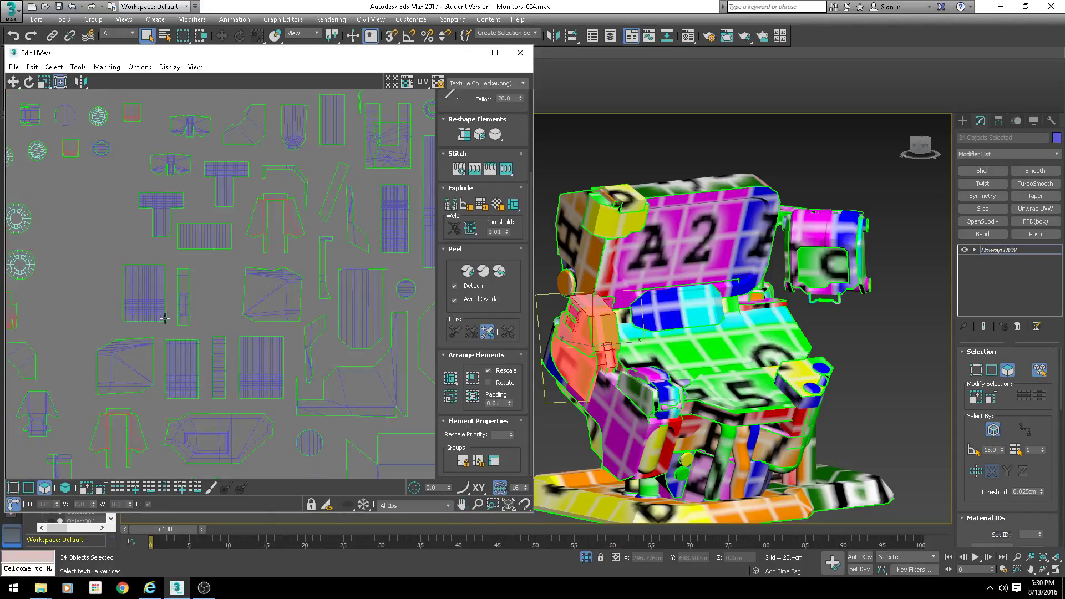
{"action": "scroll", "coordinate": [219, 274], "scroll_direction": "up", "scroll_amount": 4}
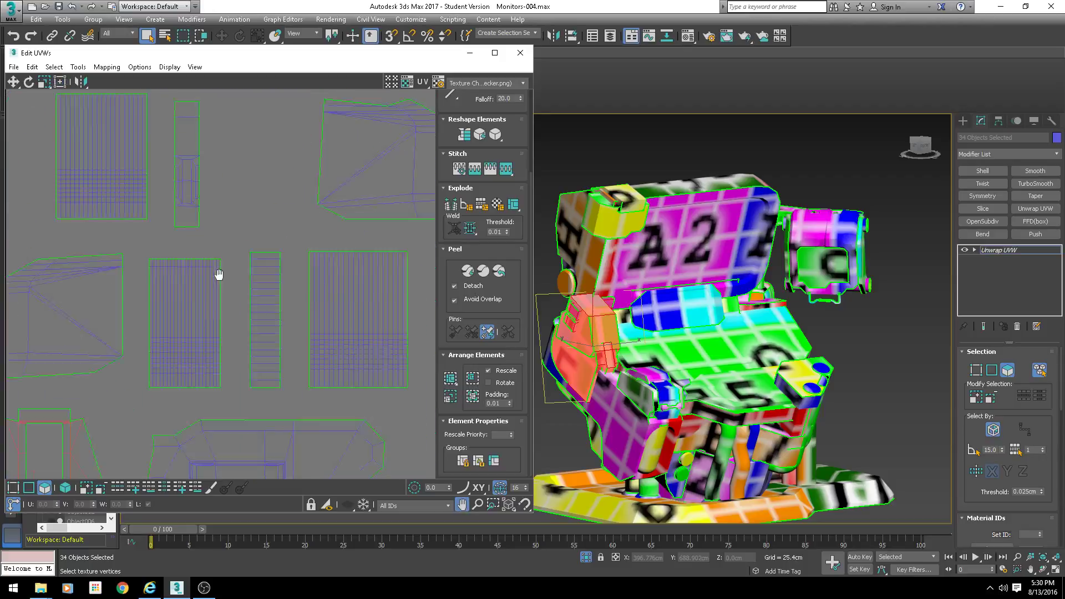
{"action": "left_click", "coordinate": [248, 240]}
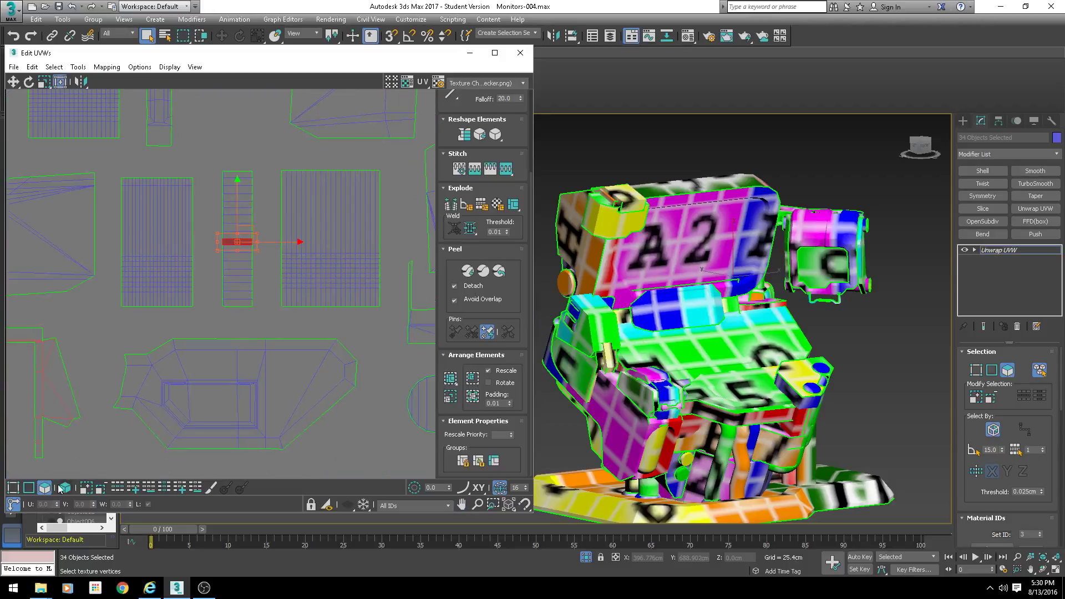
{"action": "left_click", "coordinate": [65, 488]}
{"action": "left_click", "coordinate": [244, 236]}
{"action": "mouse_move", "coordinate": [230, 228]}
{"action": "left_mouse_down"}
{"action": "mouse_move", "coordinate": [196, 228]}
{"action": "mouse_move", "coordinate": [233, 227]}
{"action": "left_mouse_up"}
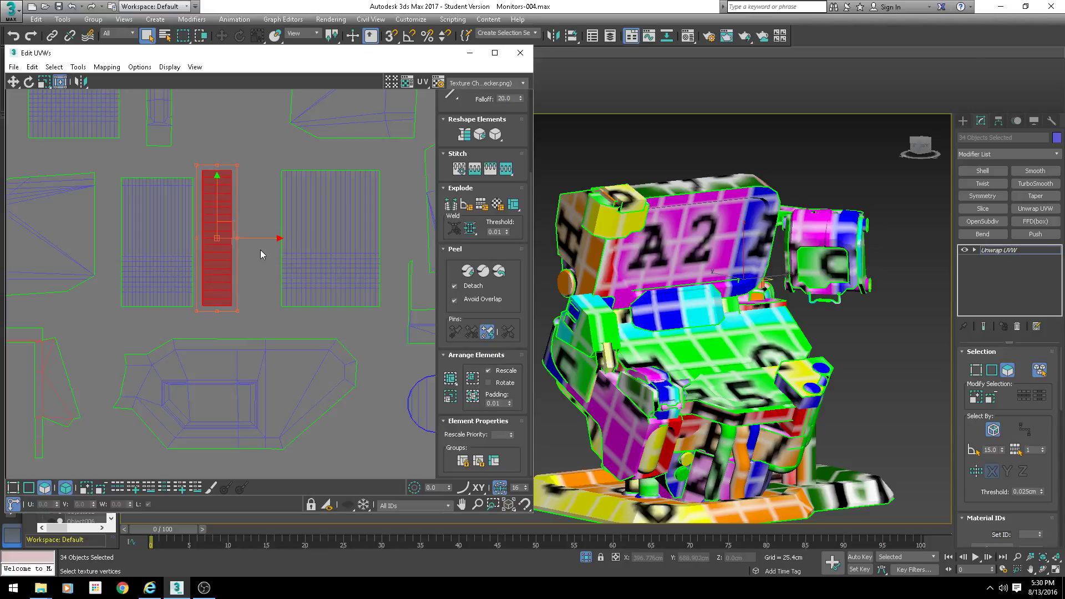
Move the strip shell flush against the smaller gridded rectangle's edge, and pull it away again to leave a gap
{"action": "scroll", "coordinate": [262, 254], "scroll_direction": "up", "scroll_amount": 4}
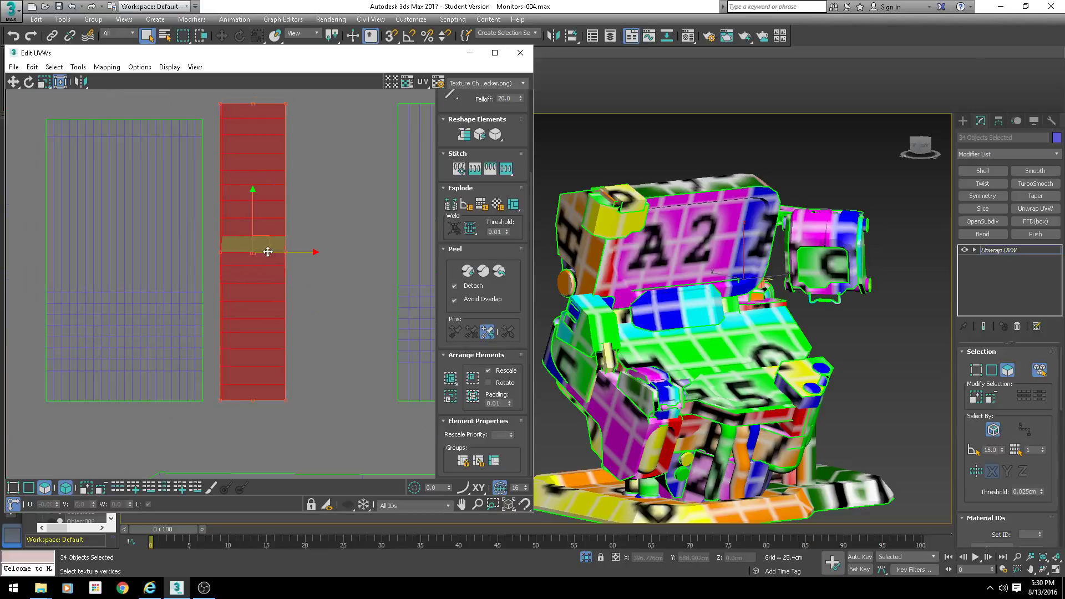
{"action": "left_click_drag", "start_coordinate": [284, 254], "coordinate": [269, 252]}
{"action": "scroll", "coordinate": [270, 353], "scroll_direction": "up", "scroll_amount": 3}
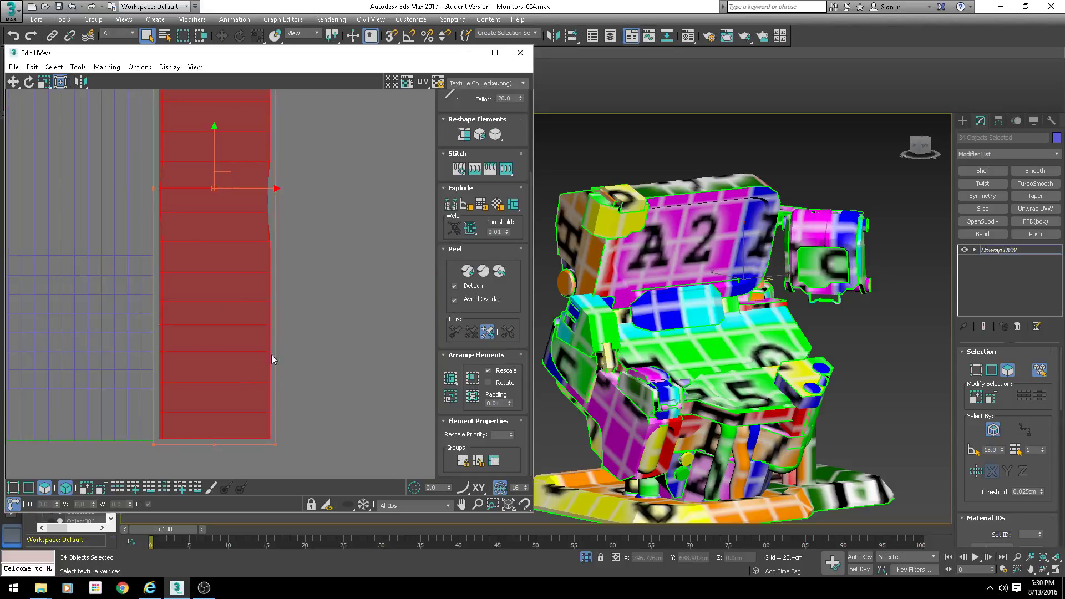
{"action": "middle_click_drag", "start_coordinate": [271, 354], "coordinate": [339, 301]}
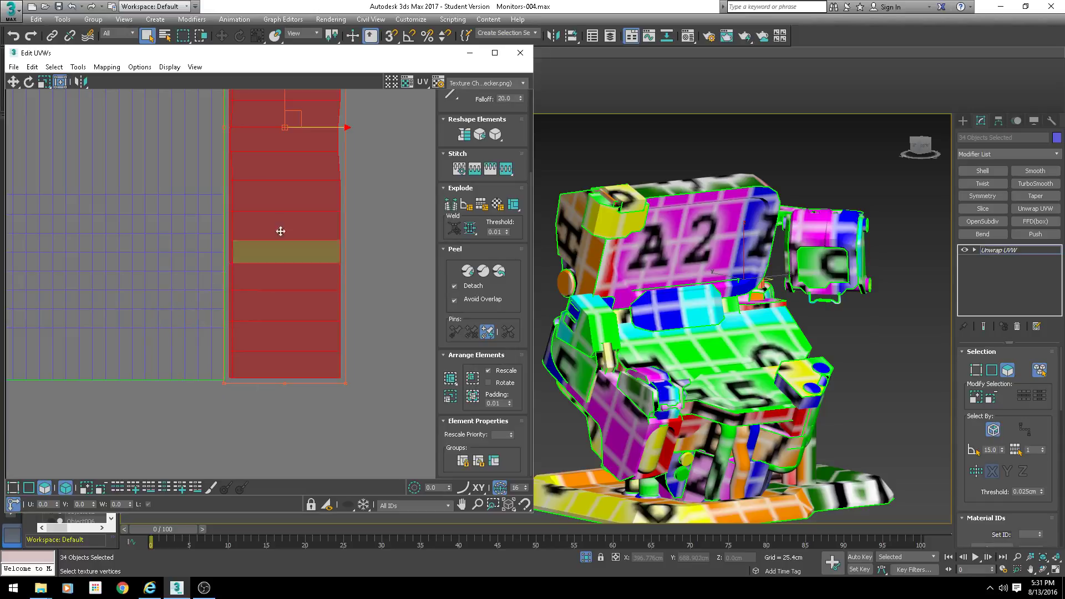
{"action": "left_click_drag", "start_coordinate": [327, 127], "coordinate": [352, 125]}
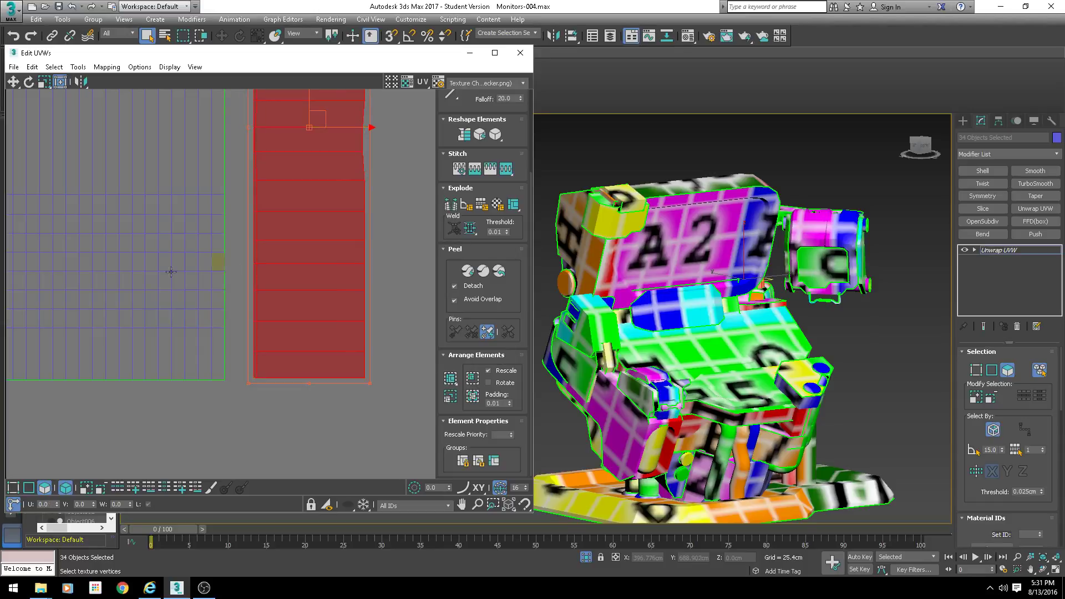
Reposition the strip shell midway between the two gridded rectangular shells
{"action": "scroll", "coordinate": [278, 229], "scroll_direction": "down", "scroll_amount": 5}
{"action": "scroll", "coordinate": [278, 229], "scroll_direction": "down", "scroll_amount": 3}
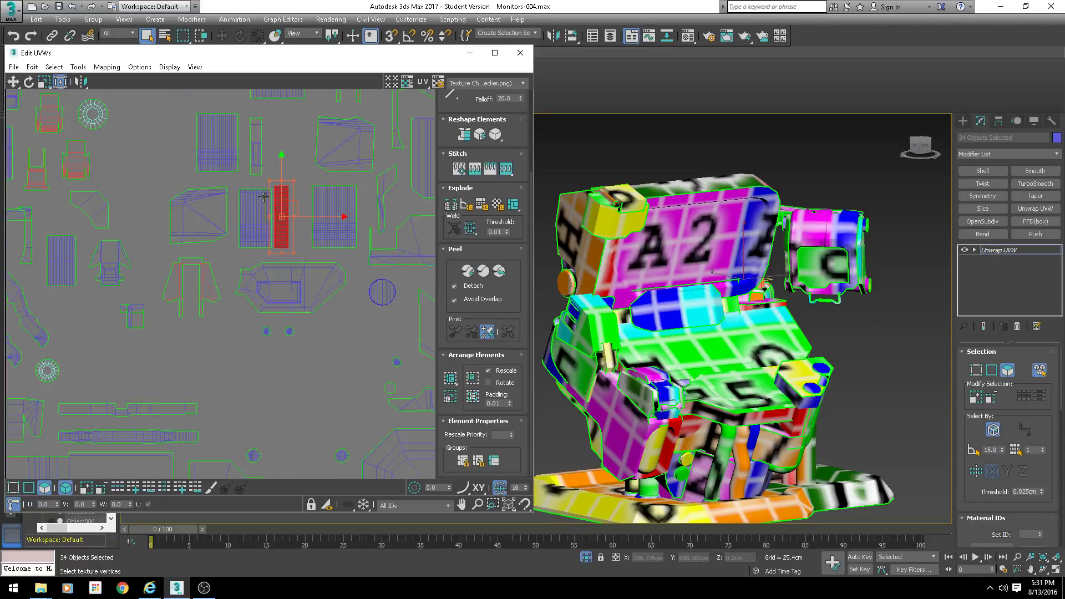
{"action": "scroll", "coordinate": [294, 222], "scroll_direction": "up", "scroll_amount": 2}
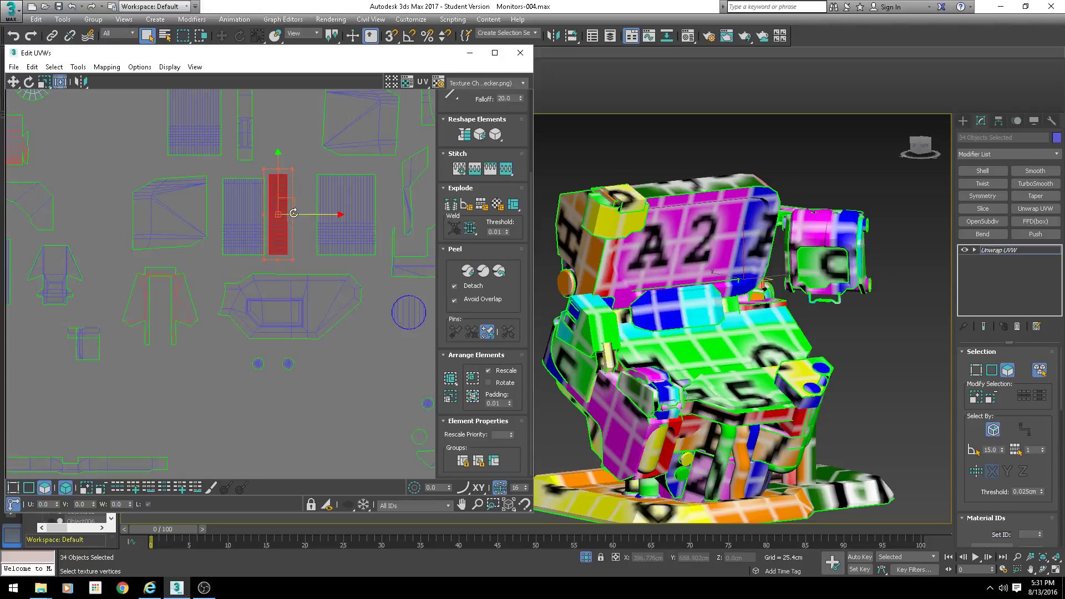
{"action": "left_click_drag", "start_coordinate": [279, 214], "coordinate": [287, 219]}
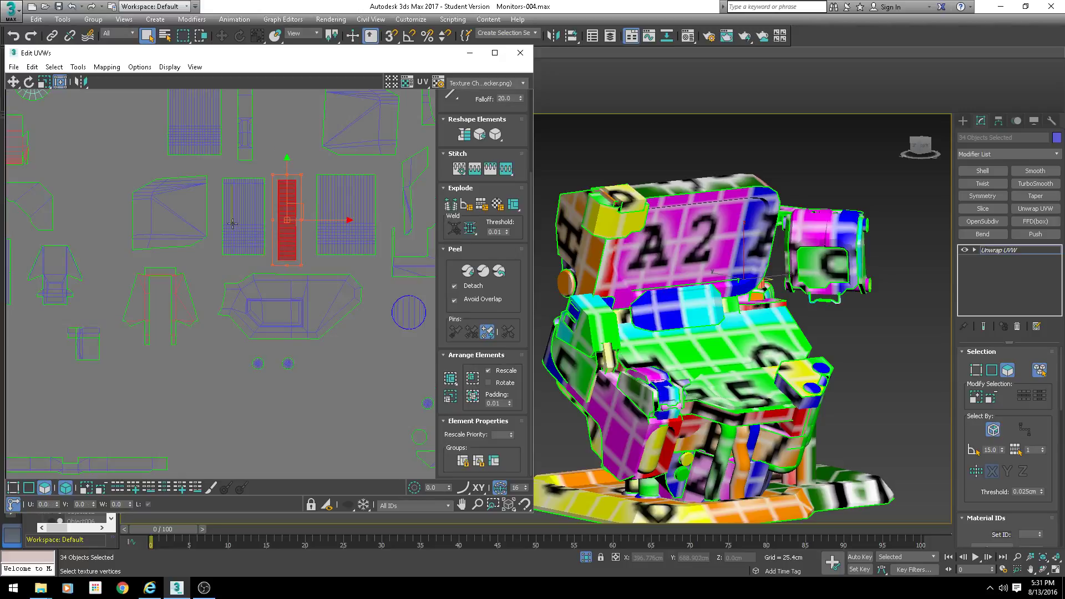
Move the tiny narrow shell beside the large octagonal shell horizontally onto the UV tile's right border
{"action": "scroll", "coordinate": [324, 243], "scroll_direction": "down", "scroll_amount": 4}
{"action": "middle_click_drag", "start_coordinate": [389, 283], "coordinate": [191, 250]}
{"action": "middle_click_drag", "start_coordinate": [349, 331], "coordinate": [245, 290]}
{"action": "scroll", "coordinate": [195, 299], "scroll_direction": "up", "scroll_amount": 5}
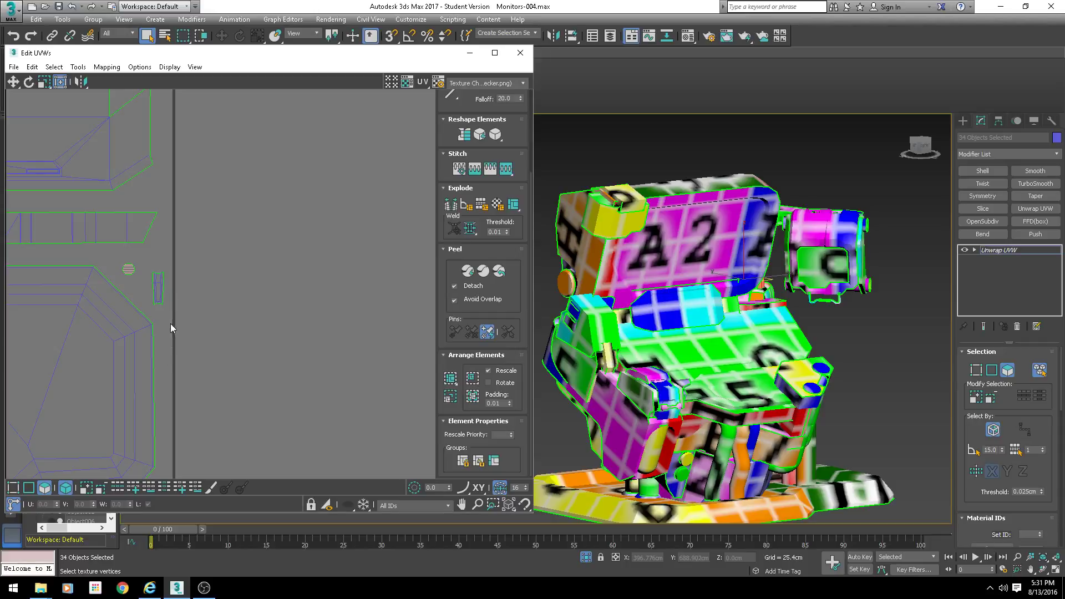
{"action": "scroll", "coordinate": [171, 324], "scroll_direction": "down", "scroll_amount": 2}
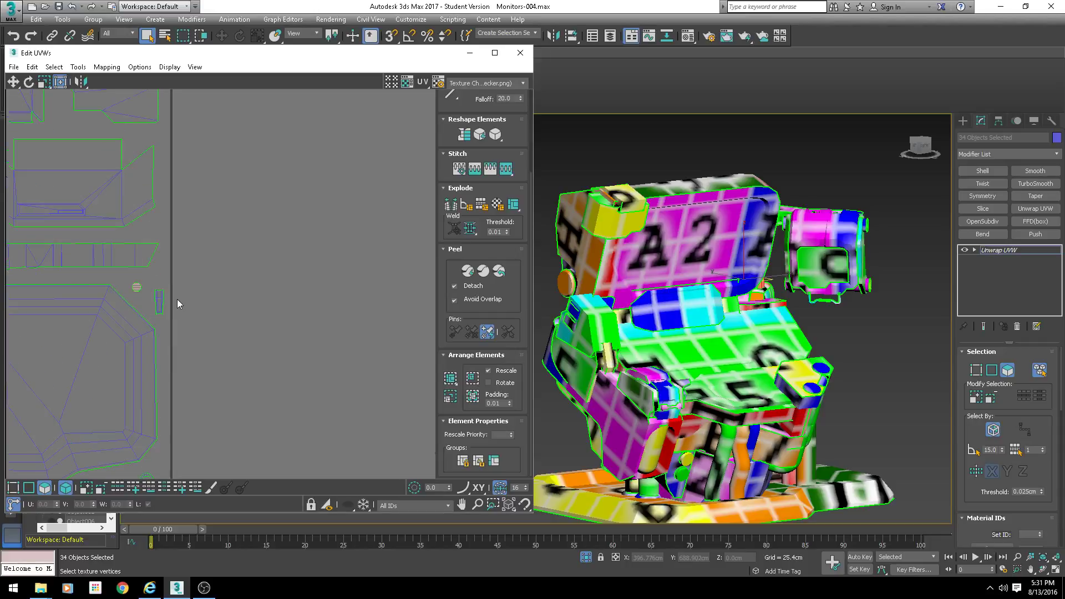
{"action": "left_click", "coordinate": [160, 299]}
{"action": "scroll", "coordinate": [160, 302], "scroll_direction": "up", "scroll_amount": 3}
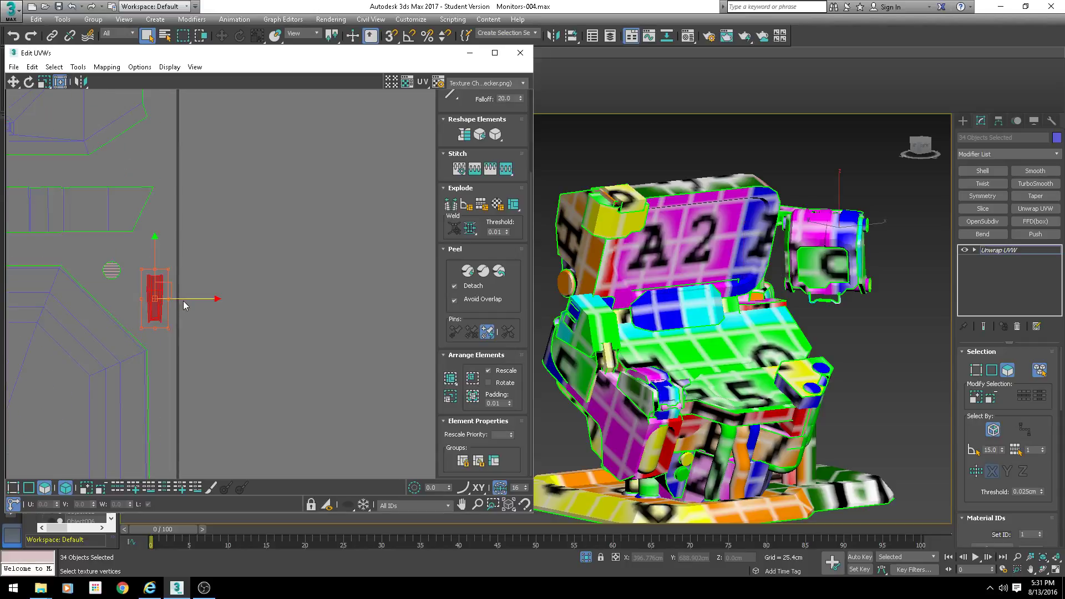
{"action": "left_click_drag", "start_coordinate": [198, 299], "coordinate": [200, 298]}
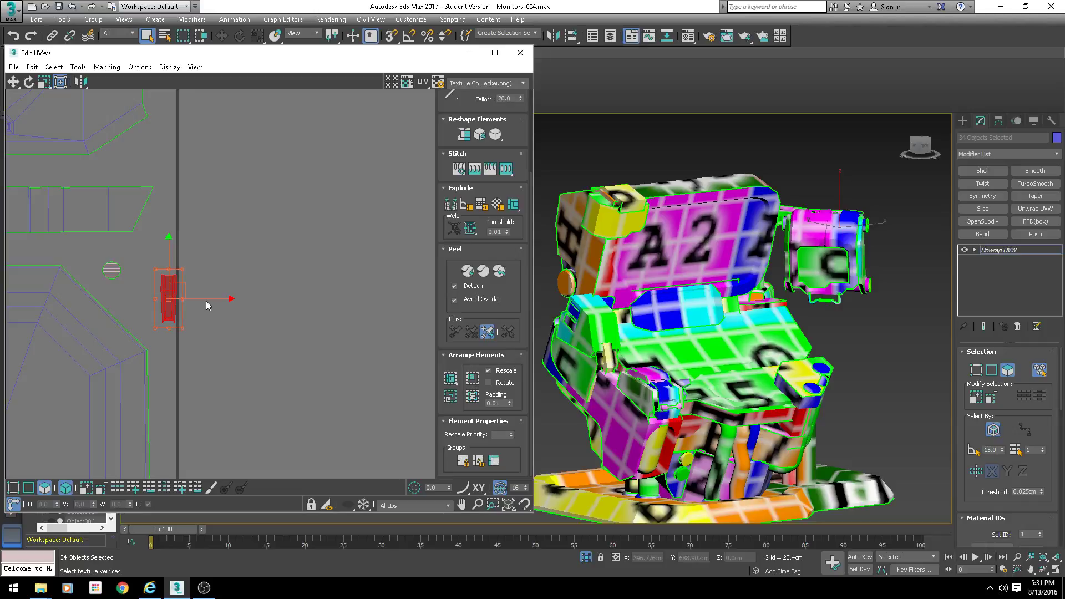
Select the two wavy arm-shaped shells and rotate them together until they lie nearly horizontal
{"action": "scroll", "coordinate": [238, 310], "scroll_direction": "down", "scroll_amount": 5}
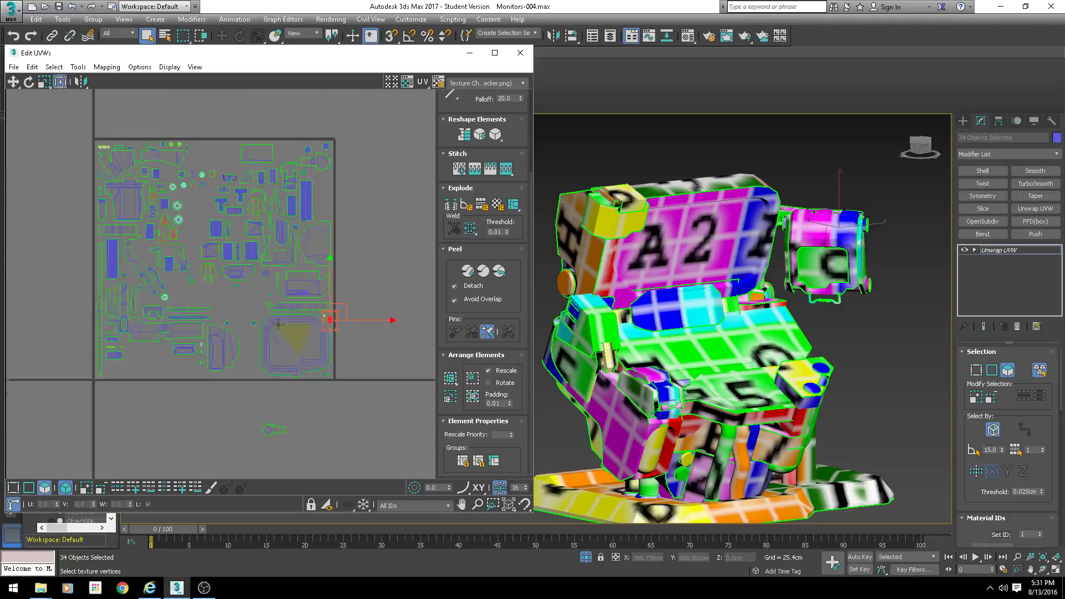
{"action": "scroll", "coordinate": [158, 277], "scroll_direction": "up", "scroll_amount": 4}
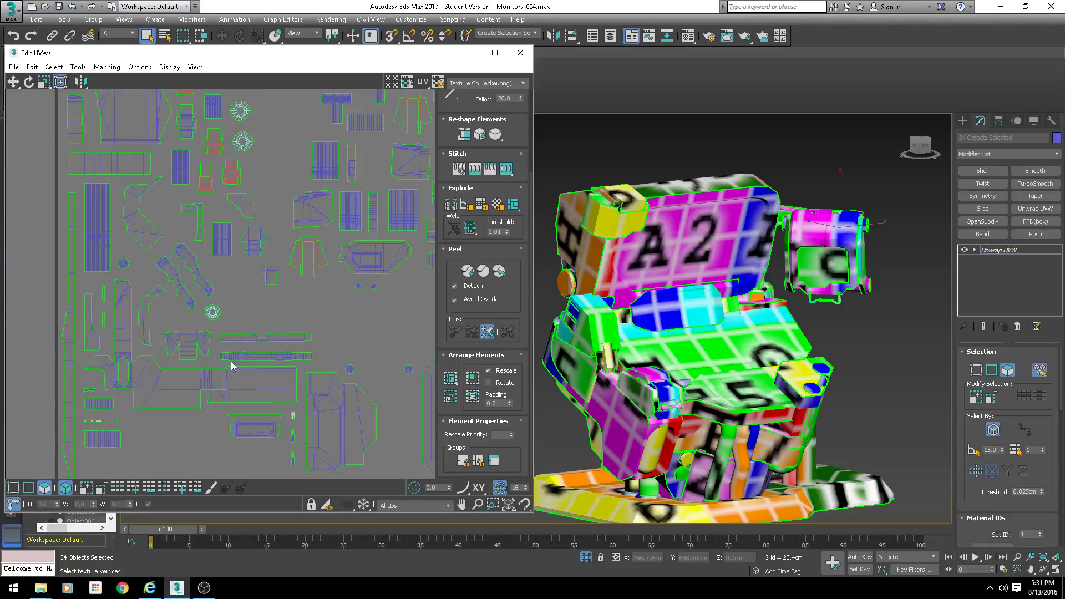
{"action": "left_click", "coordinate": [170, 279]}
{"action": "left_click", "coordinate": [192, 265], "text": "ctrl"}
{"action": "scroll", "coordinate": [187, 258], "scroll_direction": "up", "scroll_amount": 4}
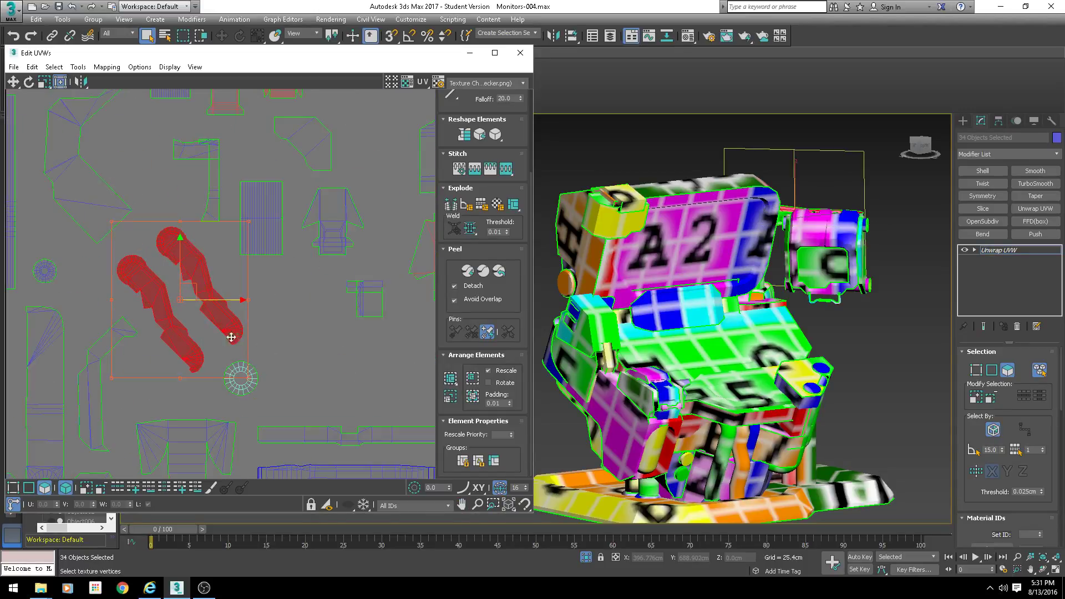
{"action": "left_click_drag", "start_coordinate": [180, 379], "coordinate": [242, 355]}
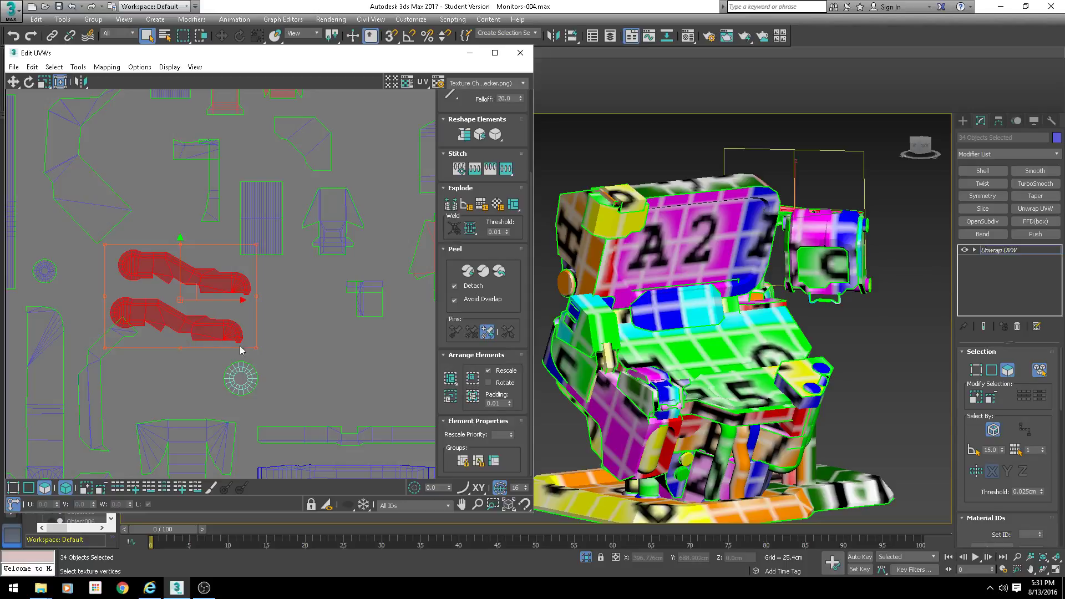
Examine the two rotated arm-shaped shells for overlap with the neighbouring shells in the packed layout
{"action": "scroll", "coordinate": [252, 330], "scroll_direction": "down", "scroll_amount": 5}
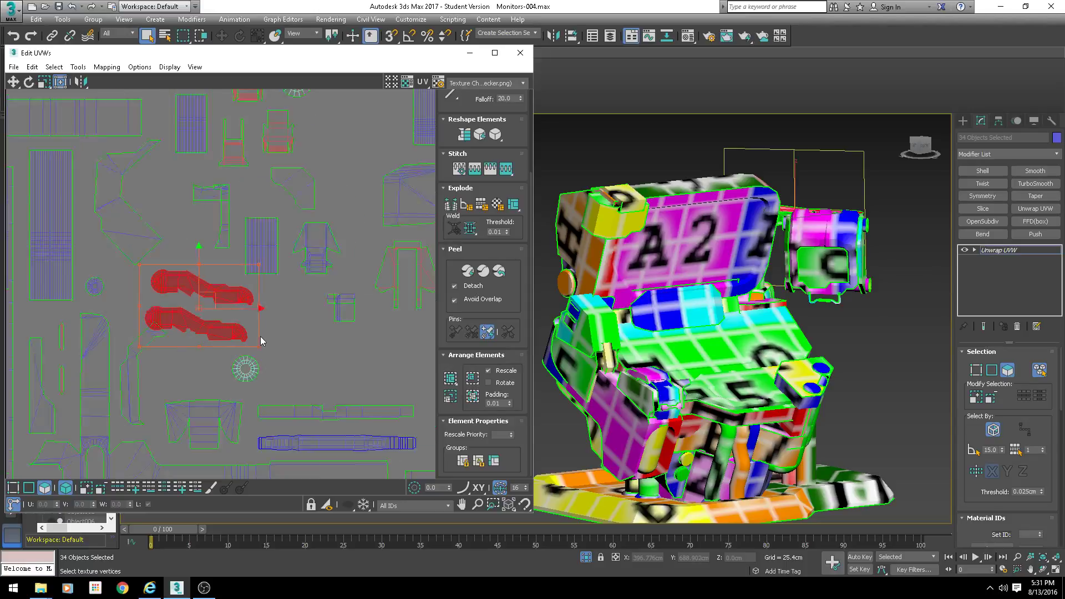
{"action": "scroll", "coordinate": [282, 307], "scroll_direction": "up", "scroll_amount": 4}
{"action": "scroll", "coordinate": [282, 306], "scroll_direction": "down", "scroll_amount": 1}
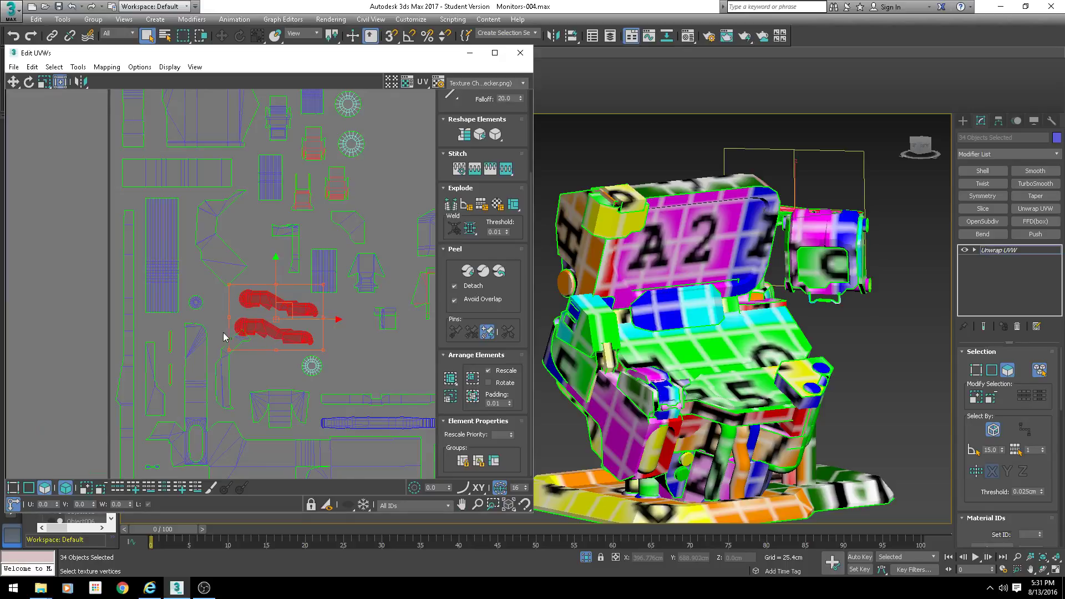
{"action": "scroll", "coordinate": [224, 337], "scroll_direction": "up", "scroll_amount": 3}
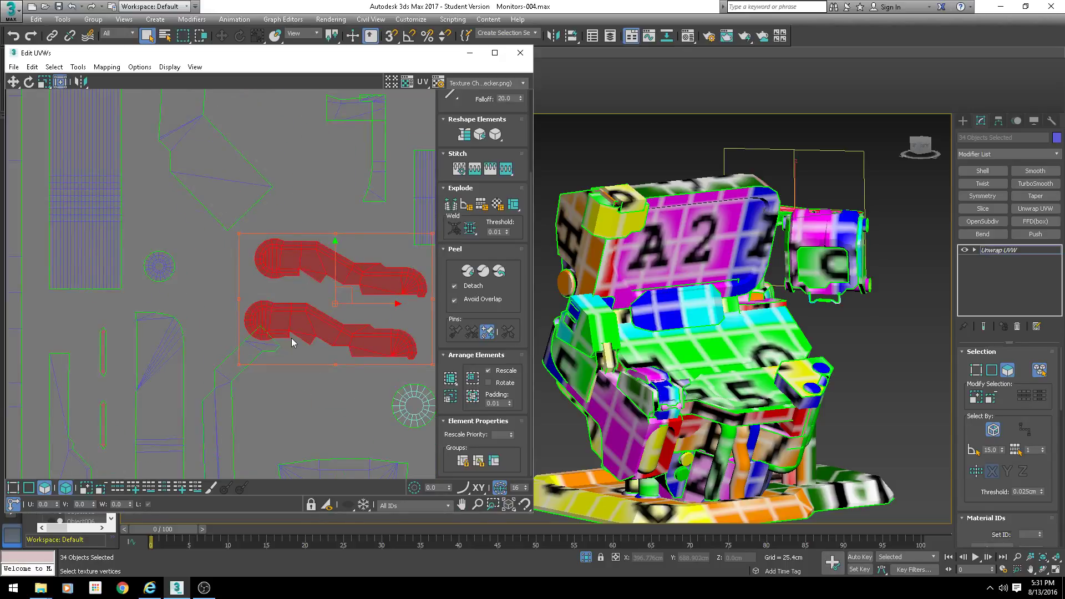
{"action": "middle_click_drag", "start_coordinate": [304, 338], "coordinate": [257, 336]}
{"action": "scroll", "coordinate": [256, 337], "scroll_direction": "up", "scroll_amount": 3}
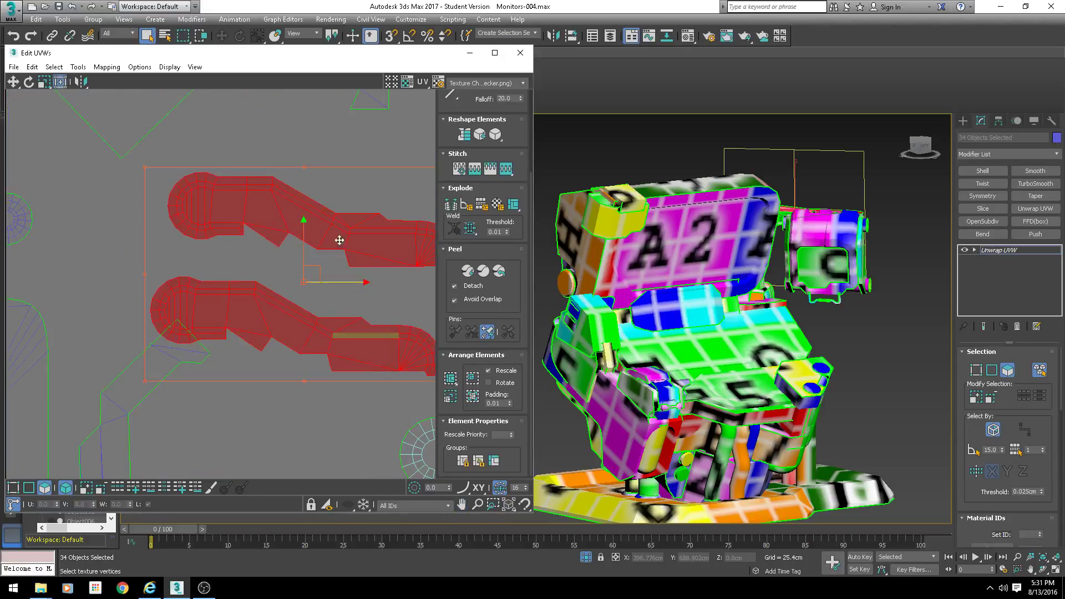
{"action": "middle_click_drag", "start_coordinate": [346, 306], "coordinate": [289, 282]}
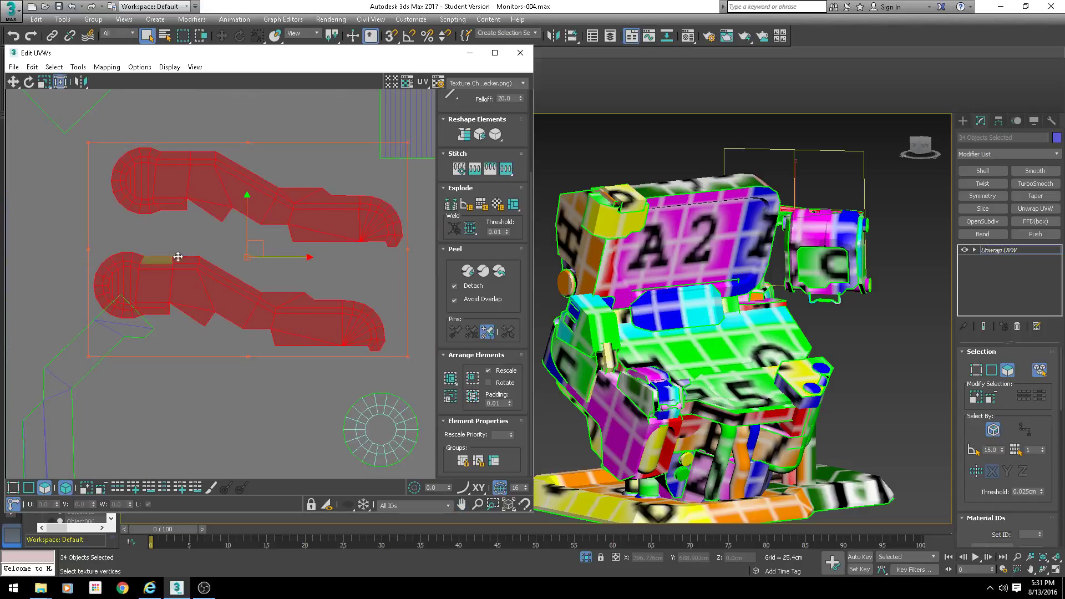
{"action": "scroll", "coordinate": [177, 257], "scroll_direction": "down", "scroll_amount": 8}
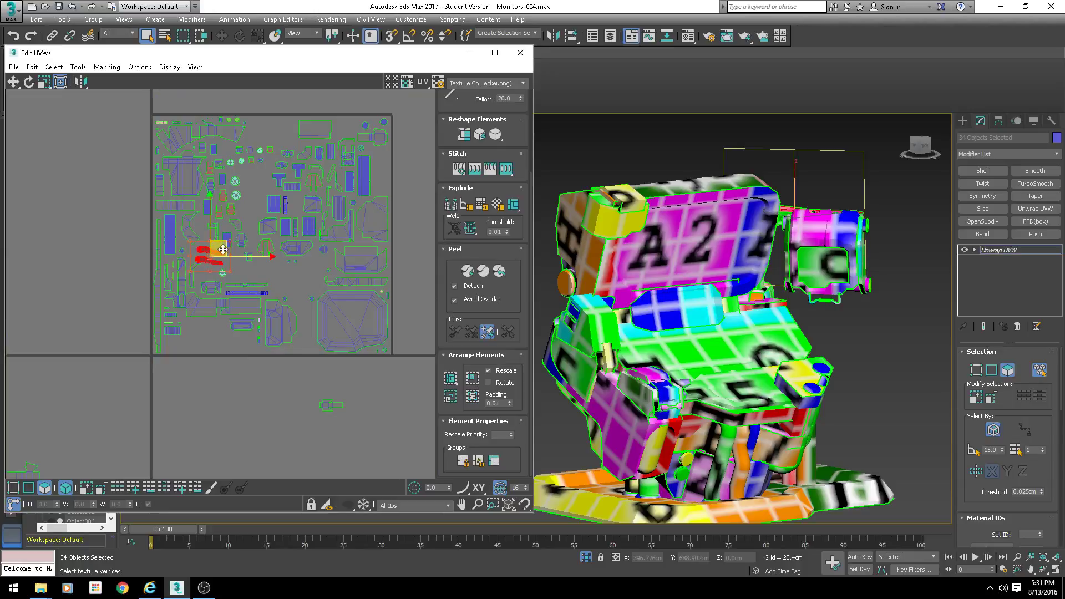
Move the two arm-shaped shells out of the UV tile and park them just above its upper-left corner
{"action": "left_click_drag", "start_coordinate": [222, 249], "coordinate": [118, 248]}
{"action": "scroll", "coordinate": [205, 282], "scroll_direction": "up", "scroll_amount": 3}
{"action": "middle_click_drag", "start_coordinate": [180, 129], "coordinate": [166, 244]}
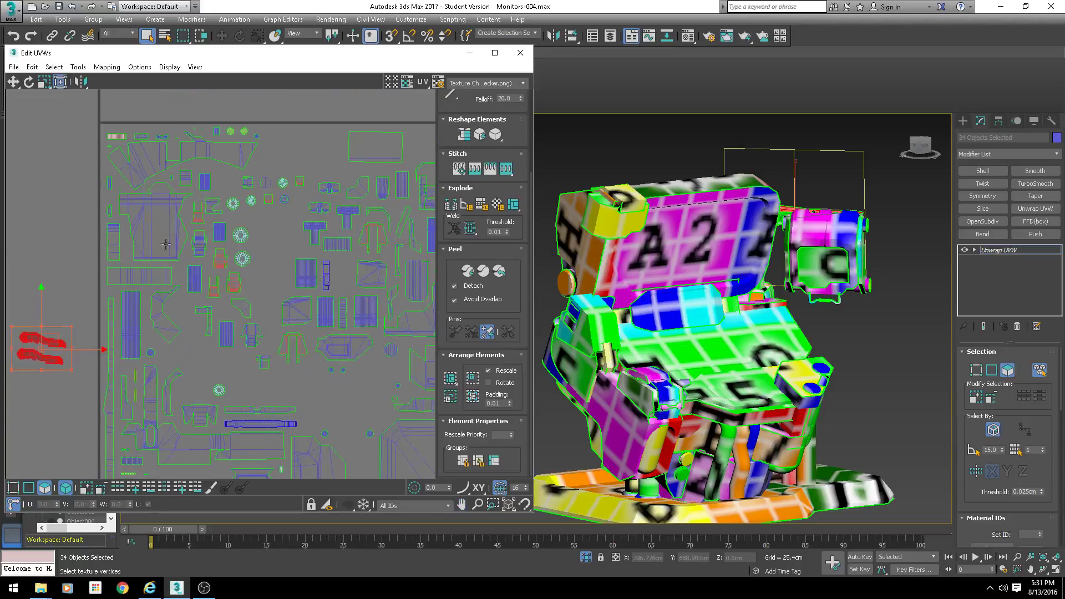
{"action": "scroll", "coordinate": [304, 247], "scroll_direction": "down", "scroll_amount": 2}
{"action": "middle_click_drag", "start_coordinate": [289, 247], "coordinate": [258, 261]}
{"action": "middle_click_drag", "start_coordinate": [351, 307], "coordinate": [268, 320]}
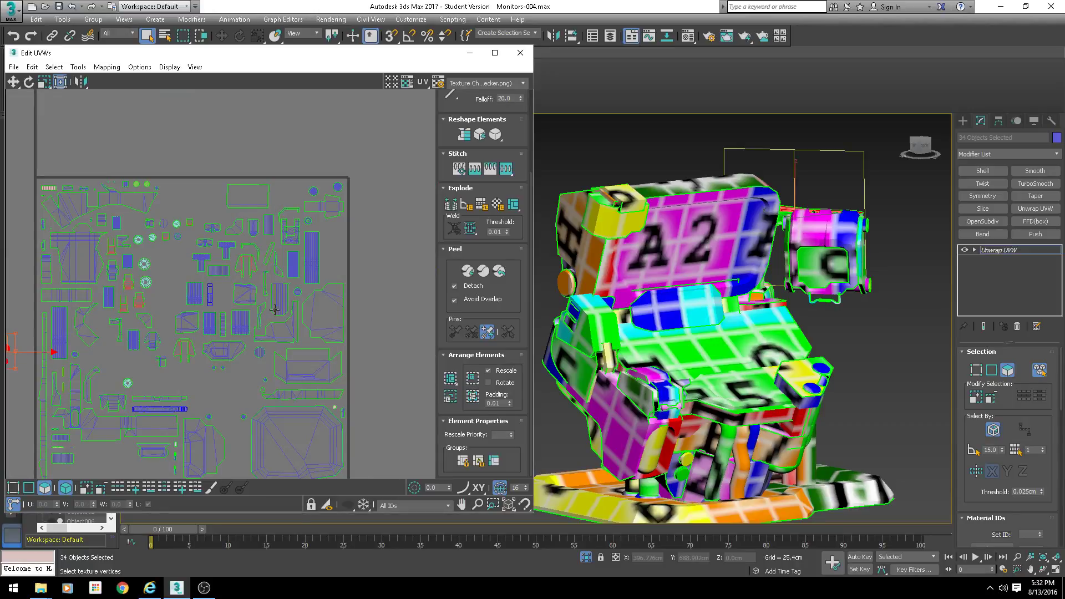
{"action": "middle_click_drag", "start_coordinate": [313, 349], "coordinate": [216, 366]}
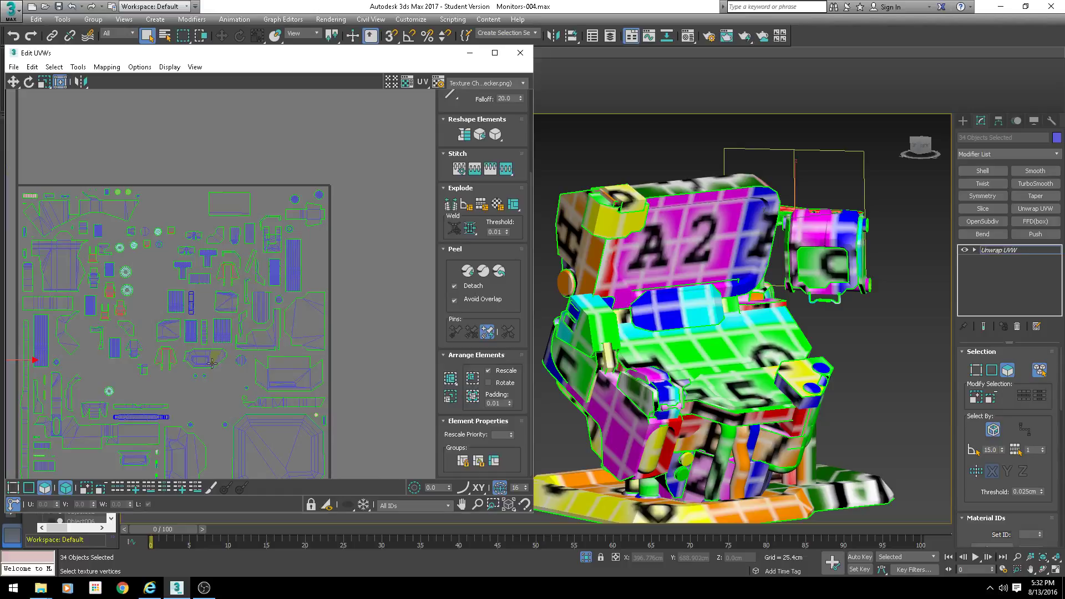
{"action": "scroll", "coordinate": [212, 363], "scroll_direction": "down", "scroll_amount": 5}
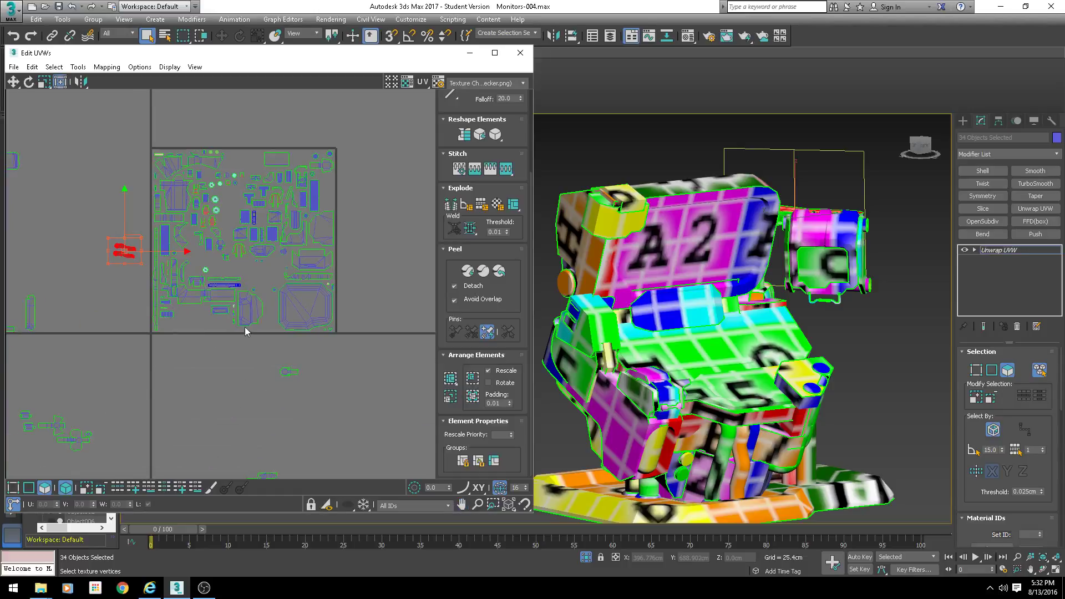
{"action": "scroll", "coordinate": [246, 332], "scroll_direction": "down", "scroll_amount": 3}
{"action": "scroll", "coordinate": [147, 369], "scroll_direction": "up", "scroll_amount": 6}
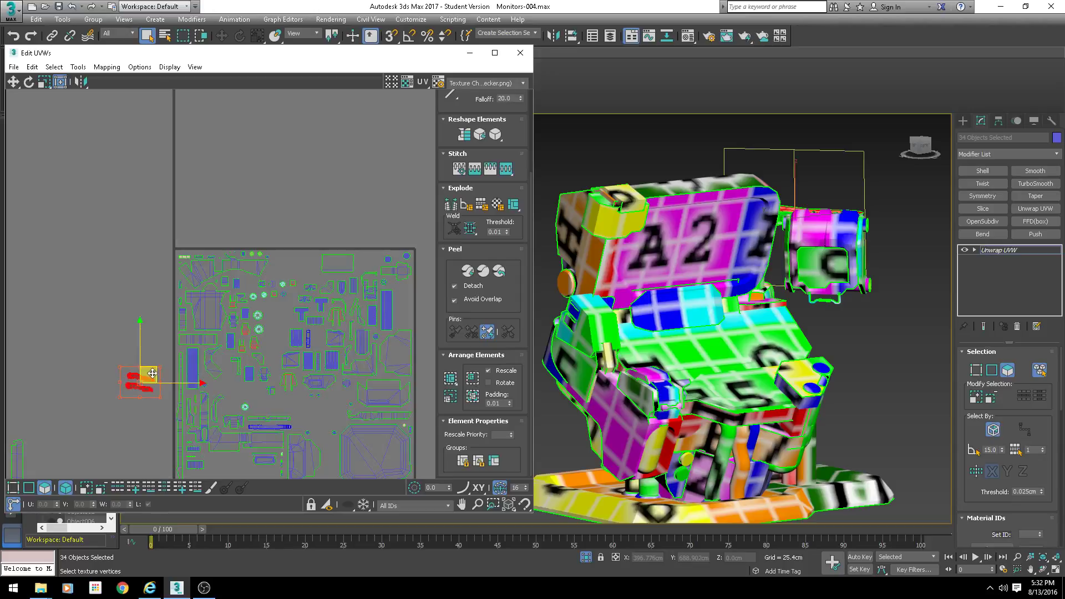
{"action": "left_click_drag", "start_coordinate": [153, 374], "coordinate": [220, 199]}
{"action": "middle_click_drag", "start_coordinate": [318, 401], "coordinate": [304, 368]}
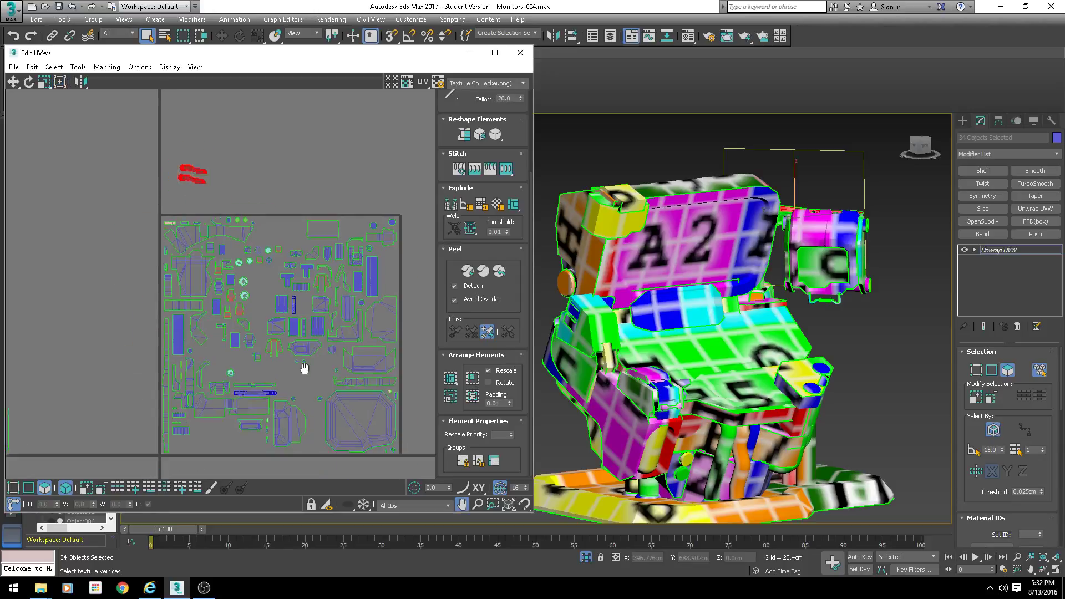
Select the large octagonal base shell and move it horizontally out of the UV tile to the right
{"action": "scroll", "coordinate": [304, 368], "scroll_direction": "up", "scroll_amount": 4}
{"action": "left_click", "coordinate": [310, 330]}
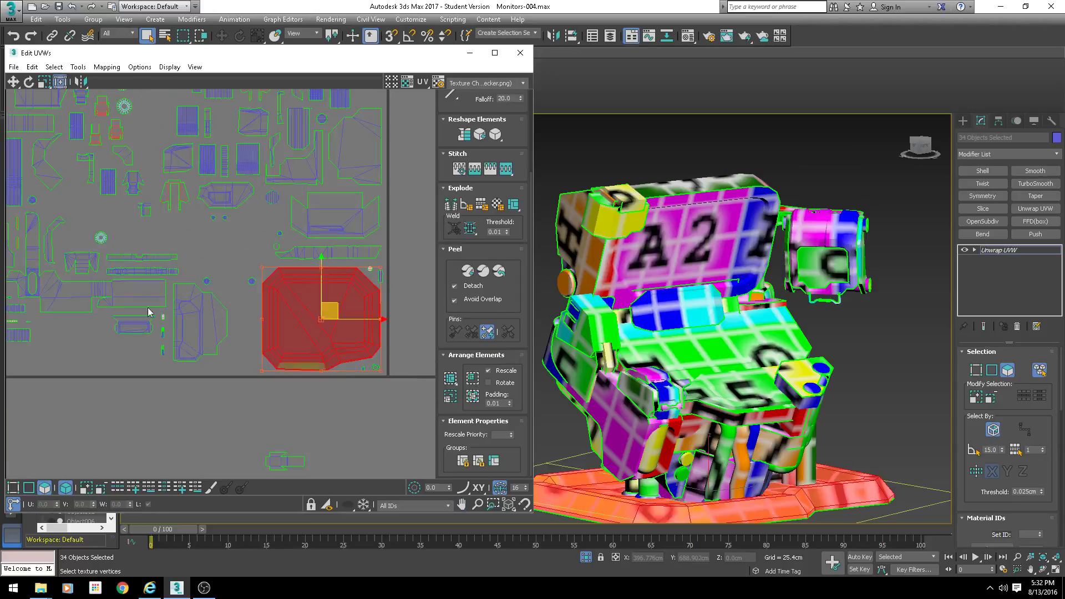
{"action": "scroll", "coordinate": [272, 283], "scroll_direction": "down", "scroll_amount": 6}
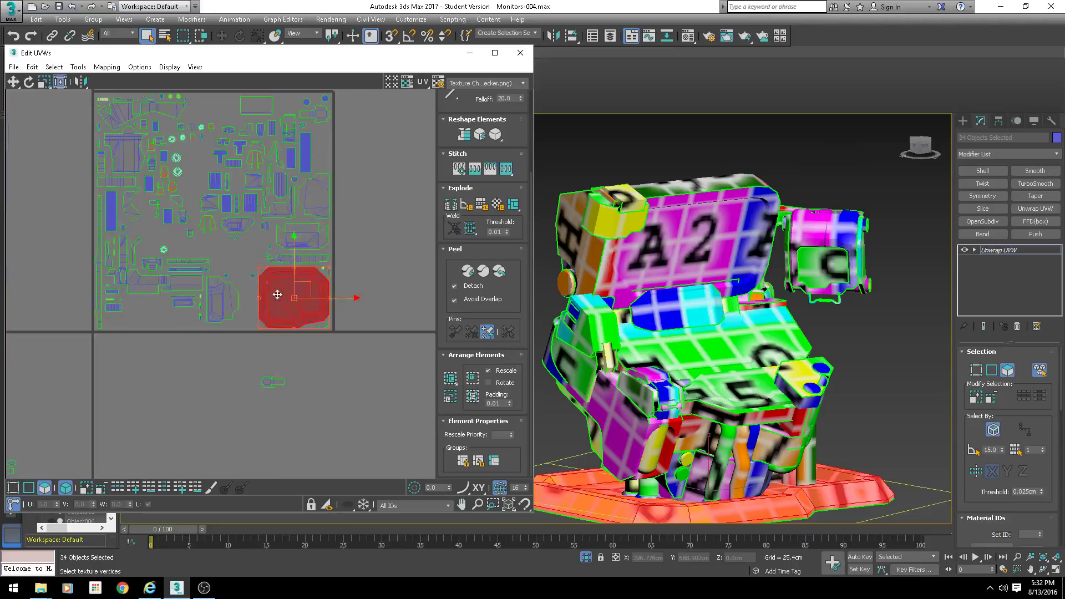
{"action": "left_click_drag", "start_coordinate": [283, 301], "coordinate": [358, 300]}
{"action": "scroll", "coordinate": [268, 301], "scroll_direction": "up", "scroll_amount": 3}
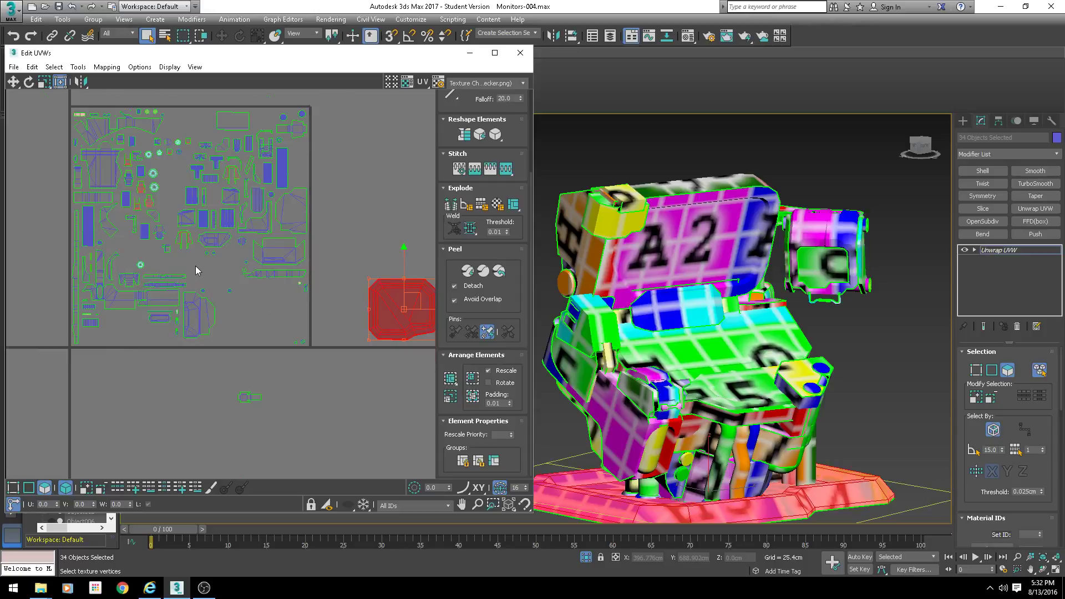
Select all the remaining packed shells and move them together out of the UV tile, to the right of the base shell
{"action": "scroll", "coordinate": [195, 265], "scroll_direction": "up", "scroll_amount": 3}
{"action": "middle_click_drag", "start_coordinate": [200, 314], "coordinate": [274, 301]}
{"action": "left_click", "coordinate": [157, 269]}
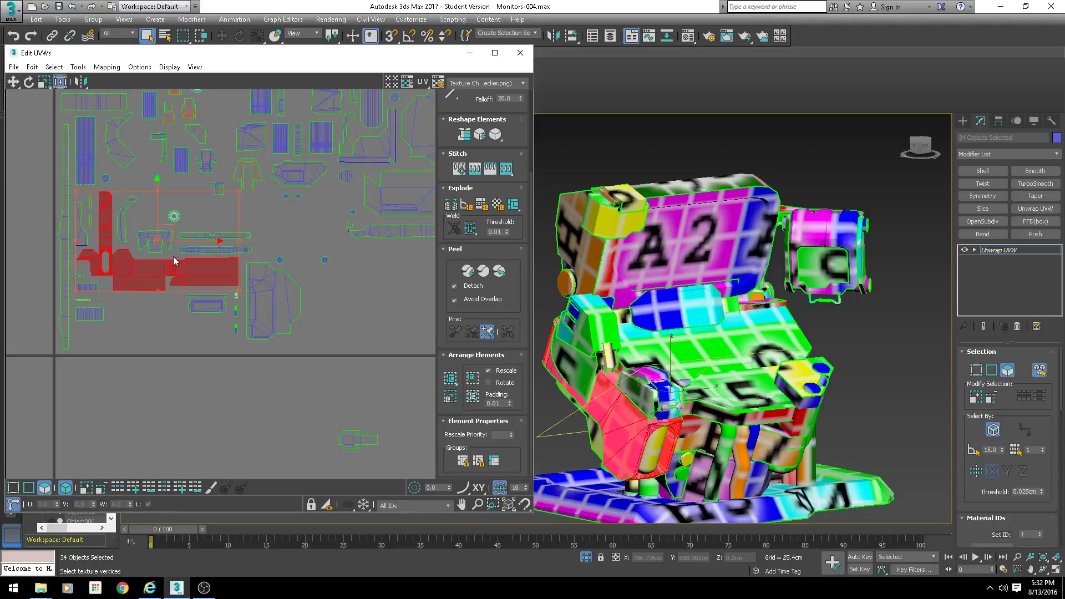
{"action": "scroll", "coordinate": [267, 260], "scroll_direction": "down", "scroll_amount": 5}
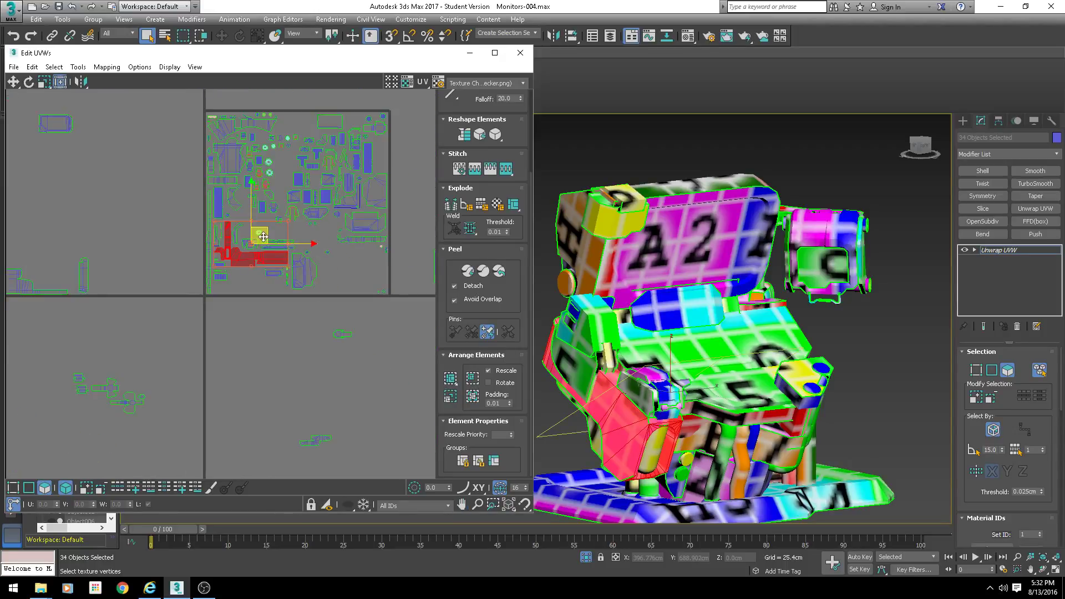
{"action": "left_click_drag", "start_coordinate": [348, 173], "coordinate": [219, 294]}
{"action": "middle_click_drag", "start_coordinate": [286, 290], "coordinate": [148, 295]}
{"action": "scroll", "coordinate": [146, 295], "scroll_direction": "down", "scroll_amount": 1}
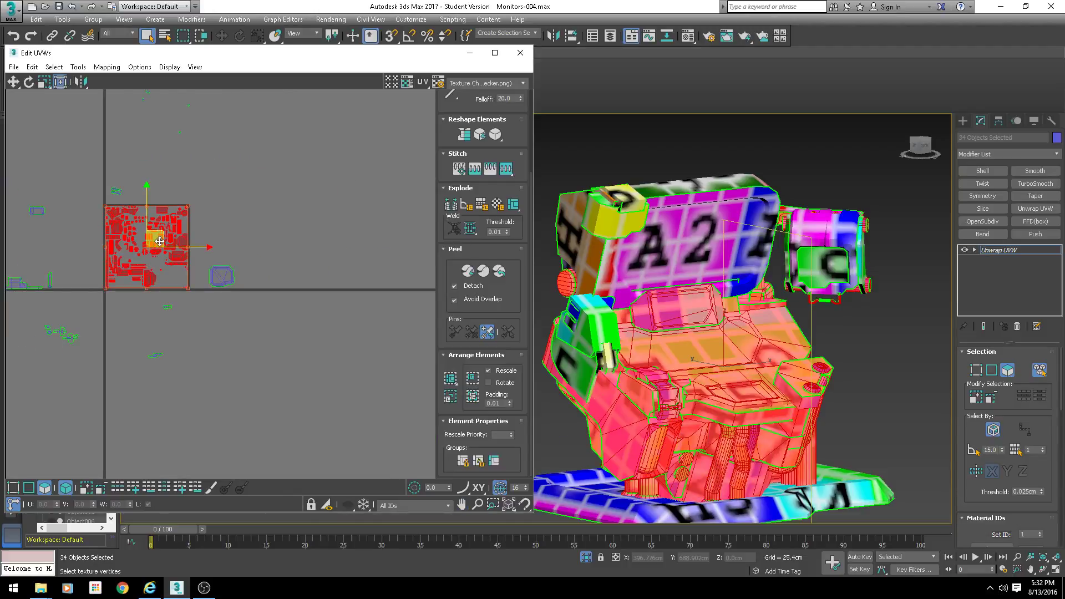
{"action": "left_click_drag", "start_coordinate": [158, 242], "coordinate": [293, 241]}
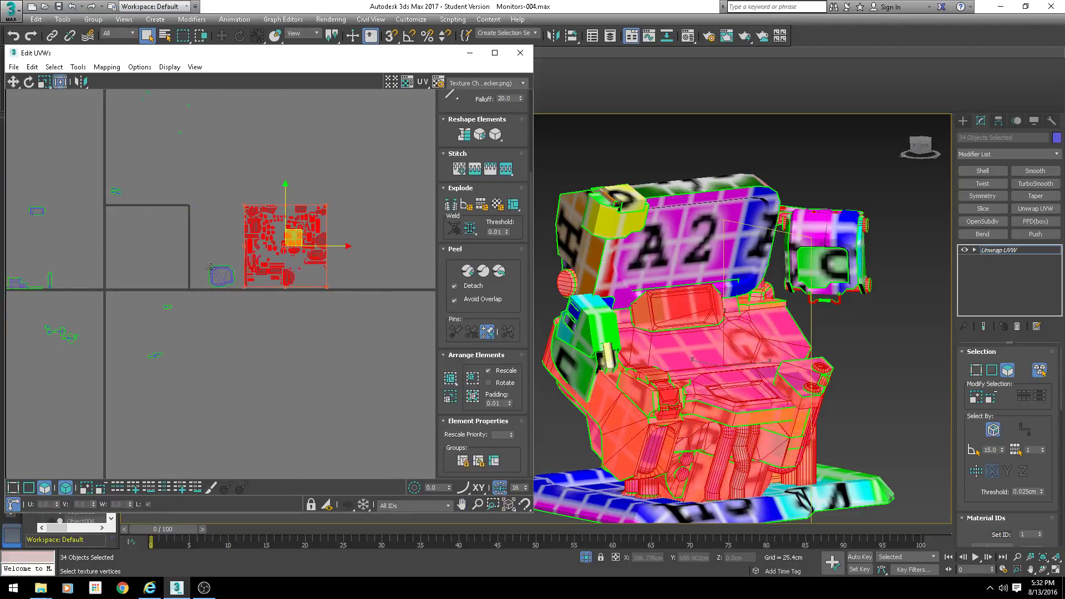
{"action": "scroll", "coordinate": [258, 241], "scroll_direction": "up", "scroll_amount": 3}
{"action": "scroll", "coordinate": [295, 222], "scroll_direction": "down", "scroll_amount": 3}
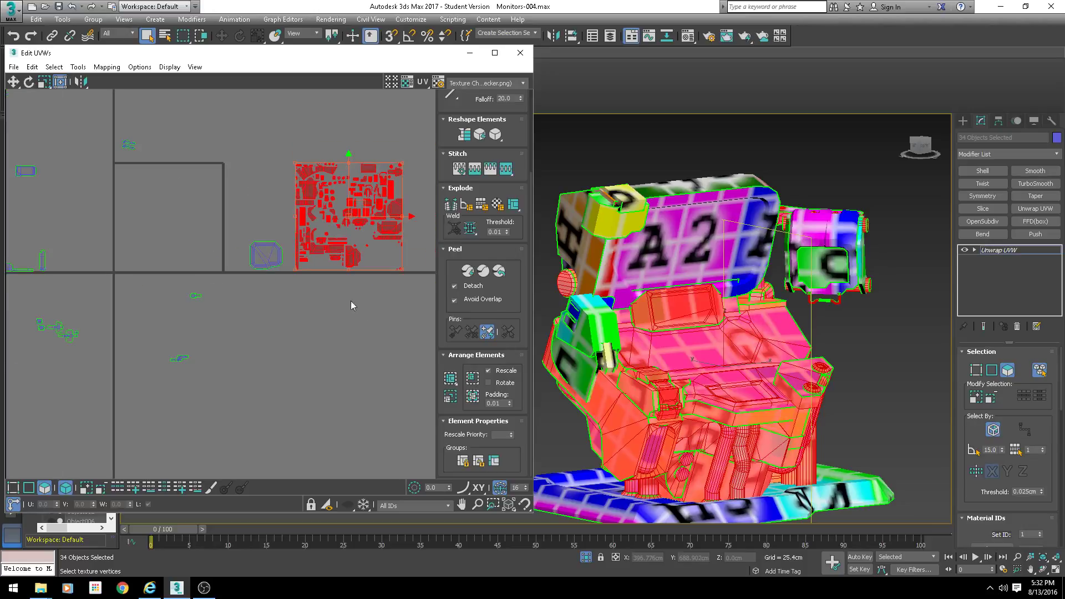
Select the machine's lower body on the model and move its shells well below and to the right of the UV tile
{"action": "left_click", "coordinate": [603, 436]}
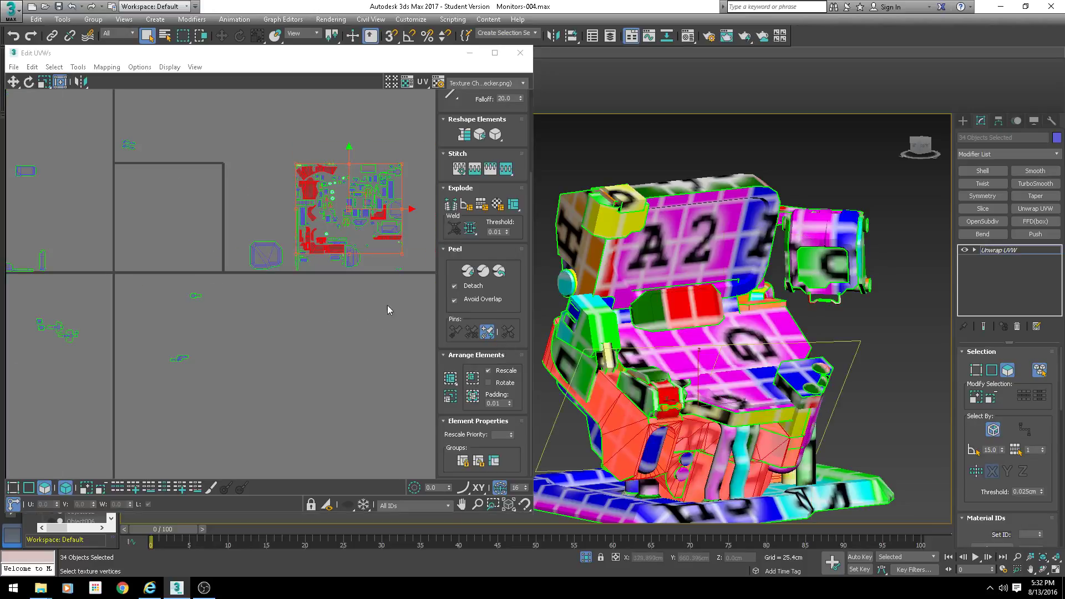
{"action": "middle_click_drag", "start_coordinate": [605, 355], "coordinate": [708, 383], "text": "alt"}
{"action": "middle_click_drag", "start_coordinate": [340, 217], "coordinate": [382, 185]}
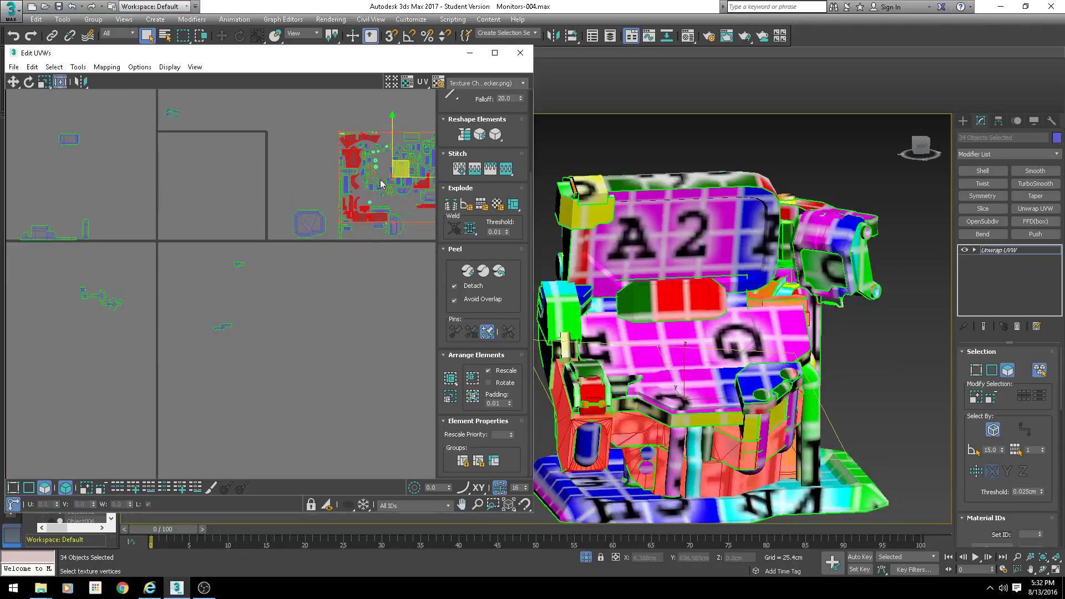
{"action": "left_click_drag", "start_coordinate": [406, 166], "coordinate": [366, 355]}
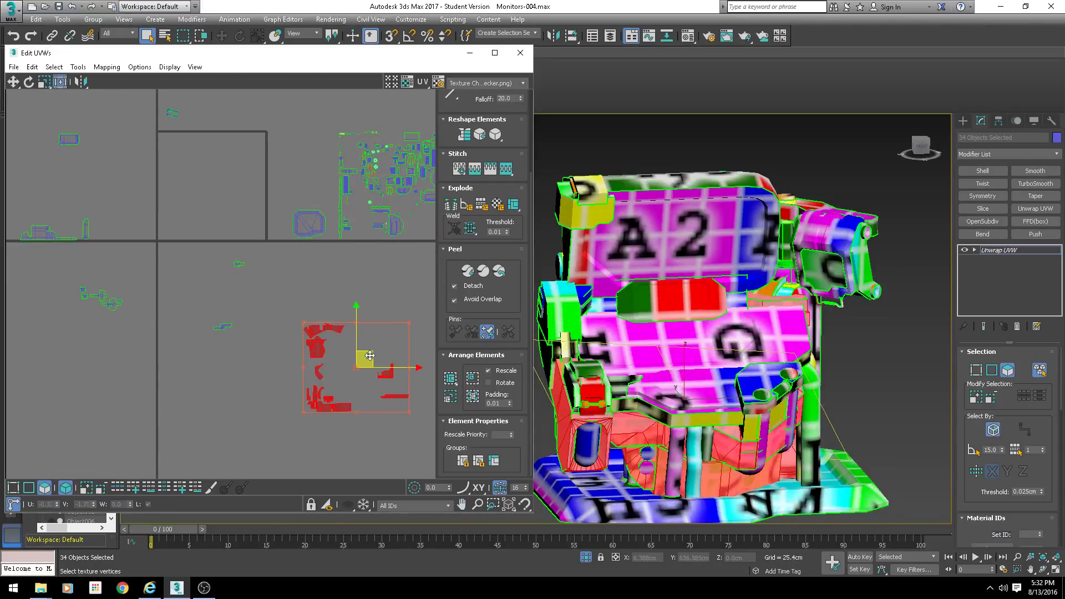
{"action": "scroll", "coordinate": [333, 311], "scroll_direction": "down", "scroll_amount": 4}
{"action": "left_click_drag", "start_coordinate": [285, 267], "coordinate": [353, 288]}
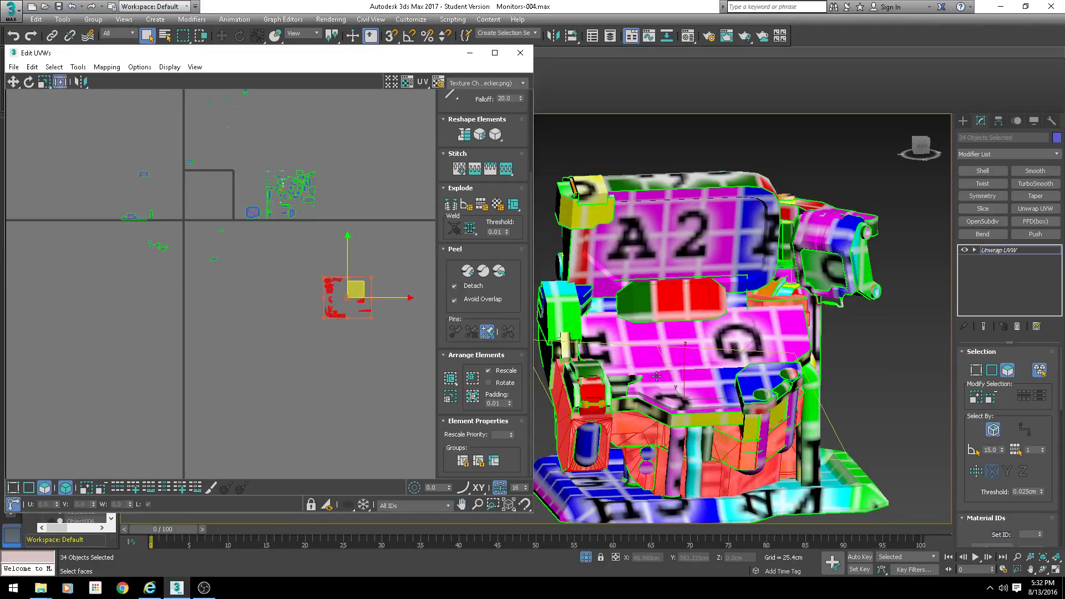
Separate the shells of three objects, including the recessed tray panel and the small side bracket, from the cluster into the empty space on its right
{"action": "left_click", "coordinate": [314, 192]}
{"action": "left_click_drag", "start_coordinate": [307, 196], "coordinate": [417, 160]}
{"action": "left_click", "coordinate": [674, 383]}
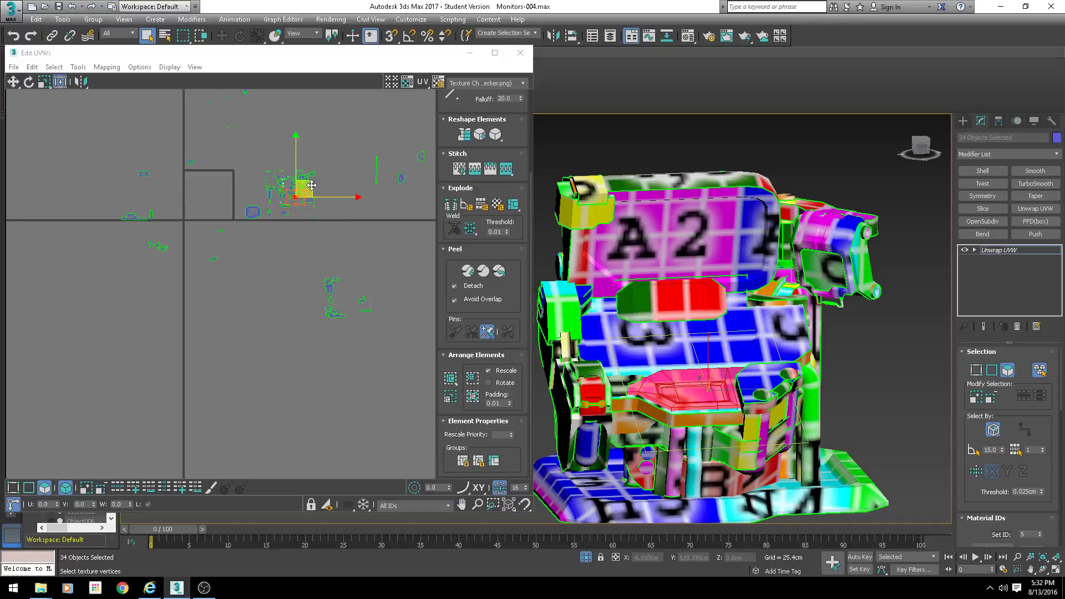
{"action": "left_click_drag", "start_coordinate": [305, 188], "coordinate": [394, 189]}
{"action": "left_click", "coordinate": [621, 383]}
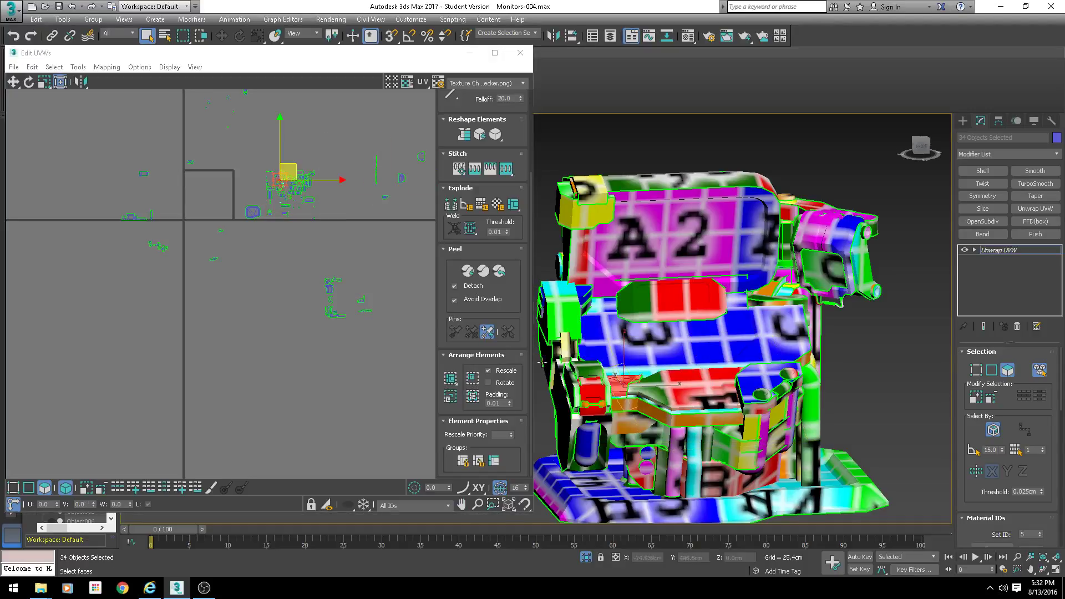
{"action": "left_click_drag", "start_coordinate": [298, 174], "coordinate": [378, 203]}
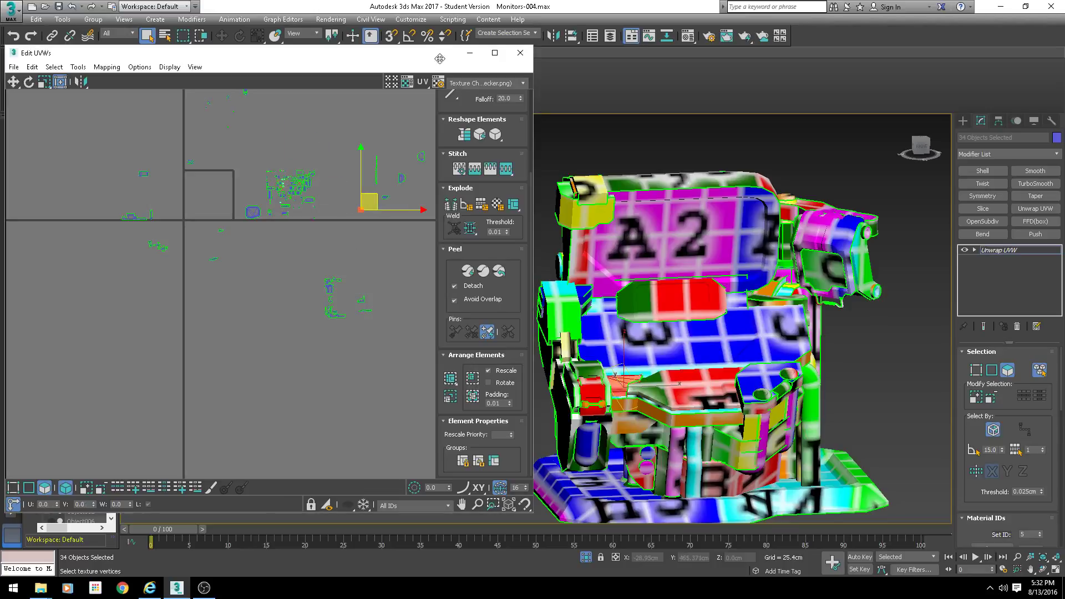
Switch the displayed texture to the CheckerPattern (Checker) map
{"action": "left_click", "coordinate": [477, 84]}
{"action": "left_click", "coordinate": [468, 102]}
{"action": "scroll", "coordinate": [705, 389], "scroll_direction": "up", "scroll_amount": 3}
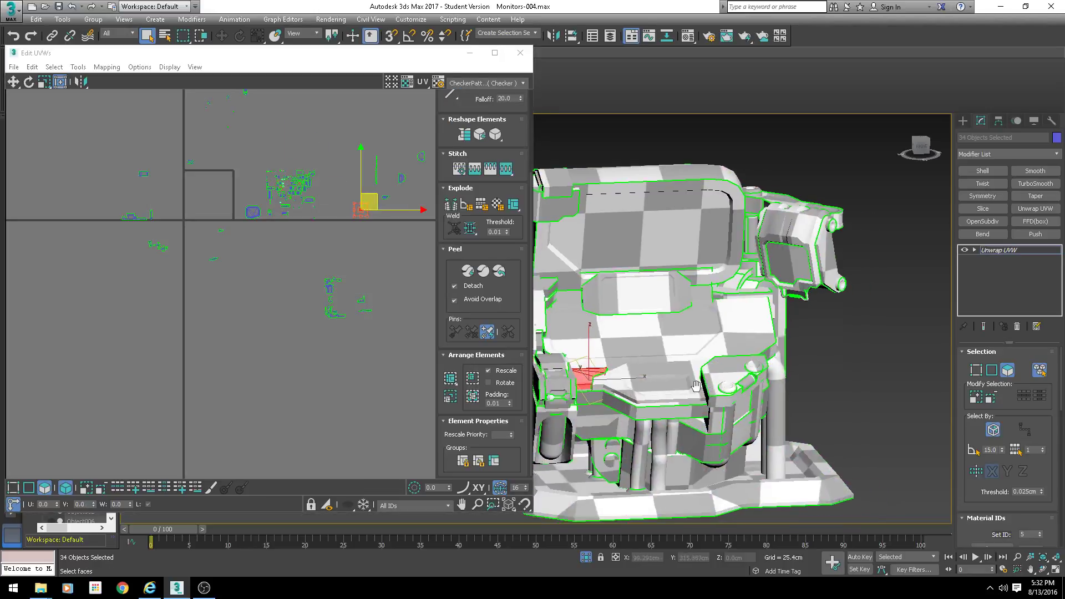
Select the front corner bracket on the model and move its shells far to the upper left of the UV tile
{"action": "left_click", "coordinate": [728, 372]}
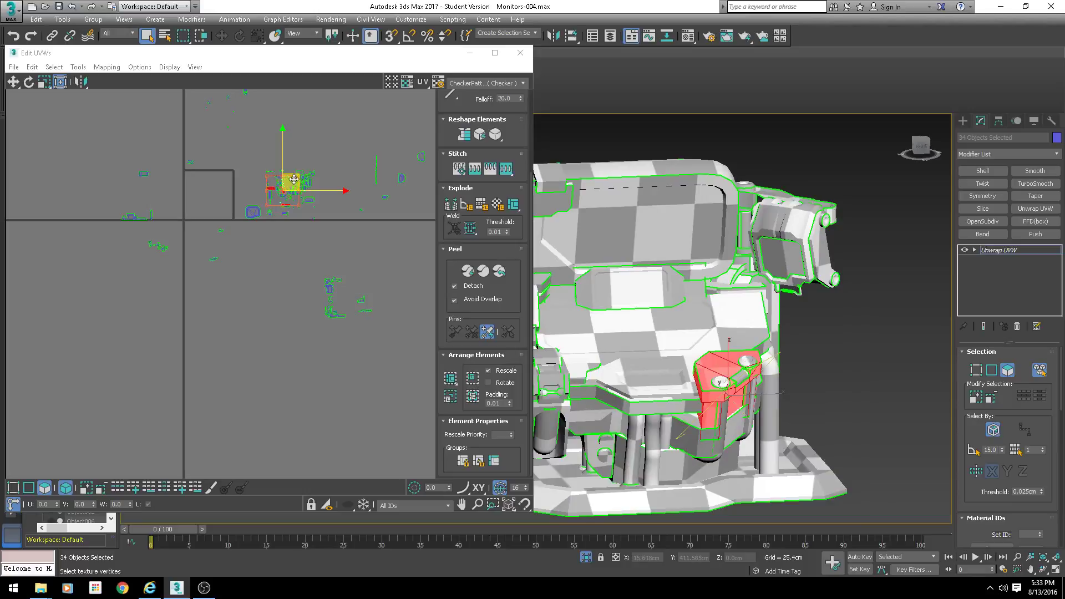
{"action": "left_click_drag", "start_coordinate": [297, 181], "coordinate": [107, 123]}
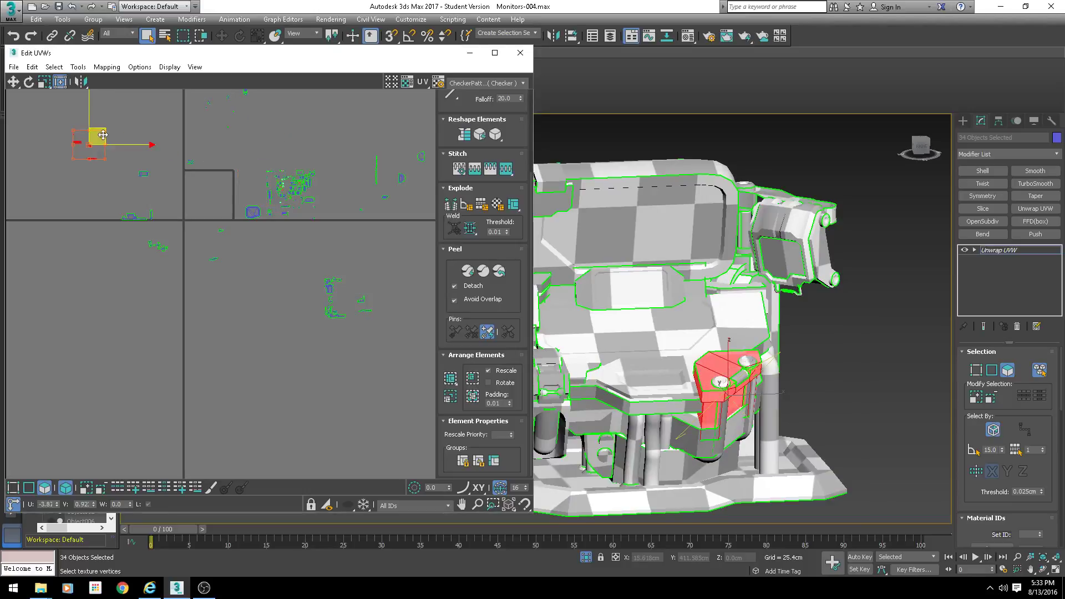
{"action": "left_click", "coordinate": [710, 439]}
{"action": "middle_click_drag", "start_coordinate": [724, 380], "coordinate": [655, 262], "text": "alt"}
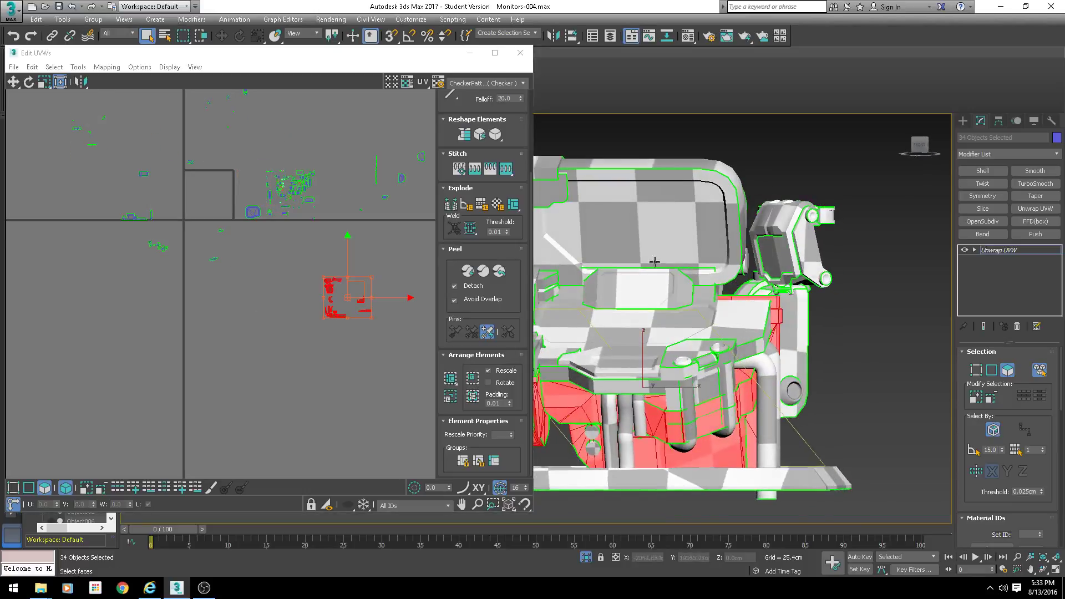
{"action": "left_click", "coordinate": [650, 222]}
Select the machine's base plate on the model and move its octagonal shell to the UV tile's lower-left corner
{"action": "scroll", "coordinate": [179, 213], "scroll_direction": "up", "scroll_amount": 1}
{"action": "middle_click_drag", "start_coordinate": [634, 333], "coordinate": [765, 306]}
{"action": "left_click", "coordinate": [714, 397]}
{"action": "scroll", "coordinate": [344, 250], "scroll_direction": "up", "scroll_amount": 2}
{"action": "middle_click_drag", "start_coordinate": [293, 212], "coordinate": [307, 273]}
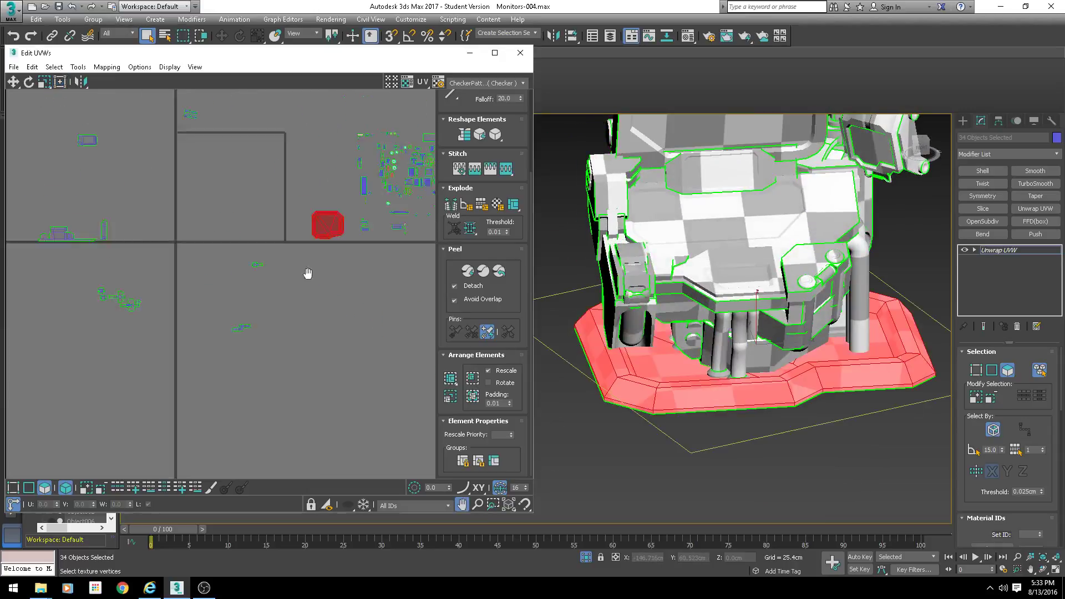
{"action": "scroll", "coordinate": [355, 233], "scroll_direction": "up", "scroll_amount": 2}
{"action": "middle_click_drag", "start_coordinate": [386, 172], "coordinate": [409, 295]}
{"action": "left_click_drag", "start_coordinate": [409, 295], "coordinate": [195, 312]}
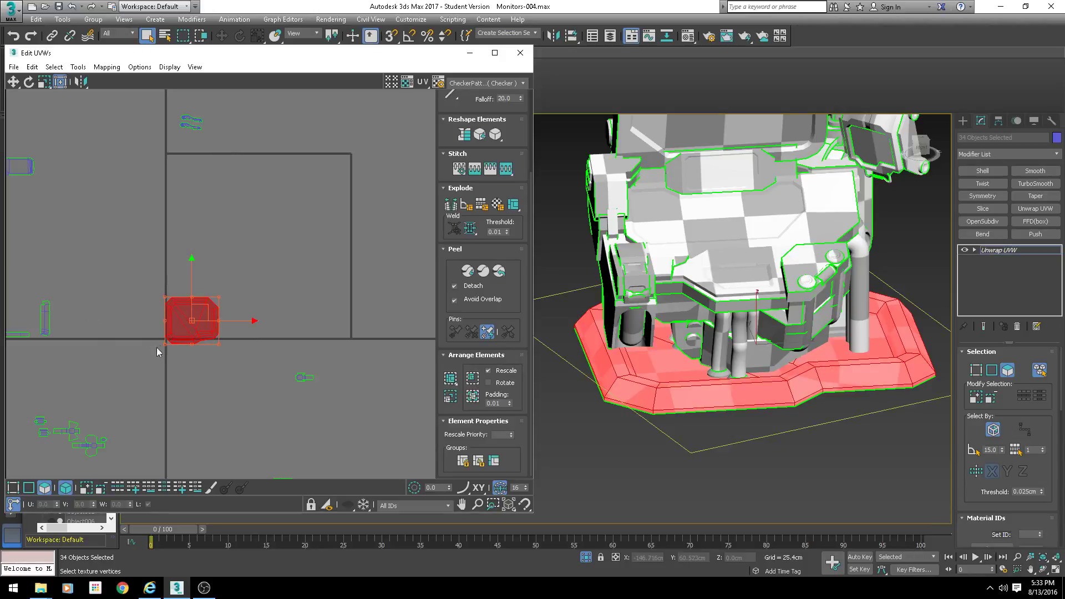
Nudge the octagonal base shell fully inside the tile, snug against its left and bottom borders
{"action": "scroll", "coordinate": [162, 352], "scroll_direction": "up", "scroll_amount": 10}
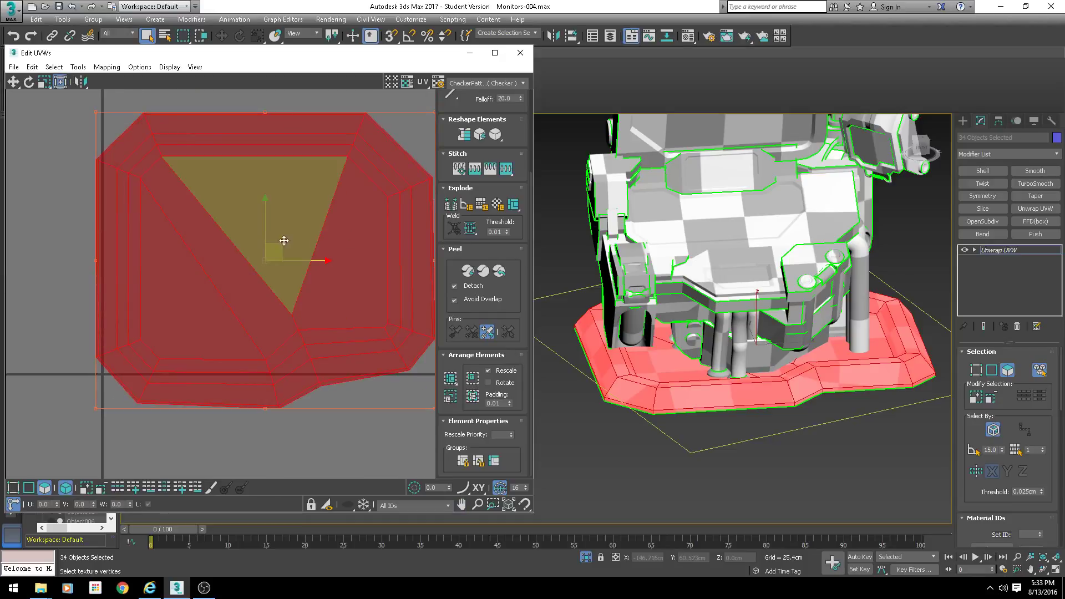
{"action": "left_click_drag", "start_coordinate": [278, 252], "coordinate": [289, 214]}
{"action": "scroll", "coordinate": [233, 323], "scroll_direction": "down", "scroll_amount": 10}
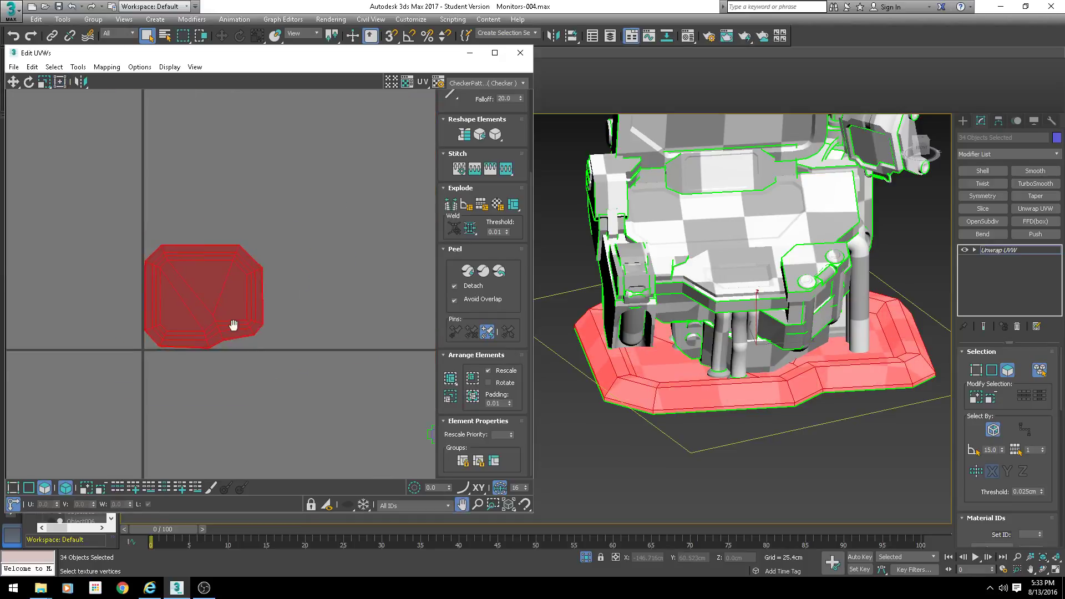
{"action": "scroll", "coordinate": [258, 365], "scroll_direction": "down", "scroll_amount": 2}
Select the wide sloped console panel on the model and move its shells together from the cluster onto the UV tile
{"action": "left_click", "coordinate": [704, 239]}
{"action": "scroll", "coordinate": [698, 235], "scroll_direction": "down", "scroll_amount": 4}
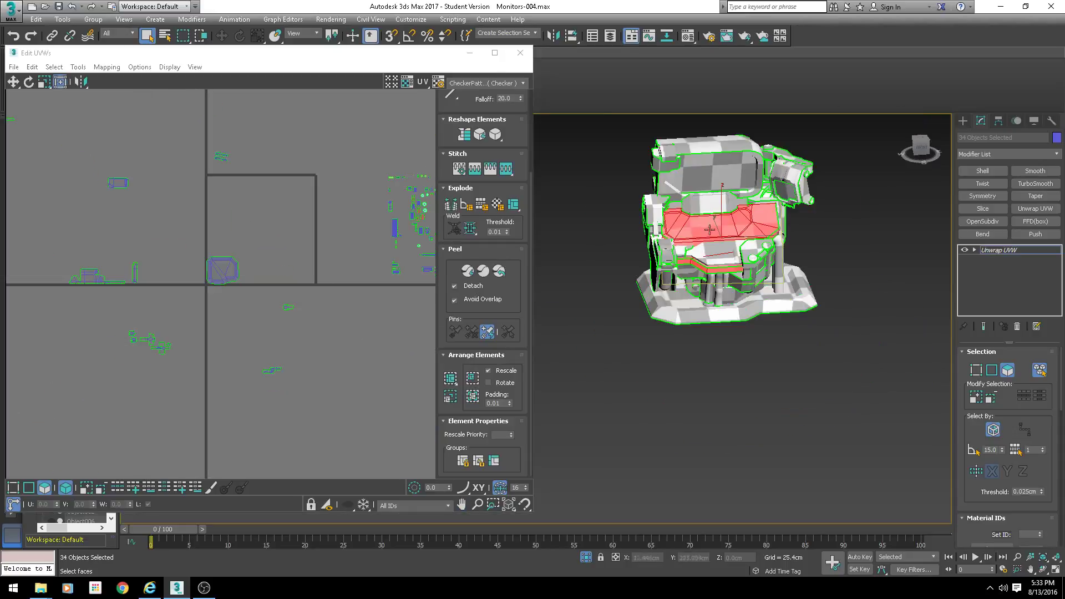
{"action": "middle_click_drag", "start_coordinate": [698, 234], "coordinate": [684, 289]}
{"action": "middle_click_drag", "start_coordinate": [683, 288], "coordinate": [734, 330], "text": "alt"}
{"action": "scroll", "coordinate": [725, 276], "scroll_direction": "up", "scroll_amount": 4}
{"action": "scroll", "coordinate": [194, 203], "scroll_direction": "down", "scroll_amount": 3}
{"action": "scroll", "coordinate": [267, 199], "scroll_direction": "up", "scroll_amount": 2}
{"action": "middle_click_drag", "start_coordinate": [374, 168], "coordinate": [323, 196]}
{"action": "left_click_drag", "start_coordinate": [355, 185], "coordinate": [57, 209]}
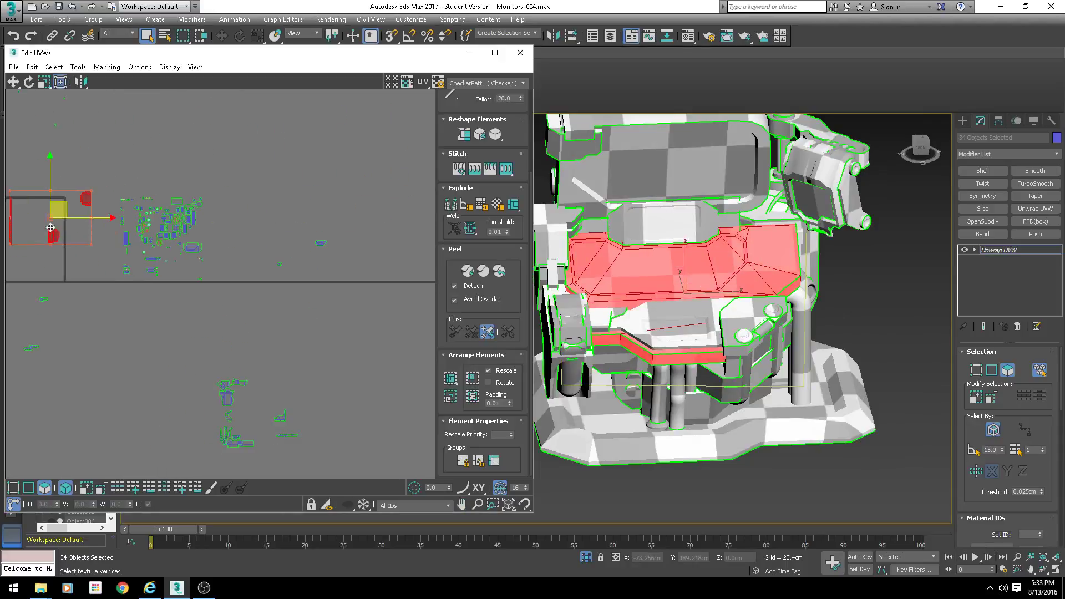
{"action": "scroll", "coordinate": [309, 163], "scroll_direction": "up", "scroll_amount": 2}
{"action": "middle_click_drag", "start_coordinate": [38, 231], "coordinate": [315, 183]}
{"action": "scroll", "coordinate": [315, 183], "scroll_direction": "up", "scroll_amount": 2}
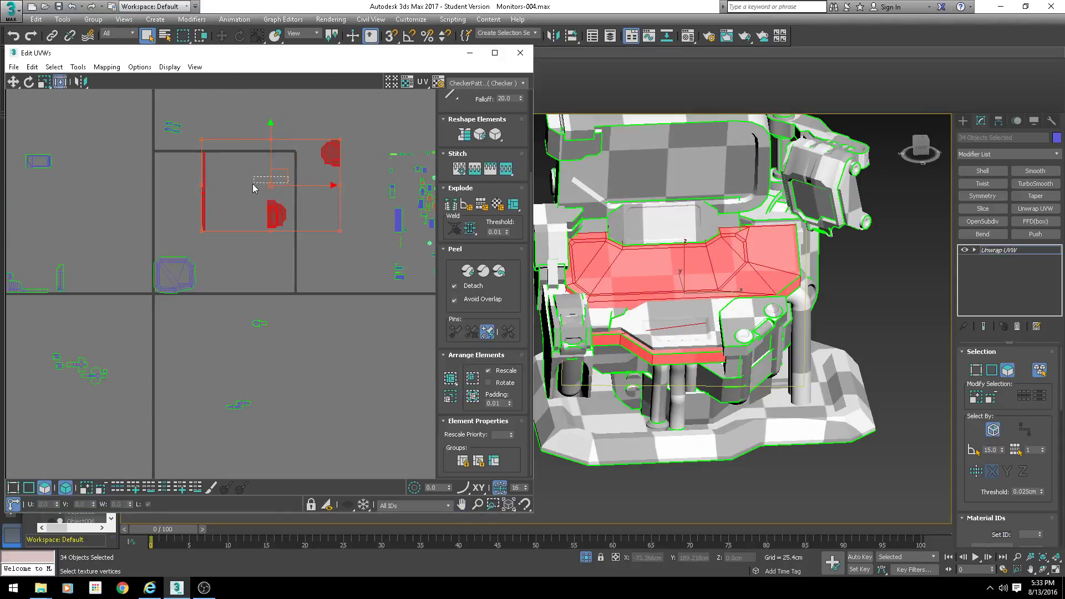
Select only the console's long narrow strip shell and place it vertically along the tile's left border, above the base shell
{"action": "left_click_drag", "start_coordinate": [236, 189], "coordinate": [179, 212]}
{"action": "scroll", "coordinate": [181, 211], "scroll_direction": "up", "scroll_amount": 3}
{"action": "middle_click_drag", "start_coordinate": [200, 204], "coordinate": [278, 213]}
{"action": "left_click_drag", "start_coordinate": [327, 164], "coordinate": [228, 222]}
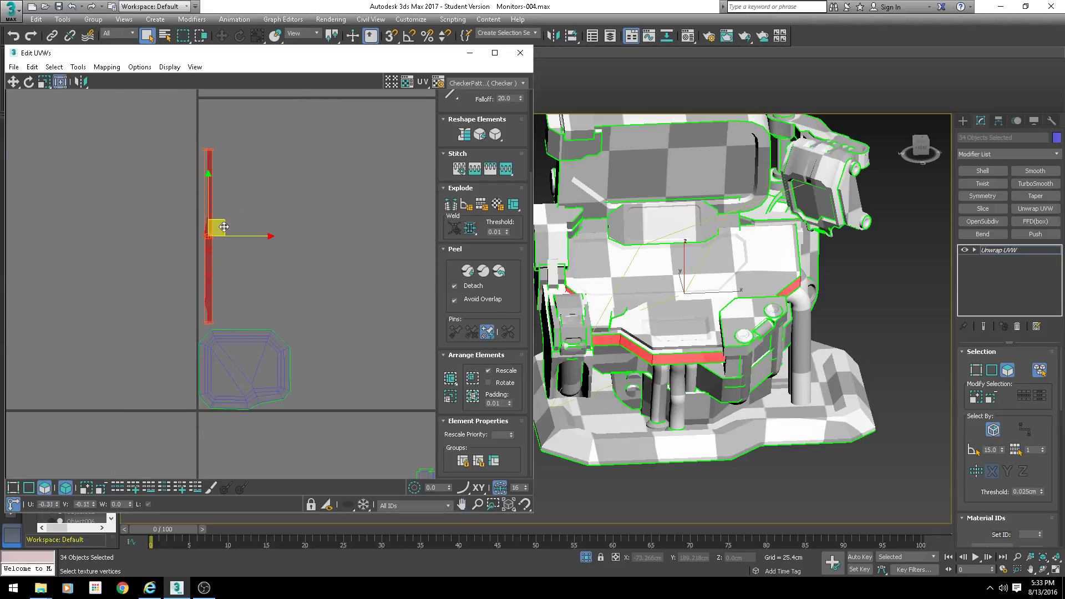
Rotate the long strip shell 180 degrees and move it snug against the tile's left border, just above the base shell
{"action": "scroll", "coordinate": [217, 228], "scroll_direction": "up", "scroll_amount": 3}
{"action": "middle_click_drag", "start_coordinate": [217, 228], "coordinate": [257, 182]}
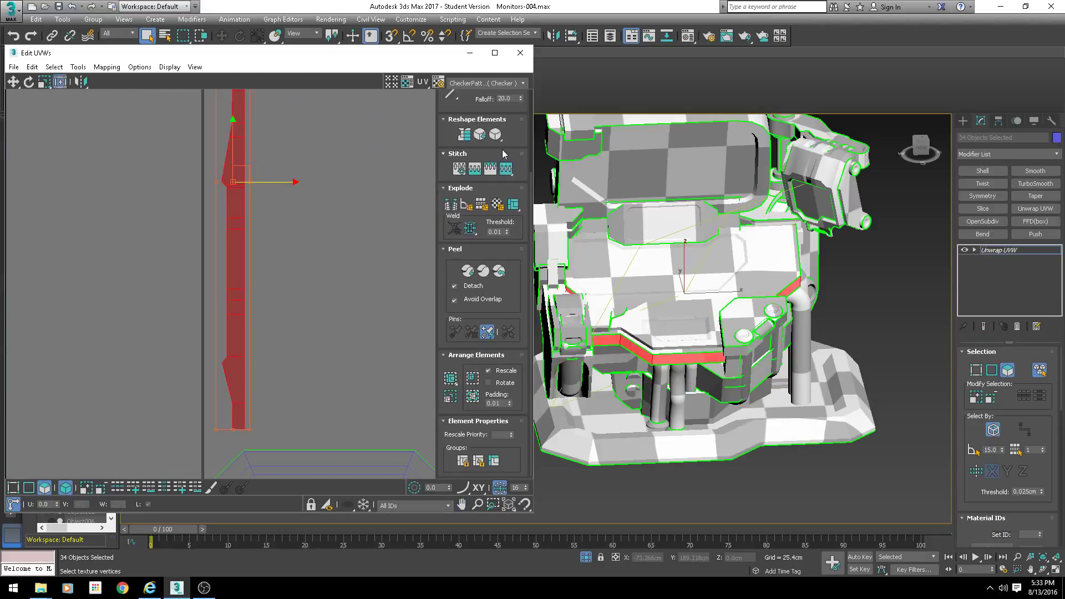
{"action": "left_click_drag", "start_coordinate": [516, 146], "coordinate": [521, 273]}
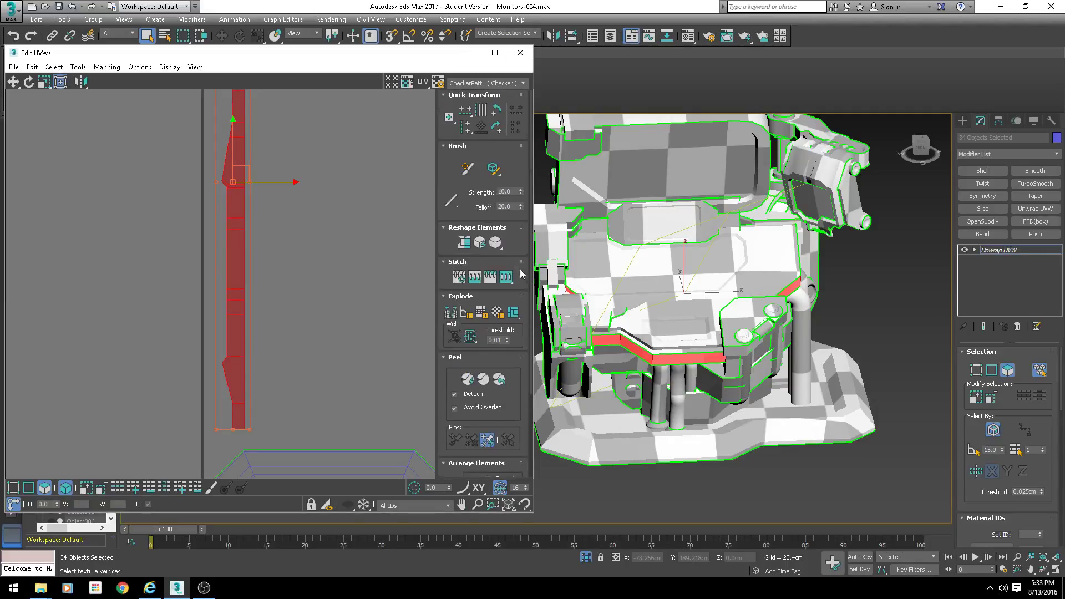
{"action": "left_click", "coordinate": [498, 132]}
{"action": "left_click", "coordinate": [497, 132]}
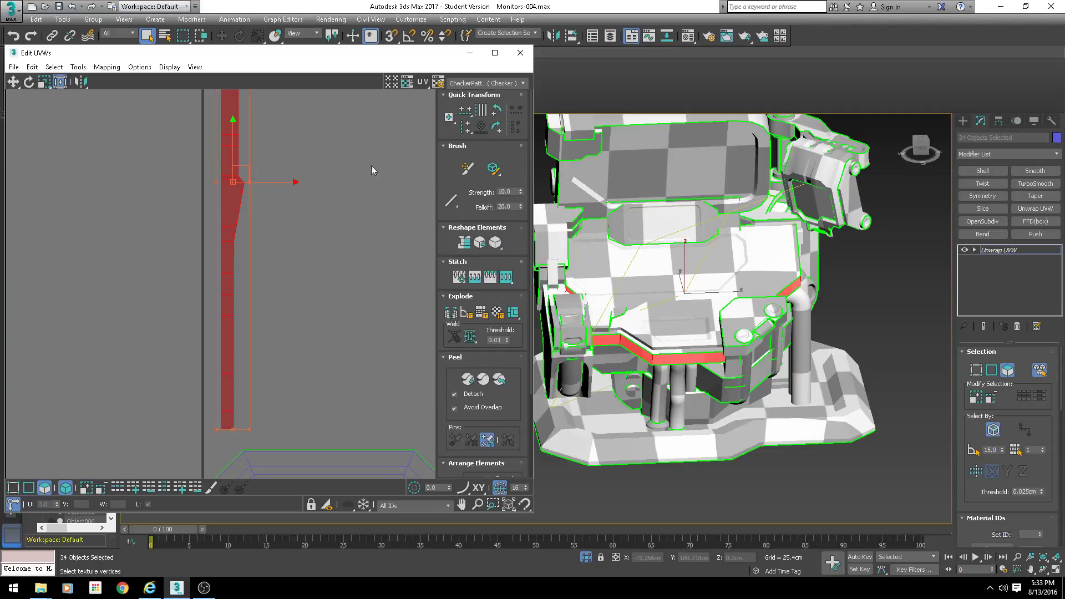
{"action": "scroll", "coordinate": [265, 208], "scroll_direction": "down", "scroll_amount": 1}
{"action": "middle_click_drag", "start_coordinate": [262, 198], "coordinate": [292, 161]}
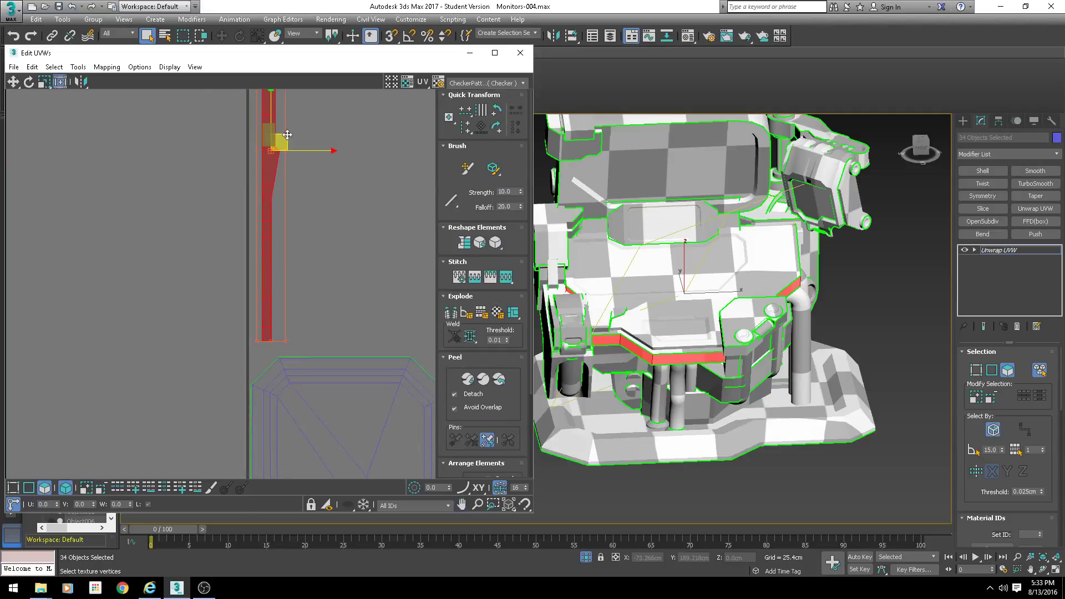
{"action": "left_click_drag", "start_coordinate": [284, 138], "coordinate": [277, 160]}
{"action": "scroll", "coordinate": [278, 220], "scroll_direction": "down", "scroll_amount": 3}
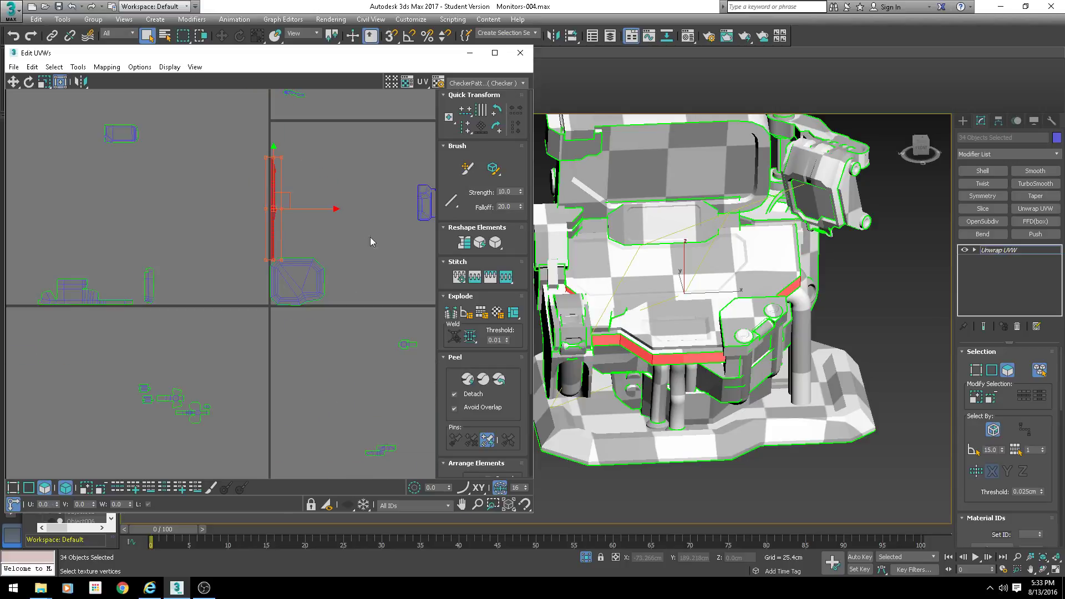
Move the console panel shell closer to the strip and rotate it 90 degrees clockwise so its wide side faces up
{"action": "middle_click_drag", "start_coordinate": [370, 237], "coordinate": [300, 257]}
{"action": "left_click_drag", "start_coordinate": [349, 222], "coordinate": [260, 237]}
{"action": "scroll", "coordinate": [245, 236], "scroll_direction": "up", "scroll_amount": 3}
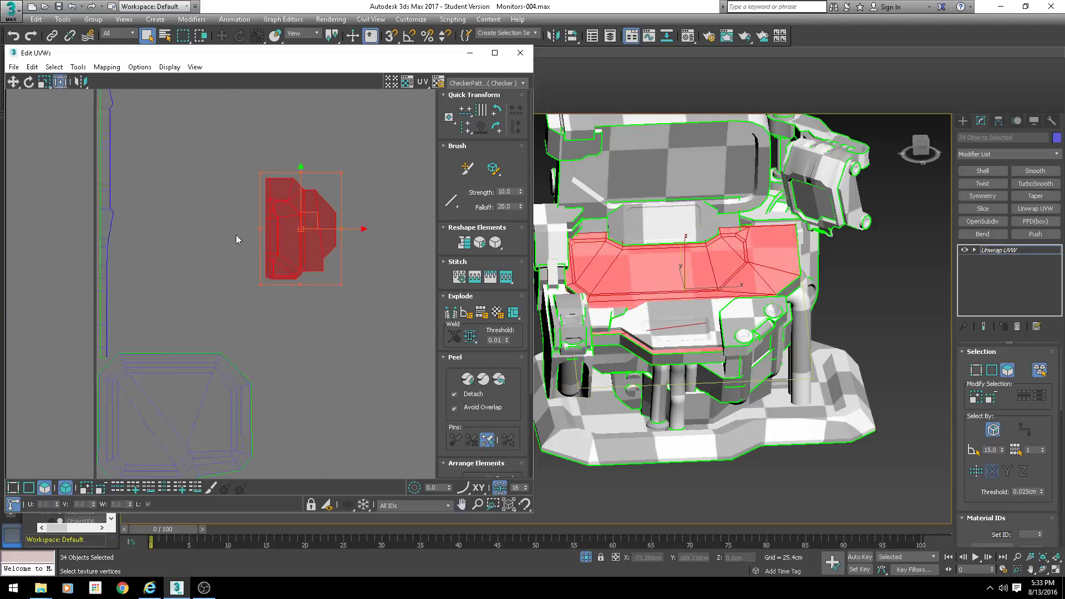
{"action": "left_click", "coordinate": [497, 127]}
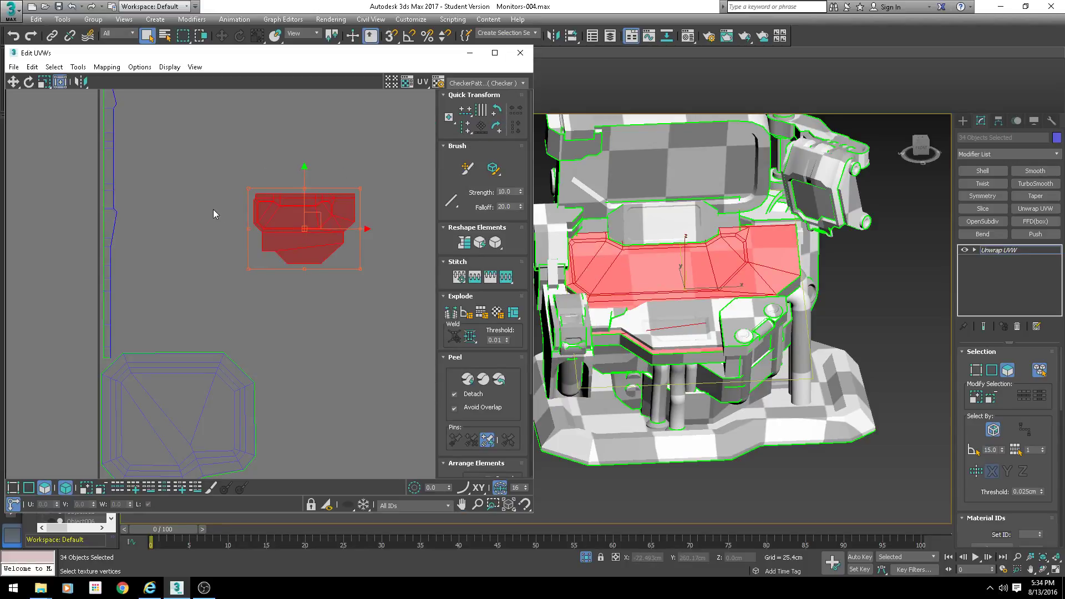
{"action": "middle_click_drag", "start_coordinate": [122, 362], "coordinate": [142, 325]}
{"action": "middle_click_drag", "start_coordinate": [272, 405], "coordinate": [288, 333]}
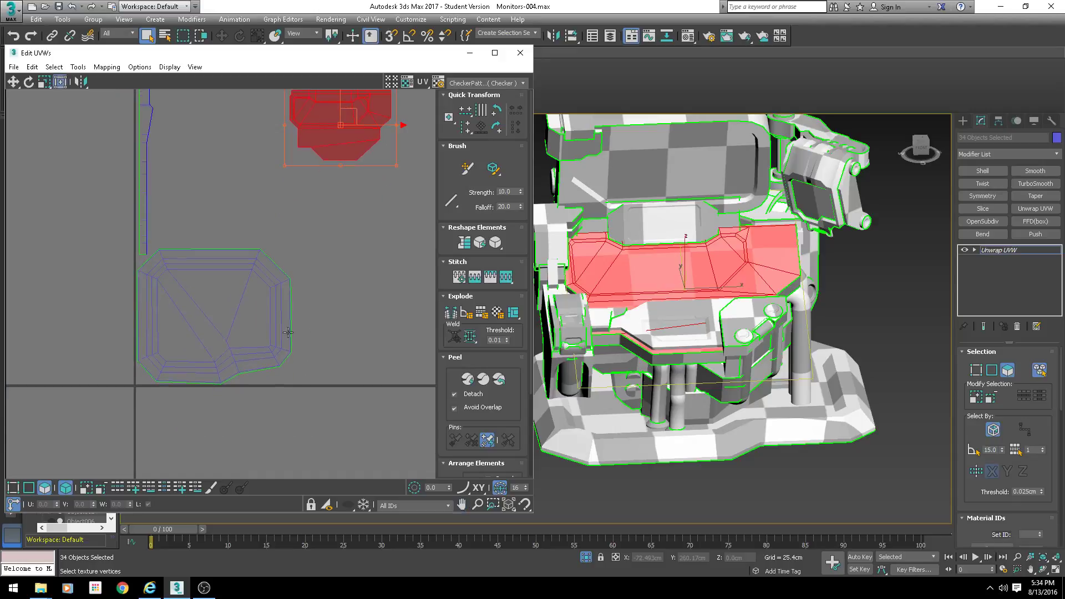
{"action": "middle_click_drag", "start_coordinate": [337, 134], "coordinate": [301, 282]}
{"action": "scroll", "coordinate": [300, 281], "scroll_direction": "up", "scroll_amount": 4}
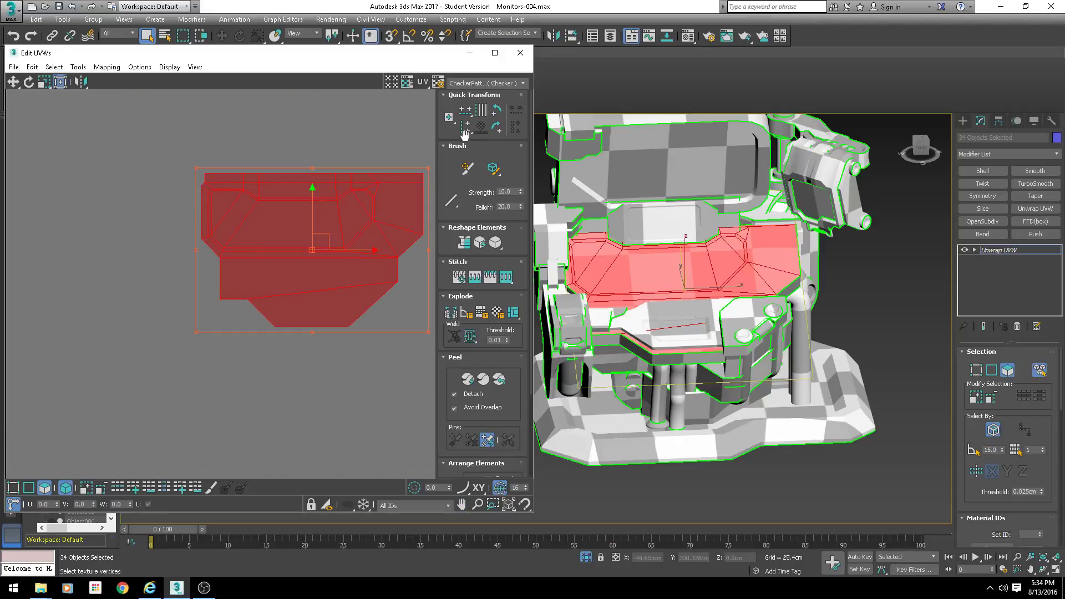
Try the console panel shell in other 90-degree orientations
{"action": "left_click", "coordinate": [498, 126]}
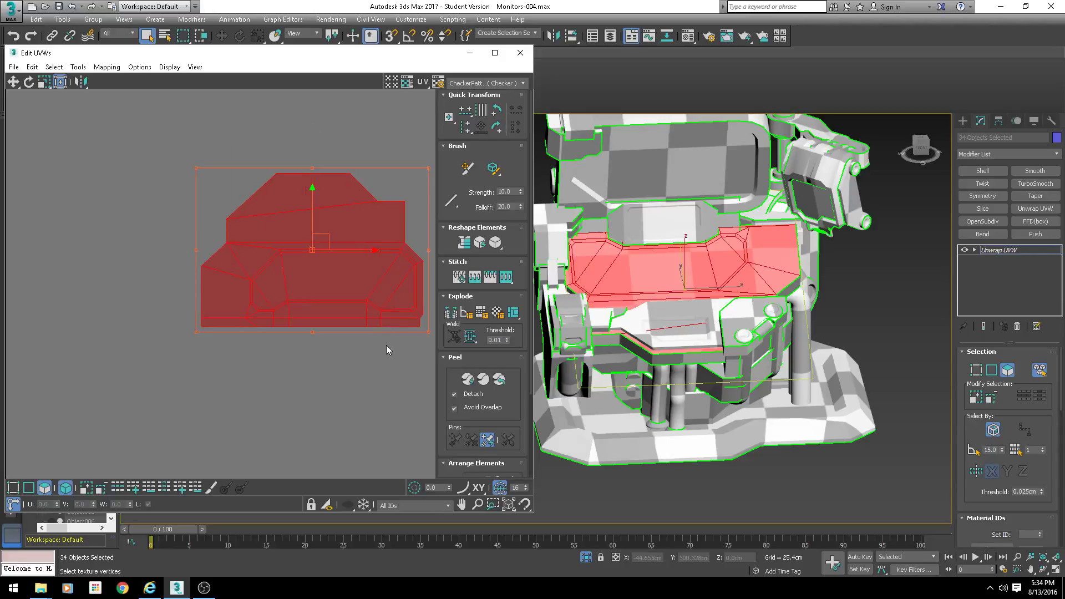
{"action": "left_click", "coordinate": [499, 132]}
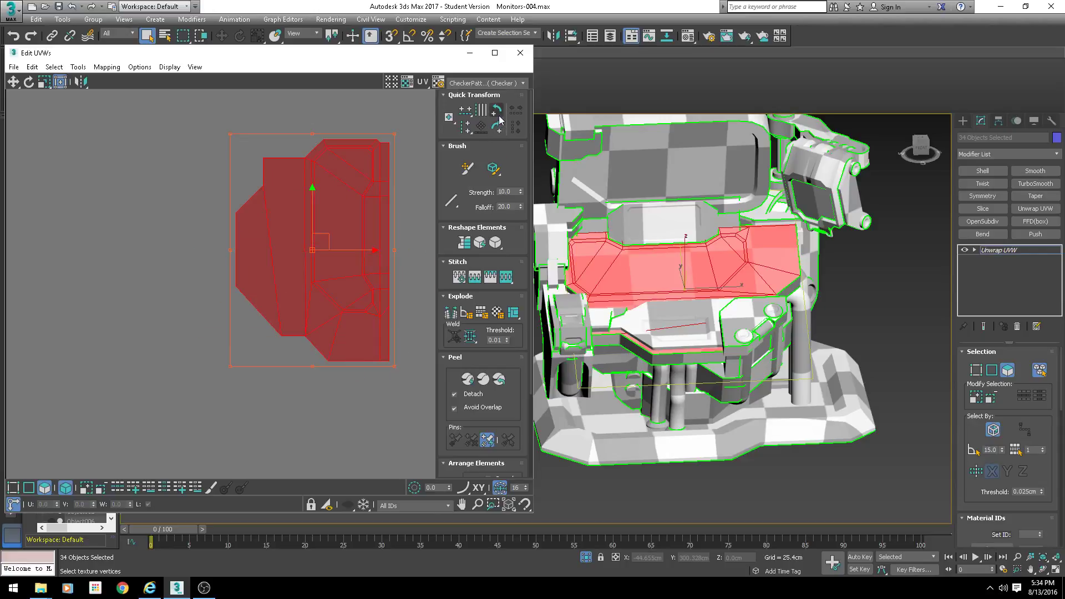
{"action": "left_click", "coordinate": [497, 110]}
{"action": "left_click", "coordinate": [300, 187]}
{"action": "left_click", "coordinate": [283, 232]}
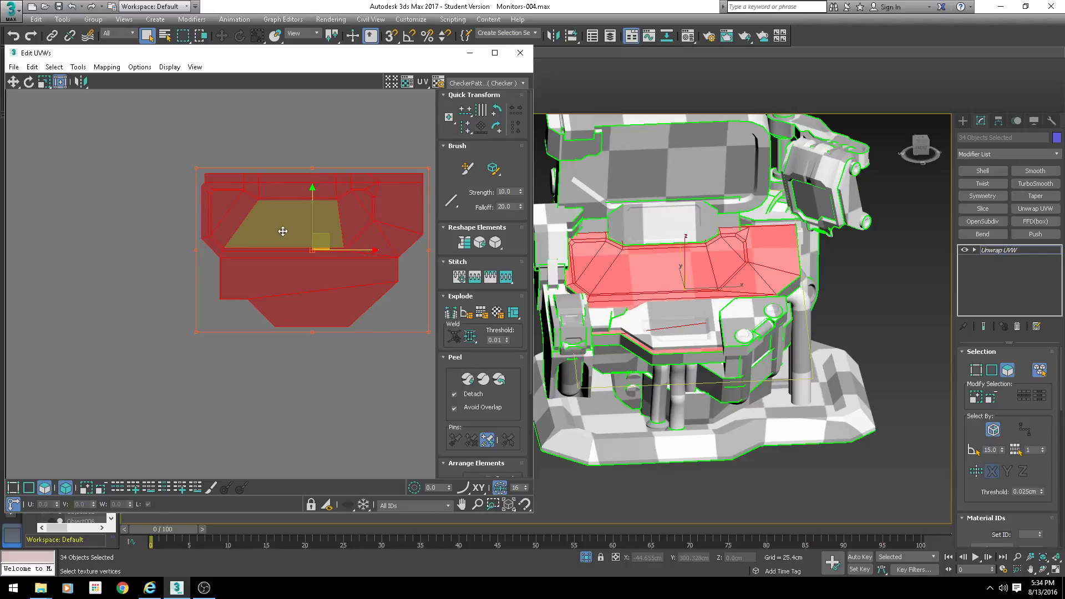
Move the console panel shell into the corner between the long strip shell and the octagonal base shell
{"action": "scroll", "coordinate": [283, 300], "scroll_direction": "down", "scroll_amount": 3}
{"action": "middle_click_drag", "start_coordinate": [273, 276], "coordinate": [398, 245]}
{"action": "scroll", "coordinate": [401, 235], "scroll_direction": "down", "scroll_amount": 1}
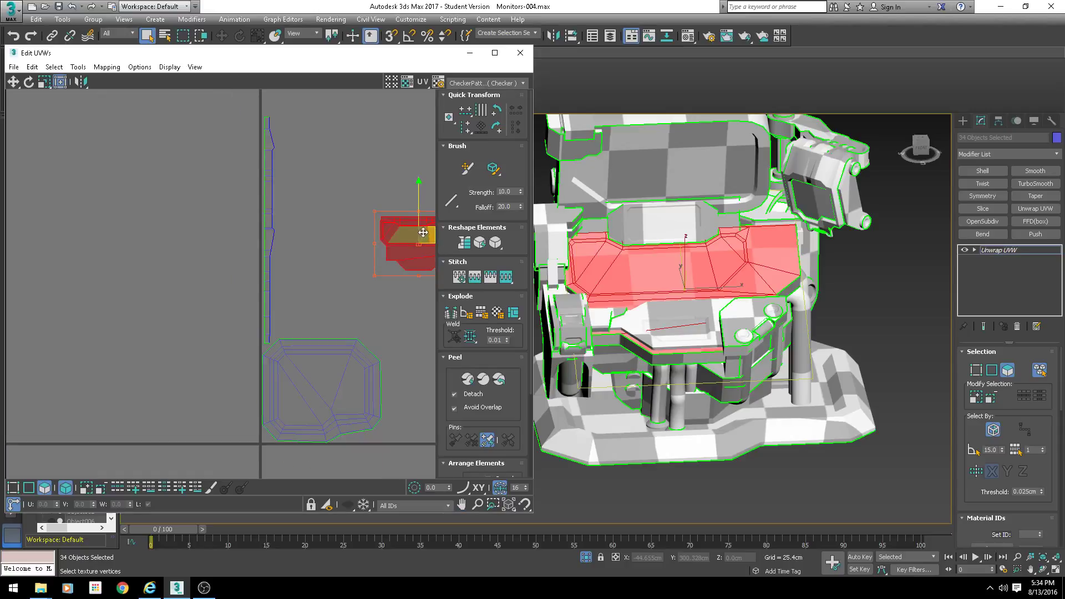
{"action": "middle_click_drag", "start_coordinate": [316, 254], "coordinate": [209, 319]}
{"action": "scroll", "coordinate": [313, 316], "scroll_direction": "up", "scroll_amount": 3}
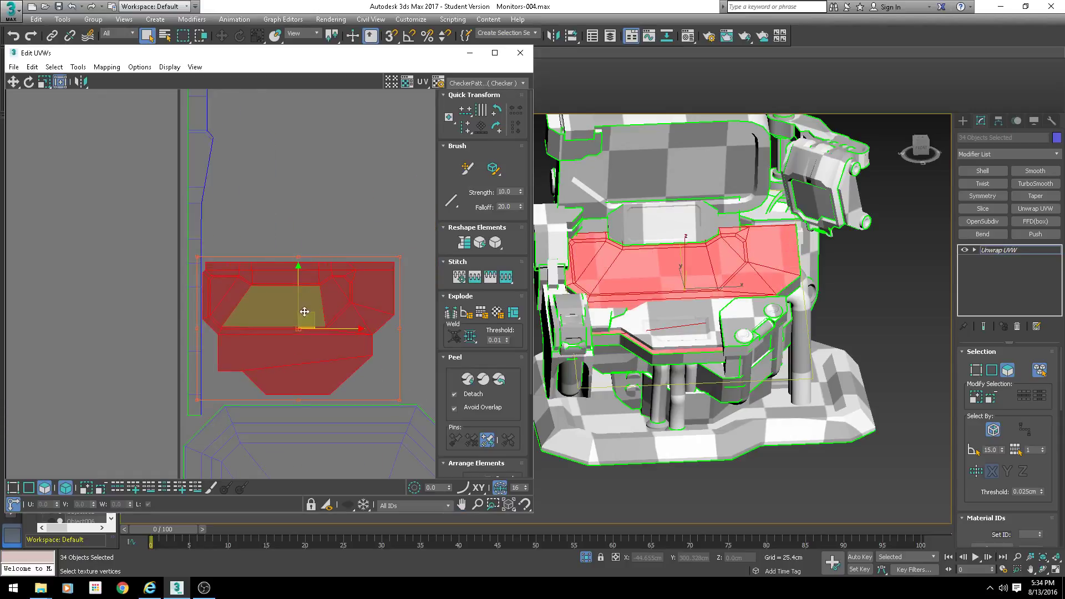
{"action": "left_click_drag", "start_coordinate": [314, 315], "coordinate": [312, 321]}
{"action": "scroll", "coordinate": [312, 321], "scroll_direction": "down", "scroll_amount": 5}
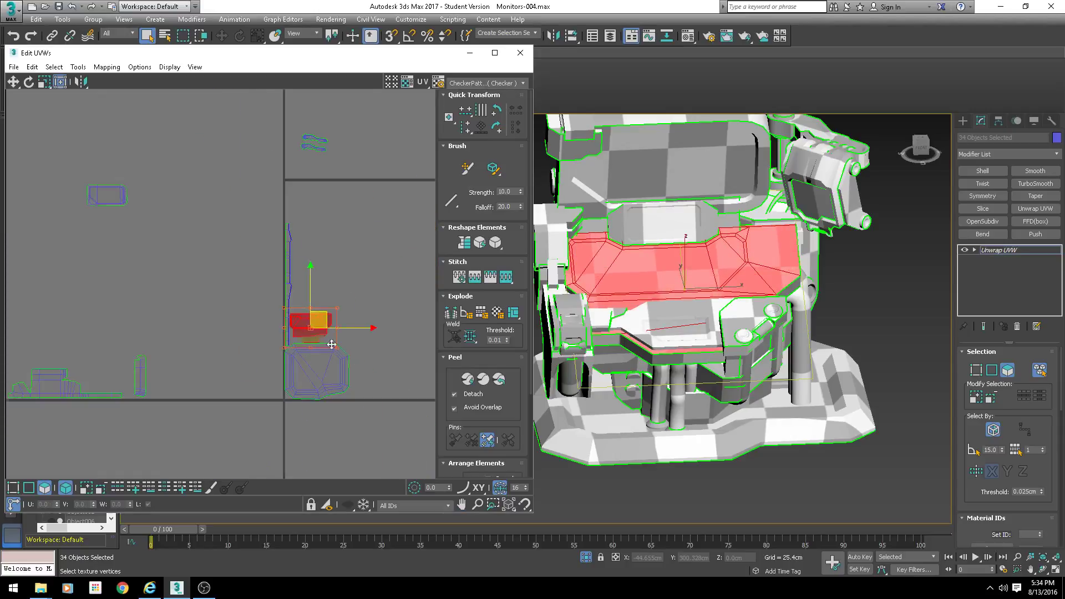
Select the stepped shell lying outside the tile's upper-right corner and move it into the tile near the console panel shell
{"action": "middle_click_drag", "start_coordinate": [331, 342], "coordinate": [189, 332]}
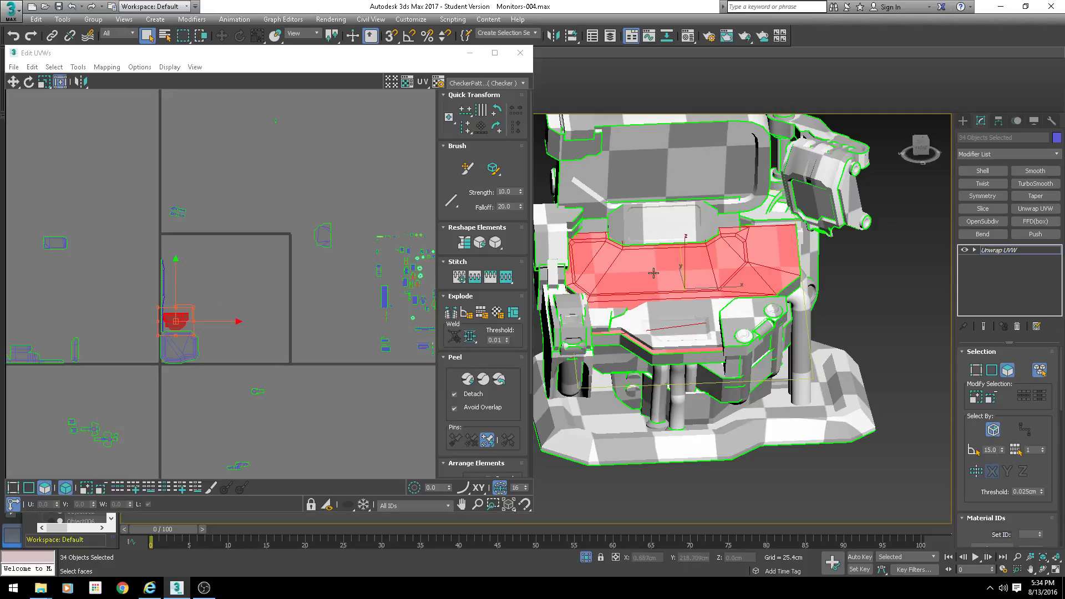
{"action": "left_click", "coordinate": [324, 238], "text": "ctrl"}
{"action": "left_click", "coordinate": [365, 244]}
{"action": "left_click_drag", "start_coordinate": [321, 244], "coordinate": [292, 267]}
{"action": "middle_click_drag", "start_coordinate": [688, 355], "coordinate": [644, 310], "text": "alt"}
{"action": "scroll", "coordinate": [273, 273], "scroll_direction": "up", "scroll_amount": 2}
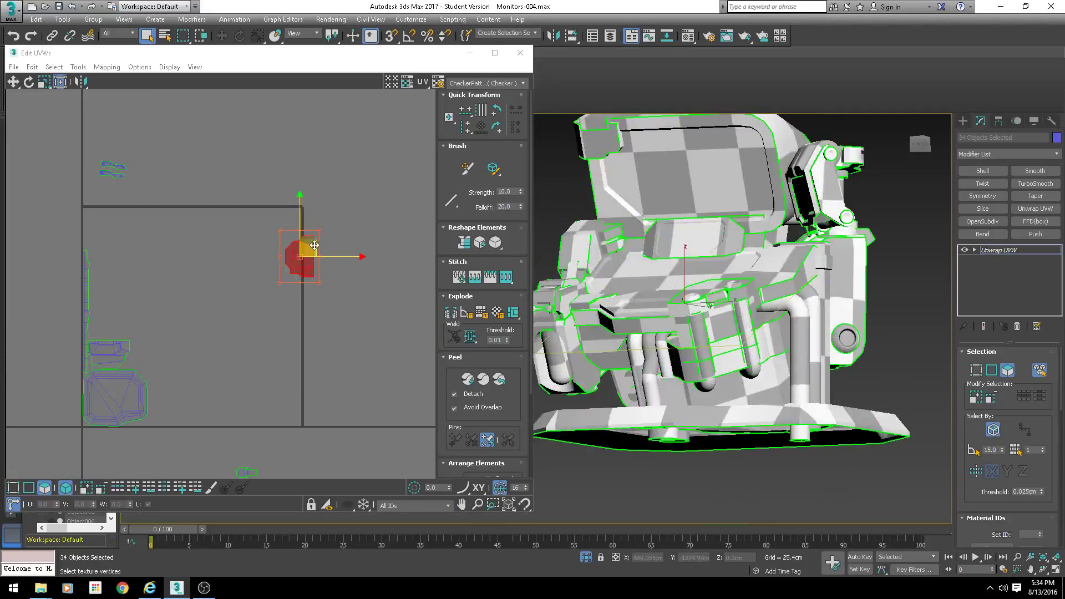
{"action": "left_click_drag", "start_coordinate": [315, 245], "coordinate": [145, 311]}
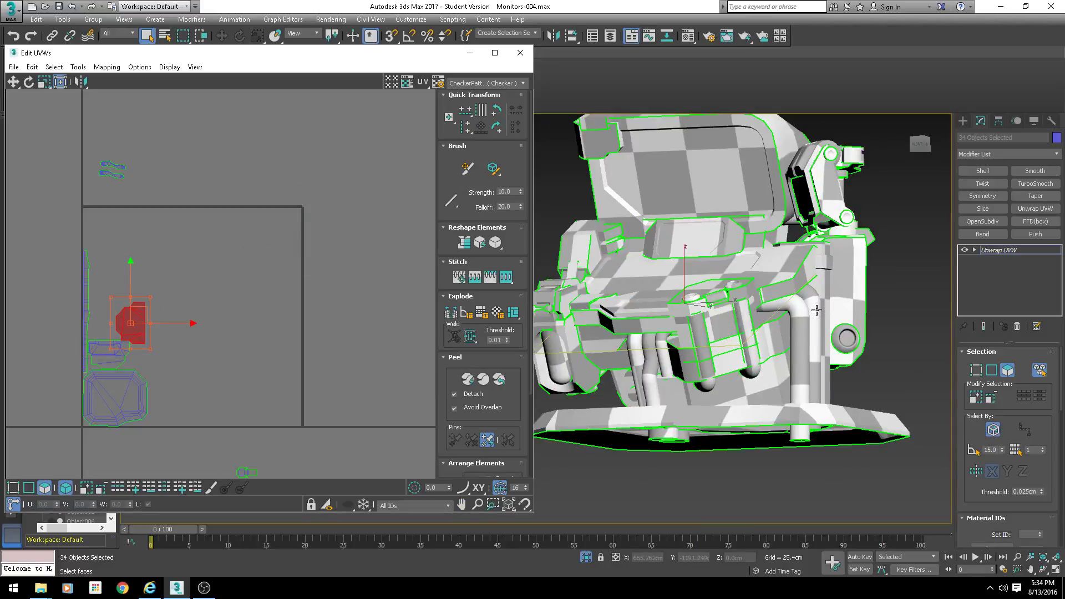
Rotate the console's underside shell 90 degrees and place it directly above the console panel shell, beside the strip
{"action": "scroll", "coordinate": [678, 320], "scroll_direction": "up", "scroll_amount": 2}
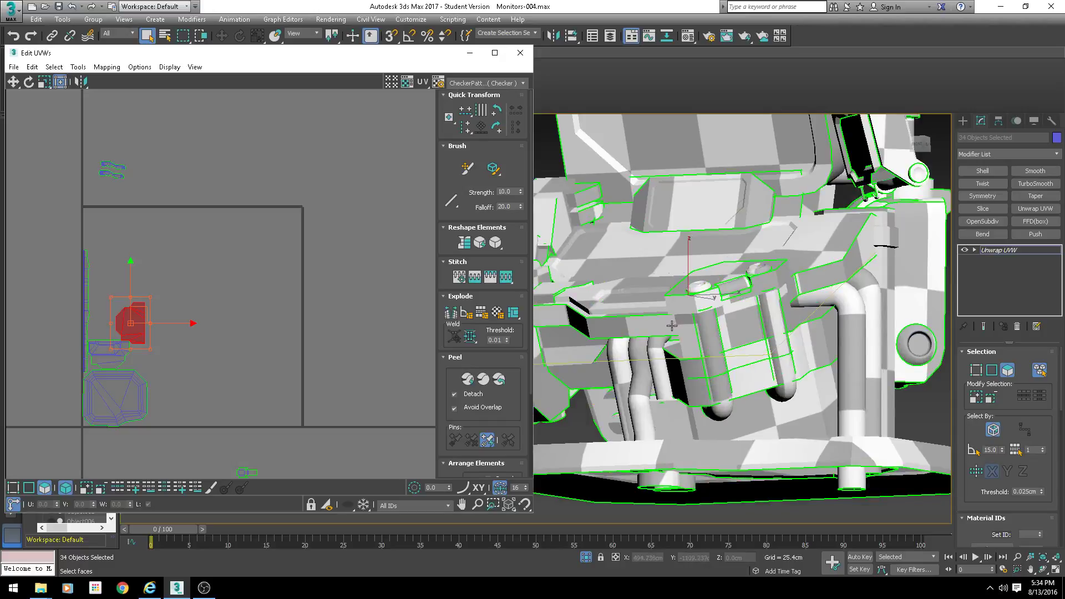
{"action": "mouse_move", "coordinate": [672, 326]}
{"action": "middle_mouse_down", "text": "alt"}
{"action": "mouse_move", "coordinate": [600, 300]}
{"action": "mouse_move", "coordinate": [556, 308]}
{"action": "mouse_move", "coordinate": [596, 327]}
{"action": "mouse_move", "coordinate": [616, 300]}
{"action": "mouse_move", "coordinate": [598, 292]}
{"action": "mouse_move", "coordinate": [700, 319]}
{"action": "mouse_move", "coordinate": [689, 303]}
{"action": "mouse_move", "coordinate": [666, 311]}
{"action": "middle_mouse_up", "text": "alt"}
{"action": "key", "text": "F3"}
{"action": "key", "text": "F3"}
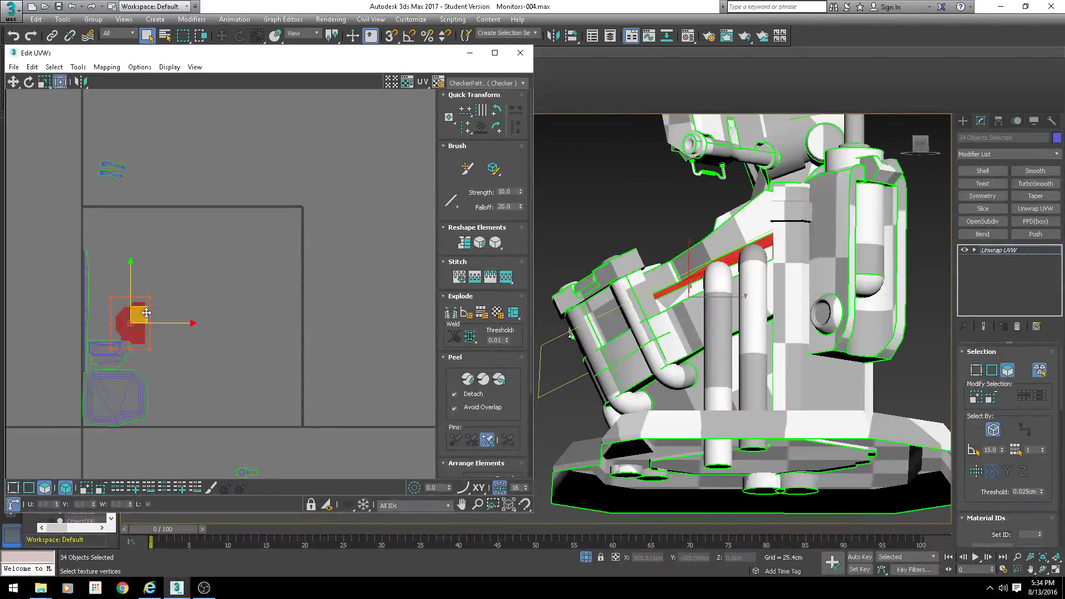
{"action": "scroll", "coordinate": [172, 314], "scroll_direction": "up", "scroll_amount": 4}
{"action": "scroll", "coordinate": [221, 293], "scroll_direction": "up", "scroll_amount": 1}
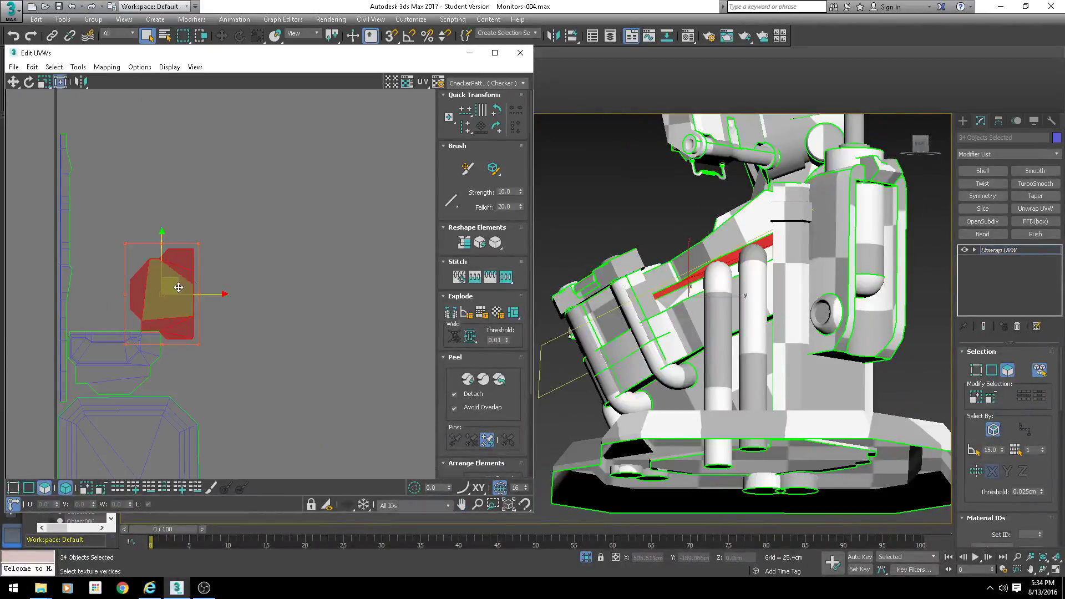
{"action": "left_click_drag", "start_coordinate": [178, 287], "coordinate": [133, 283]}
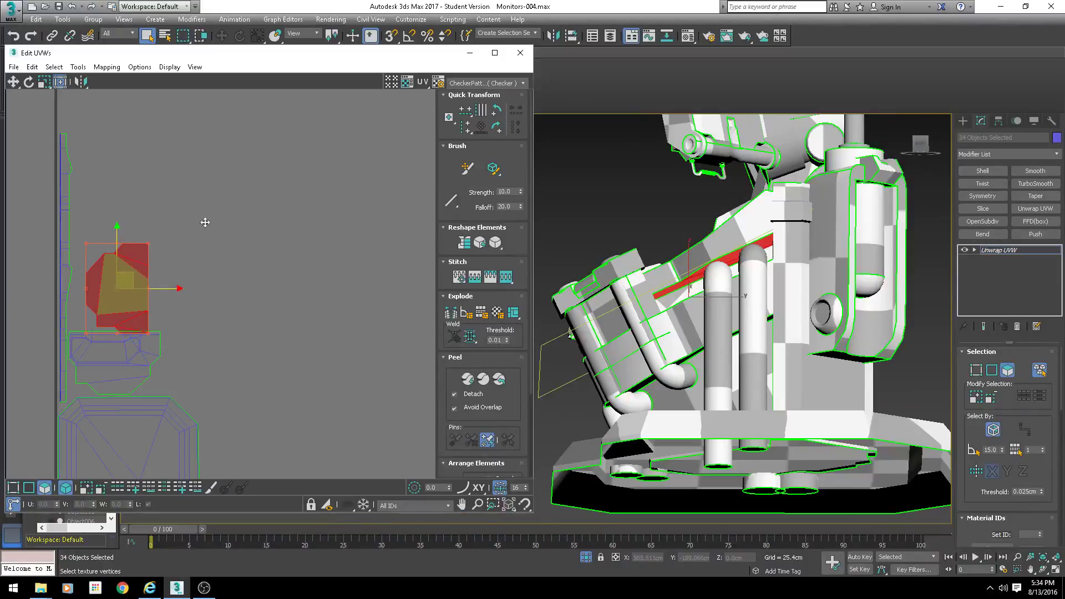
{"action": "left_click", "coordinate": [491, 129]}
{"action": "scroll", "coordinate": [262, 238], "scroll_direction": "up", "scroll_amount": 5}
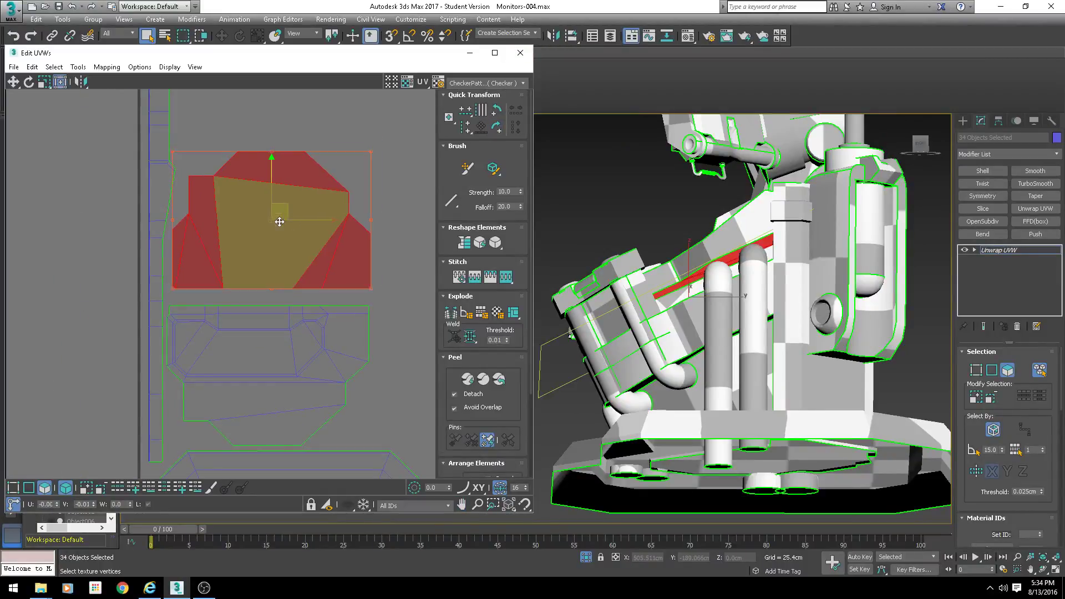
{"action": "left_click_drag", "start_coordinate": [279, 222], "coordinate": [281, 222]}
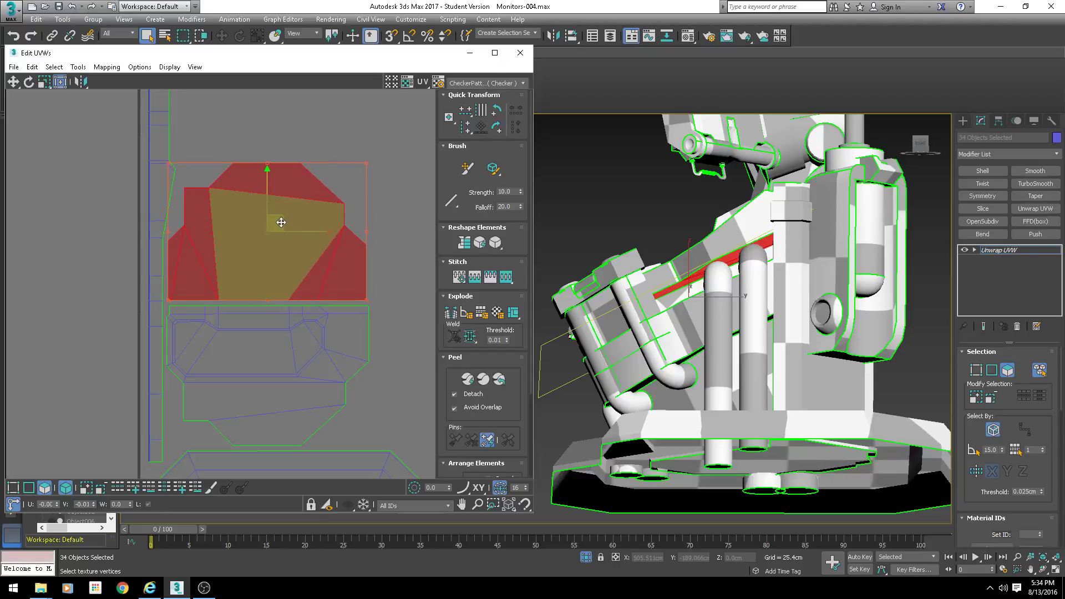
Switch the displayed map from the plain checker pattern to the Texture Checker image
{"action": "middle_click_drag", "start_coordinate": [661, 276], "coordinate": [735, 306], "text": "alt"}
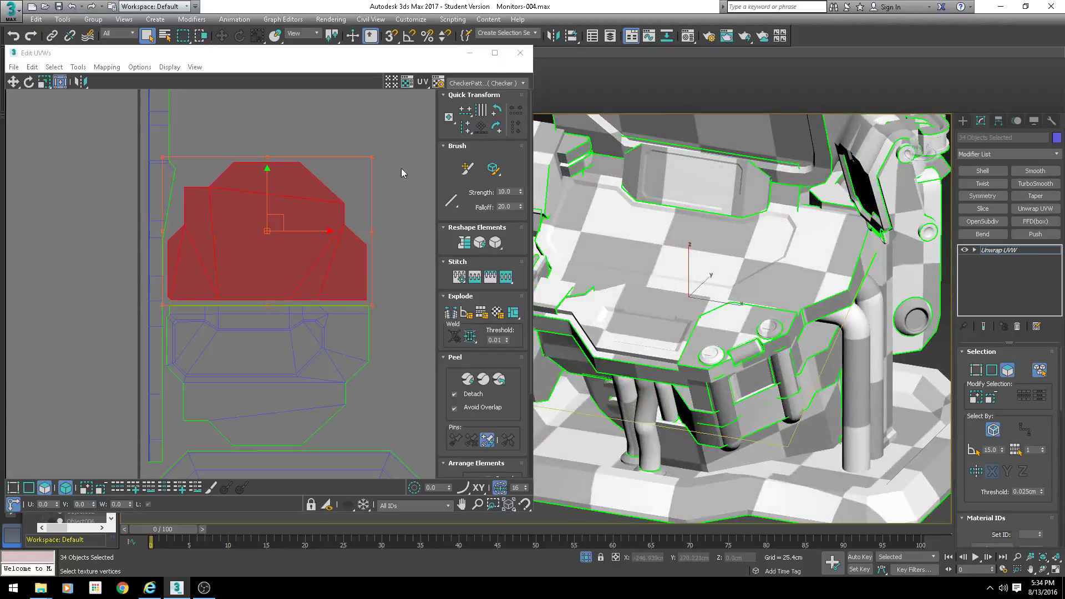
{"action": "left_click", "coordinate": [477, 87]}
{"action": "left_click", "coordinate": [478, 93]}
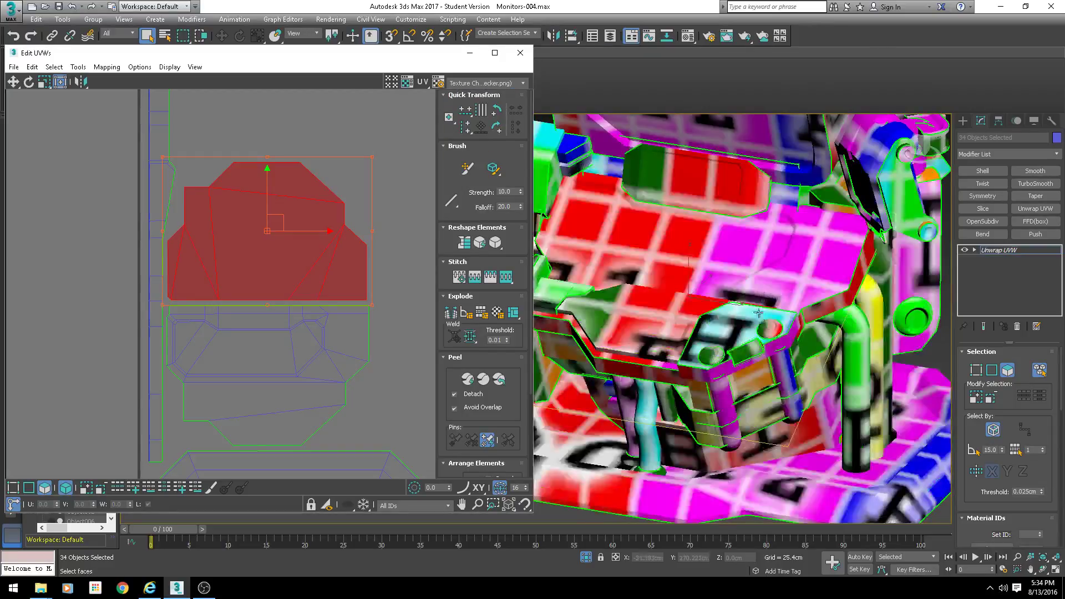
Scale the console's underside shell down slightly and evenly toward its lower-left corner
{"action": "middle_click_drag", "start_coordinate": [758, 313], "coordinate": [695, 242], "text": "alt"}
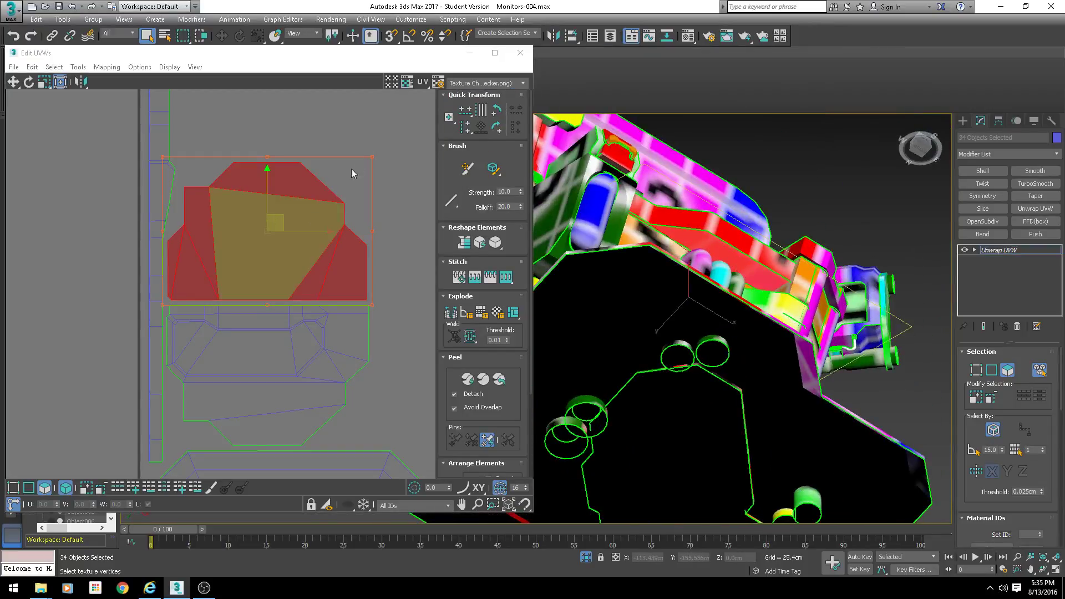
{"action": "left_click_drag", "start_coordinate": [372, 159], "coordinate": [359, 182]}
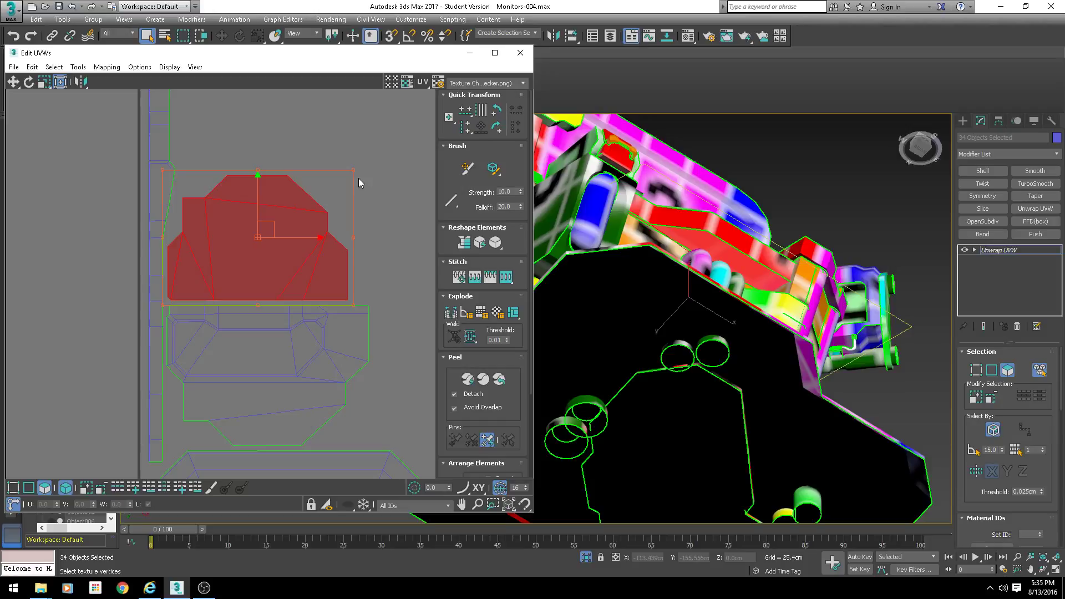
{"action": "scroll", "coordinate": [670, 307], "scroll_direction": "down", "scroll_amount": 2}
{"action": "middle_click_drag", "start_coordinate": [738, 316], "coordinate": [722, 362], "text": "alt"}
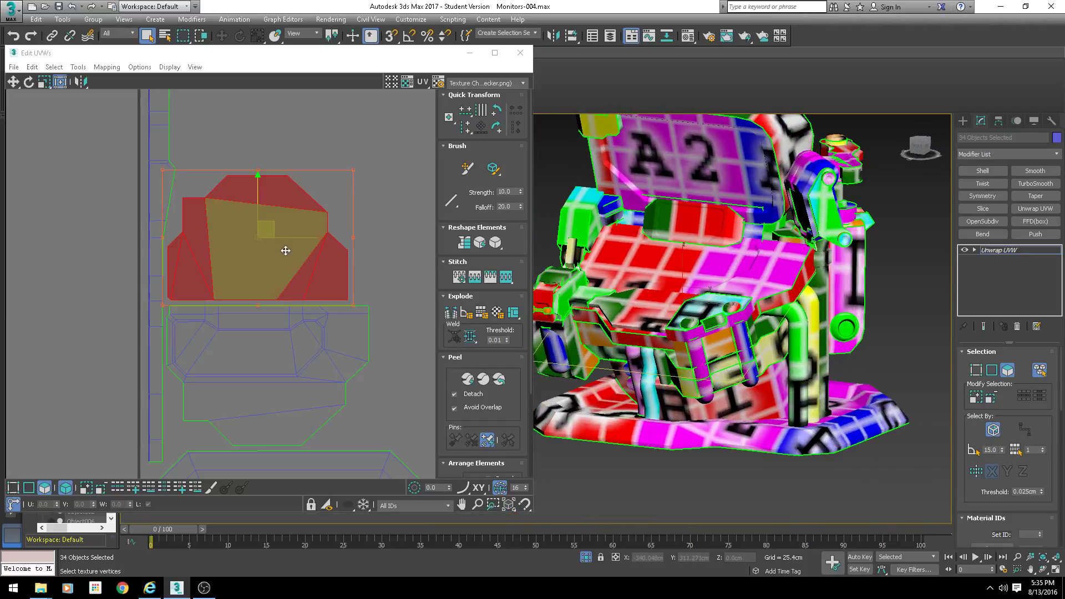
Try narrowing the console's underside shell horizontally and undo the change
{"action": "middle_click_drag", "start_coordinate": [360, 275], "coordinate": [326, 280]}
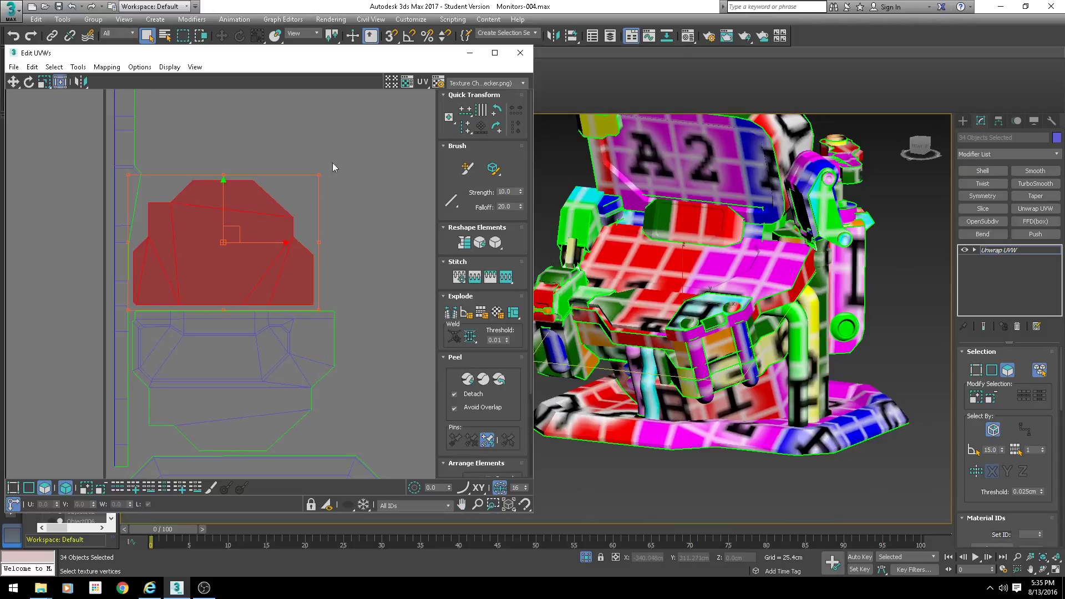
{"action": "left_click_drag", "start_coordinate": [320, 175], "coordinate": [308, 175]}
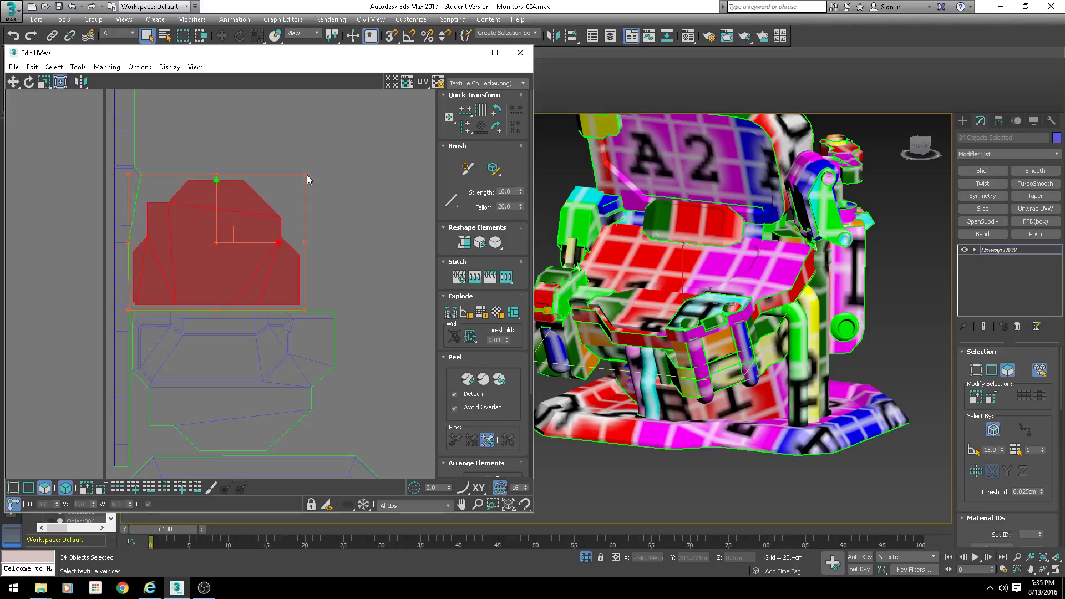
{"action": "key", "text": "ctrl+z"}
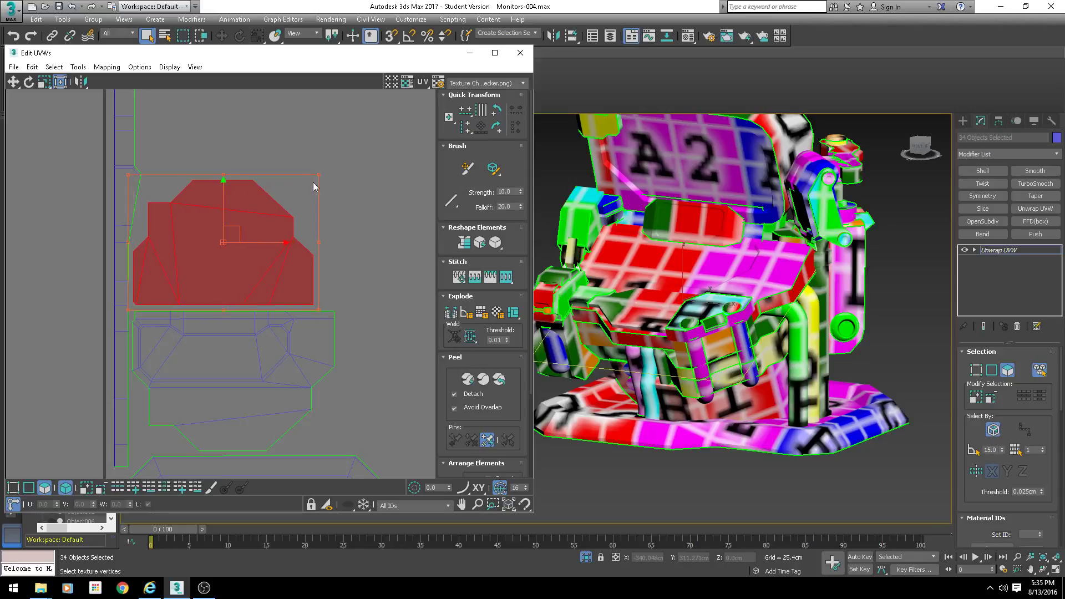
{"action": "middle_click_drag", "start_coordinate": [652, 262], "coordinate": [650, 309]}
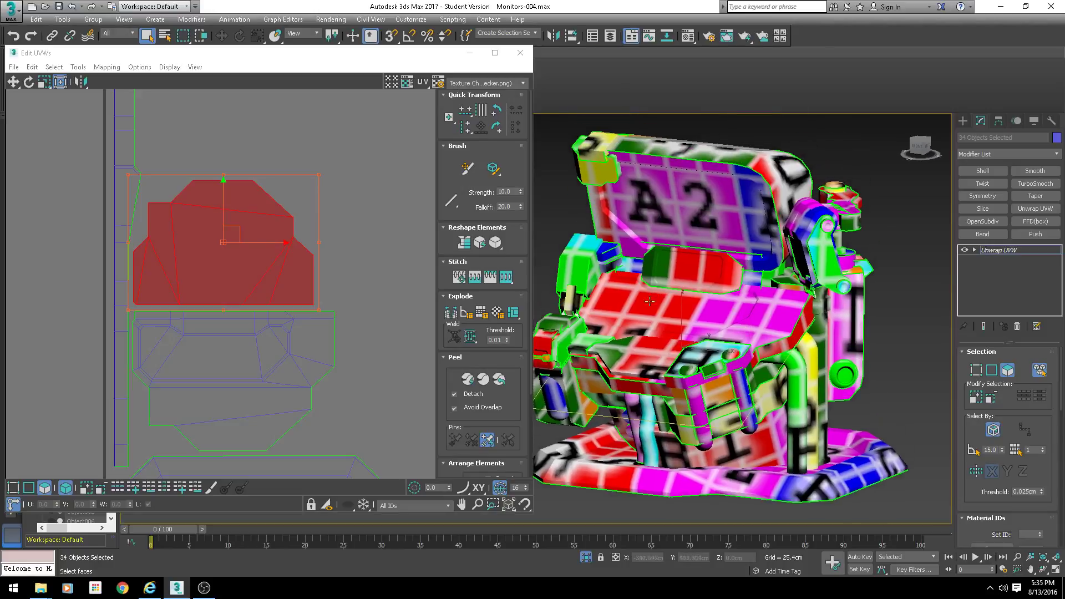
{"action": "scroll", "coordinate": [649, 309], "scroll_direction": "up", "scroll_amount": 3}
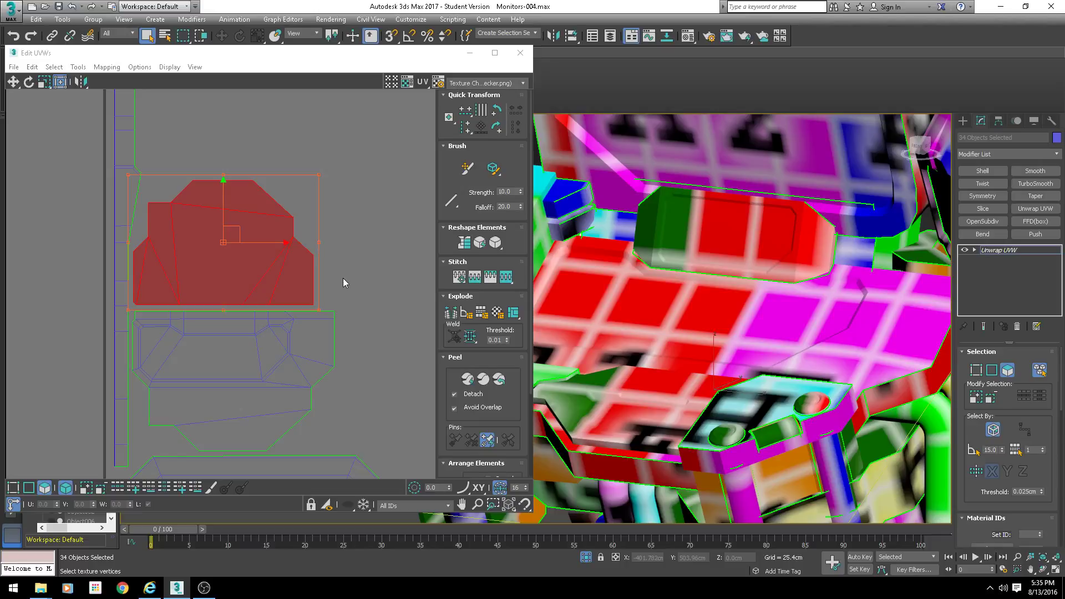
{"action": "scroll", "coordinate": [339, 300], "scroll_direction": "down", "scroll_amount": 8}
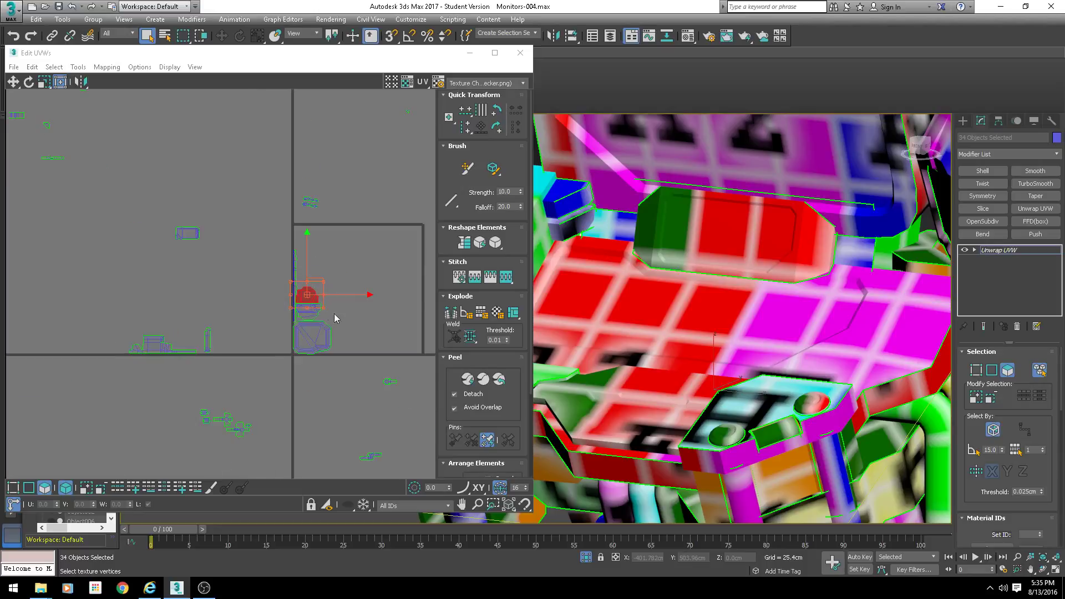
Switch the displayed map from the Texture Checker image back to the plain checker pattern
{"action": "middle_click_drag", "start_coordinate": [334, 315], "coordinate": [272, 304]}
{"action": "scroll", "coordinate": [254, 276], "scroll_direction": "up", "scroll_amount": 3}
{"action": "middle_click_drag", "start_coordinate": [688, 355], "coordinate": [727, 317], "text": "alt"}
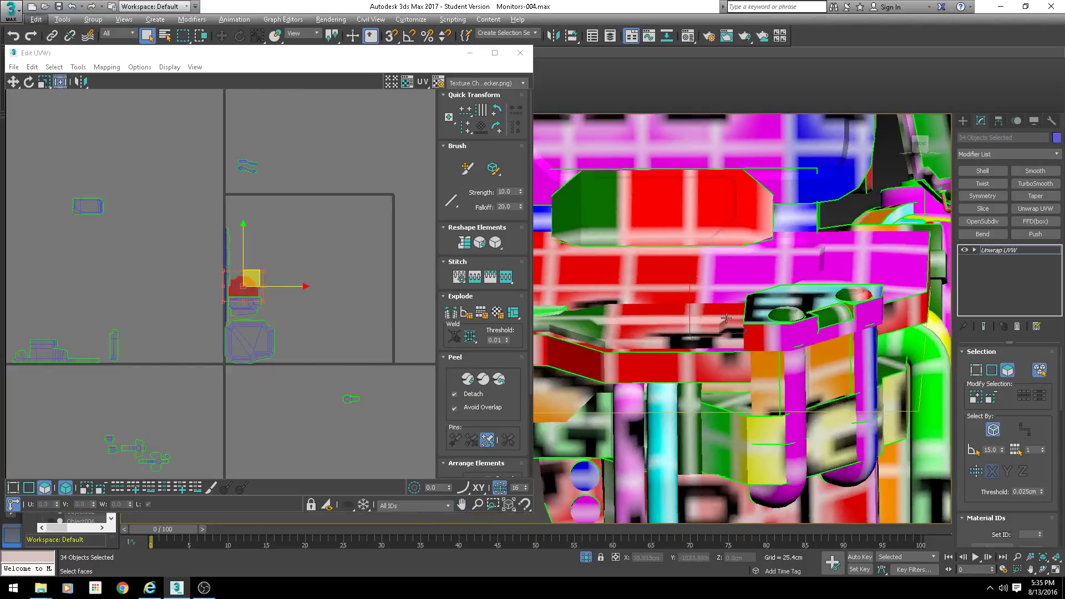
{"action": "key", "text": "z"}
{"action": "left_click", "coordinate": [475, 82]}
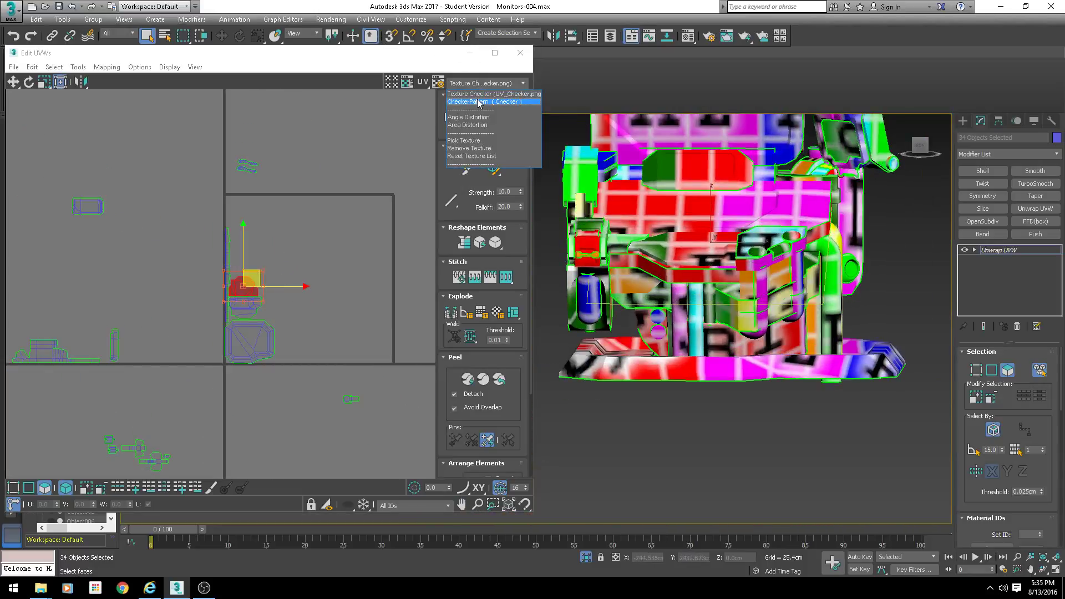
{"action": "left_click", "coordinate": [483, 96]}
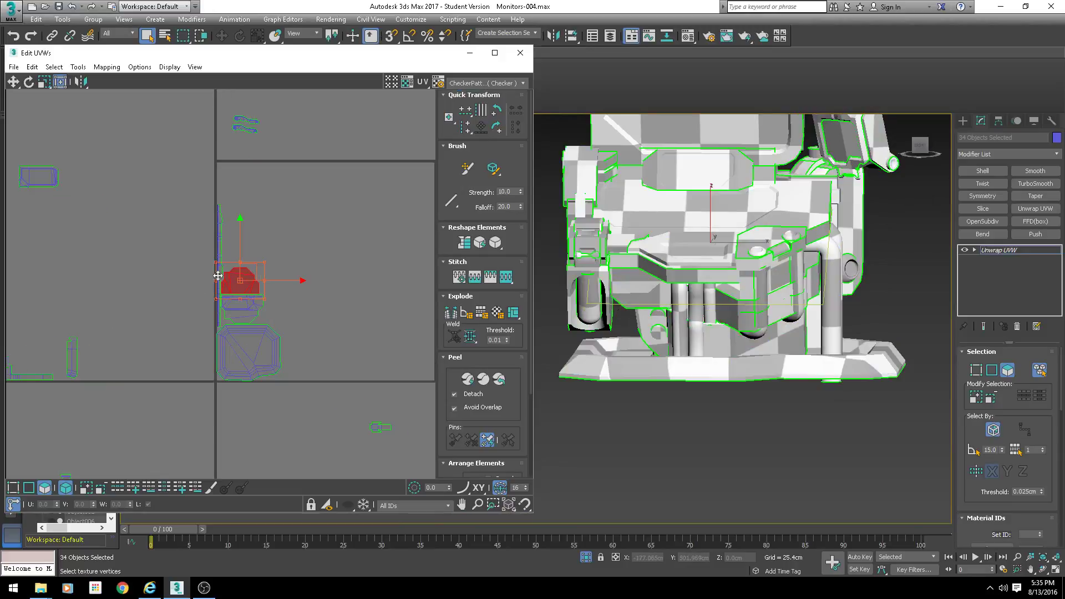
{"action": "scroll", "coordinate": [217, 283], "scroll_direction": "down", "scroll_amount": 3}
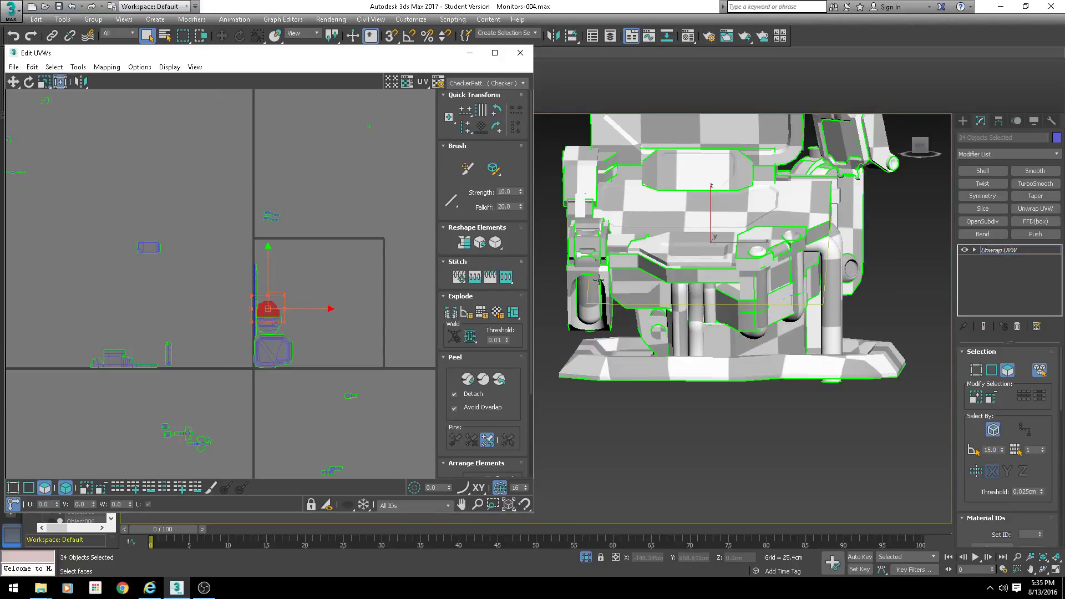
Select the console's front ledge shell on the model and move it into the tile above the underside shell, beside the strip
{"action": "middle_click_drag", "start_coordinate": [638, 205], "coordinate": [671, 236], "text": "alt"}
{"action": "left_click", "coordinate": [671, 236]}
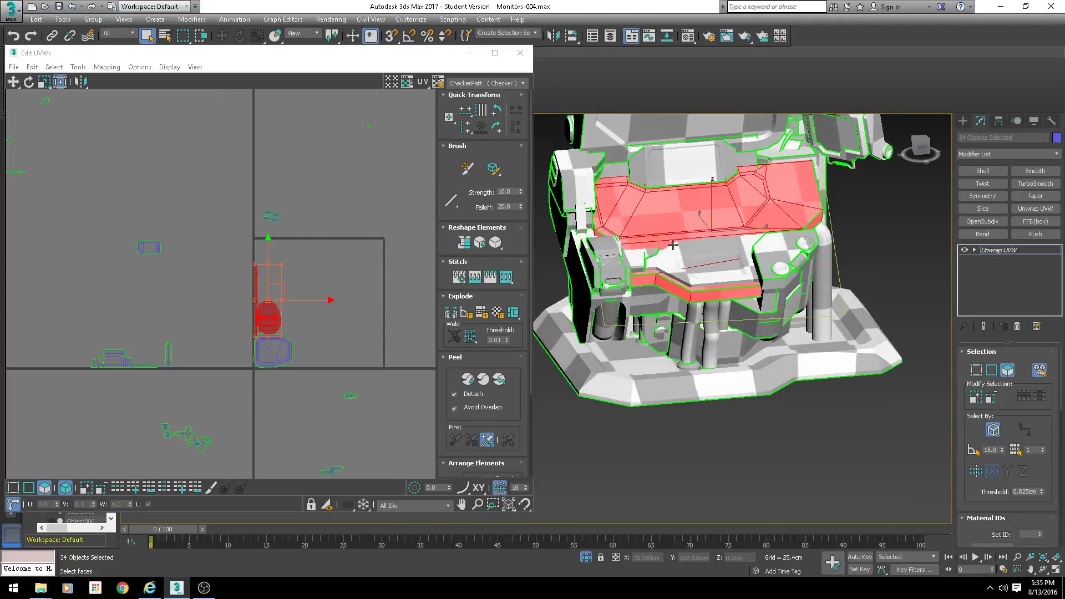
{"action": "left_click", "coordinate": [683, 259]}
{"action": "scroll", "coordinate": [266, 312], "scroll_direction": "down", "scroll_amount": 6}
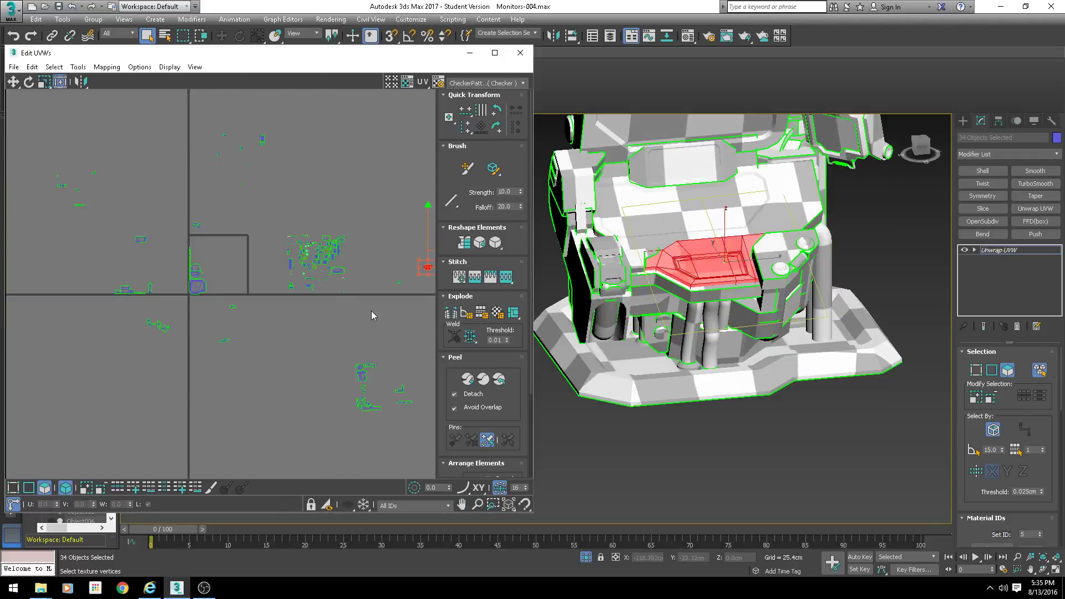
{"action": "middle_click_drag", "start_coordinate": [309, 286], "coordinate": [374, 264]}
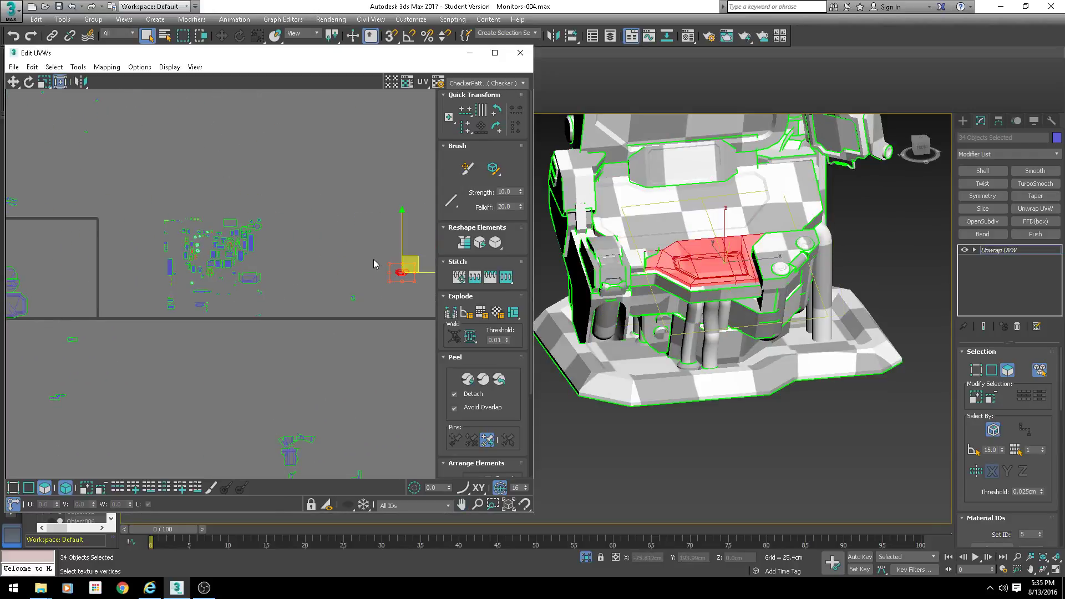
{"action": "left_click_drag", "start_coordinate": [417, 258], "coordinate": [29, 249]}
{"action": "middle_click_drag", "start_coordinate": [33, 272], "coordinate": [261, 276]}
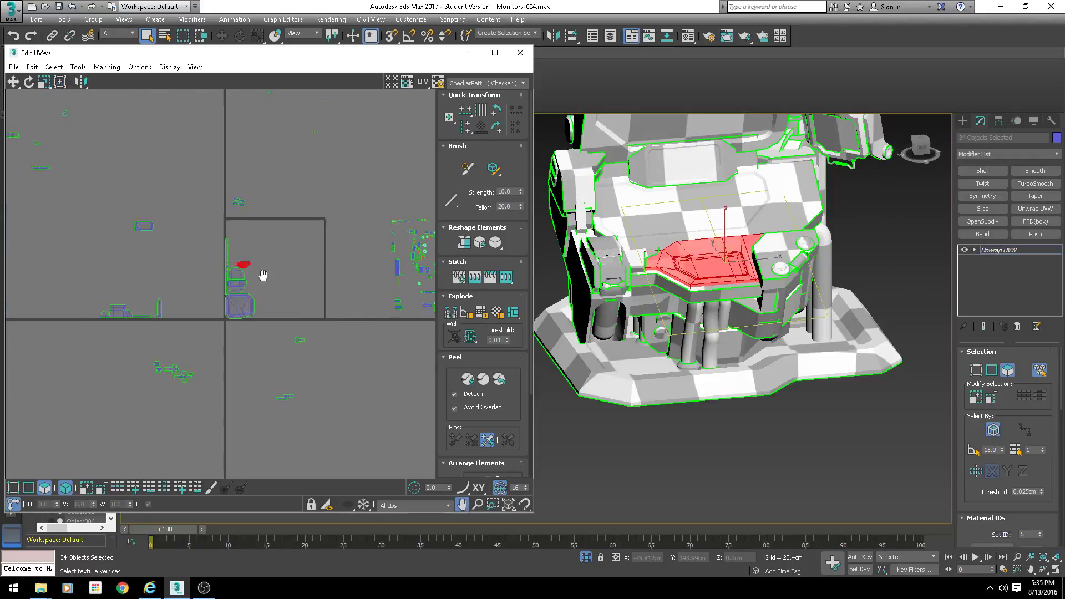
{"action": "scroll", "coordinate": [213, 266], "scroll_direction": "up", "scroll_amount": 5}
{"action": "scroll", "coordinate": [391, 267], "scroll_direction": "up", "scroll_amount": 3}
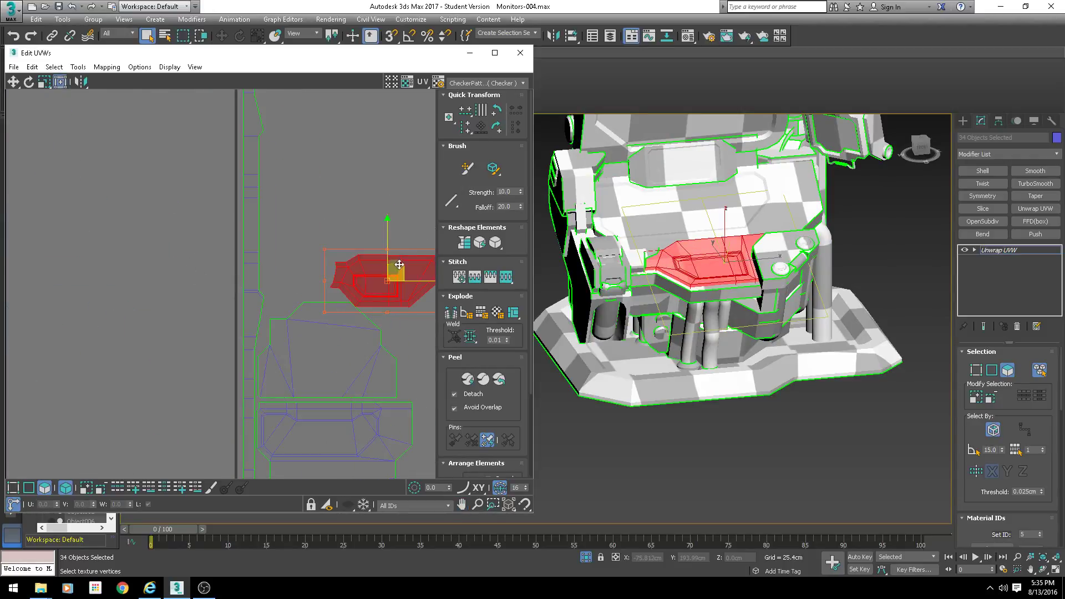
{"action": "left_click_drag", "start_coordinate": [395, 266], "coordinate": [324, 216]}
{"action": "scroll", "coordinate": [327, 263], "scroll_direction": "up", "scroll_amount": 3}
{"action": "scroll", "coordinate": [277, 267], "scroll_direction": "down", "scroll_amount": 3}
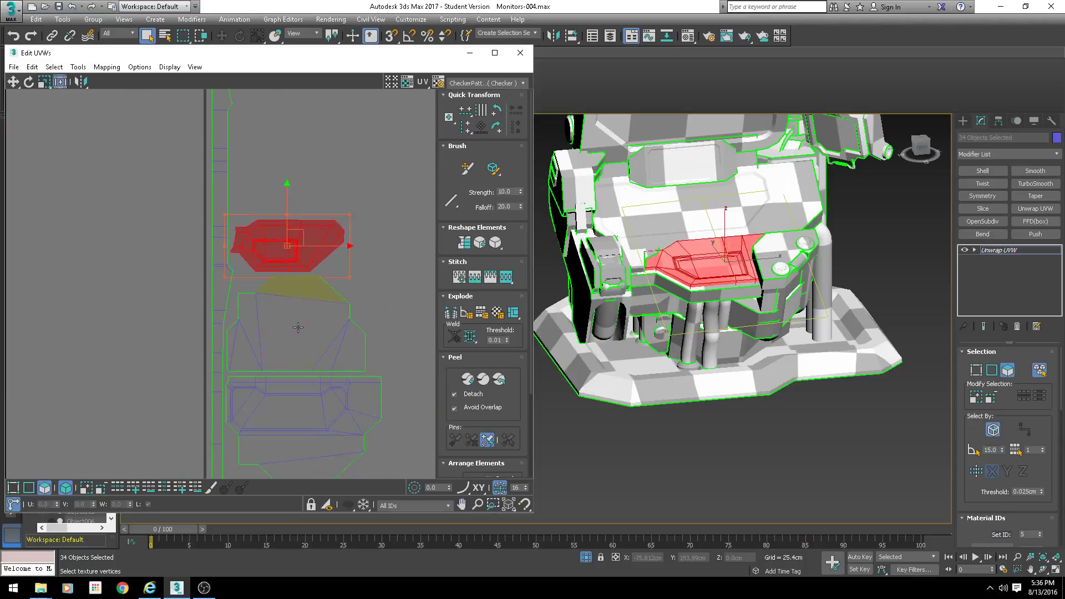
Move the console's underside shell to the right of the console panel shell and place the ledge shell directly above the panel shell
{"action": "left_click", "coordinate": [310, 332]}
{"action": "middle_click_drag", "start_coordinate": [342, 368], "coordinate": [235, 255]}
{"action": "scroll", "coordinate": [232, 255], "scroll_direction": "down", "scroll_amount": 1}
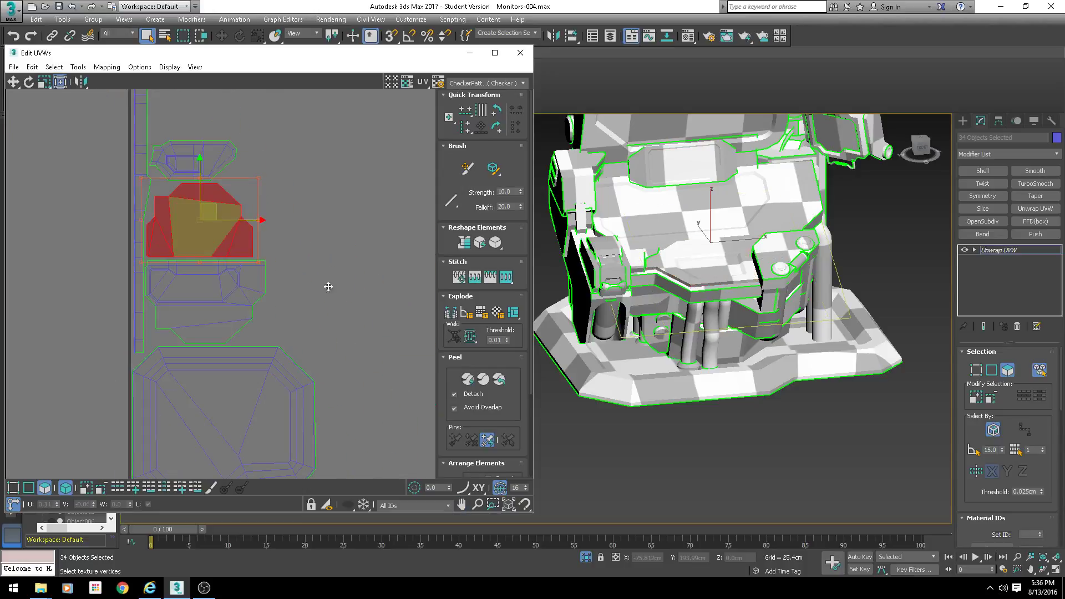
{"action": "mouse_move", "coordinate": [329, 286]}
{"action": "left_mouse_down"}
{"action": "mouse_move", "coordinate": [340, 304]}
{"action": "mouse_move", "coordinate": [329, 298]}
{"action": "left_mouse_up"}
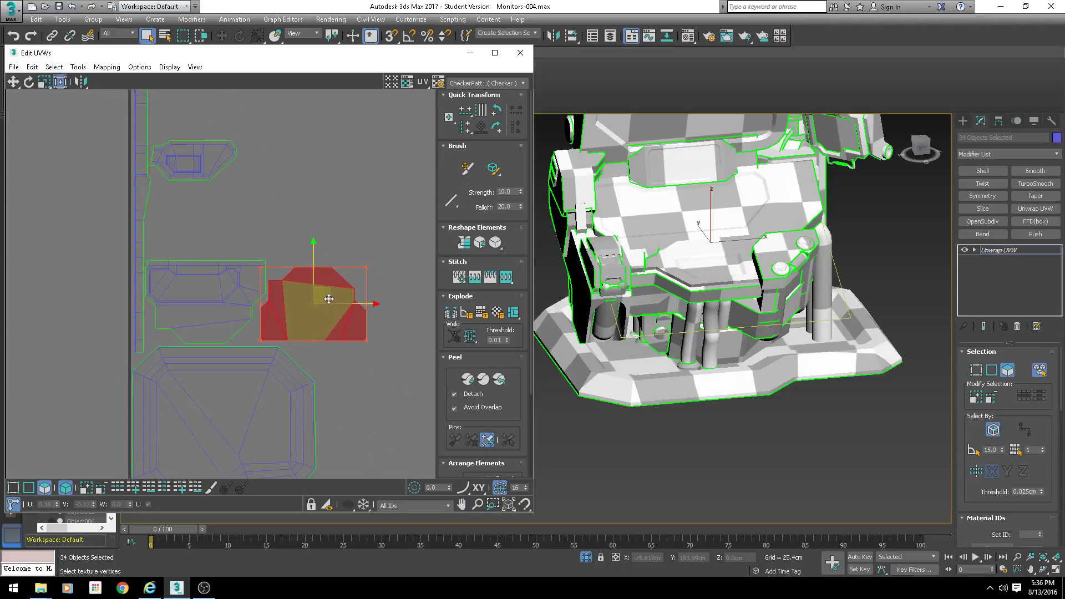
{"action": "left_click_drag", "start_coordinate": [198, 162], "coordinate": [196, 240]}
{"action": "scroll", "coordinate": [196, 239], "scroll_direction": "up", "scroll_amount": 3}
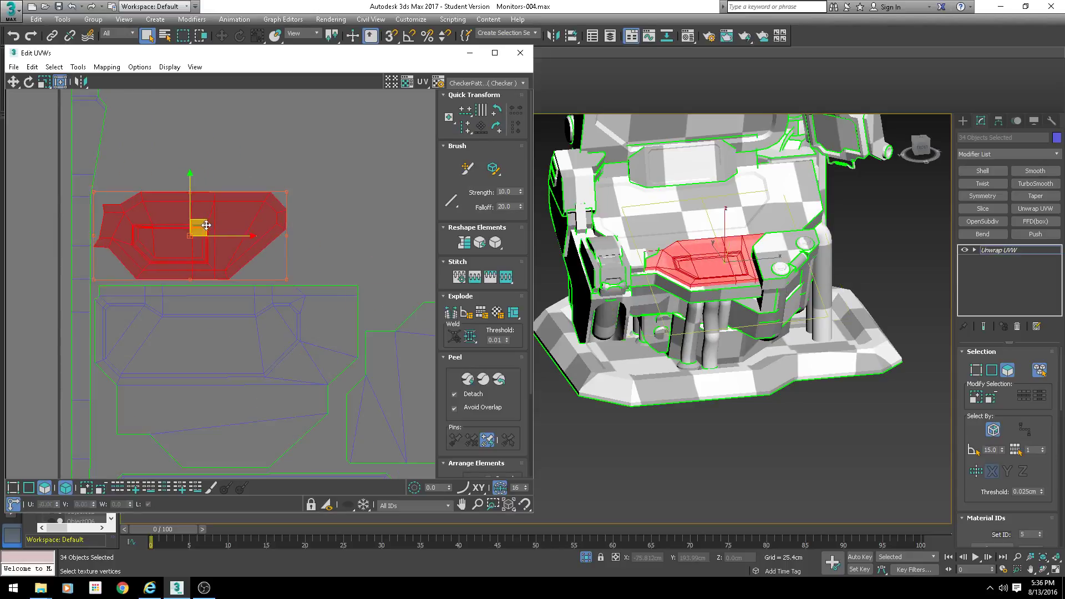
{"action": "scroll", "coordinate": [214, 303], "scroll_direction": "down", "scroll_amount": 5}
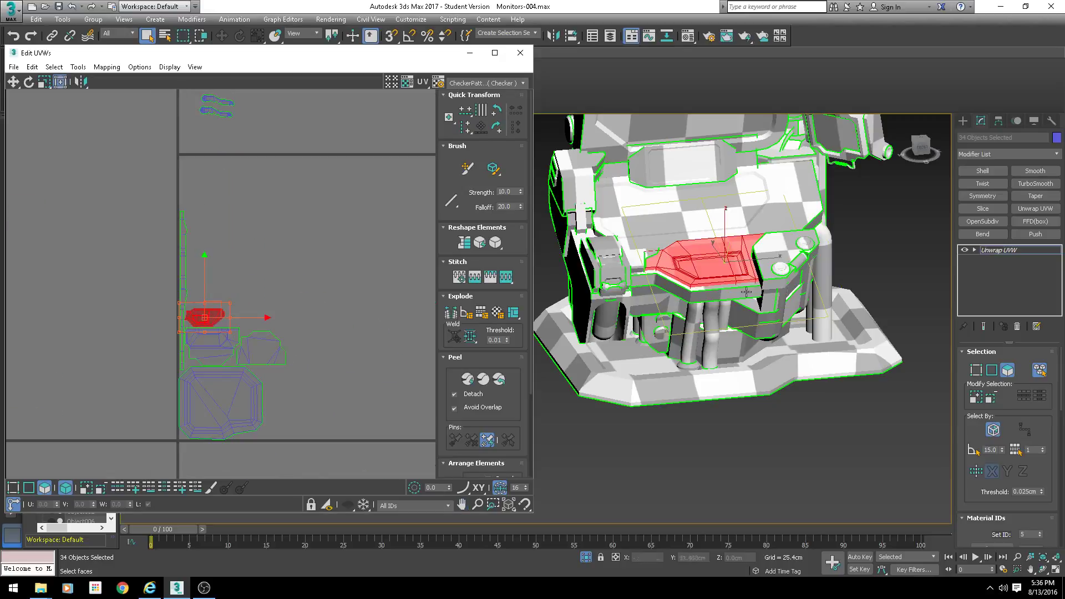
Select the small shell at the ledge's left end and place it in the tile directly right of the ledge shell
{"action": "left_click", "coordinate": [645, 260]}
{"action": "scroll", "coordinate": [307, 248], "scroll_direction": "down", "scroll_amount": 5}
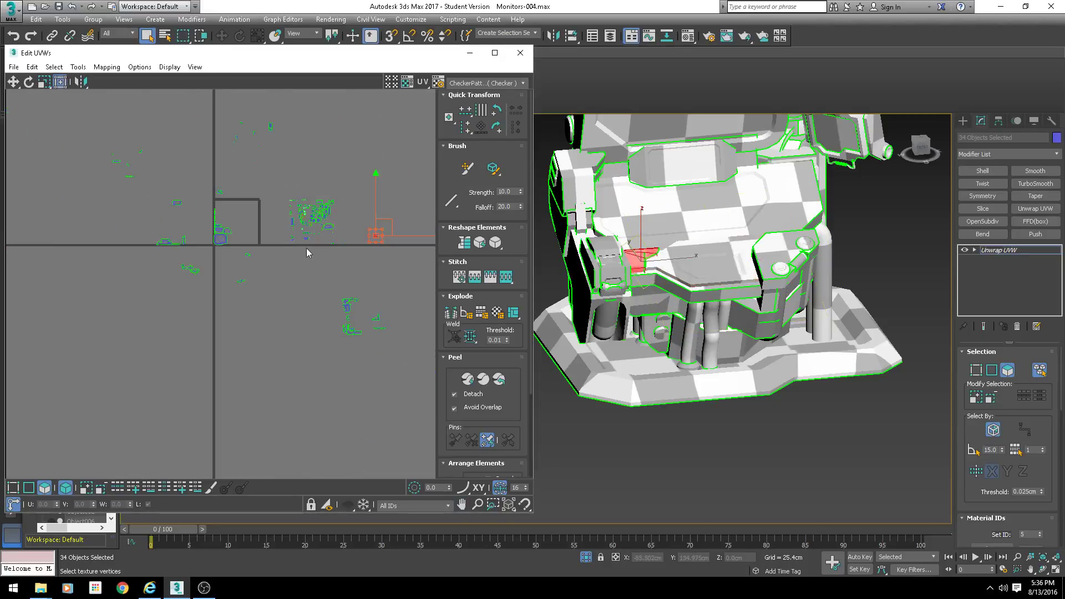
{"action": "left_click_drag", "start_coordinate": [369, 233], "coordinate": [210, 220]}
{"action": "scroll", "coordinate": [209, 221], "scroll_direction": "up", "scroll_amount": 5}
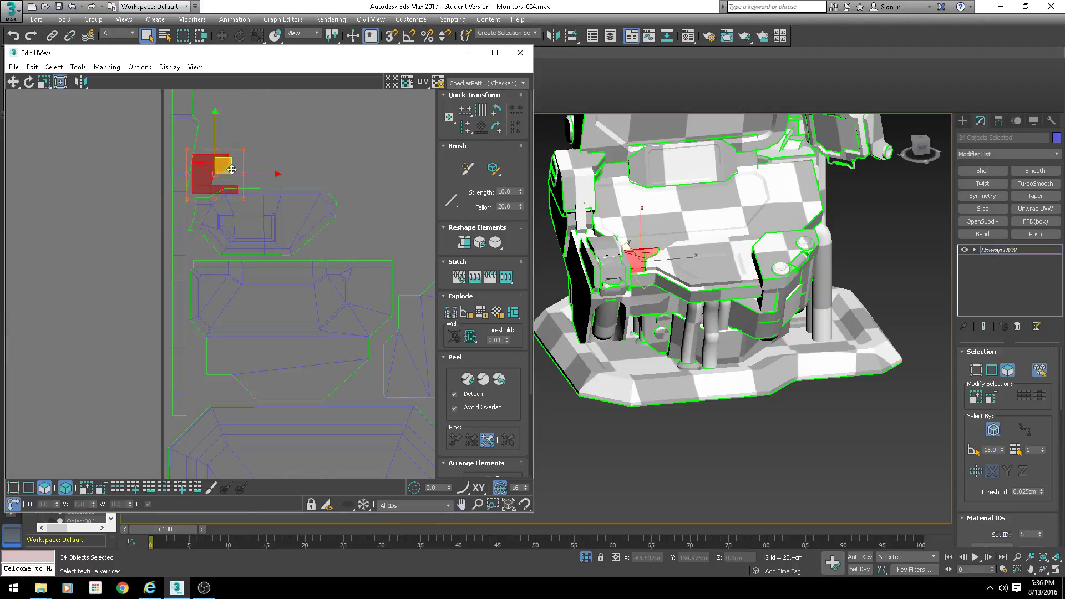
{"action": "left_click_drag", "start_coordinate": [222, 174], "coordinate": [379, 232]}
Select the raised octagonal panel below the monitor screen and place its shell directly above the ledge shell, beside the strip
{"action": "scroll", "coordinate": [681, 232], "scroll_direction": "down", "scroll_amount": 6}
{"action": "middle_click_drag", "start_coordinate": [681, 232], "coordinate": [662, 264]}
{"action": "scroll", "coordinate": [661, 250], "scroll_direction": "up", "scroll_amount": 4}
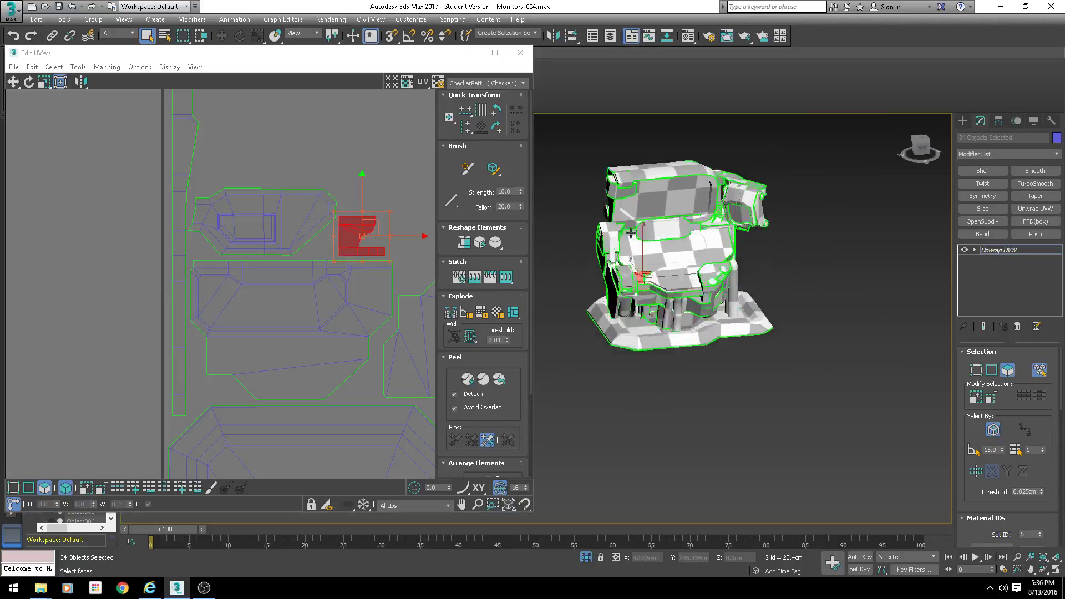
{"action": "left_click", "coordinate": [674, 222]}
{"action": "scroll", "coordinate": [313, 248], "scroll_direction": "down", "scroll_amount": 8}
{"action": "middle_click_drag", "start_coordinate": [316, 257], "coordinate": [181, 291]}
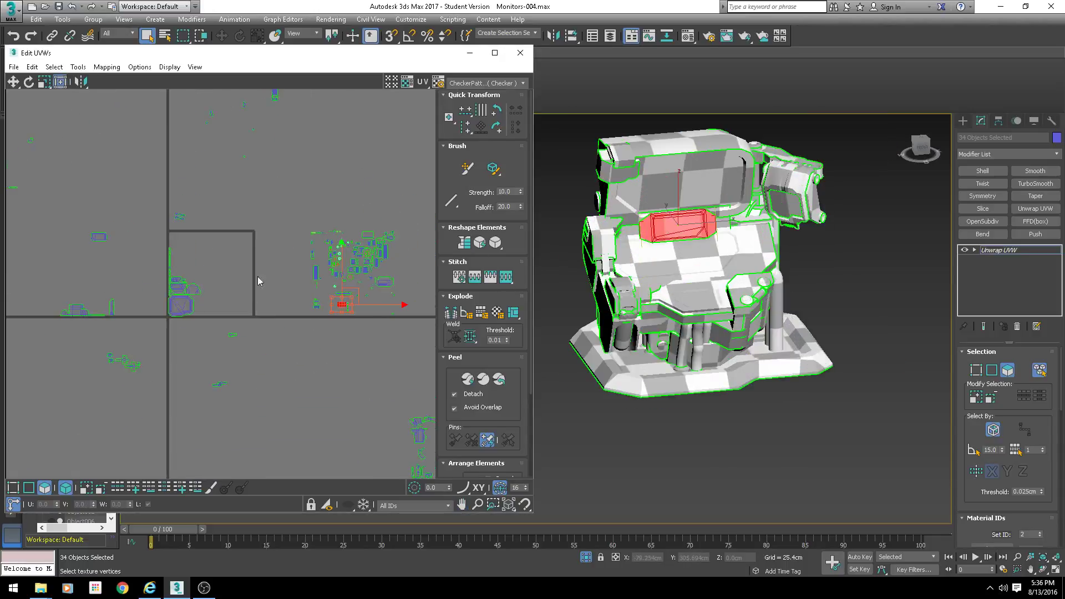
{"action": "scroll", "coordinate": [378, 311], "scroll_direction": "up", "scroll_amount": 2}
{"action": "middle_click_drag", "start_coordinate": [290, 272], "coordinate": [378, 307]}
{"action": "left_click_drag", "start_coordinate": [378, 308], "coordinate": [104, 260]}
{"action": "scroll", "coordinate": [105, 259], "scroll_direction": "up", "scroll_amount": 5}
{"action": "middle_click_drag", "start_coordinate": [104, 259], "coordinate": [245, 245]}
{"action": "scroll", "coordinate": [240, 246], "scroll_direction": "up", "scroll_amount": 4}
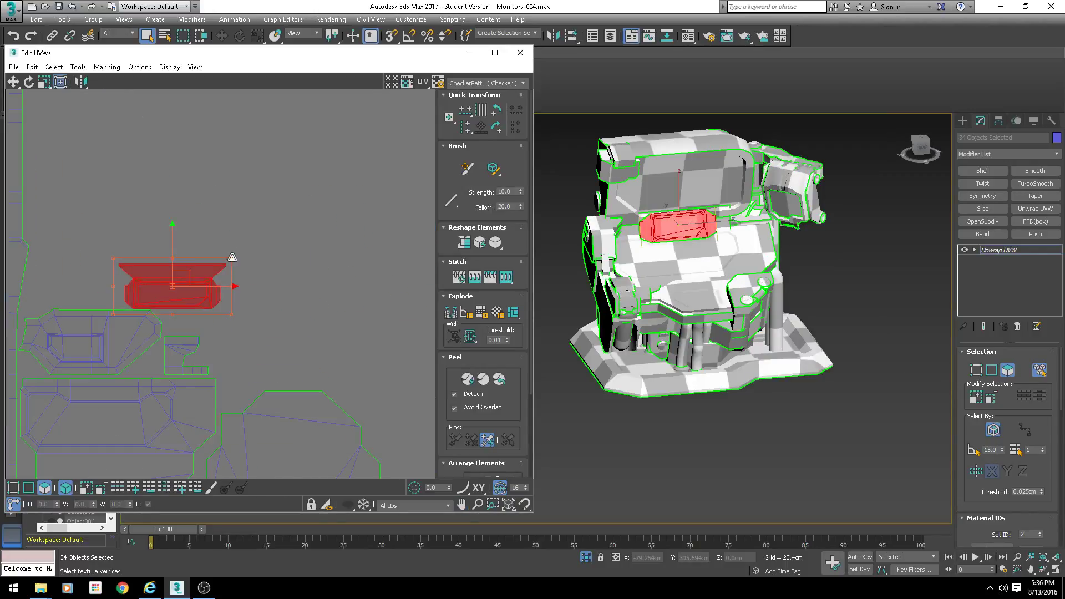
{"action": "middle_click_drag", "start_coordinate": [187, 266], "coordinate": [352, 249]}
{"action": "scroll", "coordinate": [352, 249], "scroll_direction": "up", "scroll_amount": 3}
{"action": "left_click_drag", "start_coordinate": [340, 262], "coordinate": [190, 268]}
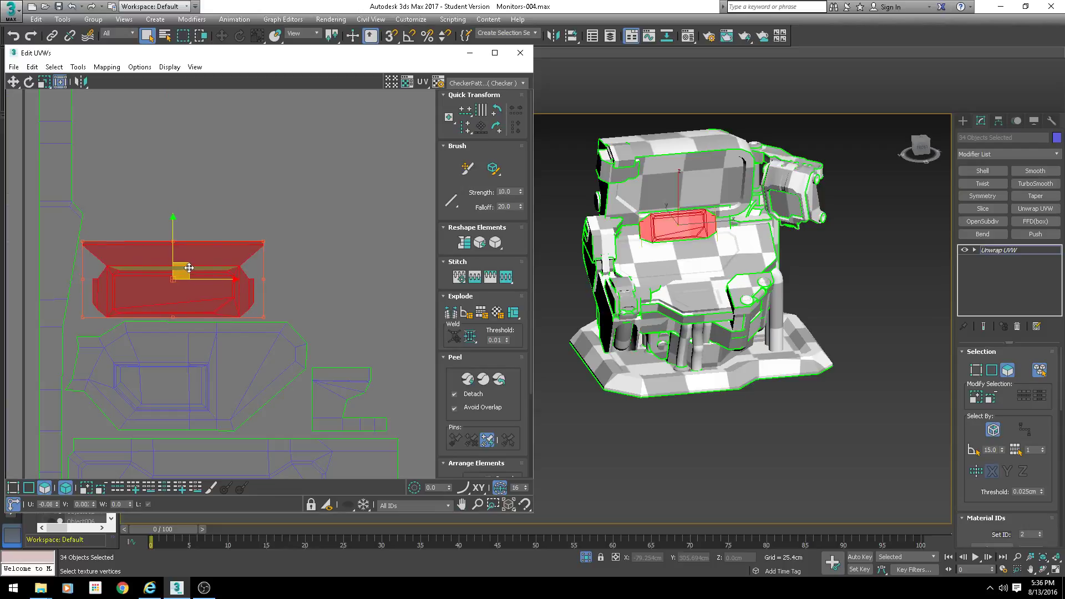
Select only the screen shell among the monitor's shells and move it into the tile above the packed console shells
{"action": "left_click", "coordinate": [244, 202]}
{"action": "scroll", "coordinate": [245, 202], "scroll_direction": "down", "scroll_amount": 6}
{"action": "middle_click_drag", "start_coordinate": [266, 202], "coordinate": [318, 285]}
{"action": "scroll", "coordinate": [319, 286], "scroll_direction": "down", "scroll_amount": 1}
{"action": "middle_click_drag", "start_coordinate": [389, 287], "coordinate": [195, 286]}
{"action": "scroll", "coordinate": [195, 285], "scroll_direction": "down", "scroll_amount": 1}
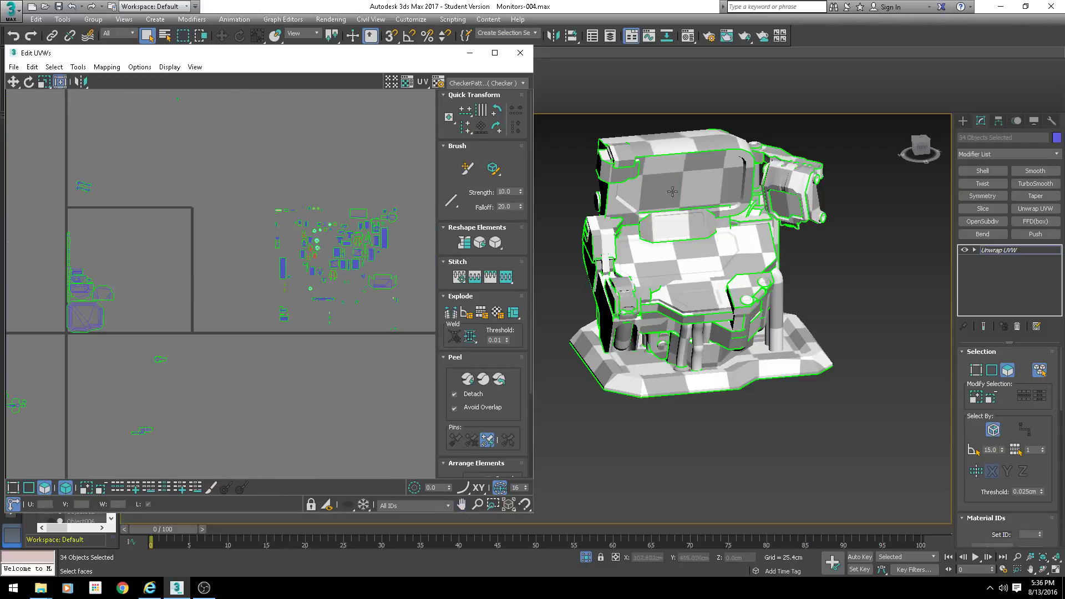
{"action": "left_click", "coordinate": [672, 192]}
{"action": "scroll", "coordinate": [309, 249], "scroll_direction": "up", "scroll_amount": 6}
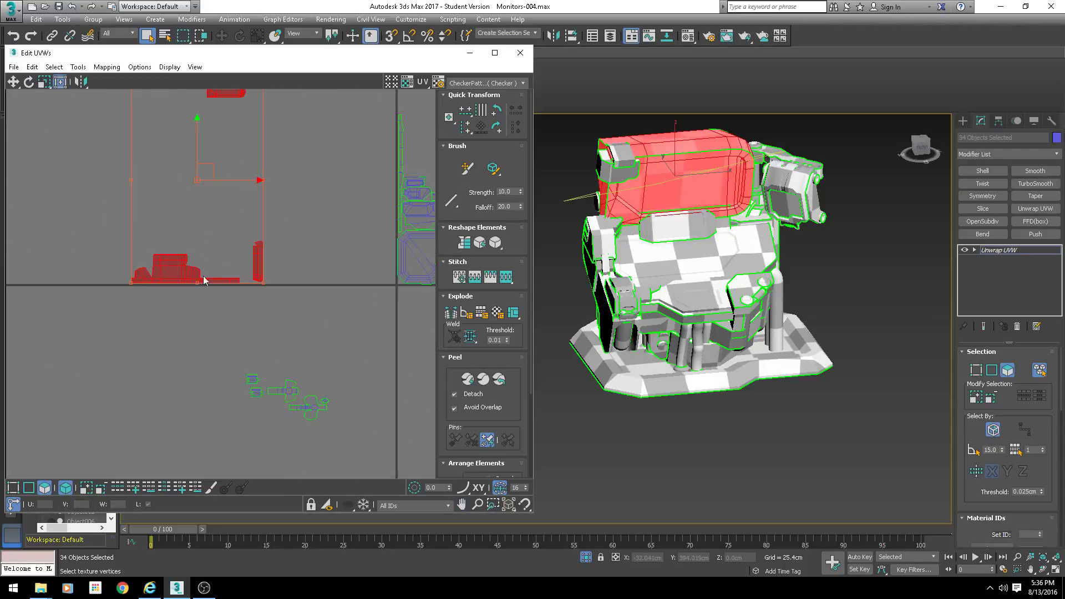
{"action": "left_click", "coordinate": [237, 159]}
{"action": "middle_click_drag", "start_coordinate": [237, 103], "coordinate": [213, 169]}
{"action": "left_click_drag", "start_coordinate": [207, 153], "coordinate": [410, 228]}
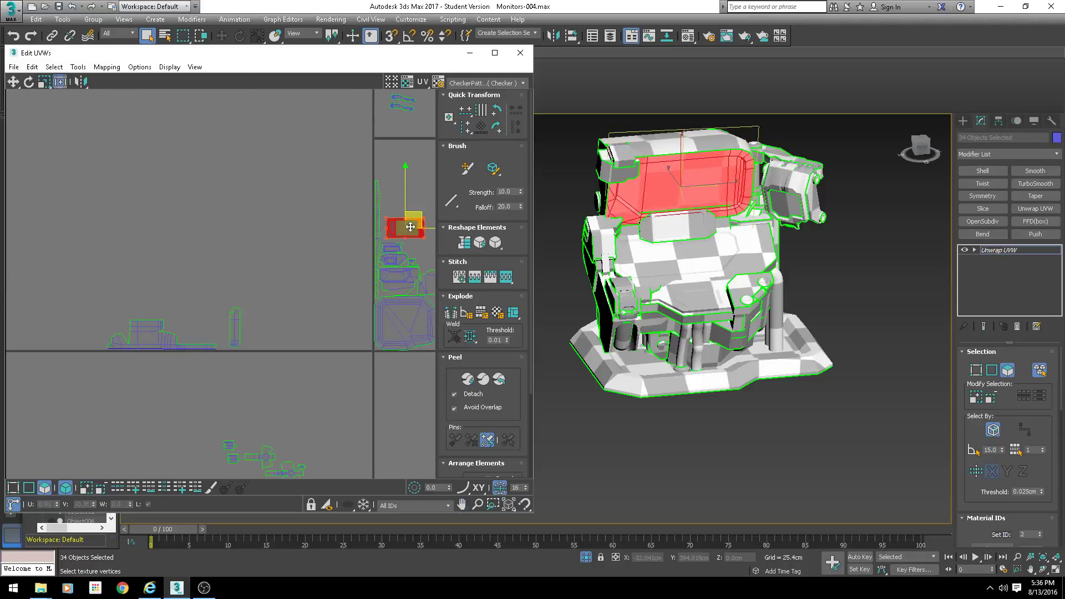
Position the monitor's screen shell directly above the octagonal panel shell, close to the strip
{"action": "scroll", "coordinate": [410, 228], "scroll_direction": "up", "scroll_amount": 4}
{"action": "middle_click_drag", "start_coordinate": [410, 228], "coordinate": [314, 233]}
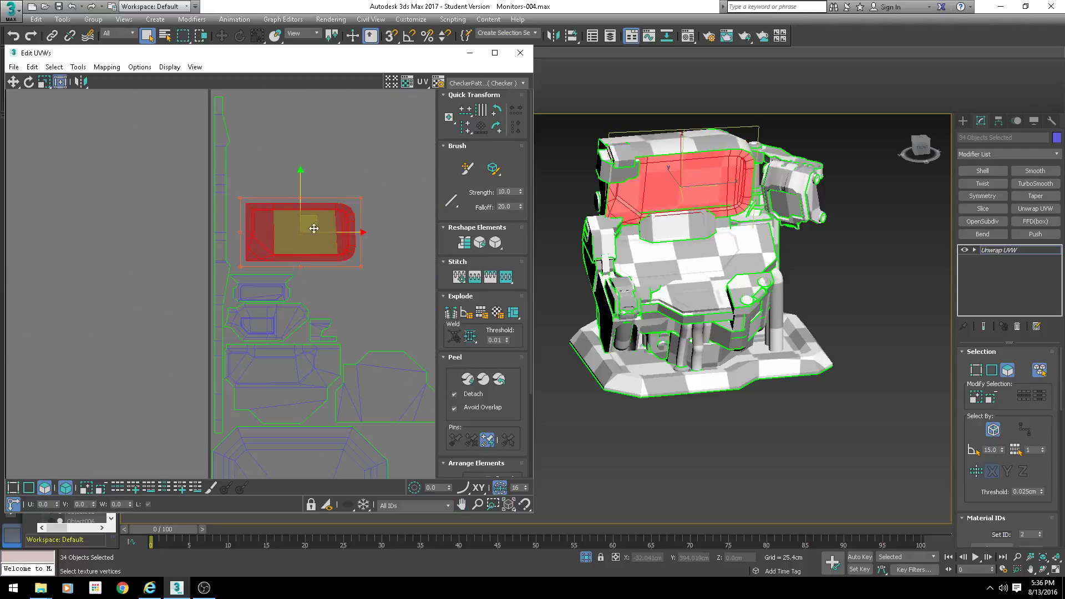
{"action": "left_click_drag", "start_coordinate": [314, 229], "coordinate": [381, 304]}
{"action": "scroll", "coordinate": [264, 283], "scroll_direction": "up", "scroll_amount": 3}
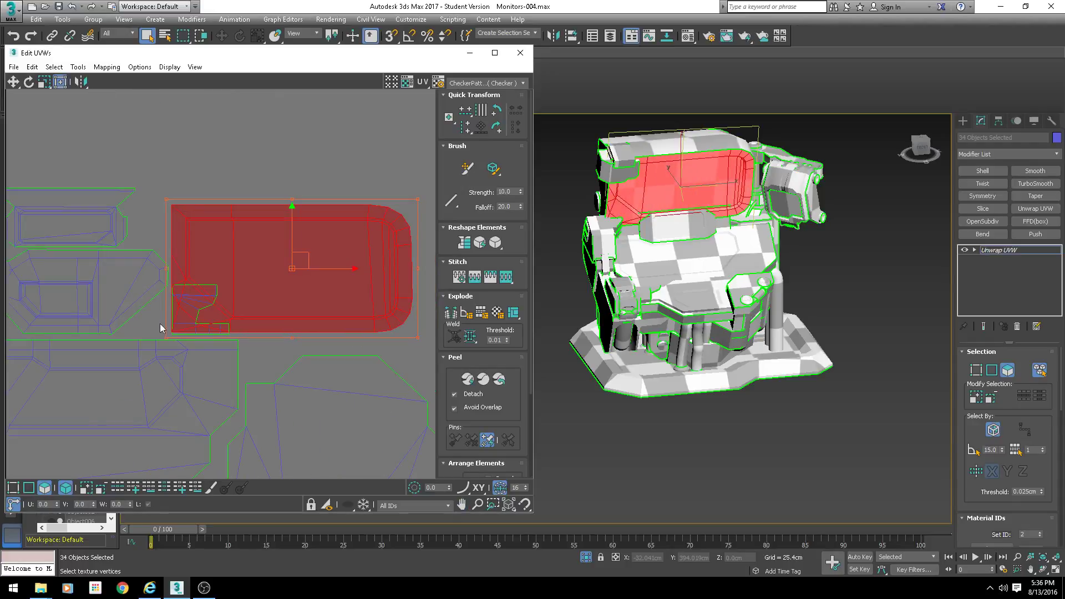
{"action": "left_click_drag", "start_coordinate": [319, 263], "coordinate": [150, 108]}
{"action": "middle_click_drag", "start_coordinate": [156, 141], "coordinate": [299, 255]}
{"action": "left_click_drag", "start_coordinate": [280, 218], "coordinate": [279, 224]}
Move the monitor's narrow upright underside shell into the tile above the screen shell
{"action": "scroll", "coordinate": [224, 262], "scroll_direction": "down", "scroll_amount": 6}
{"action": "middle_click_drag", "start_coordinate": [173, 279], "coordinate": [316, 244]}
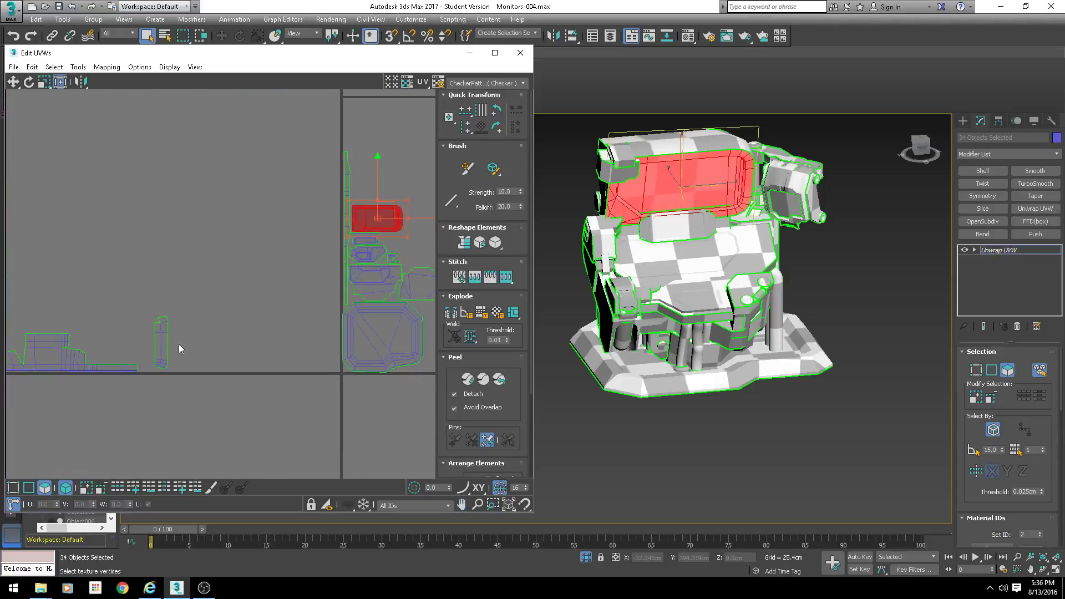
{"action": "left_click_drag", "start_coordinate": [165, 339], "coordinate": [363, 177]}
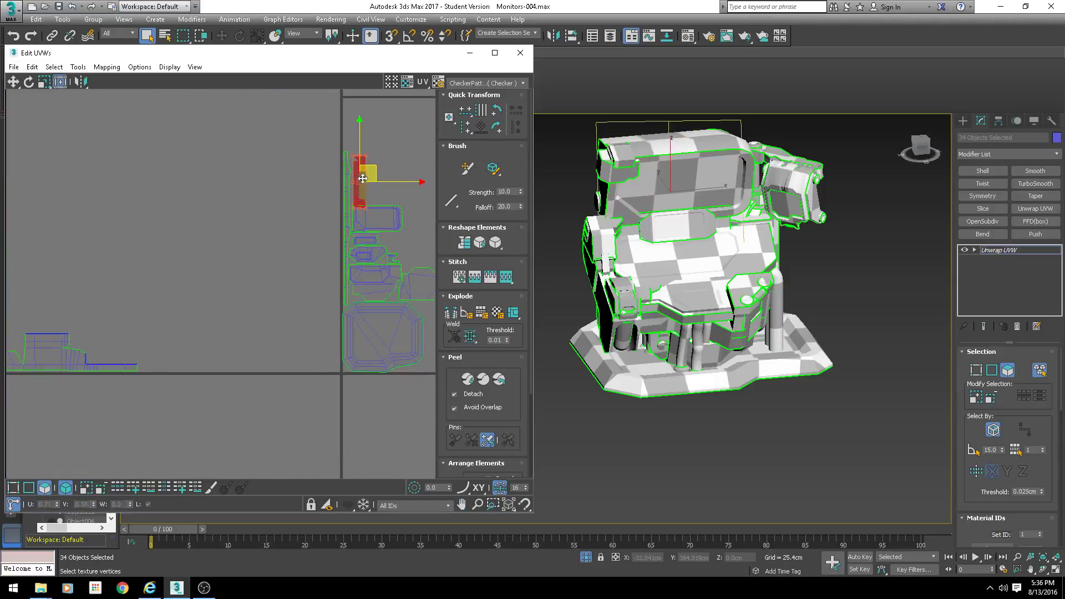
{"action": "scroll", "coordinate": [363, 177], "scroll_direction": "up", "scroll_amount": 5}
{"action": "scroll", "coordinate": [369, 173], "scroll_direction": "up", "scroll_amount": 3}
{"action": "scroll", "coordinate": [588, 264], "scroll_direction": "down", "scroll_amount": 5}
Rotate the monitor's underside shell 90 degrees clockwise and place it directly above the screen shell, beside the strip
{"action": "middle_click_drag", "start_coordinate": [599, 269], "coordinate": [750, 238], "text": "alt"}
{"action": "middle_click_drag", "start_coordinate": [304, 233], "coordinate": [276, 260]}
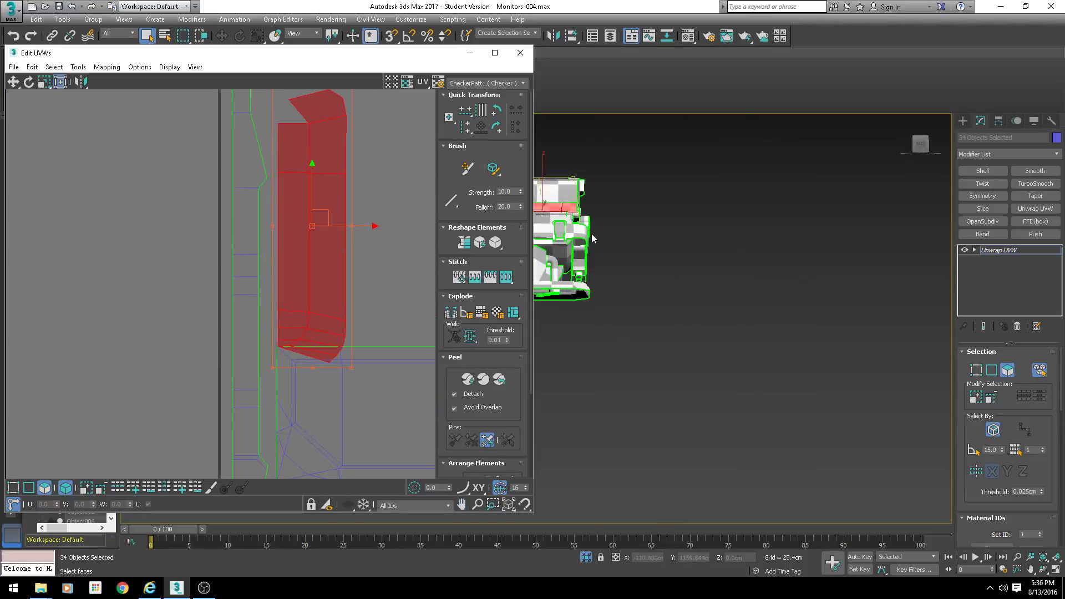
{"action": "middle_click_drag", "start_coordinate": [593, 238], "coordinate": [692, 286]}
{"action": "scroll", "coordinate": [639, 254], "scroll_direction": "up", "scroll_amount": 5}
{"action": "middle_click_drag", "start_coordinate": [627, 257], "coordinate": [670, 270], "text": "alt"}
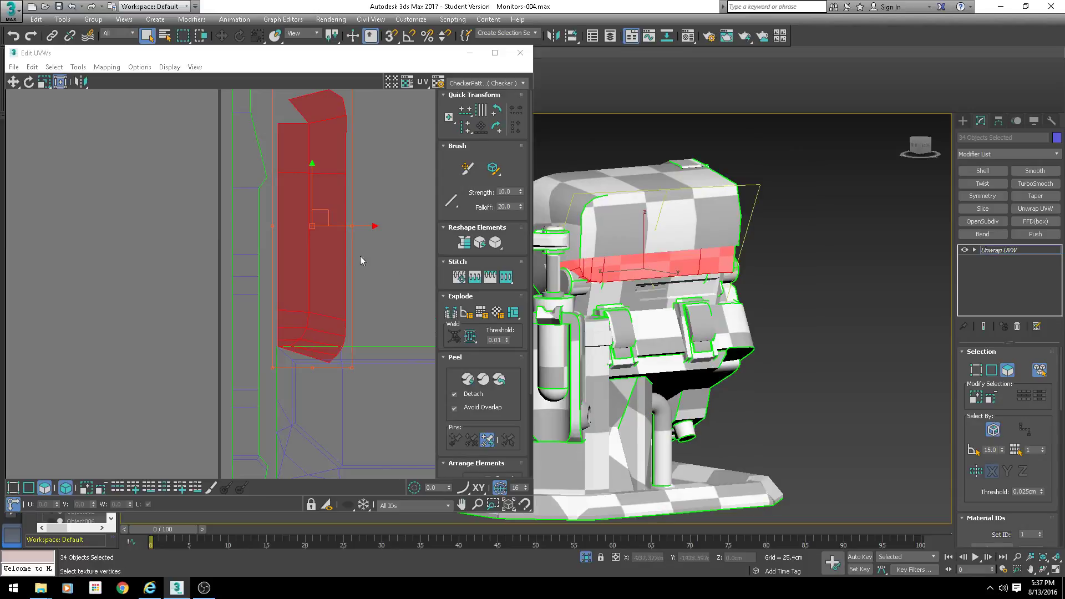
{"action": "left_click", "coordinate": [496, 126]}
{"action": "middle_click_drag", "start_coordinate": [380, 260], "coordinate": [261, 204]}
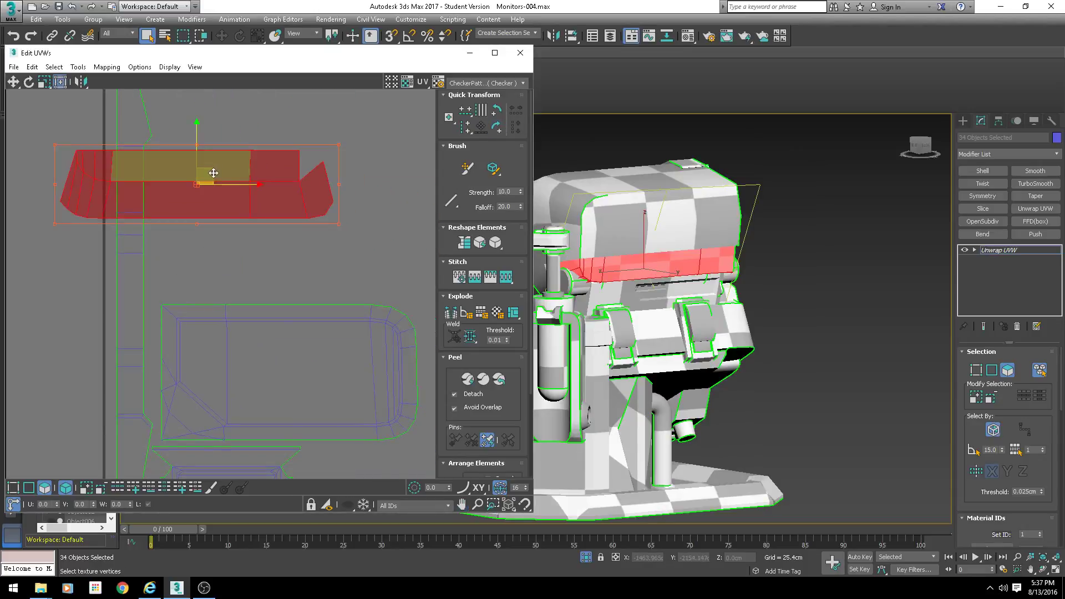
{"action": "middle_click_drag", "start_coordinate": [700, 276], "coordinate": [655, 248], "text": "alt"}
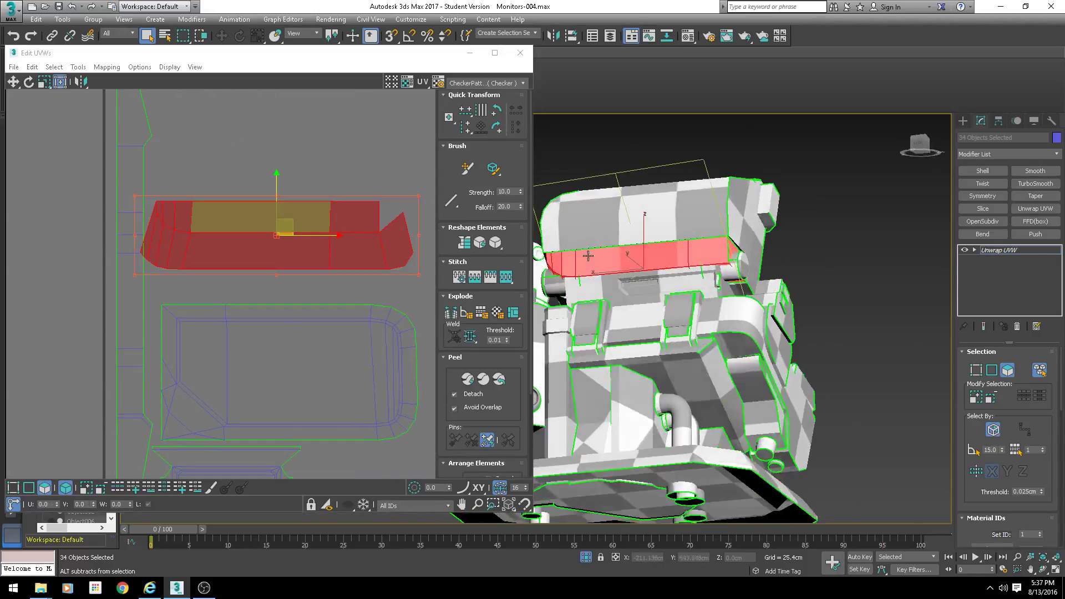
{"action": "left_click_drag", "start_coordinate": [289, 229], "coordinate": [298, 255]}
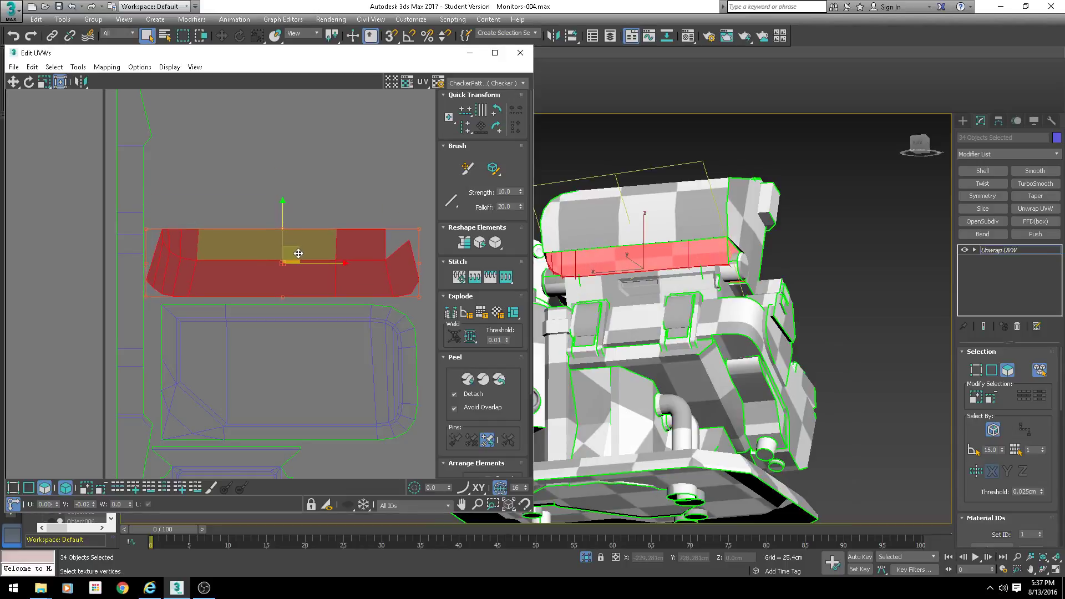
Move the monitor's large outer housing shell into the tile directly above the monitor's underside shell
{"action": "scroll", "coordinate": [249, 300], "scroll_direction": "down", "scroll_amount": 5}
{"action": "scroll", "coordinate": [243, 306], "scroll_direction": "down", "scroll_amount": 2}
{"action": "middle_click_drag", "start_coordinate": [33, 361], "coordinate": [167, 239]}
{"action": "left_click_drag", "start_coordinate": [62, 331], "coordinate": [356, 200]}
{"action": "middle_click_drag", "start_coordinate": [356, 200], "coordinate": [183, 304]}
{"action": "scroll", "coordinate": [178, 308], "scroll_direction": "up", "scroll_amount": 2}
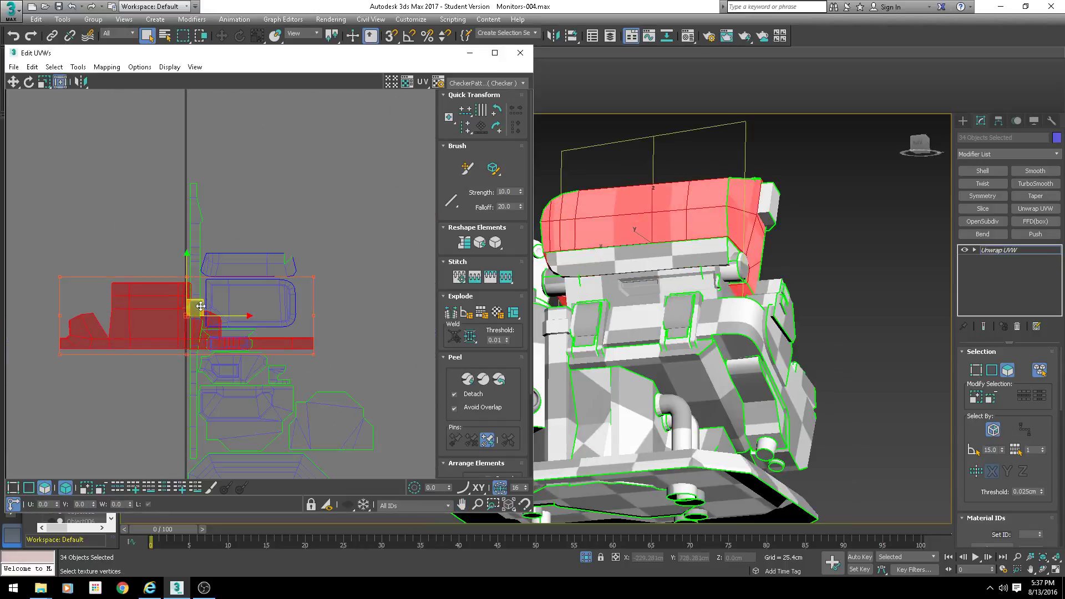
{"action": "left_click_drag", "start_coordinate": [201, 306], "coordinate": [337, 202]}
{"action": "middle_click_drag", "start_coordinate": [325, 253], "coordinate": [275, 253]}
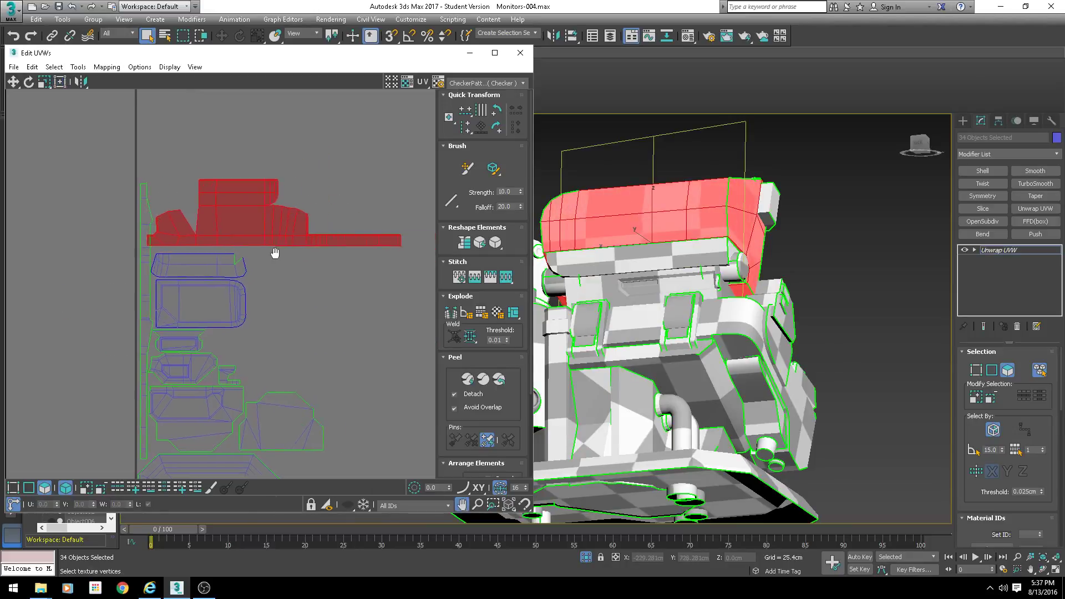
Stitch the adjoining side shell onto the upper edge of the long strip in the upper housing's UV shell
{"action": "scroll", "coordinate": [171, 214], "scroll_direction": "up", "scroll_amount": 2}
{"action": "scroll", "coordinate": [171, 219], "scroll_direction": "up", "scroll_amount": 1}
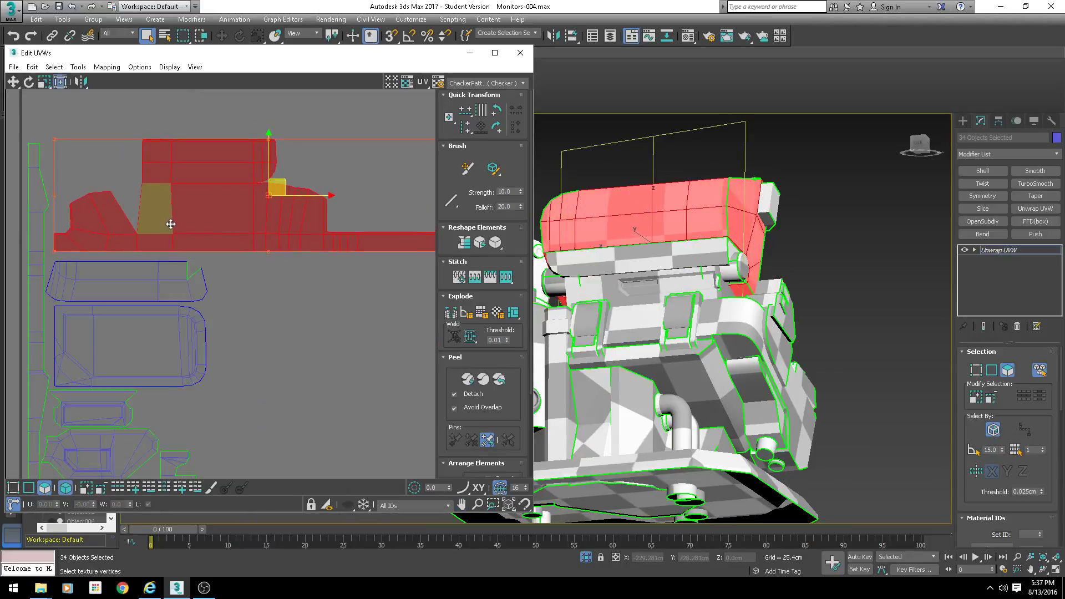
{"action": "key", "text": "2"}
{"action": "middle_click_drag", "start_coordinate": [389, 281], "coordinate": [266, 323]}
{"action": "left_click", "coordinate": [289, 274]}
{"action": "left_click", "coordinate": [288, 274]}
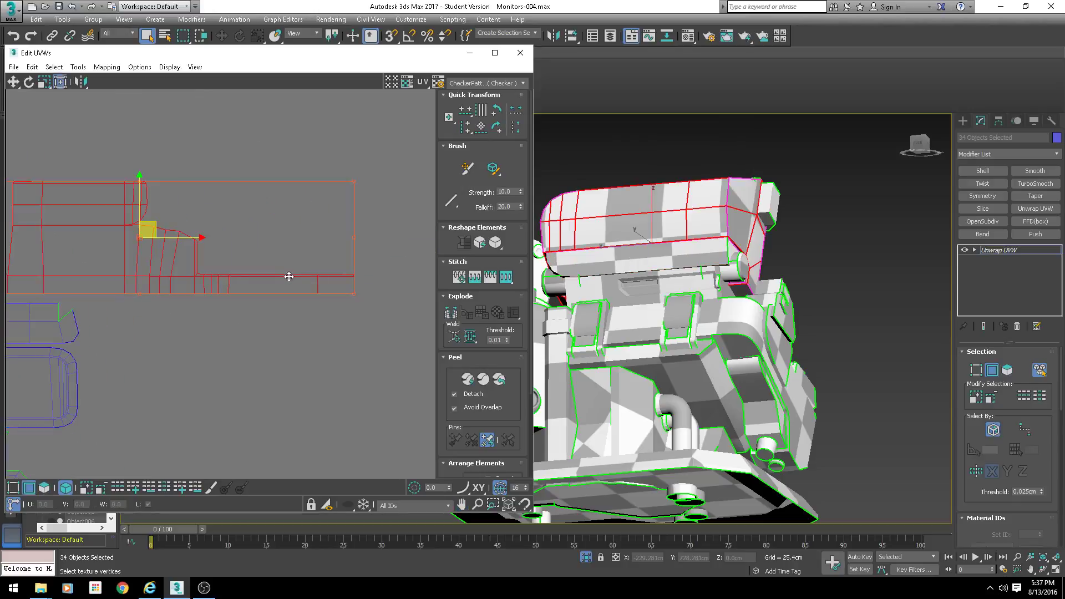
{"action": "left_click", "coordinate": [71, 488]}
{"action": "left_click", "coordinate": [233, 293]}
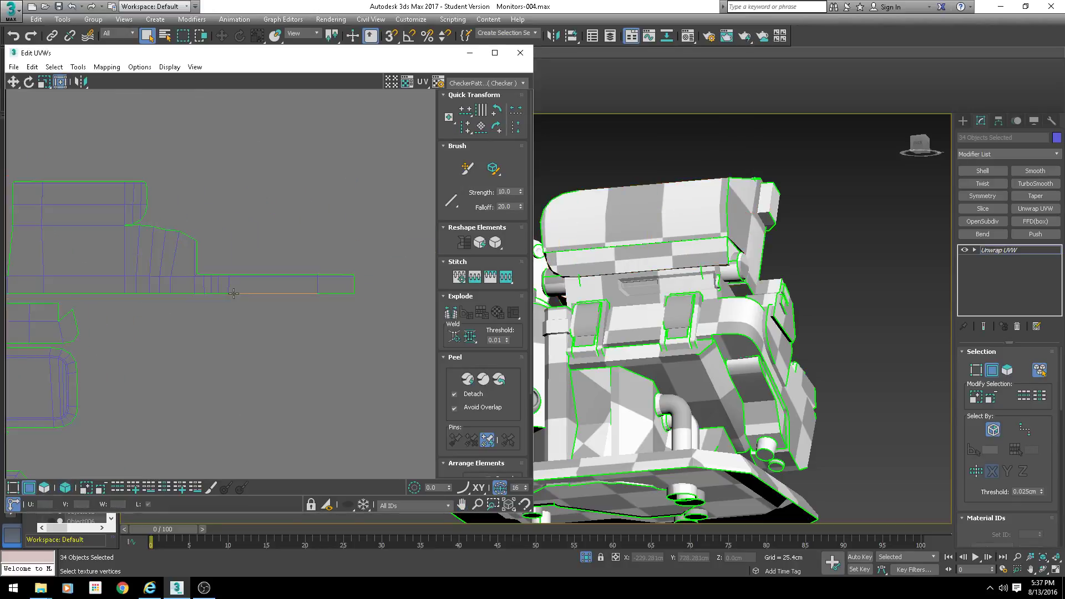
{"action": "left_click", "coordinate": [258, 274]}
{"action": "key", "text": "s"}
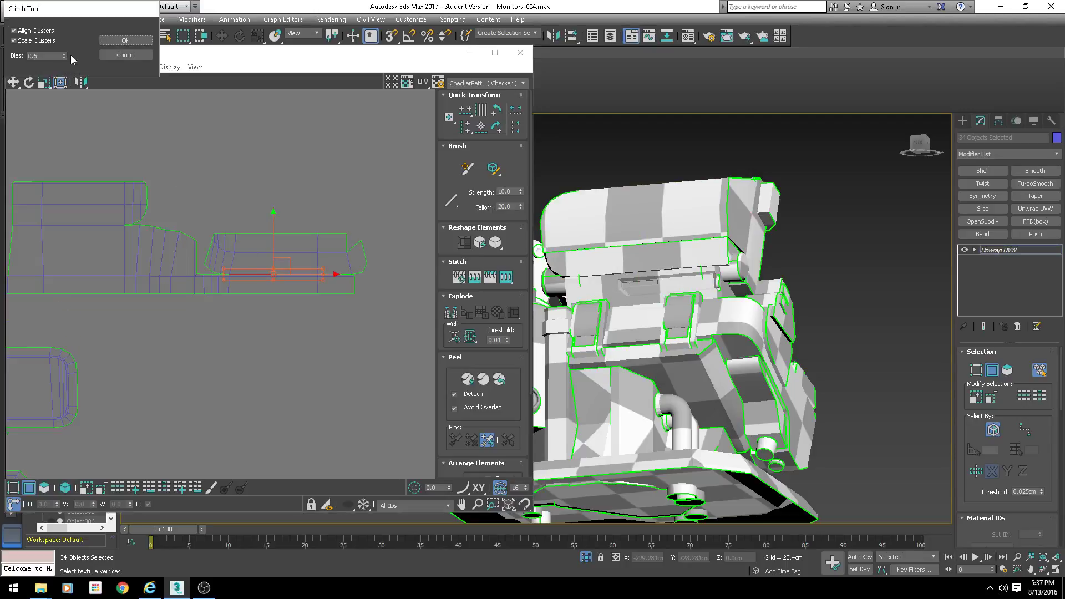
{"action": "right_click", "coordinate": [65, 58]}
{"action": "key", "text": "Escape"}
{"action": "left_click", "coordinate": [112, 41]}
Stitch the remaining open edge at the outer end of the joint between the strip and the attached side shell
{"action": "scroll", "coordinate": [347, 282], "scroll_direction": "up", "scroll_amount": 4}
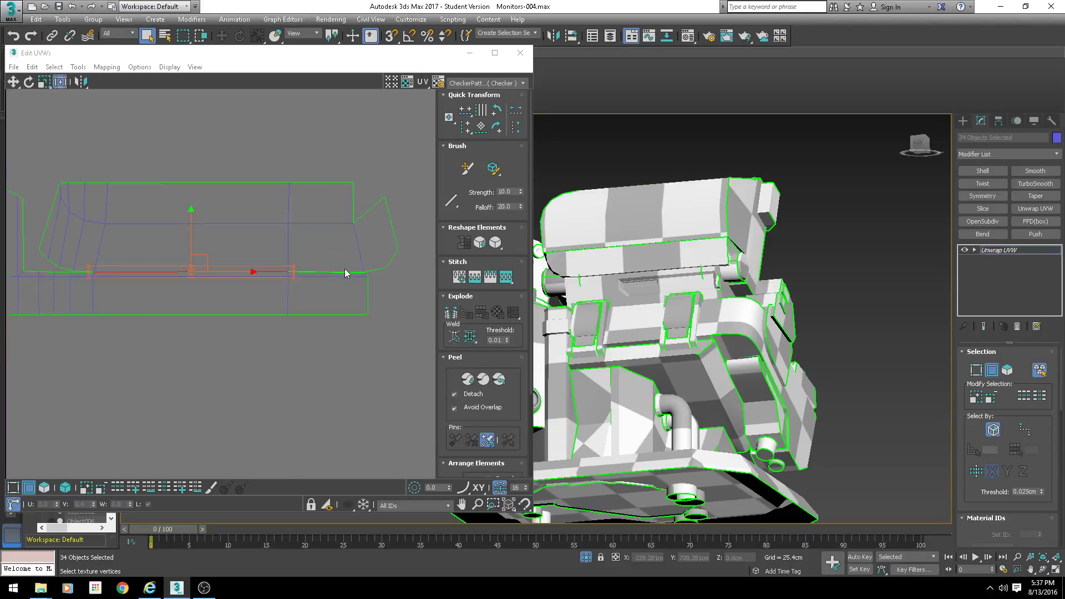
{"action": "left_click", "coordinate": [332, 275]}
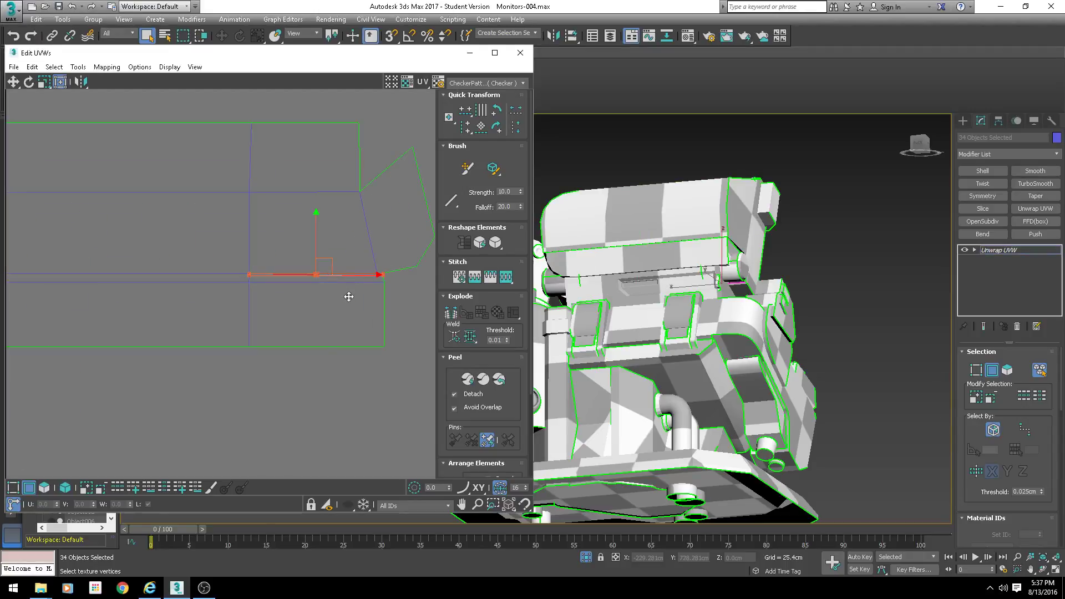
{"action": "left_click", "coordinate": [314, 264]}
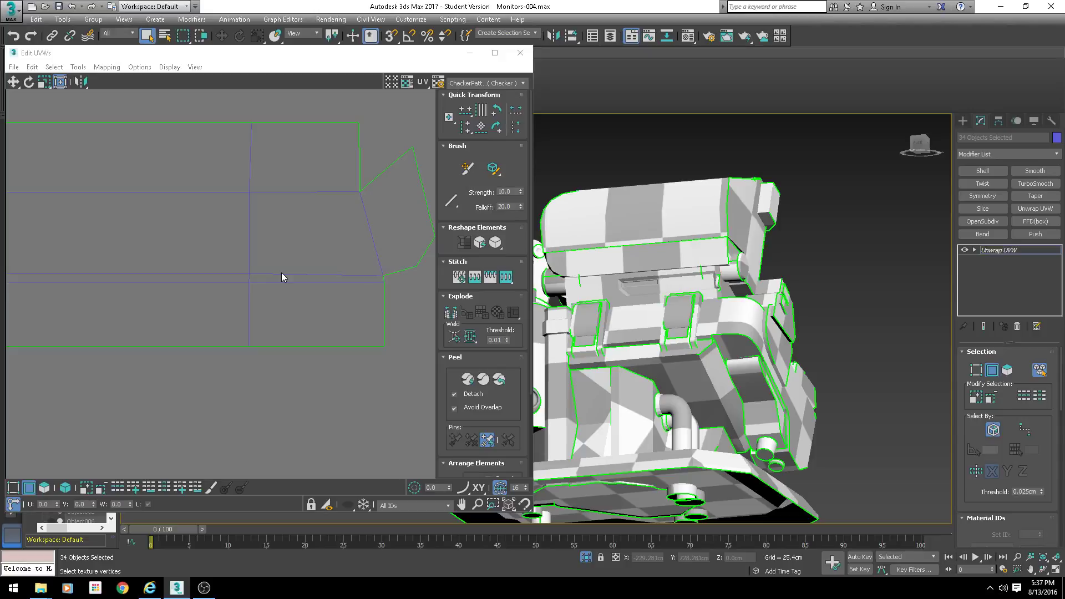
{"action": "scroll", "coordinate": [281, 272], "scroll_direction": "down", "scroll_amount": 6}
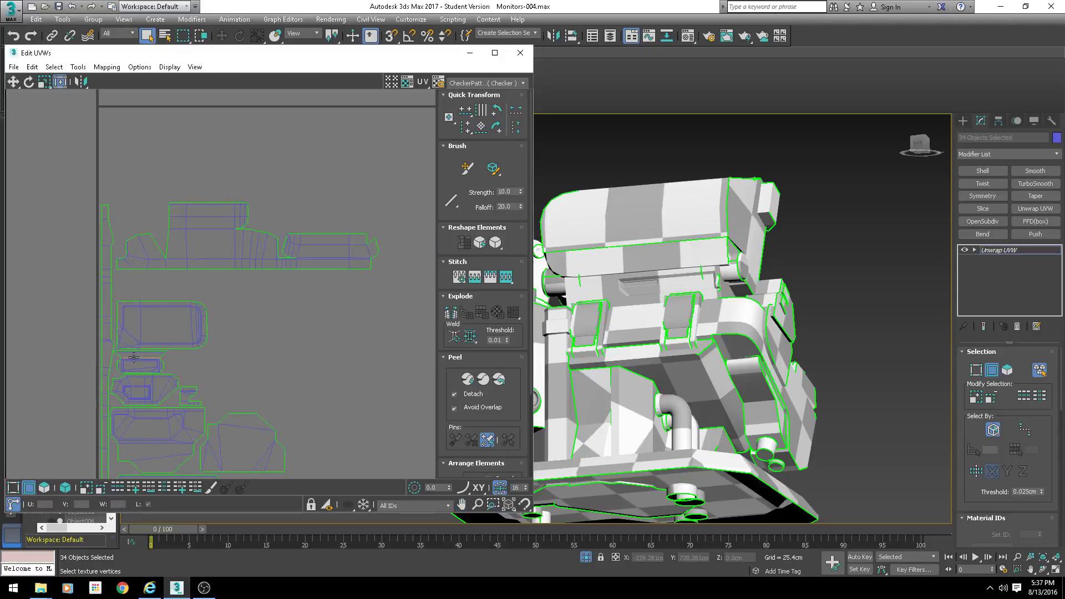
Move the combined upper housing shell down so it sits just above the rounded rectangular shell
{"action": "key", "text": "3"}
{"action": "left_click", "coordinate": [221, 264]}
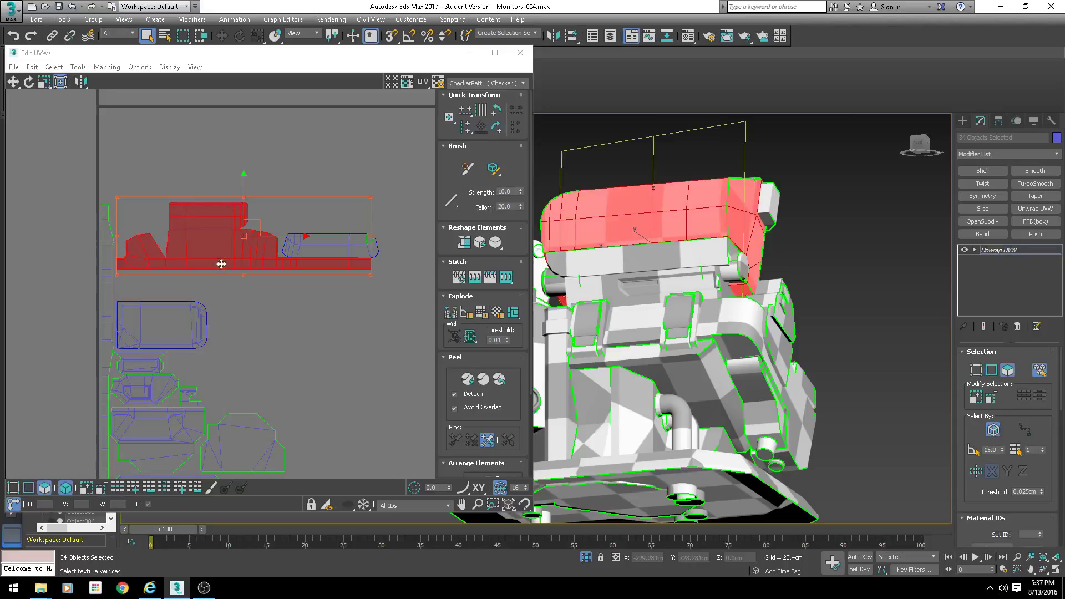
{"action": "scroll", "coordinate": [277, 252], "scroll_direction": "up", "scroll_amount": 2}
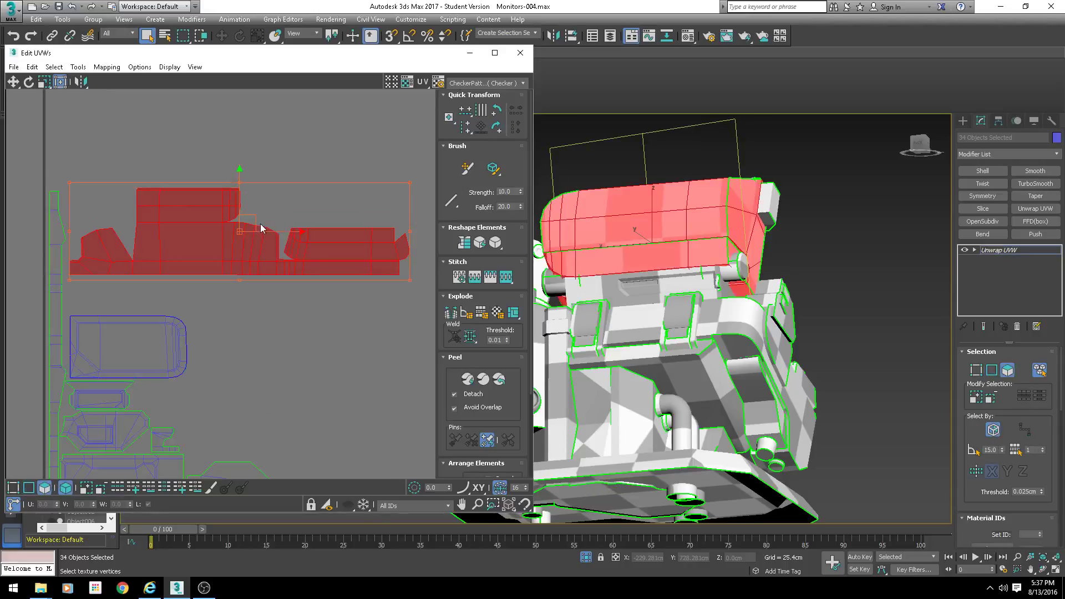
{"action": "left_click_drag", "start_coordinate": [250, 230], "coordinate": [252, 259]}
{"action": "scroll", "coordinate": [372, 331], "scroll_direction": "down", "scroll_amount": 2}
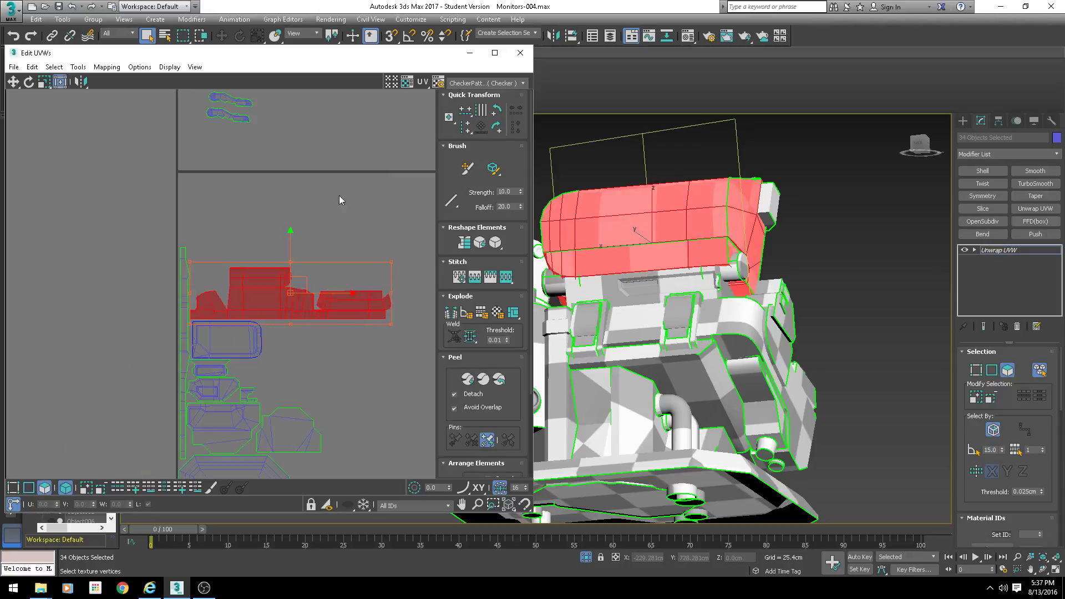
Select the recessed panel beneath the upper housing in the model and move its UV shells into the tile
{"action": "scroll", "coordinate": [738, 353], "scroll_direction": "down", "scroll_amount": 5}
{"action": "middle_click_drag", "start_coordinate": [738, 352], "coordinate": [699, 369], "text": "alt"}
{"action": "scroll", "coordinate": [691, 364], "scroll_direction": "up", "scroll_amount": 4}
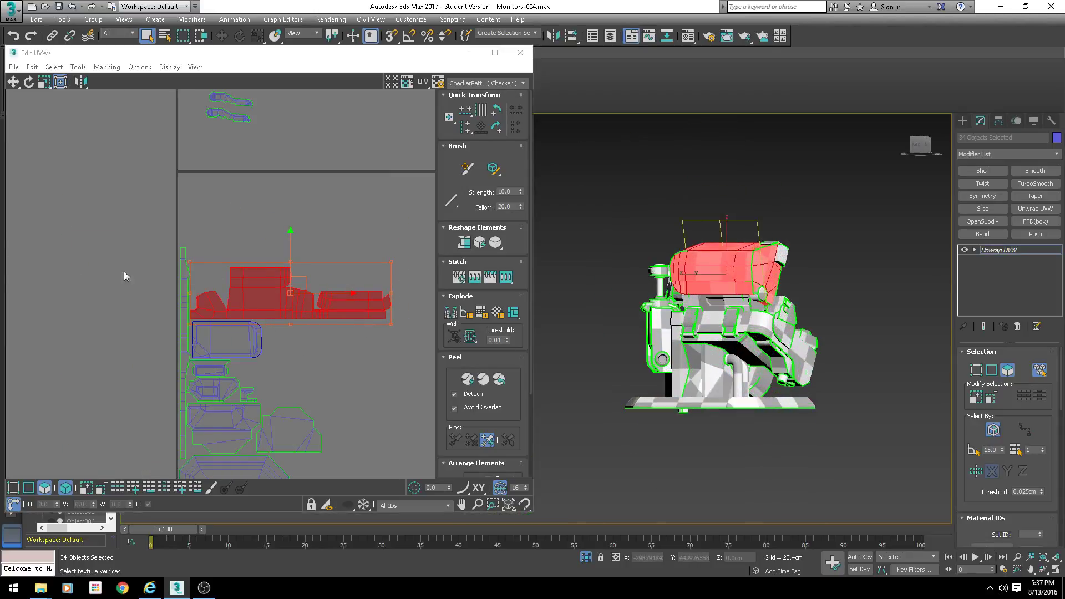
{"action": "middle_click_drag", "start_coordinate": [322, 295], "coordinate": [251, 310]}
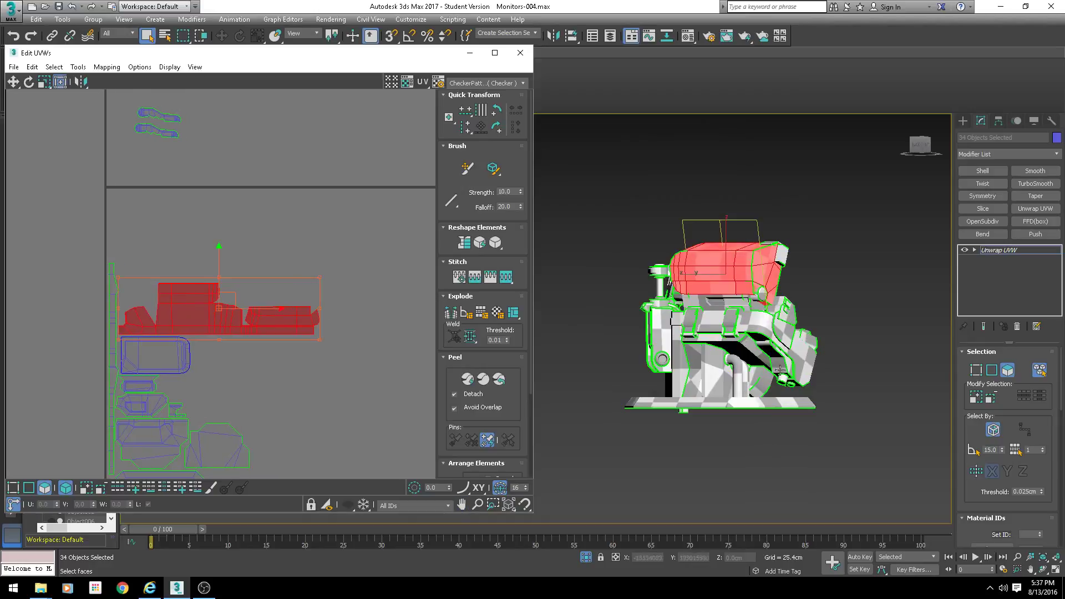
{"action": "middle_click_drag", "start_coordinate": [777, 371], "coordinate": [870, 326], "text": "alt"}
{"action": "scroll", "coordinate": [743, 335], "scroll_direction": "up", "scroll_amount": 3}
{"action": "left_click", "coordinate": [664, 276]}
{"action": "scroll", "coordinate": [303, 331], "scroll_direction": "down", "scroll_amount": 4}
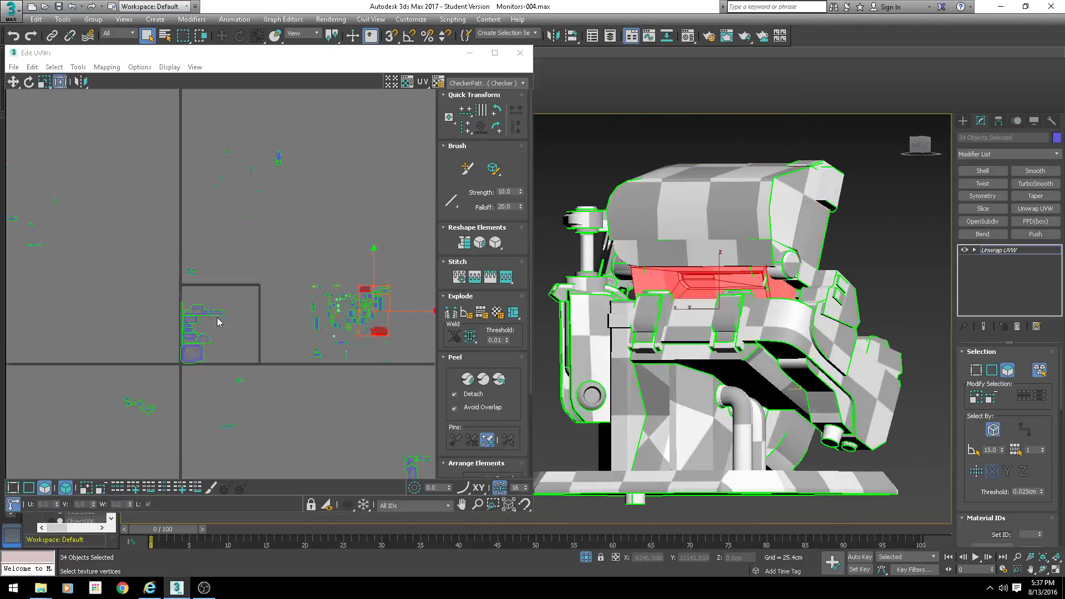
{"action": "middle_click_drag", "start_coordinate": [331, 315], "coordinate": [181, 303]}
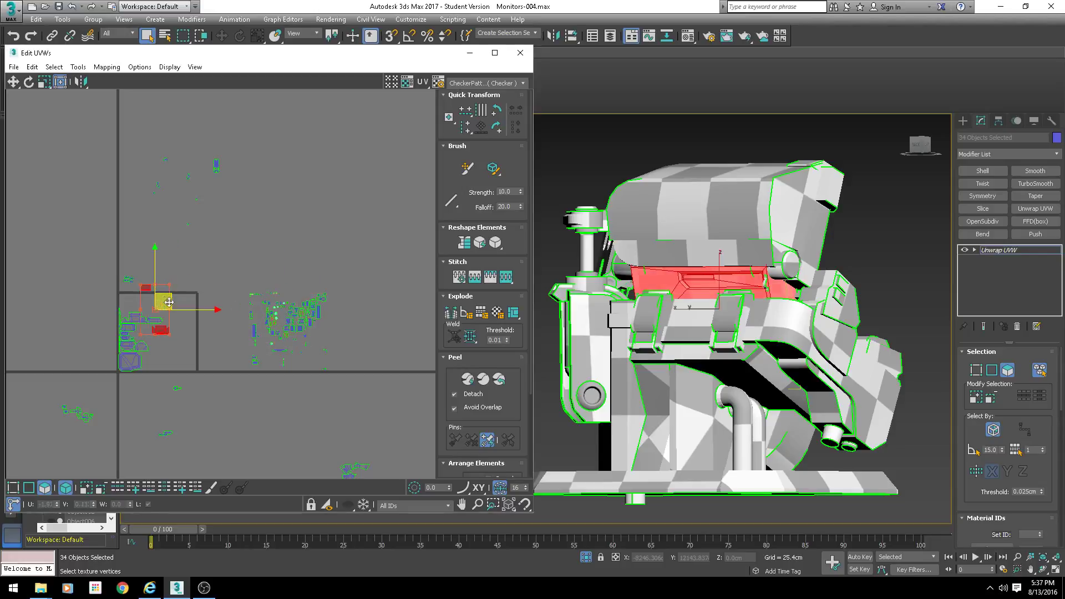
Rotate the recessed panel's main shell 180 degrees and fit it under the housing shell, beside the rounded rectangular shell
{"action": "scroll", "coordinate": [164, 333], "scroll_direction": "up", "scroll_amount": 6}
{"action": "left_click", "coordinate": [251, 229]}
{"action": "scroll", "coordinate": [167, 345], "scroll_direction": "up", "scroll_amount": 5}
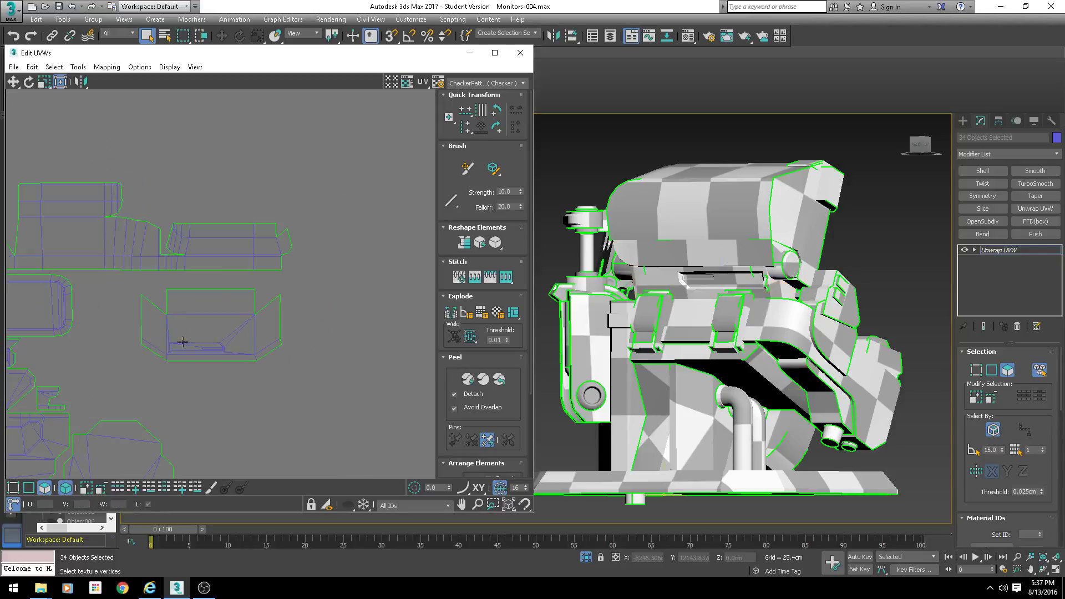
{"action": "middle_click_drag", "start_coordinate": [214, 345], "coordinate": [284, 336]}
{"action": "left_click_drag", "start_coordinate": [275, 325], "coordinate": [172, 309]}
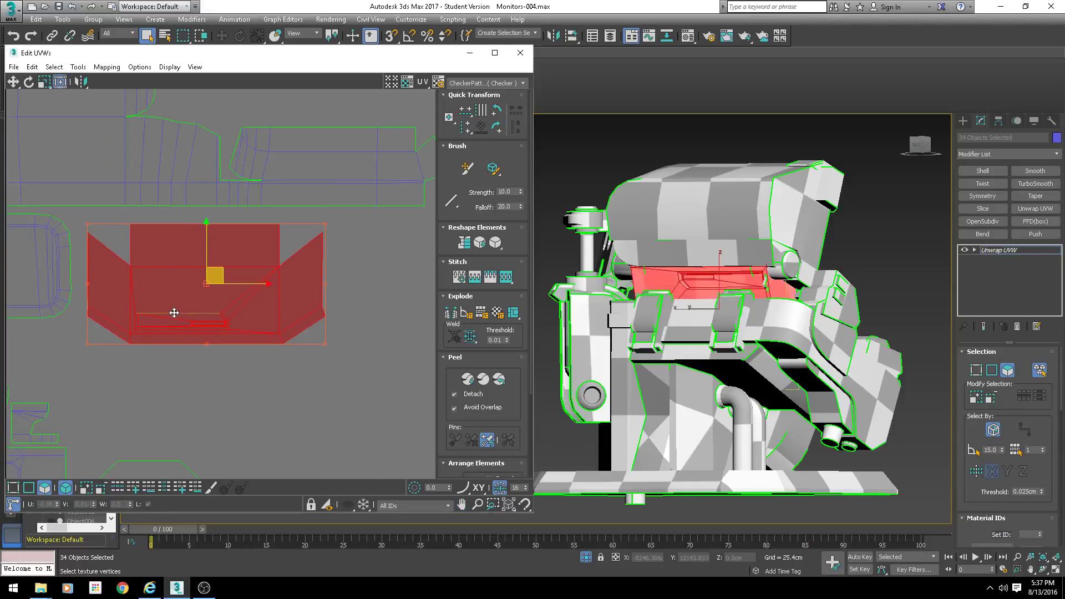
{"action": "left_click", "coordinate": [498, 128]}
{"action": "left_click", "coordinate": [498, 129]}
{"action": "left_click_drag", "start_coordinate": [223, 269], "coordinate": [215, 263]}
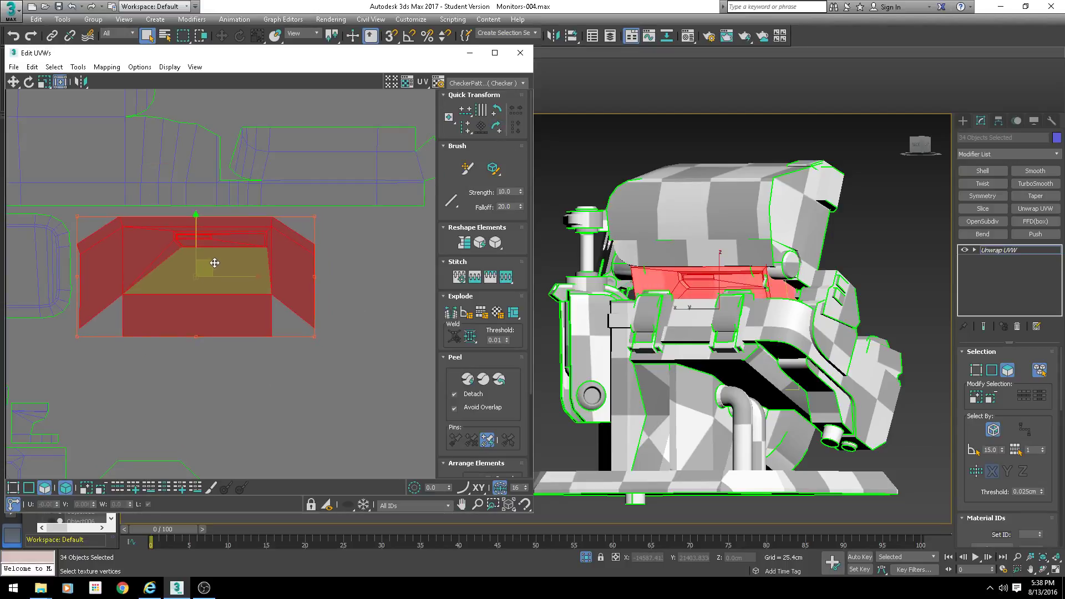
Move the recessed panel's rectangular shell from above the tile to the free area below the panel's main shell
{"action": "scroll", "coordinate": [231, 258], "scroll_direction": "down", "scroll_amount": 6}
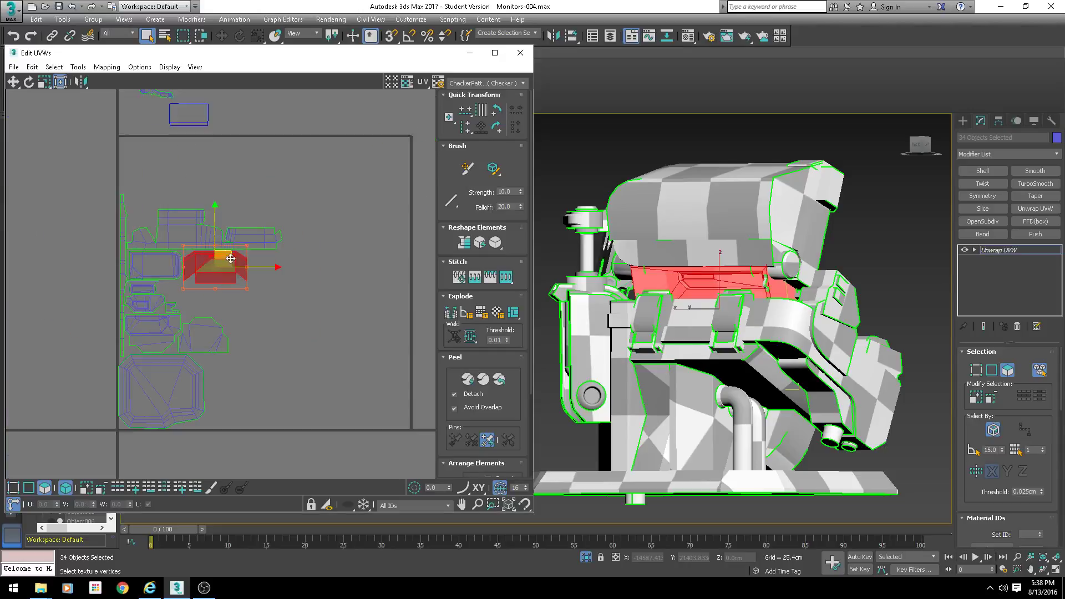
{"action": "middle_click_drag", "start_coordinate": [186, 174], "coordinate": [194, 237]}
{"action": "left_click_drag", "start_coordinate": [196, 180], "coordinate": [338, 345]}
{"action": "scroll", "coordinate": [202, 367], "scroll_direction": "up", "scroll_amount": 5}
{"action": "middle_click_drag", "start_coordinate": [337, 345], "coordinate": [218, 348]}
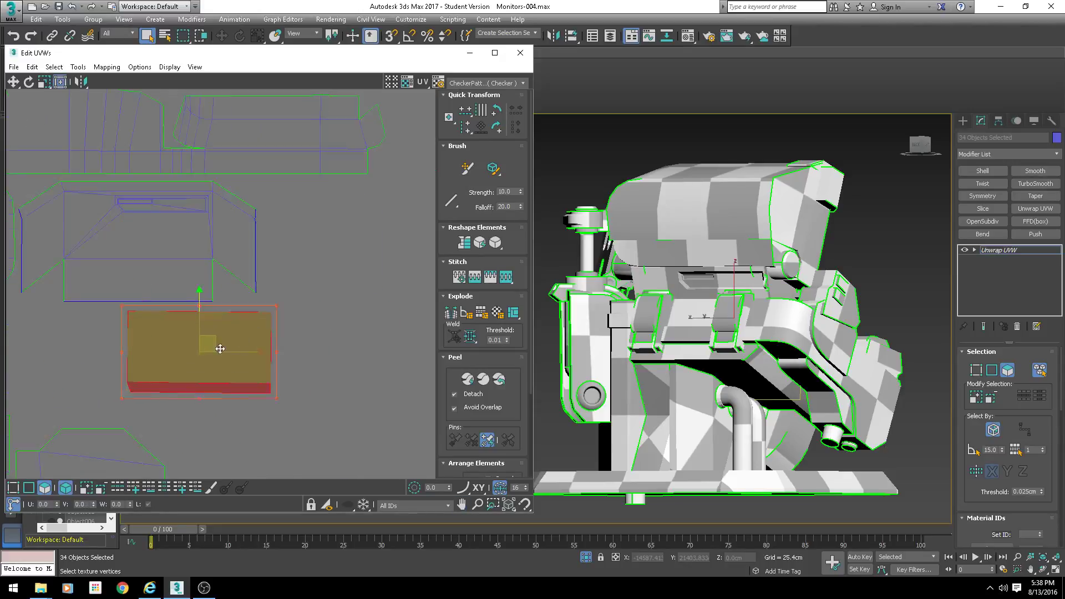
Rotate the rectangular shell 90 degrees and place it beside the panel's main shell, under the housing shell
{"action": "scroll", "coordinate": [216, 357], "scroll_direction": "down", "scroll_amount": 2}
{"action": "middle_click_drag", "start_coordinate": [771, 316], "coordinate": [677, 330], "text": "alt"}
{"action": "left_click", "coordinate": [496, 126]}
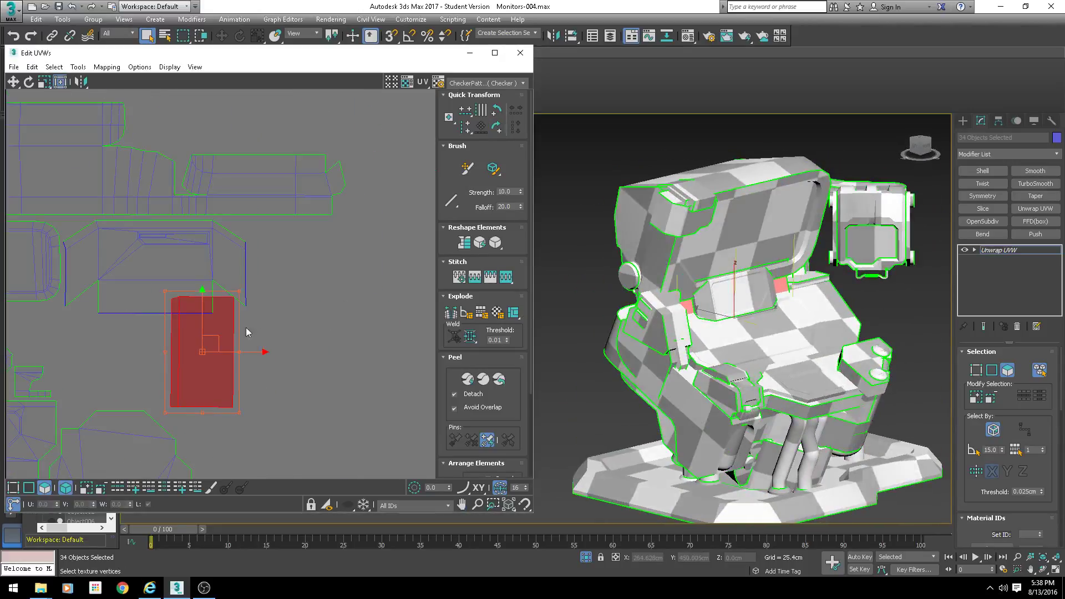
{"action": "left_click_drag", "start_coordinate": [232, 322], "coordinate": [300, 261]}
Select the corner bracket with two round bolts at the front of the model and move its UV shells beside the packed layout
{"action": "scroll", "coordinate": [307, 269], "scroll_direction": "down", "scroll_amount": 6}
{"action": "middle_click_drag", "start_coordinate": [305, 136], "coordinate": [299, 189]}
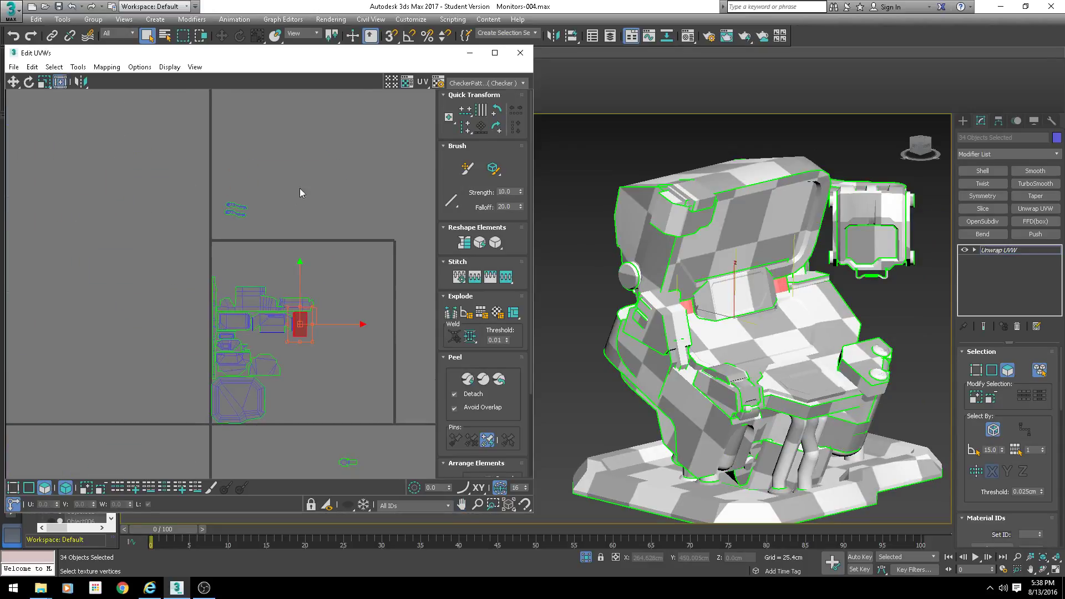
{"action": "middle_click_drag", "start_coordinate": [660, 294], "coordinate": [598, 304], "text": "alt"}
{"action": "scroll", "coordinate": [598, 303], "scroll_direction": "up", "scroll_amount": 8}
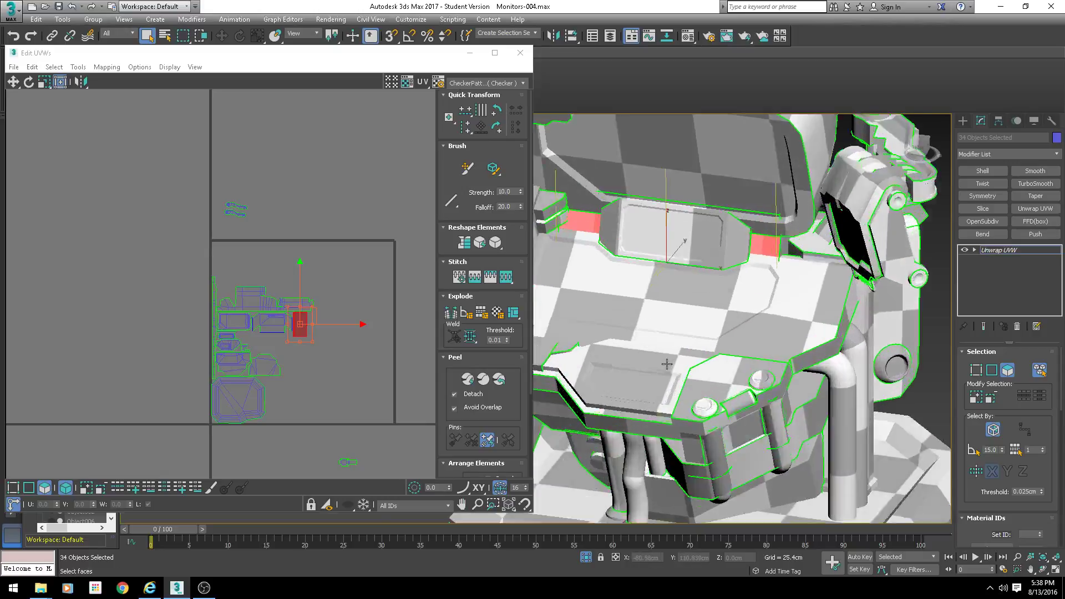
{"action": "left_click", "coordinate": [748, 396]}
{"action": "middle_click_drag", "start_coordinate": [748, 396], "coordinate": [689, 327], "text": "alt"}
{"action": "left_click", "coordinate": [688, 327]}
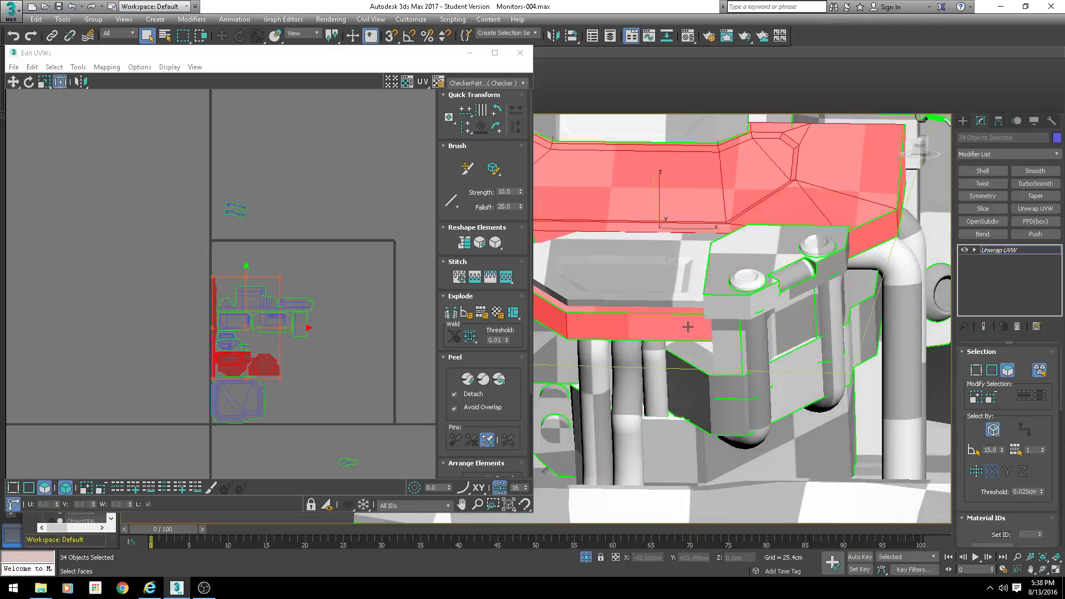
{"action": "left_click", "coordinate": [734, 264]}
{"action": "scroll", "coordinate": [268, 383], "scroll_direction": "down", "scroll_amount": 3}
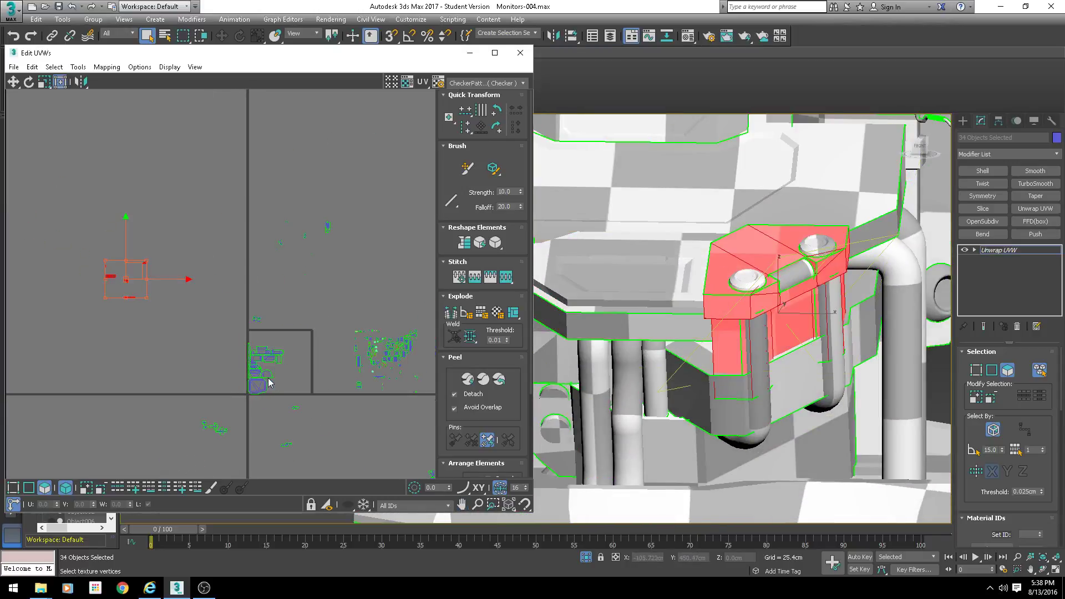
{"action": "middle_click_drag", "start_coordinate": [153, 300], "coordinate": [118, 220]}
{"action": "left_click_drag", "start_coordinate": [103, 192], "coordinate": [393, 328]}
{"action": "scroll", "coordinate": [255, 283], "scroll_direction": "up", "scroll_amount": 5}
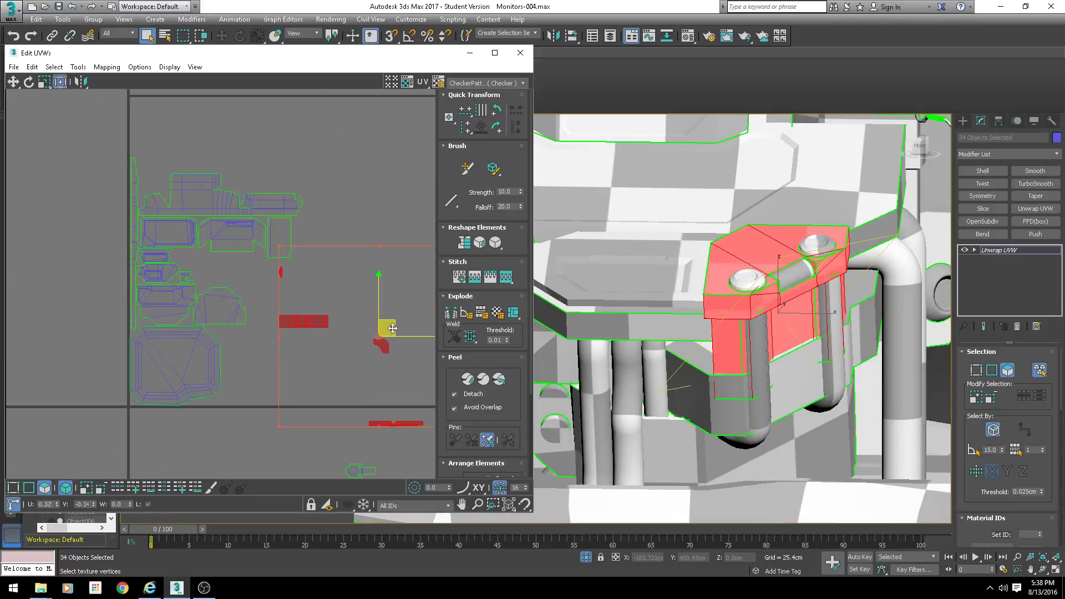
{"action": "middle_click_drag", "start_coordinate": [395, 348], "coordinate": [331, 336]}
Rotate the bracket's top-face shell 180 degrees and fit it into the gap below the rounded rectangular shell
{"action": "left_click", "coordinate": [406, 256]}
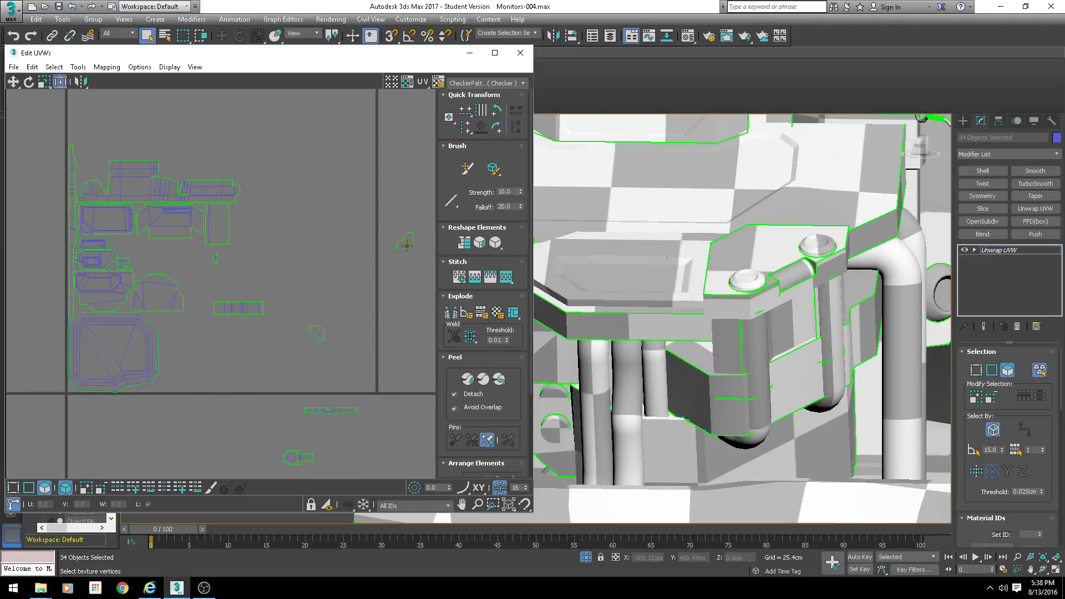
{"action": "left_click", "coordinate": [407, 246]}
{"action": "left_click_drag", "start_coordinate": [421, 234], "coordinate": [200, 254]}
{"action": "scroll", "coordinate": [172, 261], "scroll_direction": "up", "scroll_amount": 5}
{"action": "left_click", "coordinate": [496, 126]}
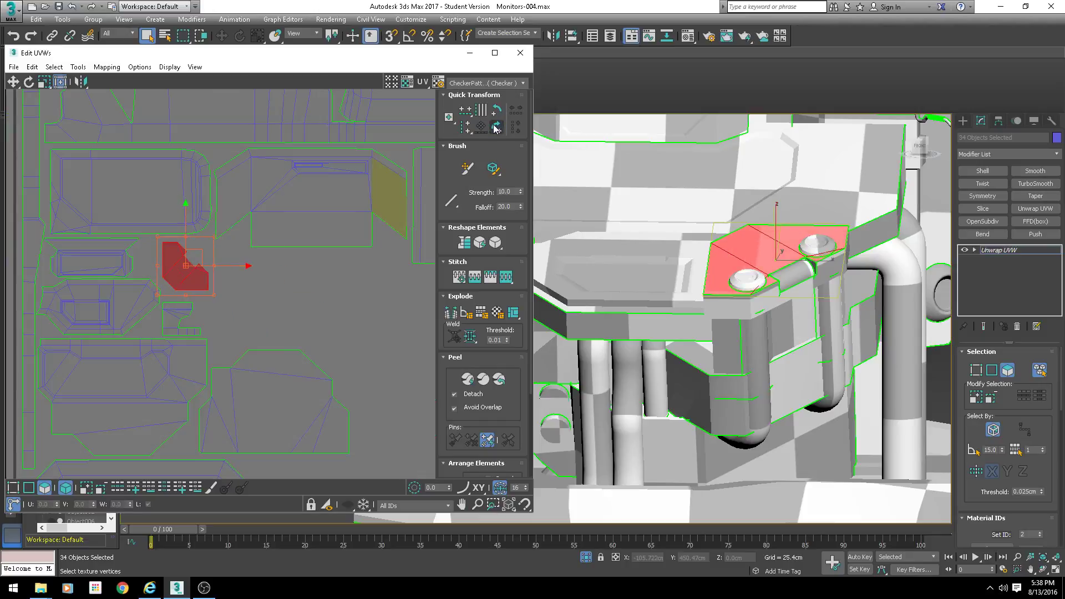
{"action": "left_click", "coordinate": [496, 127]}
{"action": "scroll", "coordinate": [214, 274], "scroll_direction": "up", "scroll_amount": 3}
{"action": "left_click_drag", "start_coordinate": [262, 229], "coordinate": [251, 215]}
{"action": "scroll", "coordinate": [251, 308], "scroll_direction": "down", "scroll_amount": 4}
Move the bracket's second L-shaped shell into the notch of the top-face shell and rotate it 90 degrees
{"action": "middle_click_drag", "start_coordinate": [342, 338], "coordinate": [293, 321]}
{"action": "scroll", "coordinate": [278, 321], "scroll_direction": "down", "scroll_amount": 4}
{"action": "left_click_drag", "start_coordinate": [205, 322], "coordinate": [114, 281]}
{"action": "scroll", "coordinate": [111, 284], "scroll_direction": "up", "scroll_amount": 4}
{"action": "middle_click_drag", "start_coordinate": [113, 292], "coordinate": [228, 268]}
{"action": "left_click_drag", "start_coordinate": [253, 213], "coordinate": [186, 240]}
{"action": "left_click", "coordinate": [500, 128]}
{"action": "scroll", "coordinate": [255, 321], "scroll_direction": "down", "scroll_amount": 5}
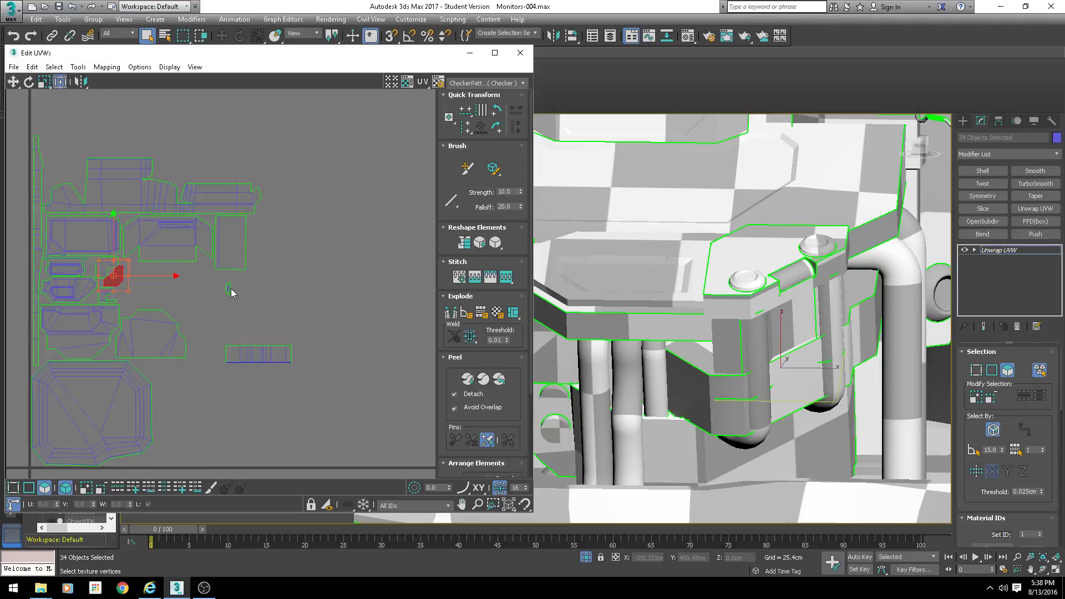
Place the bracket's small narrow shell in the gap just left of its two L-shaped shells
{"action": "middle_click_drag", "start_coordinate": [231, 285], "coordinate": [294, 301]}
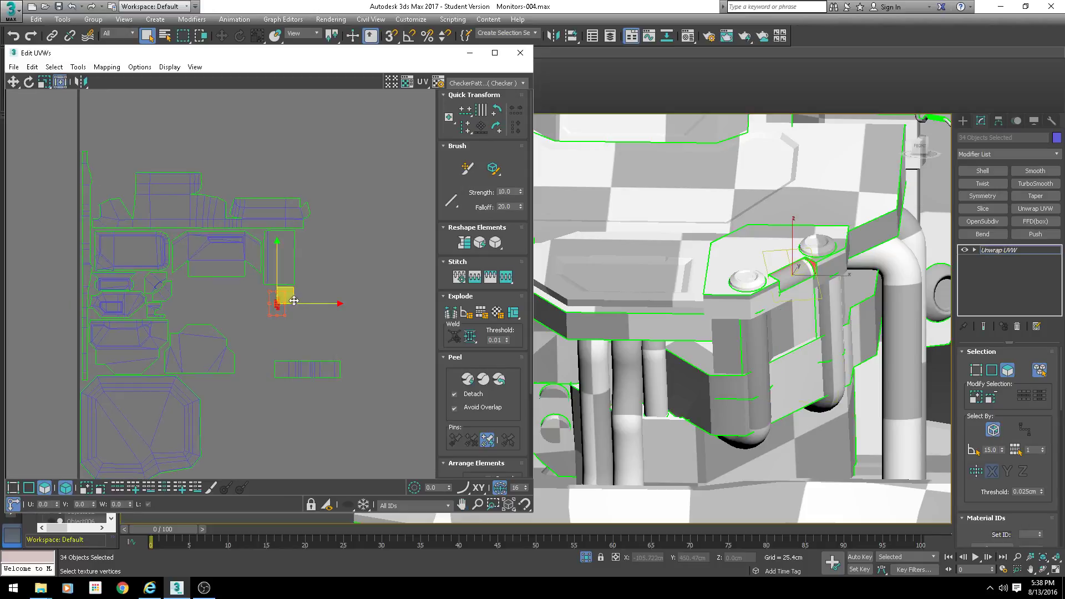
{"action": "left_click_drag", "start_coordinate": [286, 297], "coordinate": [121, 299]}
{"action": "scroll", "coordinate": [154, 278], "scroll_direction": "up", "scroll_amount": 4}
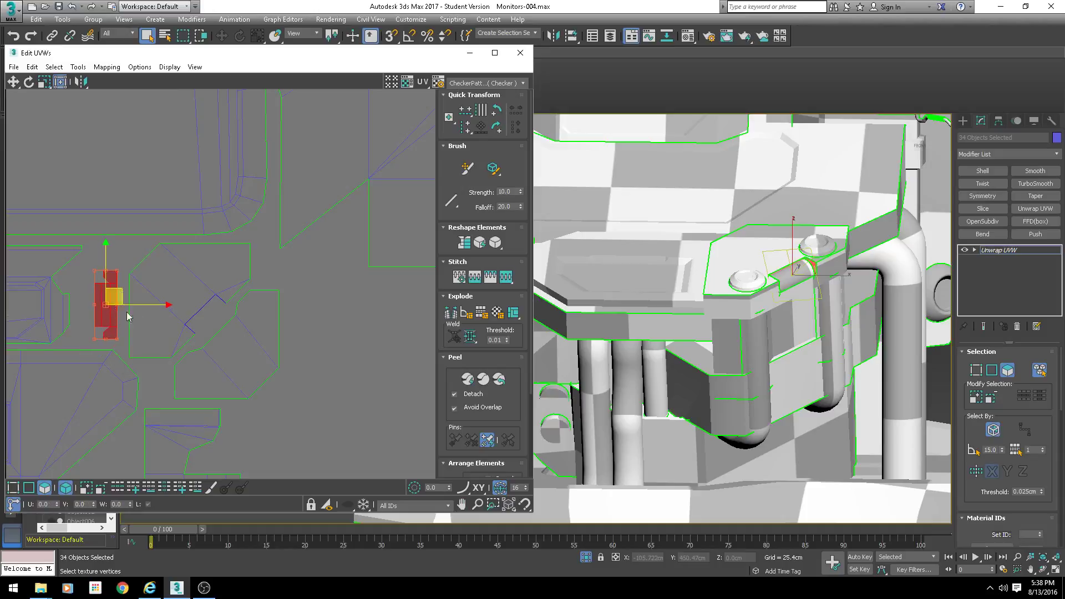
Move the bracket's long strip shell into the free space beside its L-shaped shells, under the recessed panel's shell
{"action": "scroll", "coordinate": [127, 317], "scroll_direction": "down", "scroll_amount": 5}
{"action": "middle_click_drag", "start_coordinate": [272, 310], "coordinate": [173, 247]}
{"action": "left_click_drag", "start_coordinate": [216, 354], "coordinate": [133, 268]}
{"action": "middle_click_drag", "start_coordinate": [169, 284], "coordinate": [325, 317]}
{"action": "scroll", "coordinate": [300, 313], "scroll_direction": "up", "scroll_amount": 2}
{"action": "left_click_drag", "start_coordinate": [288, 283], "coordinate": [236, 258]}
Move the far-off cluster of unpacked base shells to the free area just left of the UV tile
{"action": "scroll", "coordinate": [238, 259], "scroll_direction": "down", "scroll_amount": 8}
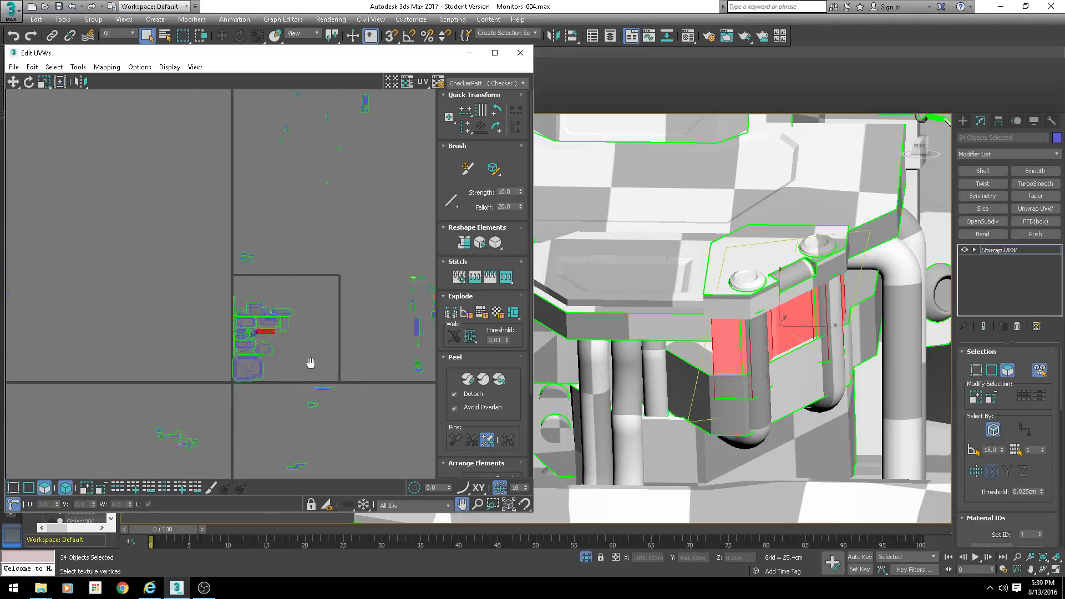
{"action": "scroll", "coordinate": [297, 382], "scroll_direction": "up", "scroll_amount": 3}
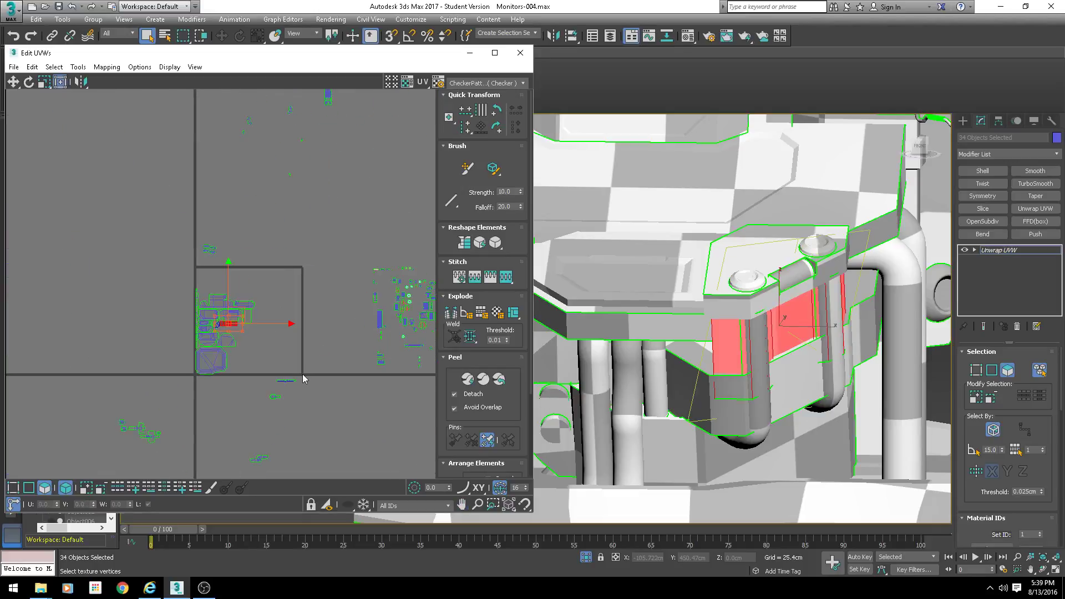
{"action": "scroll", "coordinate": [281, 397], "scroll_direction": "up", "scroll_amount": 3}
{"action": "scroll", "coordinate": [219, 376], "scroll_direction": "down", "scroll_amount": 3}
{"action": "scroll", "coordinate": [228, 345], "scroll_direction": "up", "scroll_amount": 3}
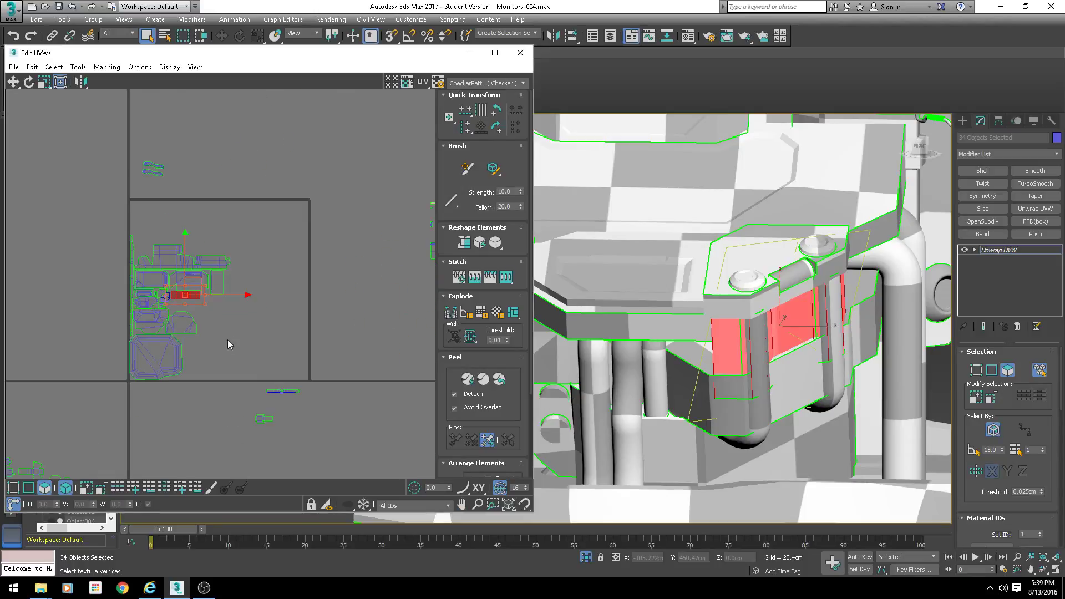
{"action": "scroll", "coordinate": [788, 379], "scroll_direction": "down", "scroll_amount": 2}
{"action": "scroll", "coordinate": [298, 352], "scroll_direction": "down", "scroll_amount": 5}
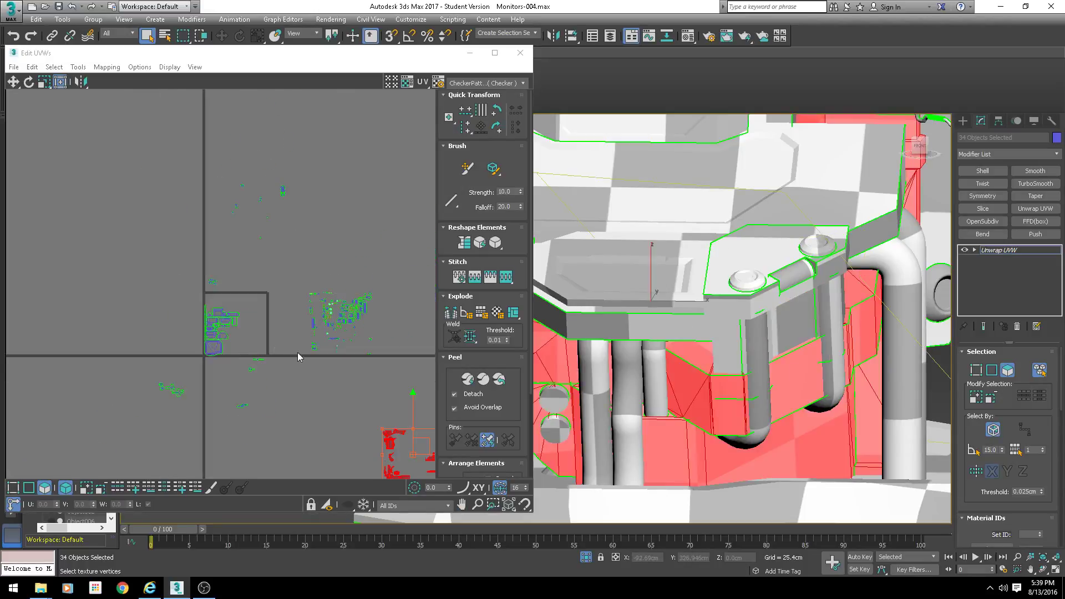
{"action": "scroll", "coordinate": [781, 300], "scroll_direction": "down", "scroll_amount": 3}
{"action": "scroll", "coordinate": [781, 300], "scroll_direction": "down", "scroll_amount": 3}
{"action": "scroll", "coordinate": [348, 304], "scroll_direction": "up", "scroll_amount": 2}
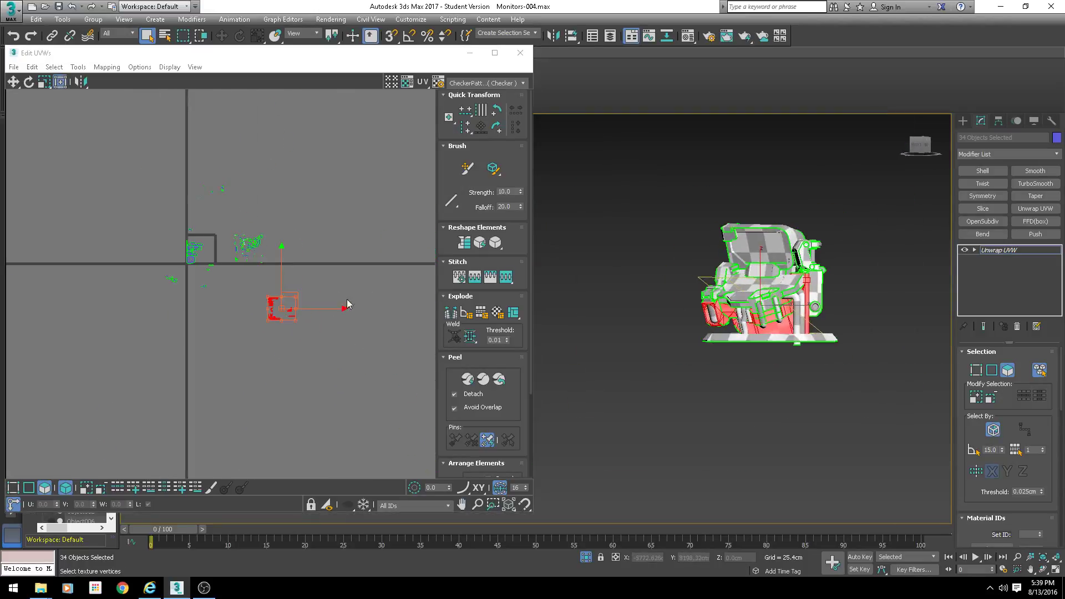
{"action": "scroll", "coordinate": [287, 302], "scroll_direction": "up", "scroll_amount": 2}
{"action": "left_click_drag", "start_coordinate": [293, 309], "coordinate": [83, 197]}
{"action": "scroll", "coordinate": [98, 217], "scroll_direction": "up", "scroll_amount": 8}
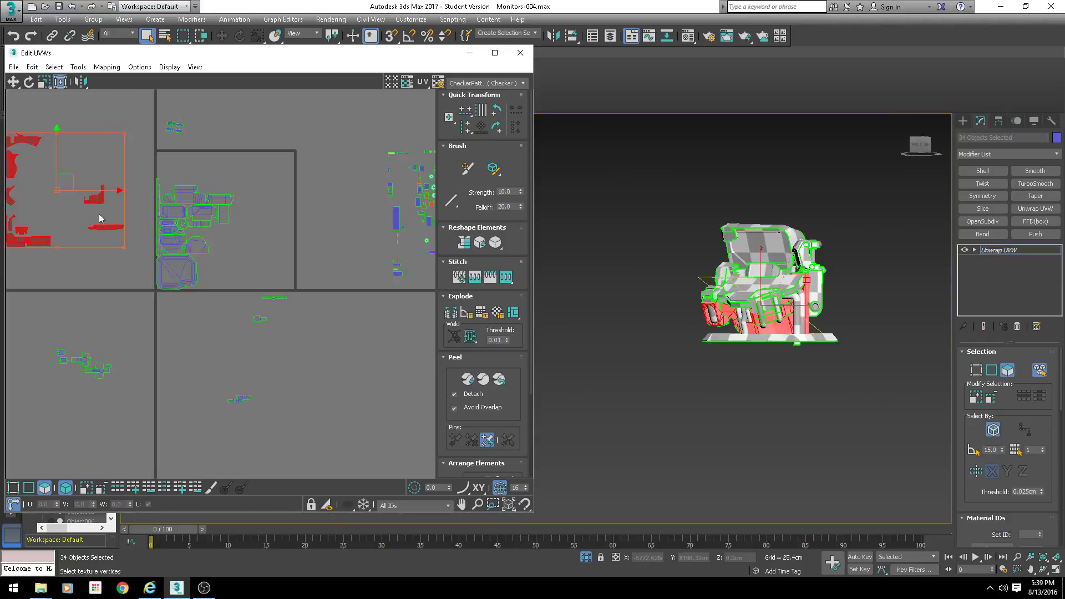
Place the long stepped shell with the upright arm along the tile's lower edge, right of the large rounded square shell
{"action": "middle_click_drag", "start_coordinate": [86, 242], "coordinate": [217, 231]}
{"action": "scroll", "coordinate": [218, 230], "scroll_direction": "down", "scroll_amount": 2}
{"action": "left_click", "coordinate": [264, 283]}
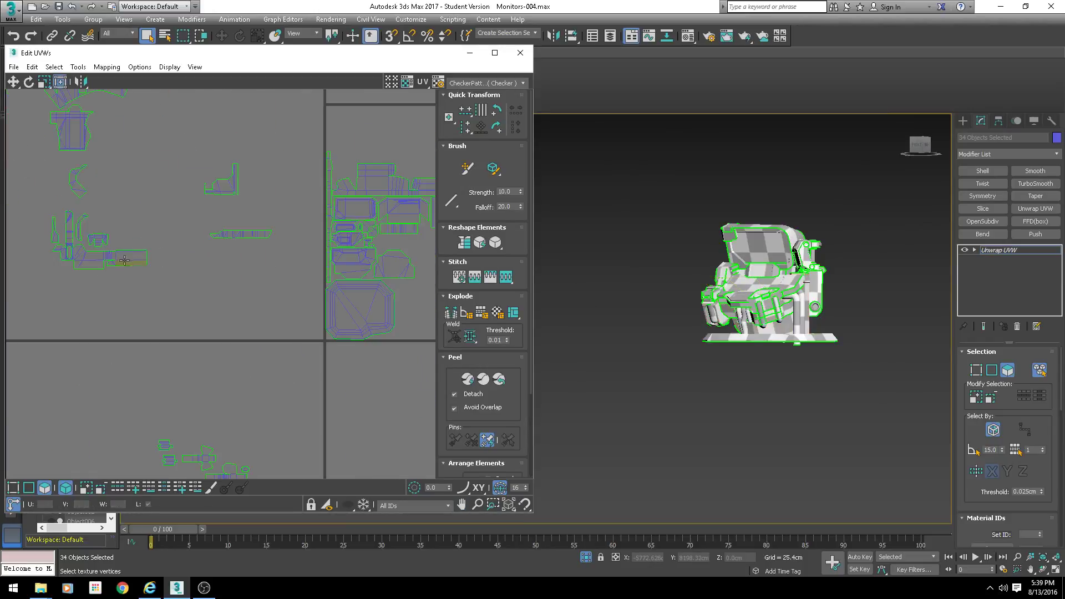
{"action": "left_click_drag", "start_coordinate": [121, 262], "coordinate": [387, 304]}
{"action": "middle_click_drag", "start_coordinate": [388, 305], "coordinate": [214, 250]}
{"action": "scroll", "coordinate": [214, 249], "scroll_direction": "up", "scroll_amount": 3}
{"action": "scroll", "coordinate": [168, 228], "scroll_direction": "up", "scroll_amount": 3}
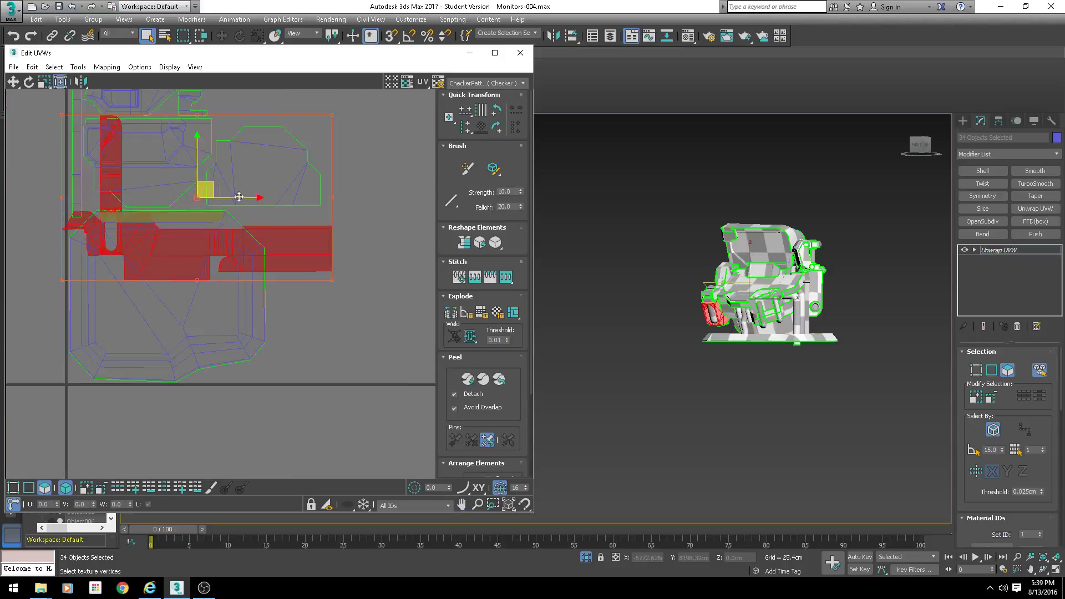
{"action": "left_click_drag", "start_coordinate": [213, 186], "coordinate": [417, 282]}
{"action": "middle_click_drag", "start_coordinate": [399, 293], "coordinate": [260, 307]}
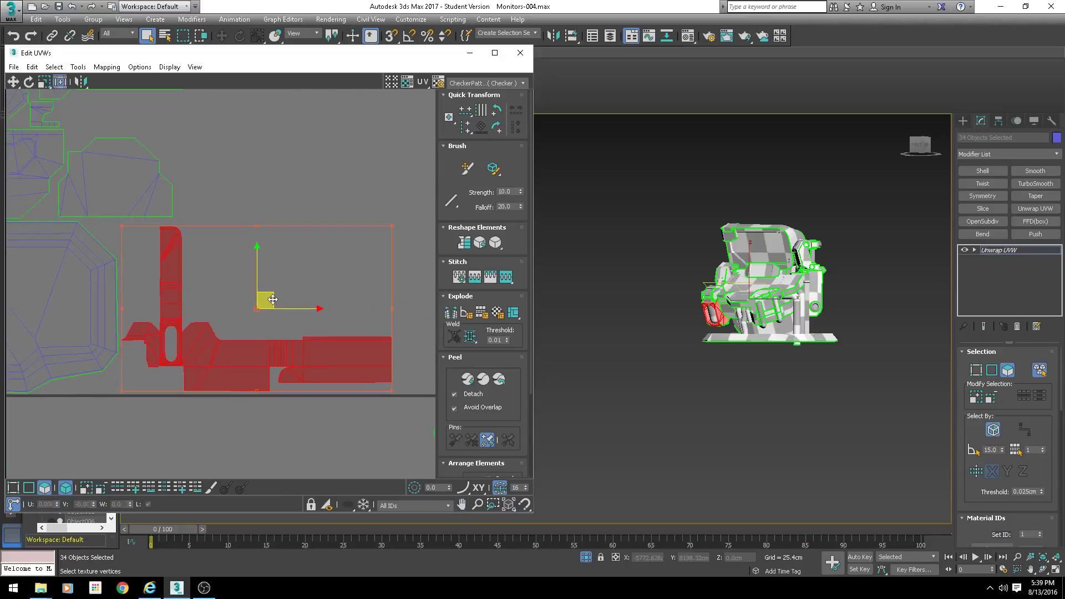
{"action": "scroll", "coordinate": [170, 330], "scroll_direction": "down", "scroll_amount": 5}
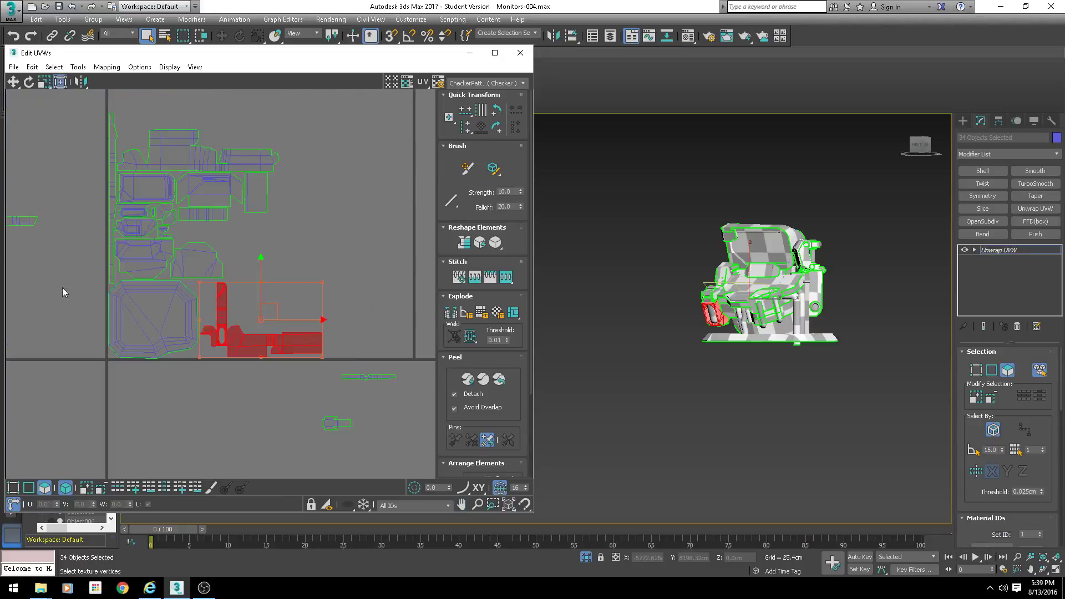
Move the vase-shaped shell into the tile, above the long stepped shell and beside its upright arm
{"action": "mouse_move", "coordinate": [301, 297]}
{"action": "left_mouse_down"}
{"action": "mouse_move", "coordinate": [228, 239]}
{"action": "mouse_move", "coordinate": [344, 294]}
{"action": "mouse_move", "coordinate": [297, 277]}
{"action": "mouse_move", "coordinate": [314, 305]}
{"action": "left_mouse_up"}
{"action": "scroll", "coordinate": [303, 284], "scroll_direction": "up", "scroll_amount": 5}
{"action": "scroll", "coordinate": [303, 283], "scroll_direction": "up", "scroll_amount": 4}
{"action": "scroll", "coordinate": [314, 305], "scroll_direction": "down", "scroll_amount": 5}
{"action": "middle_click_drag", "start_coordinate": [45, 196], "coordinate": [140, 202]}
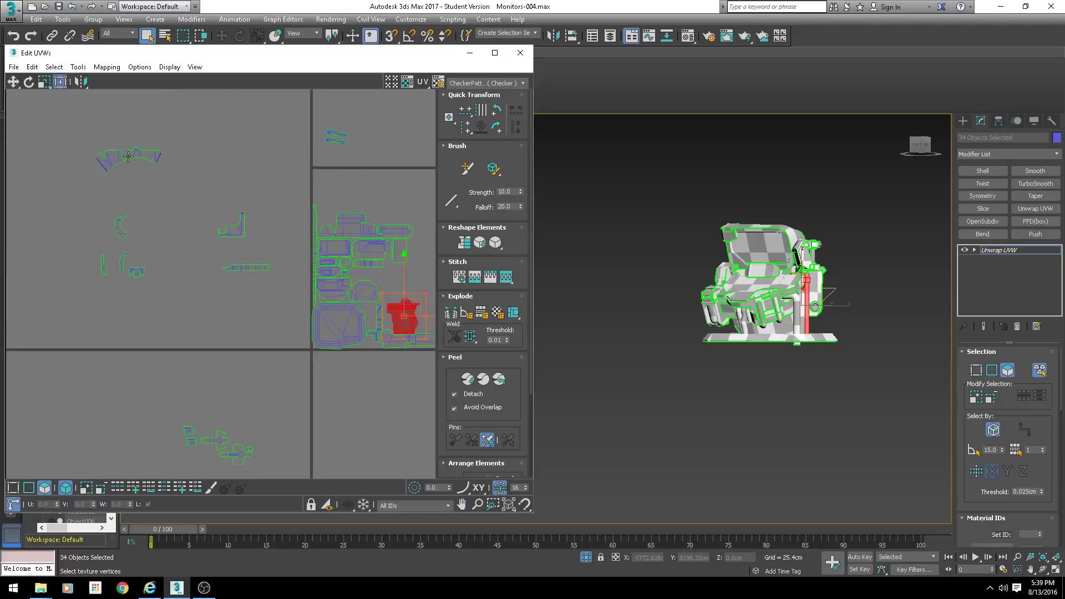
Bring the arched strip shell into the tile above the vase-shaped shell and inspect its faces at the model's base
{"action": "left_click_drag", "start_coordinate": [130, 156], "coordinate": [400, 288]}
{"action": "scroll", "coordinate": [219, 258], "scroll_direction": "up", "scroll_amount": 8}
{"action": "middle_click_drag", "start_coordinate": [399, 288], "coordinate": [327, 293]}
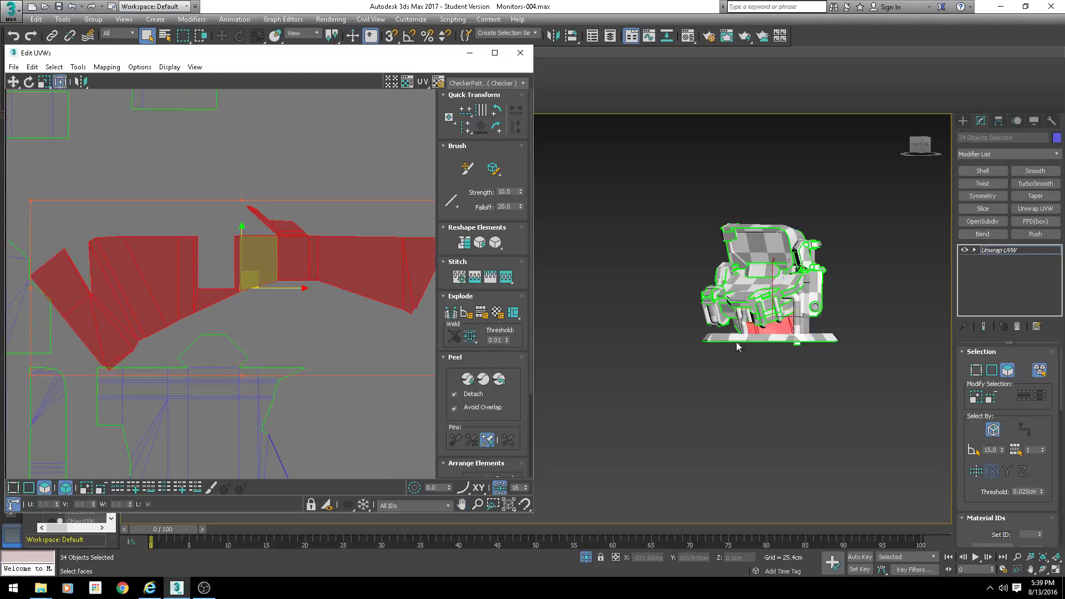
{"action": "scroll", "coordinate": [794, 336], "scroll_direction": "up", "scroll_amount": 4}
{"action": "mouse_move", "coordinate": [785, 357]}
{"action": "middle_mouse_down", "text": "alt"}
{"action": "mouse_move", "coordinate": [797, 355]}
{"action": "mouse_move", "coordinate": [502, 360]}
{"action": "mouse_move", "coordinate": [499, 346]}
{"action": "middle_mouse_up", "text": "alt"}
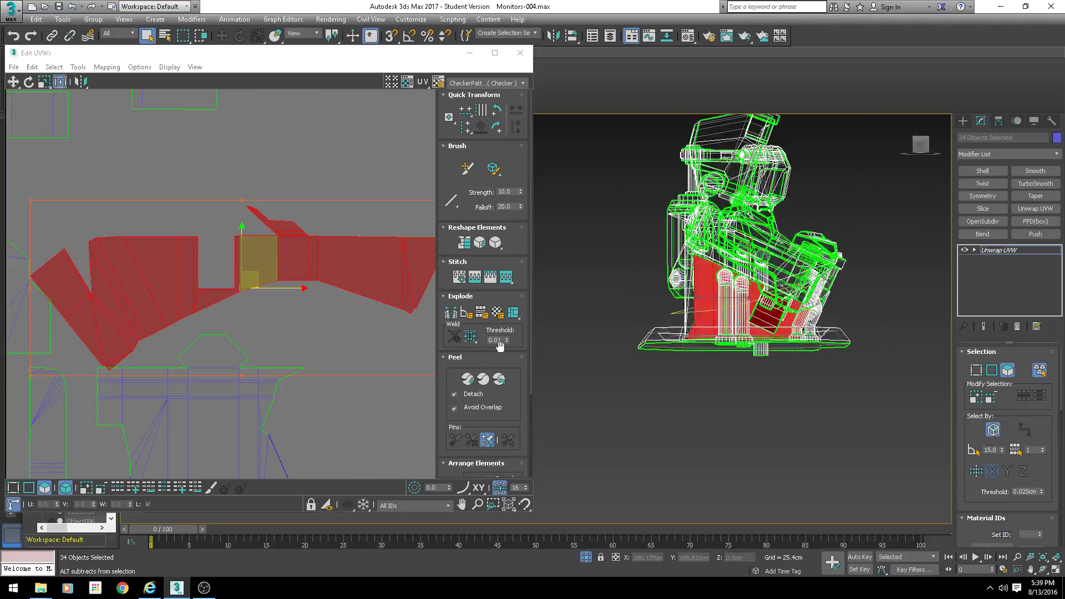
{"action": "scroll", "coordinate": [199, 298], "scroll_direction": "down", "scroll_amount": 2}
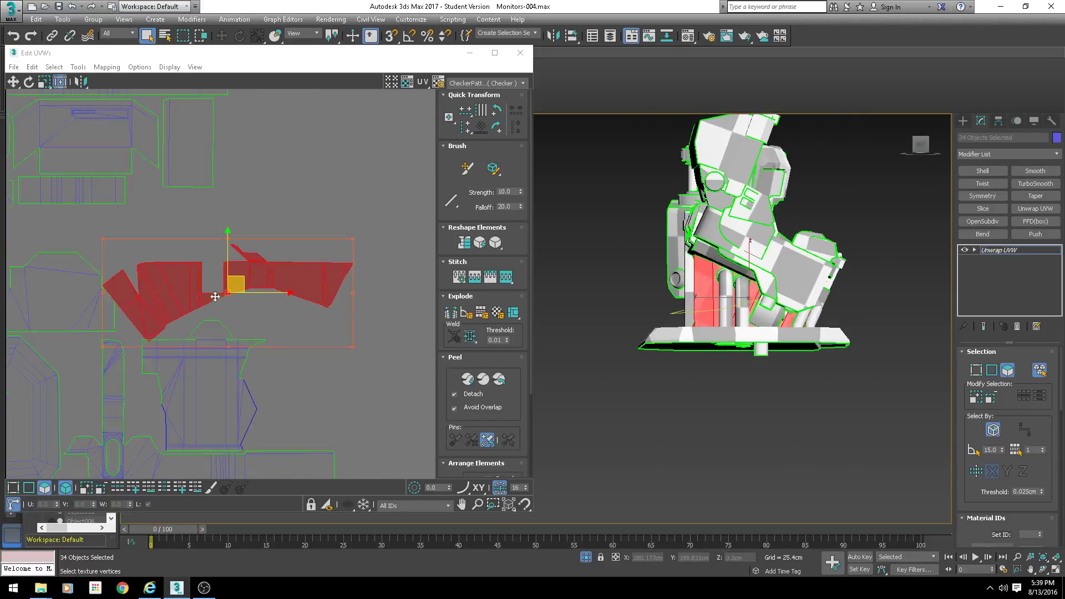
Try the arched strip shell turned 180 degrees in the space above the vase-shaped shell
{"action": "left_click", "coordinate": [498, 128]}
{"action": "left_click", "coordinate": [497, 128]}
{"action": "left_click_drag", "start_coordinate": [249, 290], "coordinate": [229, 249]}
{"action": "middle_click_drag", "start_coordinate": [230, 249], "coordinate": [278, 249]}
{"action": "left_click", "coordinate": [496, 127]}
{"action": "left_click", "coordinate": [496, 127]}
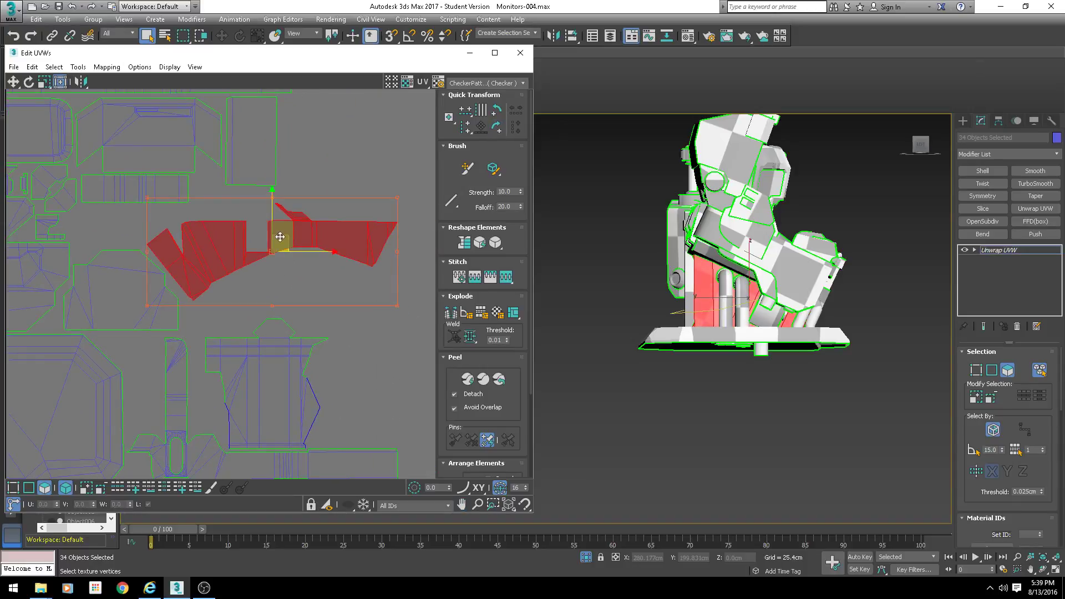
Set the arched strip shell down close above the vase-shaped shell
{"action": "left_click_drag", "start_coordinate": [280, 237], "coordinate": [304, 268]}
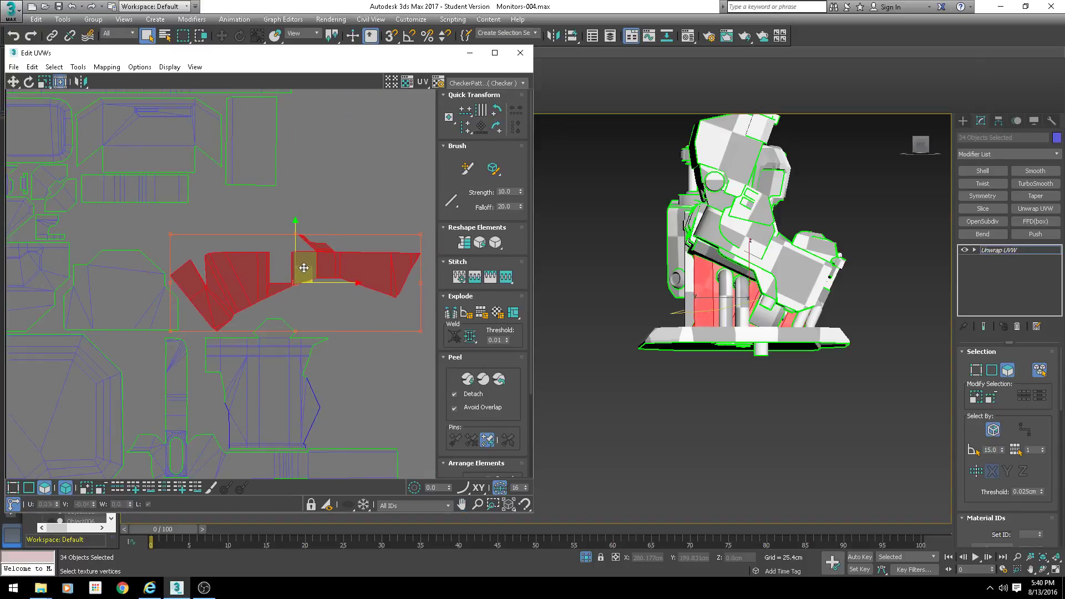
{"action": "scroll", "coordinate": [317, 354], "scroll_direction": "down", "scroll_amount": 3}
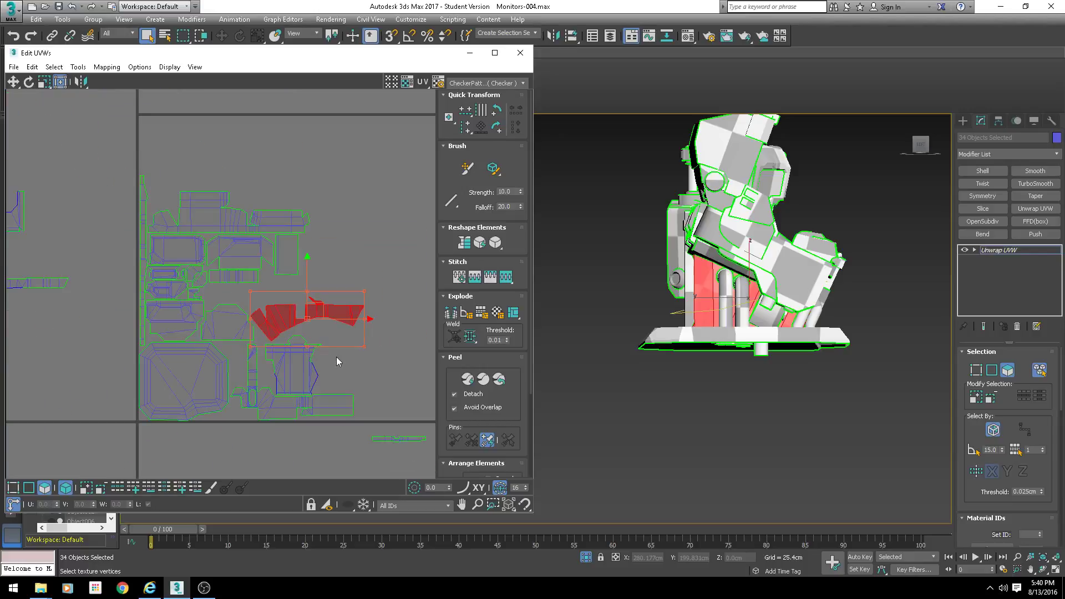
{"action": "scroll", "coordinate": [240, 305], "scroll_direction": "down", "scroll_amount": 3}
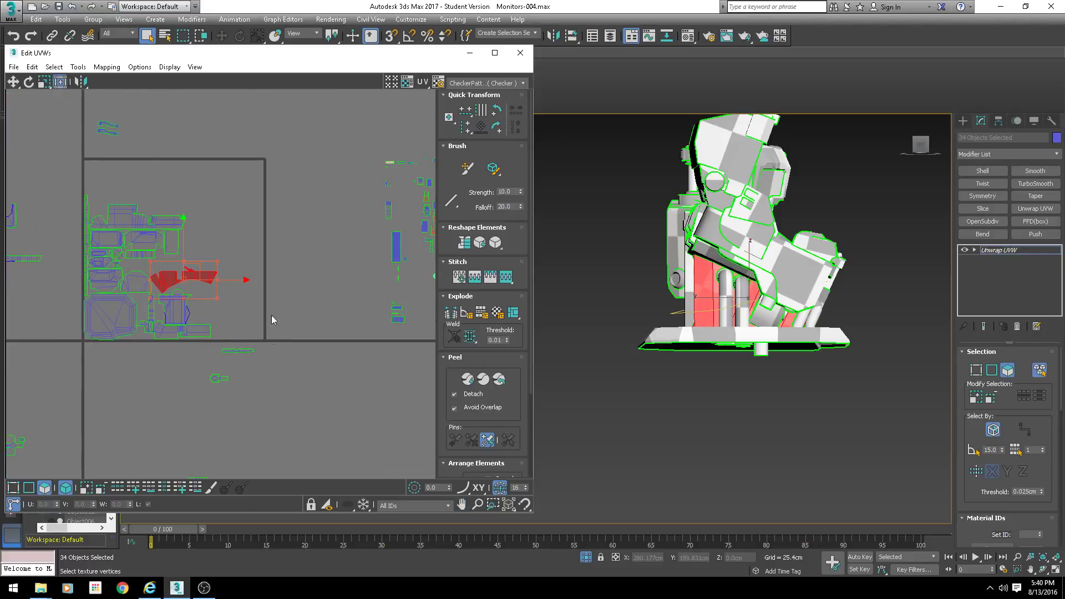
Select the tall striped tube shell among the unpacked shells, shift it away from the small round shell and tilt it slightly
{"action": "middle_click_drag", "start_coordinate": [70, 237], "coordinate": [254, 248]}
{"action": "scroll", "coordinate": [254, 248], "scroll_direction": "up", "scroll_amount": 2}
{"action": "middle_click_drag", "start_coordinate": [355, 253], "coordinate": [114, 225]}
{"action": "middle_click_drag", "start_coordinate": [328, 272], "coordinate": [172, 255]}
{"action": "scroll", "coordinate": [289, 259], "scroll_direction": "up", "scroll_amount": 3}
{"action": "middle_click_drag", "start_coordinate": [284, 206], "coordinate": [285, 221]}
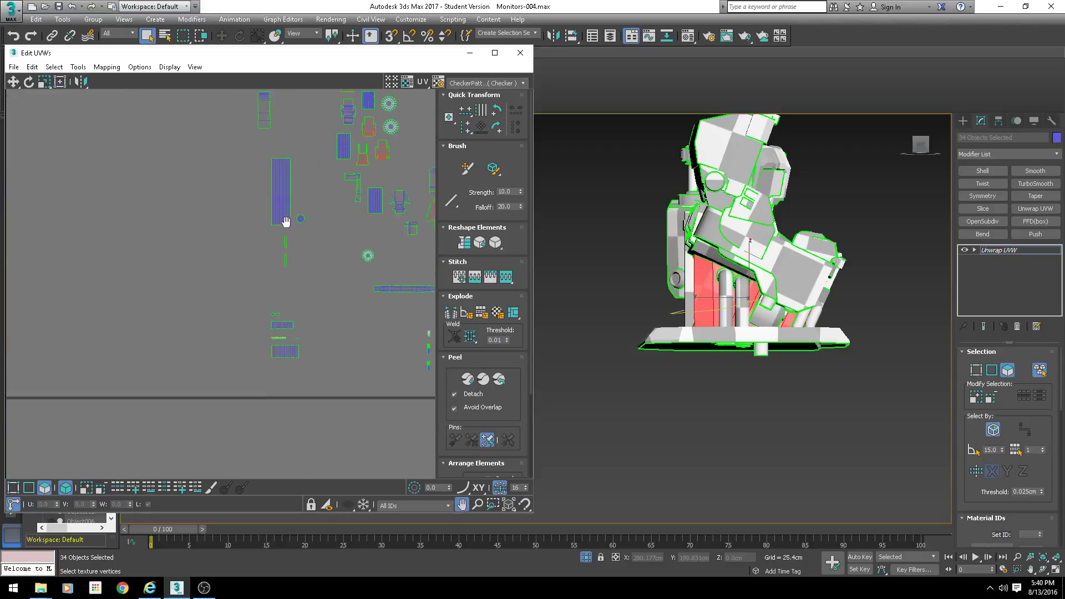
{"action": "scroll", "coordinate": [283, 198], "scroll_direction": "up", "scroll_amount": 4}
{"action": "middle_click_drag", "start_coordinate": [269, 172], "coordinate": [265, 263]}
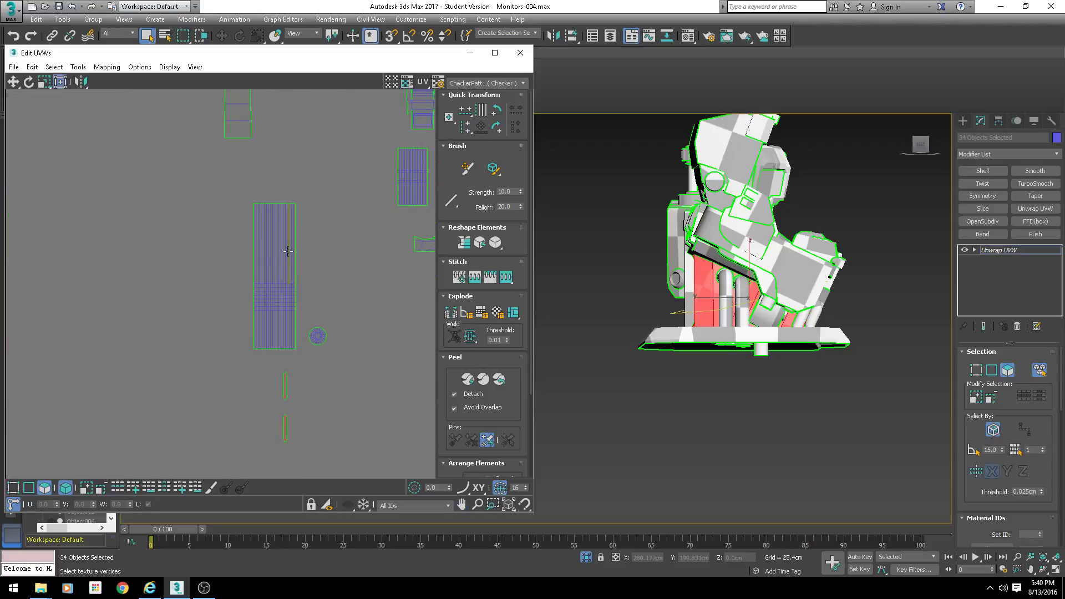
{"action": "left_click", "coordinate": [274, 257]}
{"action": "scroll", "coordinate": [248, 307], "scroll_direction": "up", "scroll_amount": 2}
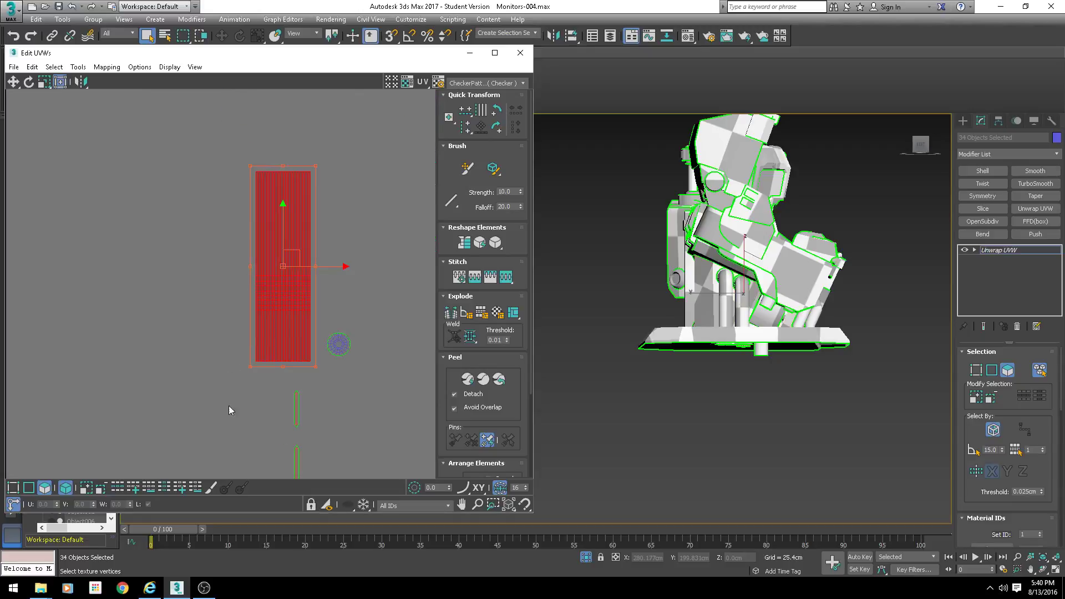
{"action": "left_click_drag", "start_coordinate": [298, 253], "coordinate": [258, 241]}
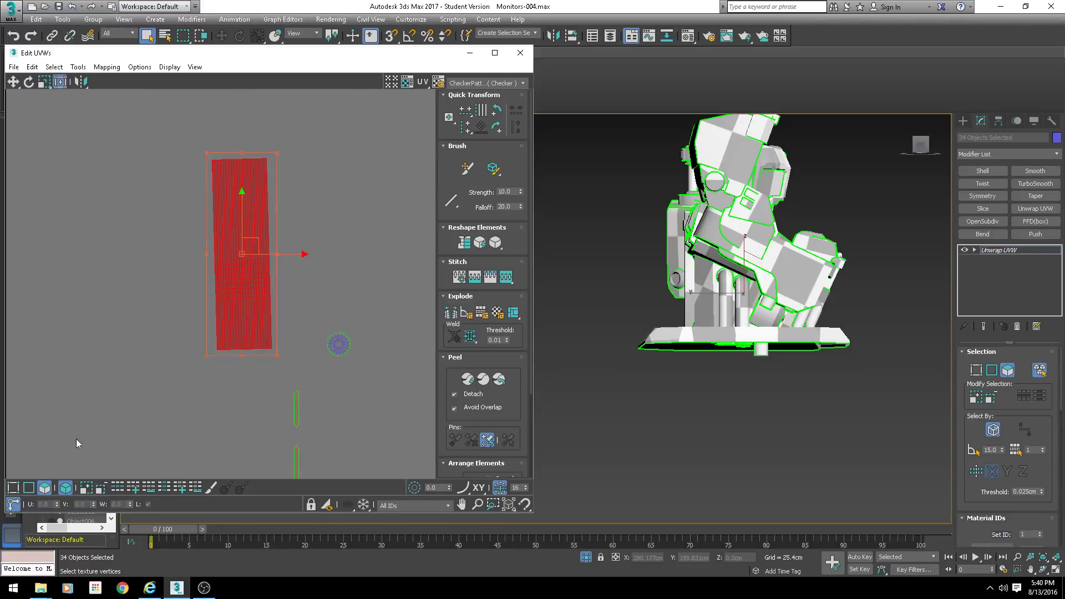
Straighten the tilted tube shell by aligning the whole shell to its left border edge
{"action": "left_click", "coordinate": [29, 488]}
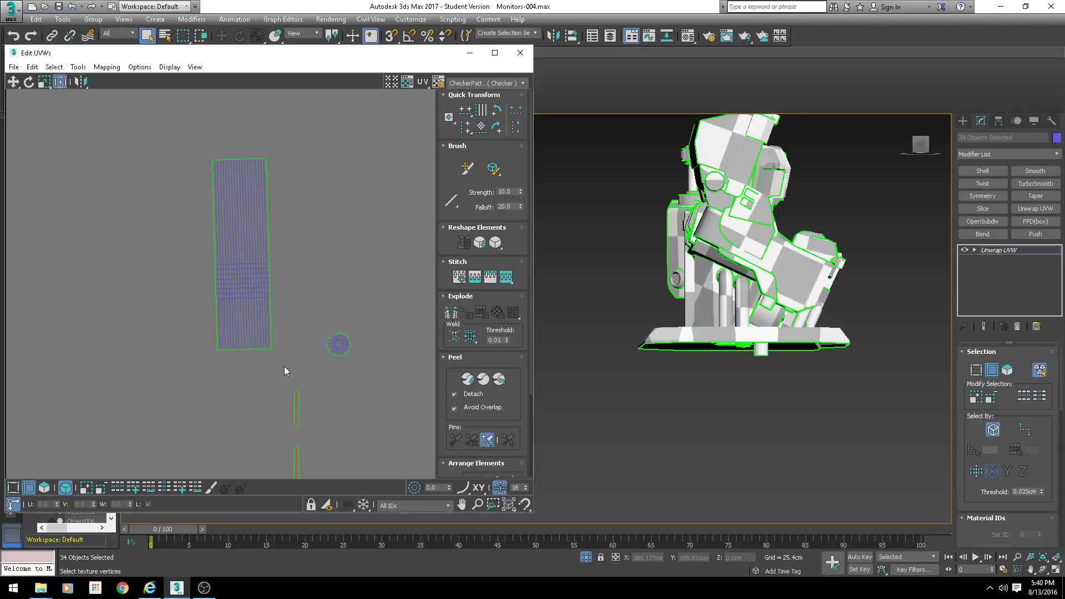
{"action": "left_click", "coordinate": [214, 247]}
{"action": "left_click", "coordinate": [98, 449]}
{"action": "left_click", "coordinate": [214, 246]}
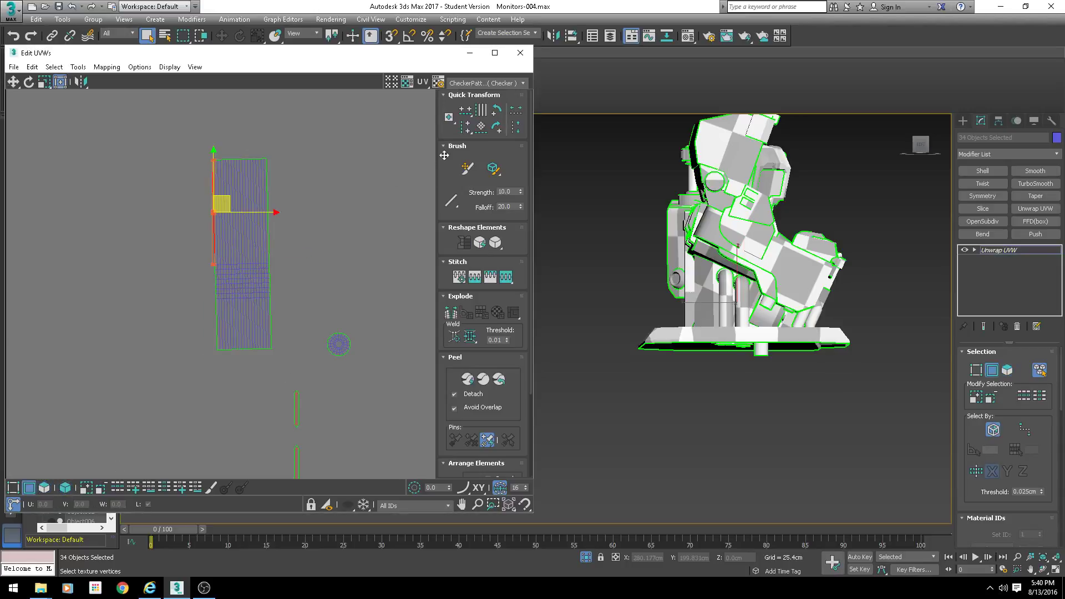
{"action": "left_click", "coordinate": [481, 128]}
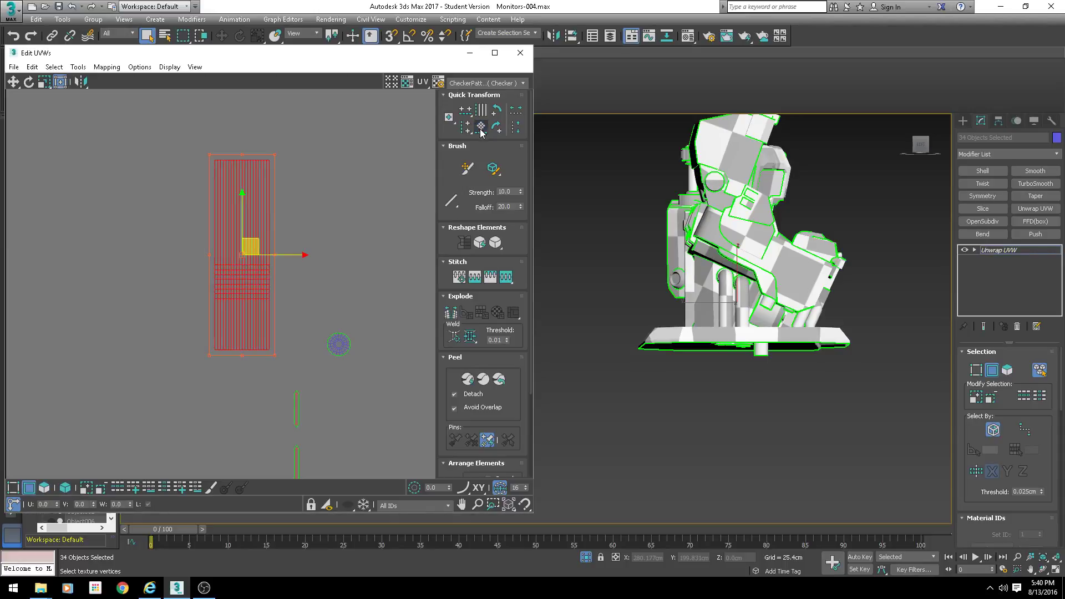
{"action": "left_click", "coordinate": [314, 383]}
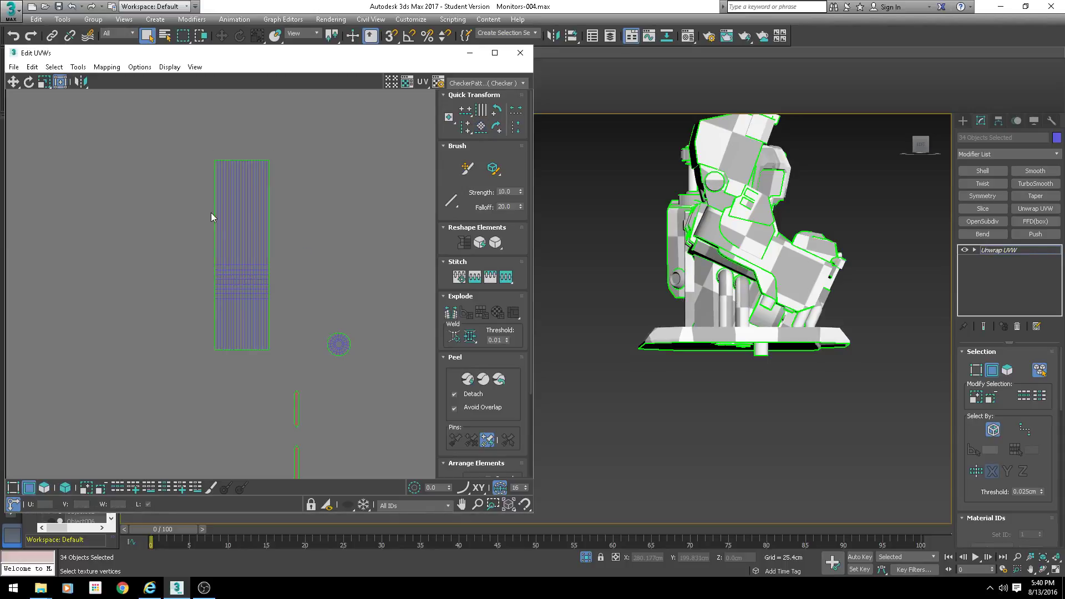
Pull the tube shell's top-left corner vertex slightly outward so its left border slants
{"action": "scroll", "coordinate": [211, 212], "scroll_direction": "up", "scroll_amount": 3}
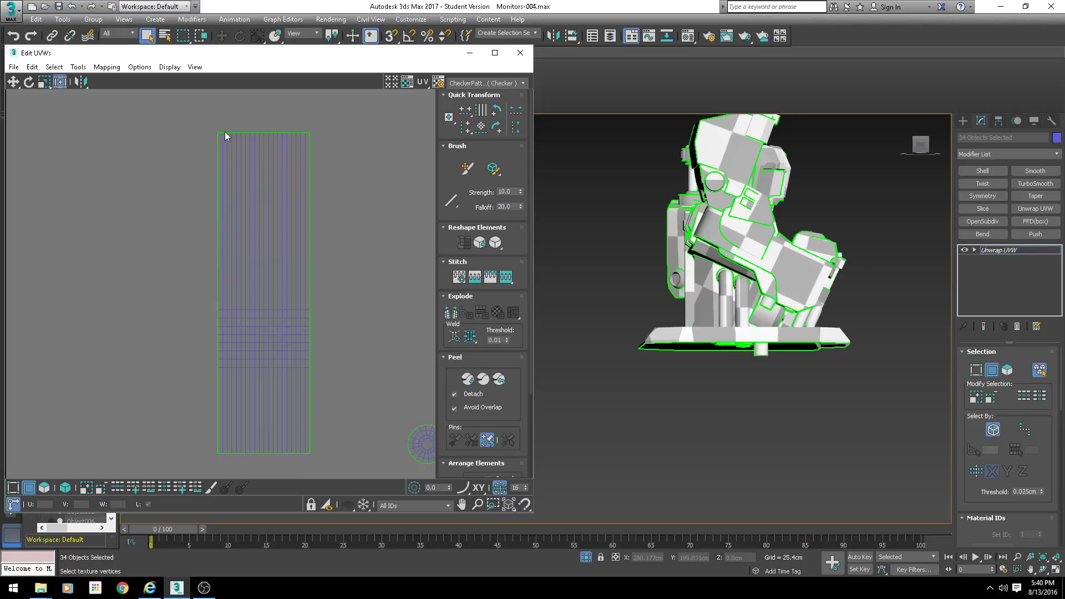
{"action": "key", "text": "1"}
{"action": "key", "text": "ctrl+a"}
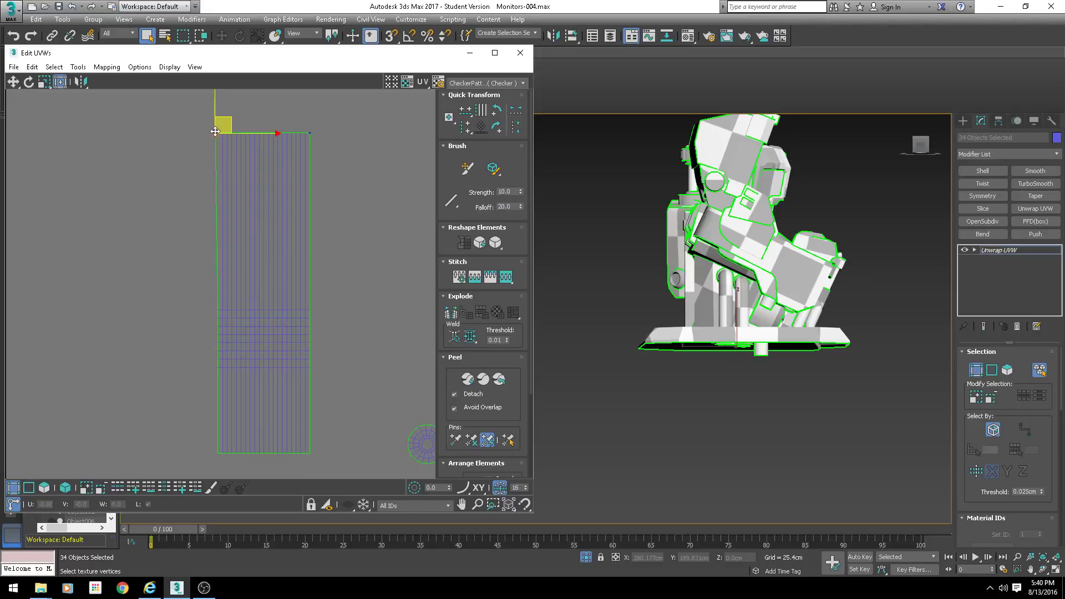
{"action": "middle_click_drag", "start_coordinate": [244, 324], "coordinate": [242, 309]}
Select the tube shell's entire left border edge and align it vertically
{"action": "key", "text": "2"}
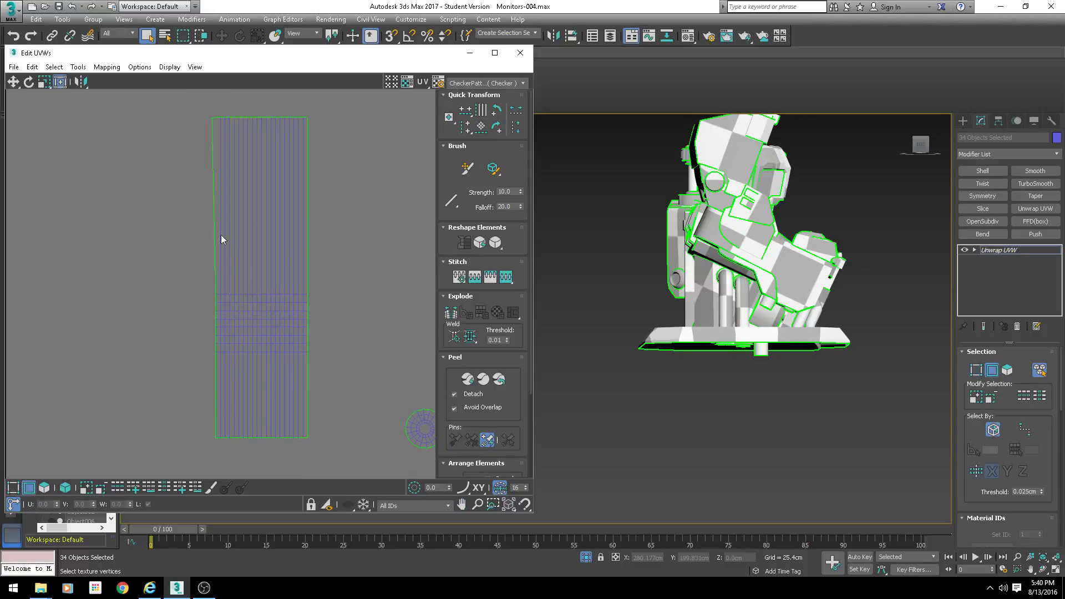
{"action": "double_click", "coordinate": [214, 229]}
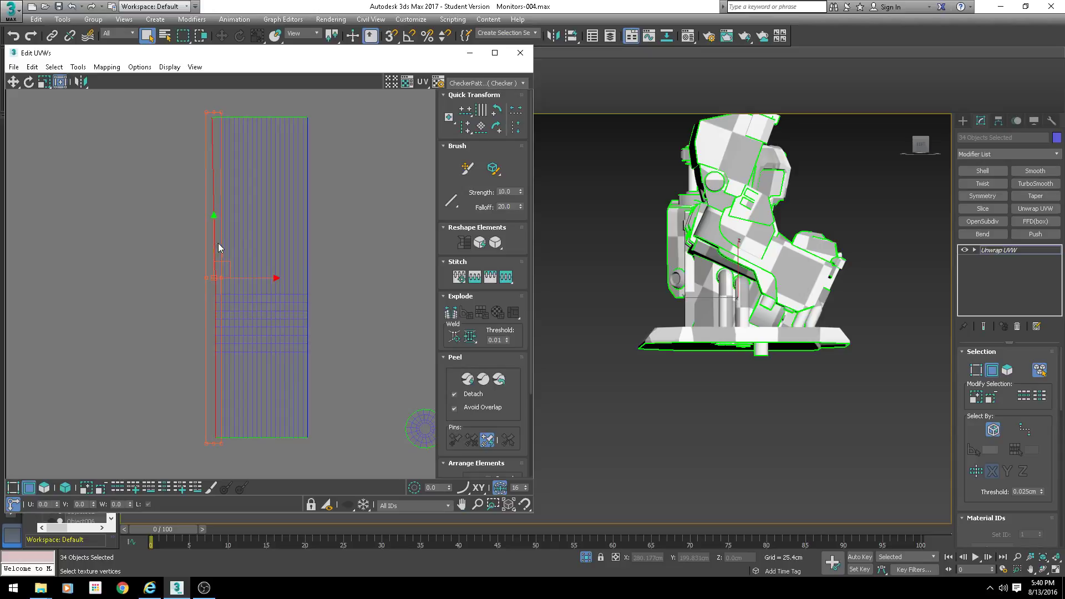
{"action": "left_click", "coordinate": [463, 129]}
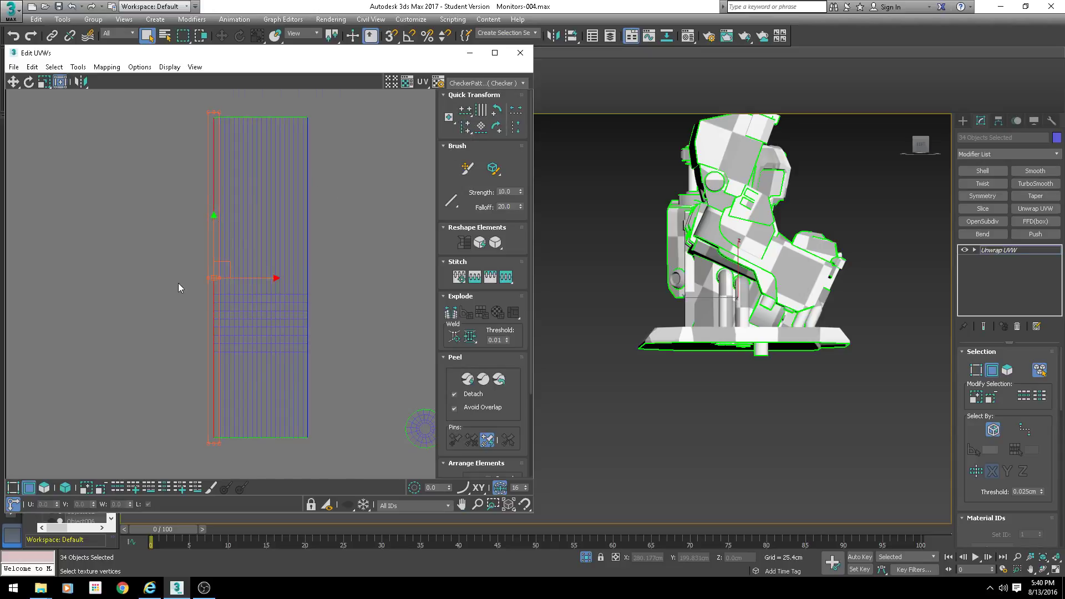
{"action": "scroll", "coordinate": [178, 286], "scroll_direction": "up", "scroll_amount": 1}
{"action": "scroll", "coordinate": [184, 282], "scroll_direction": "down", "scroll_amount": 2}
{"action": "middle_click_drag", "start_coordinate": [316, 298], "coordinate": [310, 235]}
{"action": "scroll", "coordinate": [228, 271], "scroll_direction": "up", "scroll_amount": 1}
{"action": "middle_click_drag", "start_coordinate": [229, 271], "coordinate": [231, 342]}
Select the upper-left block of faces on the tube shell and move it clear of the shell to the left
{"action": "left_click", "coordinate": [44, 487]}
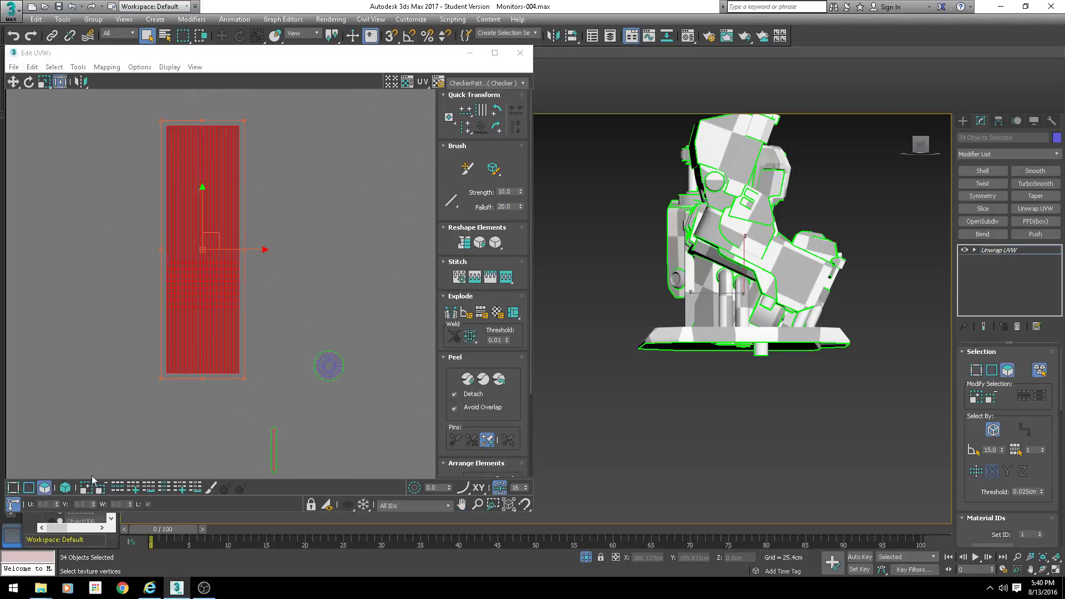
{"action": "middle_click_drag", "start_coordinate": [266, 172], "coordinate": [297, 219]}
{"action": "left_click_drag", "start_coordinate": [181, 155], "coordinate": [224, 191]}
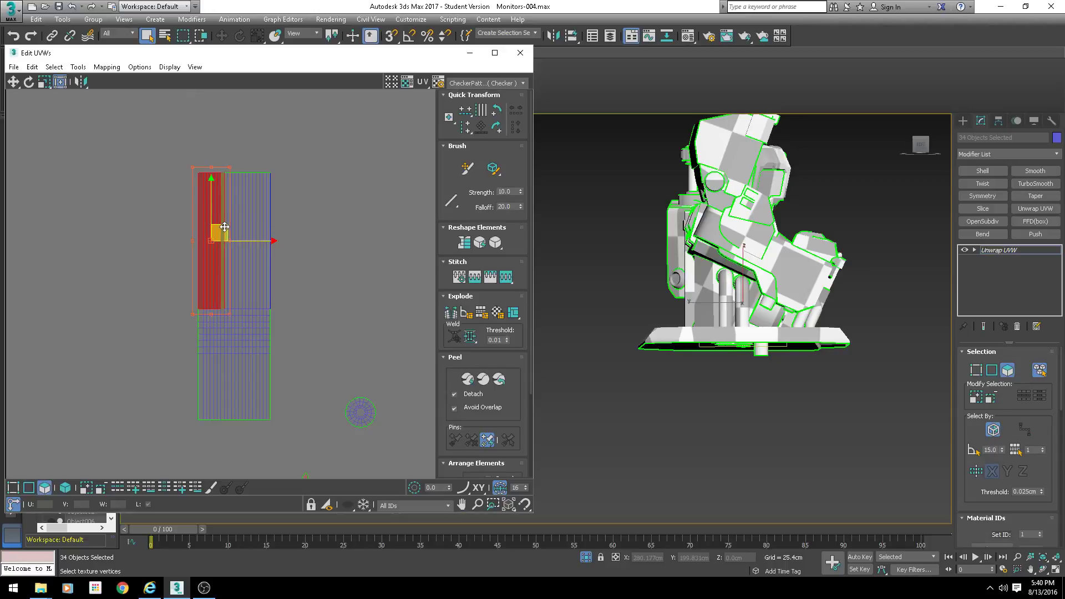
{"action": "left_click_drag", "start_coordinate": [224, 227], "coordinate": [108, 200]}
{"action": "middle_click_drag", "start_coordinate": [143, 209], "coordinate": [267, 226]}
{"action": "left_click", "coordinate": [244, 170]}
Distort the detached face strip by pulling its top-right, bottom-right and bottom-left vertices out of line
{"action": "scroll", "coordinate": [244, 170], "scroll_direction": "up", "scroll_amount": 3}
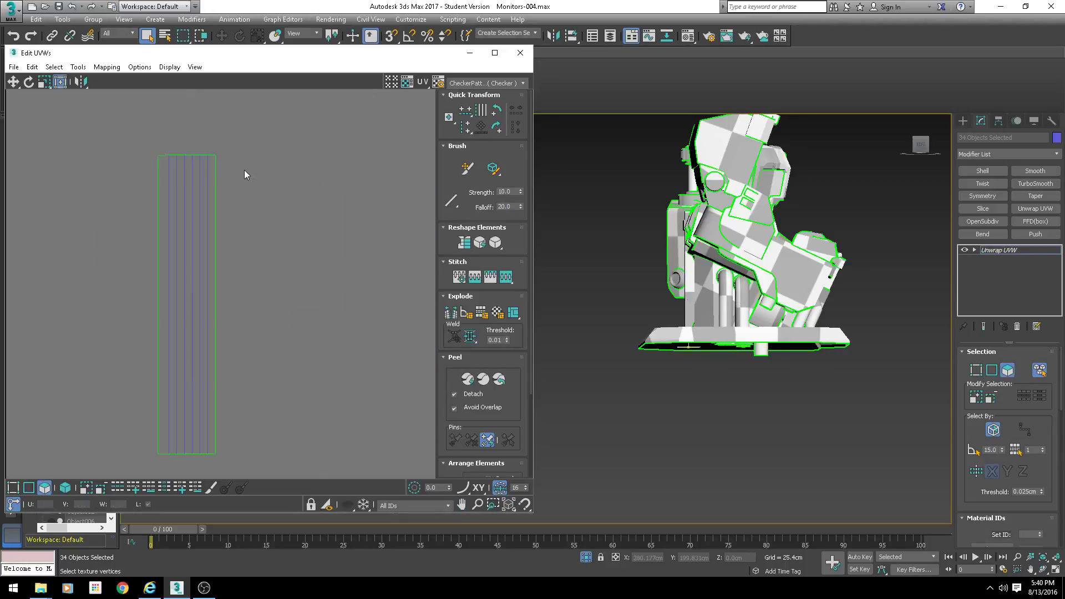
{"action": "key", "text": "1"}
{"action": "left_click_drag", "start_coordinate": [218, 150], "coordinate": [225, 153]}
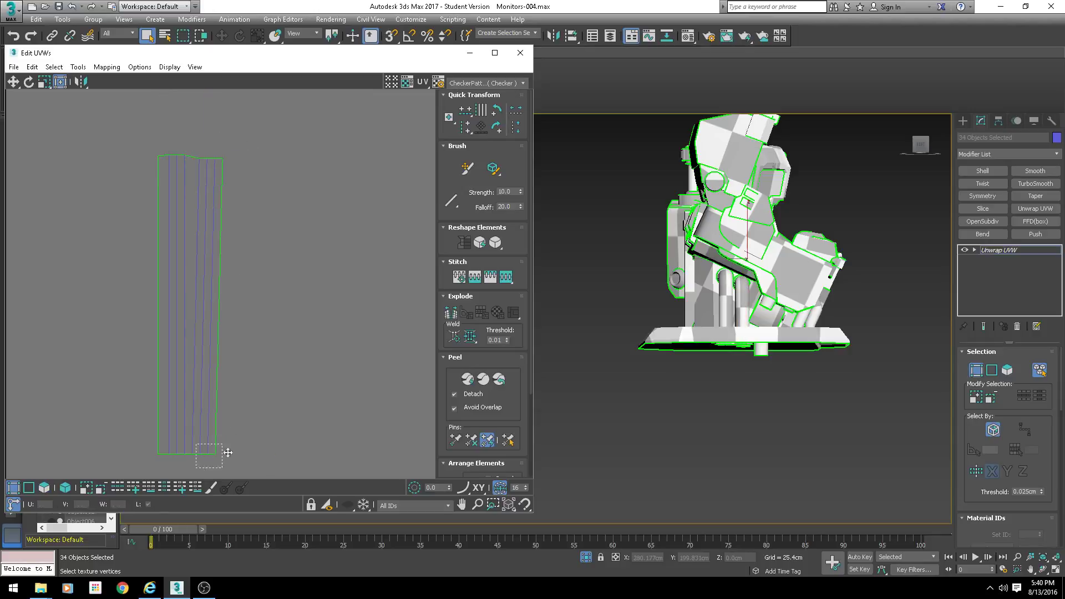
{"action": "left_click_drag", "start_coordinate": [228, 453], "coordinate": [280, 400]}
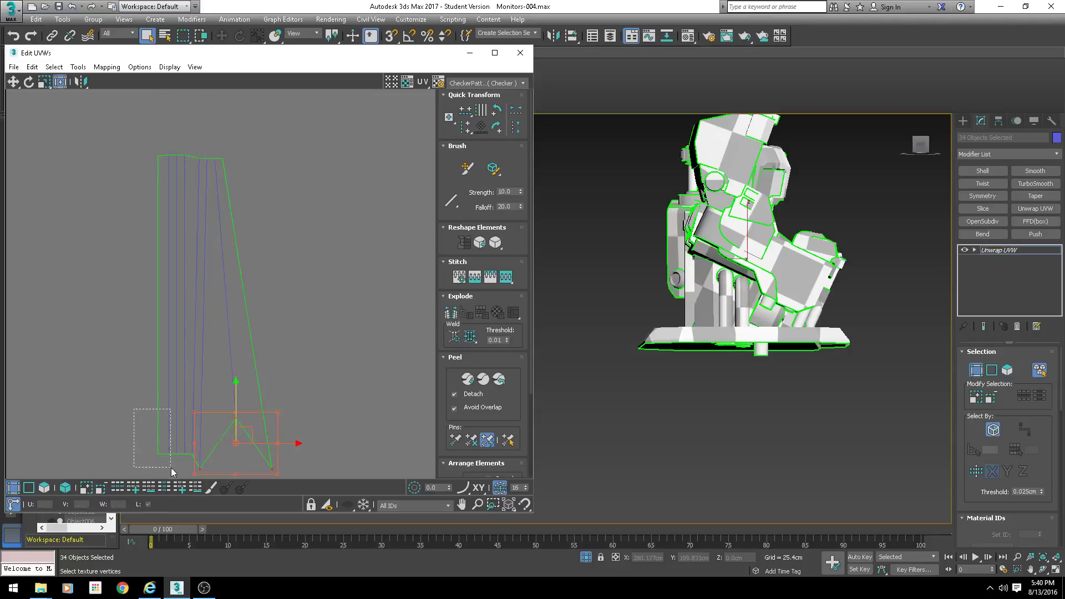
{"action": "left_click_drag", "start_coordinate": [172, 472], "coordinate": [172, 472]}
{"action": "left_click_drag", "start_coordinate": [171, 414], "coordinate": [138, 406]}
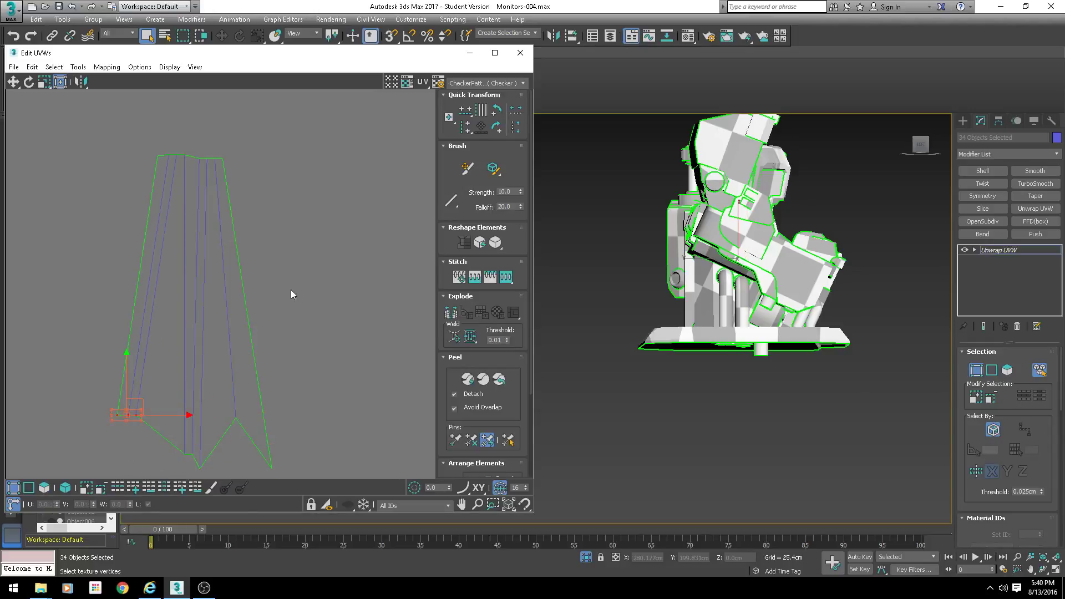
{"action": "left_click", "coordinate": [291, 290]}
Select all faces of the distorted strip and square it up with Straighten Selection
{"action": "scroll", "coordinate": [267, 327], "scroll_direction": "down", "scroll_amount": 4}
{"action": "left_click", "coordinate": [44, 487]}
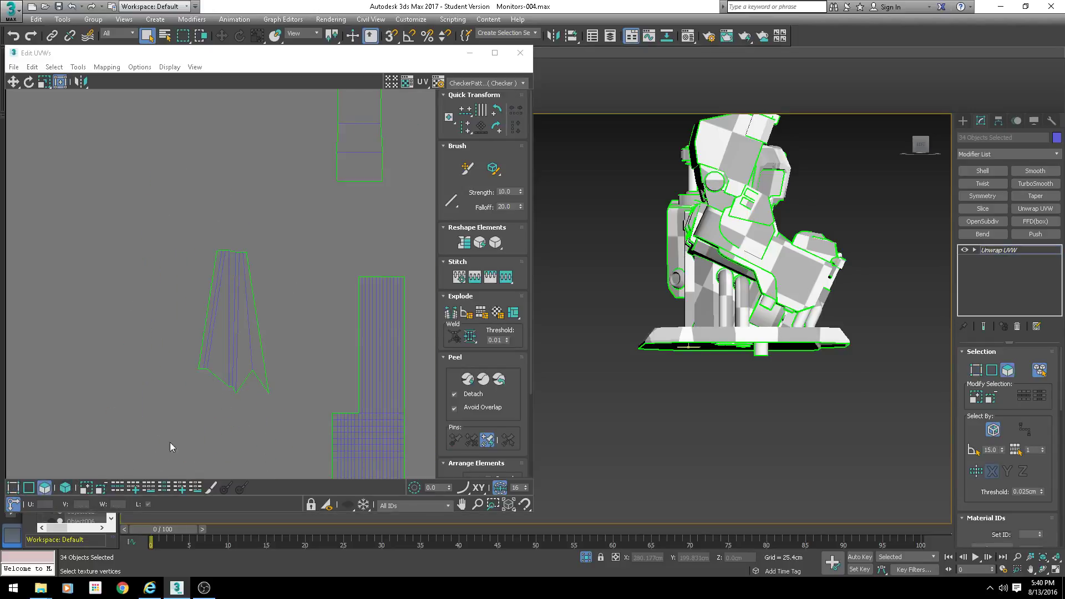
{"action": "left_click_drag", "start_coordinate": [285, 305], "coordinate": [198, 336]}
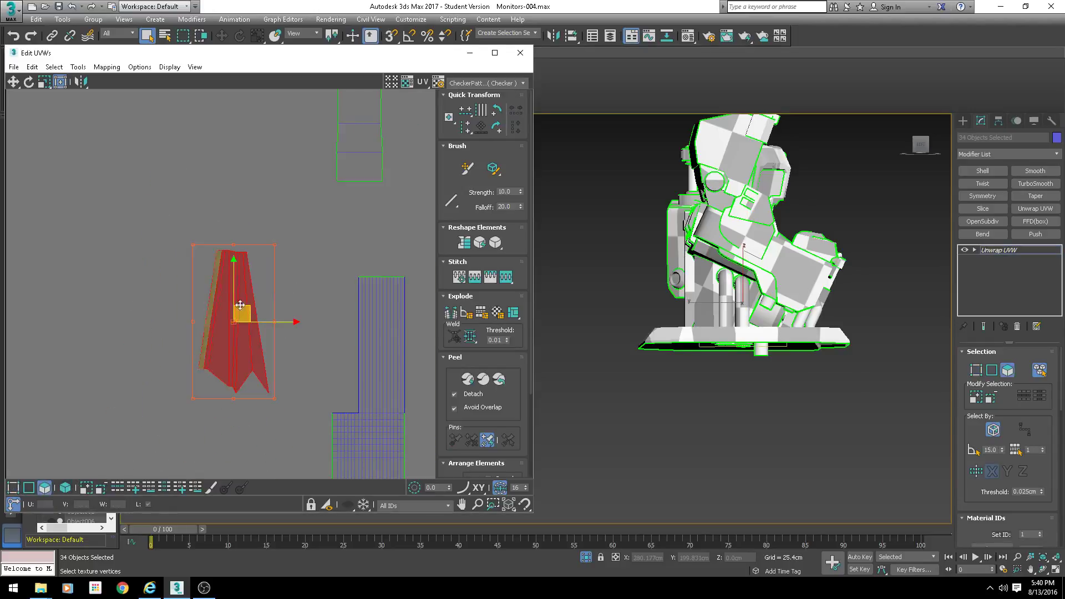
{"action": "left_click", "coordinate": [466, 247]}
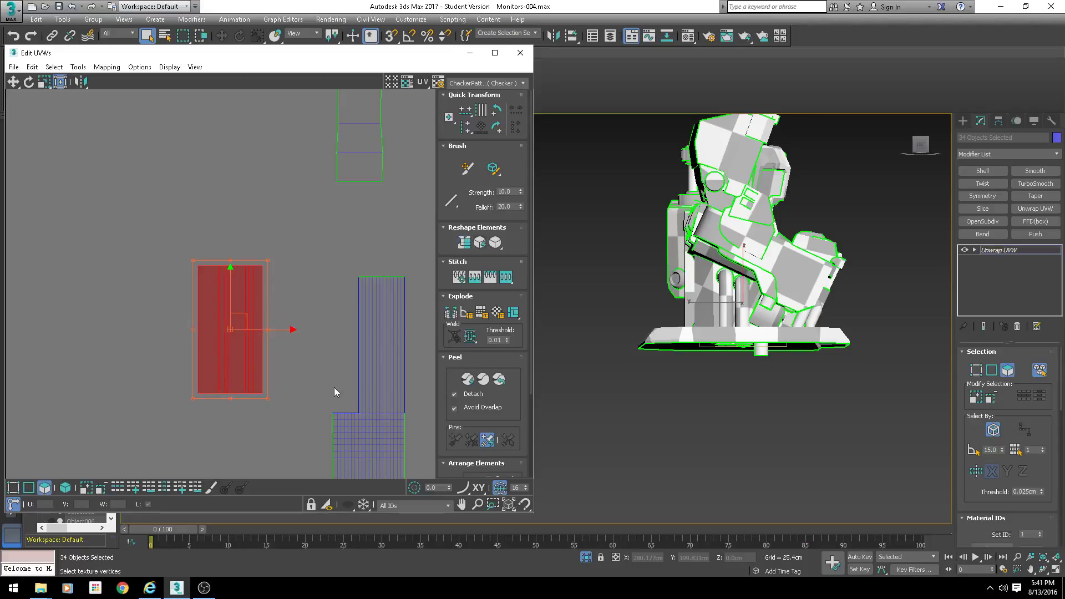
{"action": "left_click", "coordinate": [289, 377]}
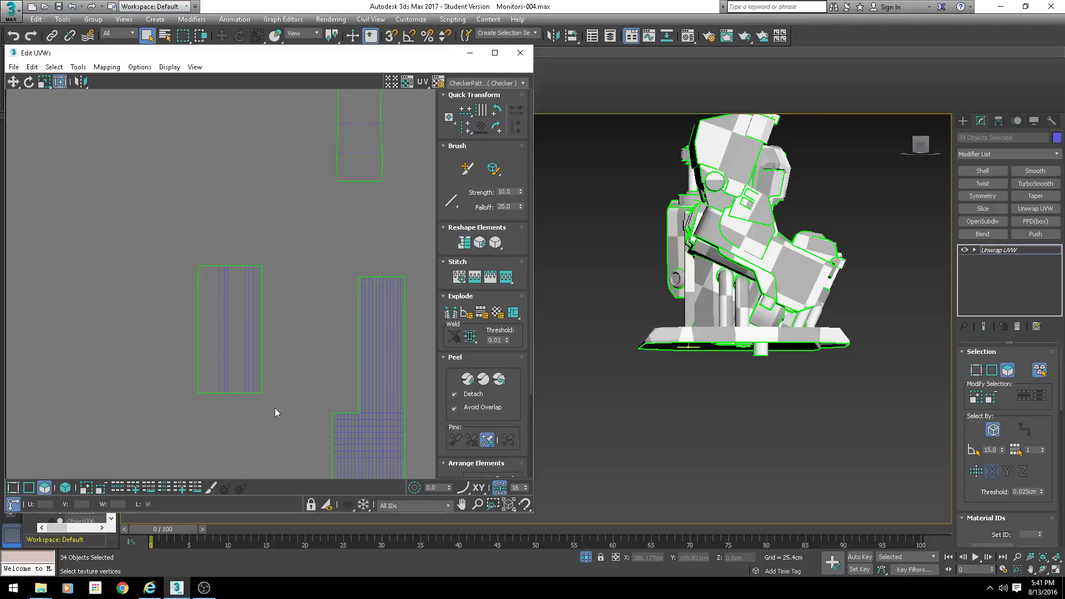
{"action": "scroll", "coordinate": [276, 409], "scroll_direction": "up", "scroll_amount": 4}
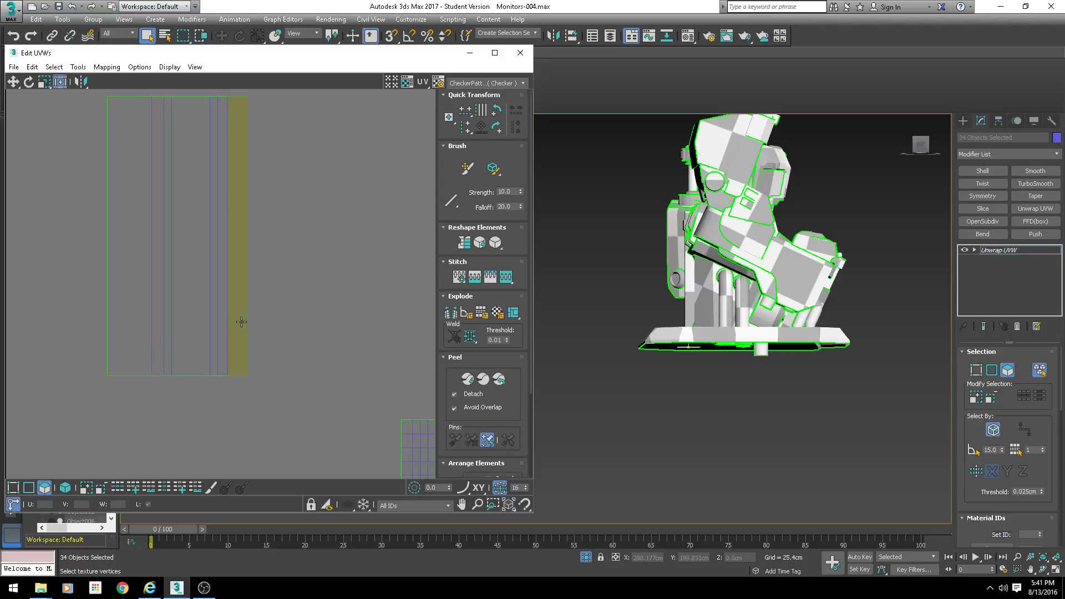
Undo the strip's straightening, vertex distortions and detaching move, back to the complete tube shell
{"action": "scroll", "coordinate": [238, 347], "scroll_direction": "down", "scroll_amount": 3}
{"action": "key", "text": "ctrl+z"}
{"action": "key", "text": "ctrl+z"}
{"action": "key", "text": "ctrl+z"}
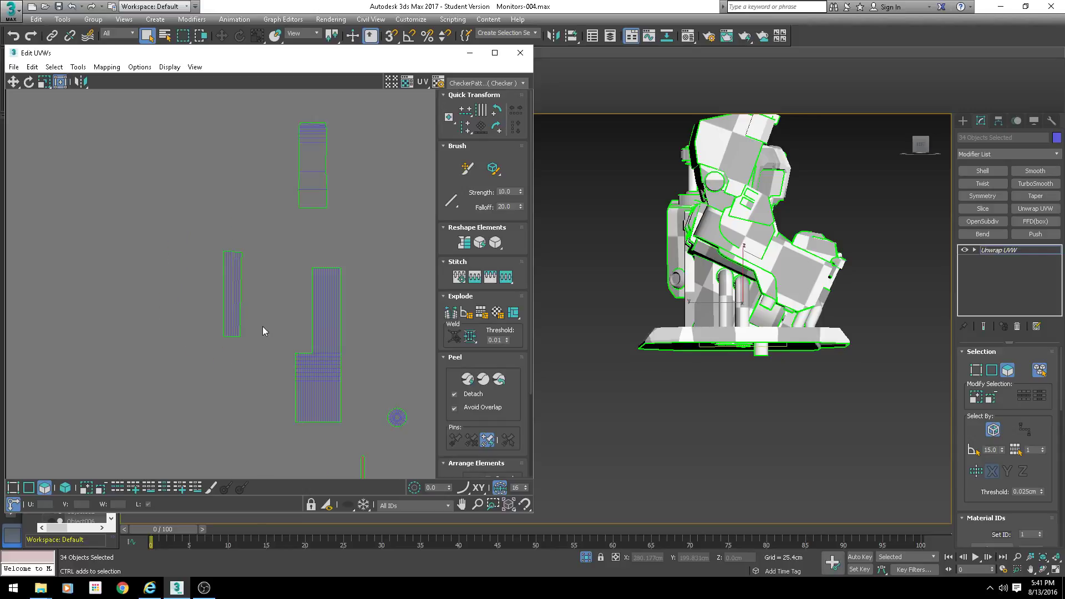
{"action": "scroll", "coordinate": [275, 335], "scroll_direction": "up", "scroll_amount": 4}
{"action": "scroll", "coordinate": [235, 327], "scroll_direction": "down", "scroll_amount": 2}
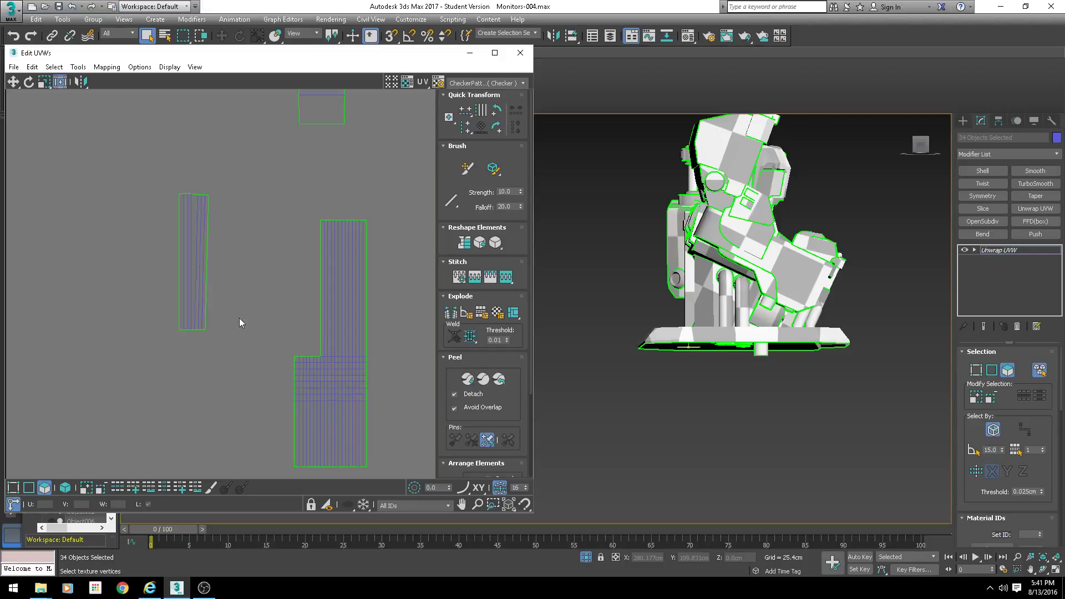
{"action": "key", "text": "ctrl+z"}
{"action": "scroll", "coordinate": [268, 335], "scroll_direction": "down", "scroll_amount": 4}
{"action": "left_click", "coordinate": [243, 327]}
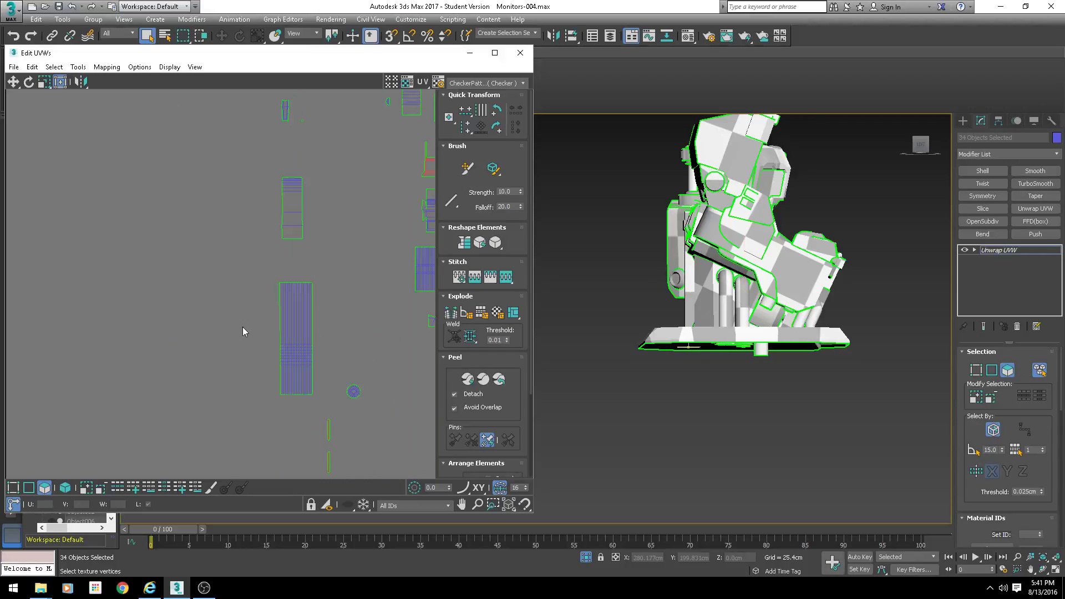
Shift the tube shell's top-left corner vertex slightly inward, in line with the rest of the left border
{"action": "scroll", "coordinate": [243, 327], "scroll_direction": "down", "scroll_amount": 3}
{"action": "scroll", "coordinate": [208, 341], "scroll_direction": "up", "scroll_amount": 2}
{"action": "middle_click_drag", "start_coordinate": [208, 342], "coordinate": [252, 327]}
{"action": "scroll", "coordinate": [274, 326], "scroll_direction": "up", "scroll_amount": 4}
{"action": "middle_click_drag", "start_coordinate": [355, 320], "coordinate": [223, 331]}
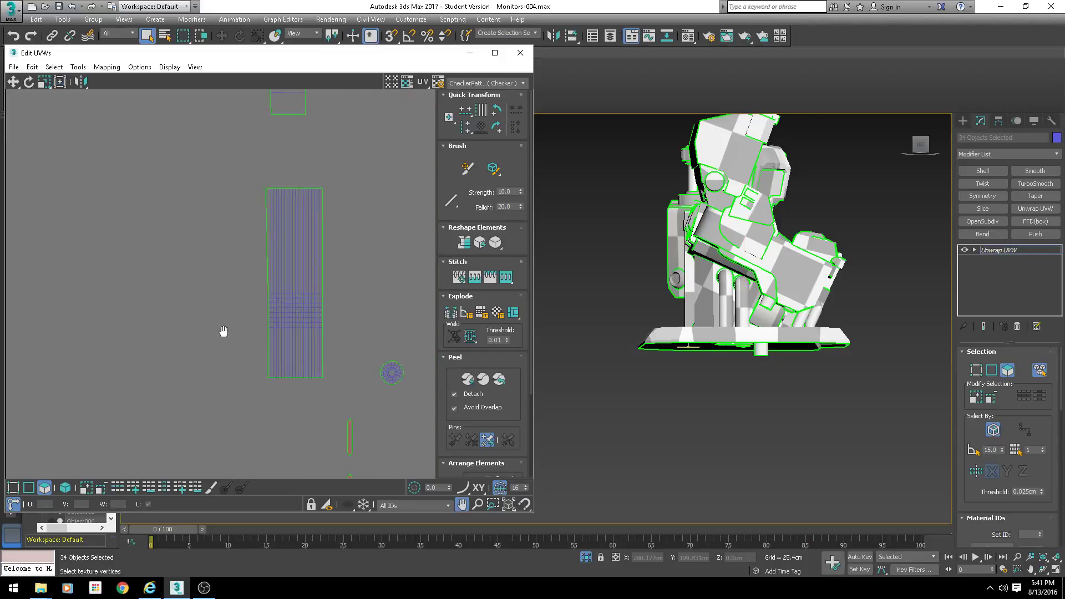
{"action": "scroll", "coordinate": [288, 299], "scroll_direction": "up", "scroll_amount": 3}
{"action": "left_click", "coordinate": [302, 266]}
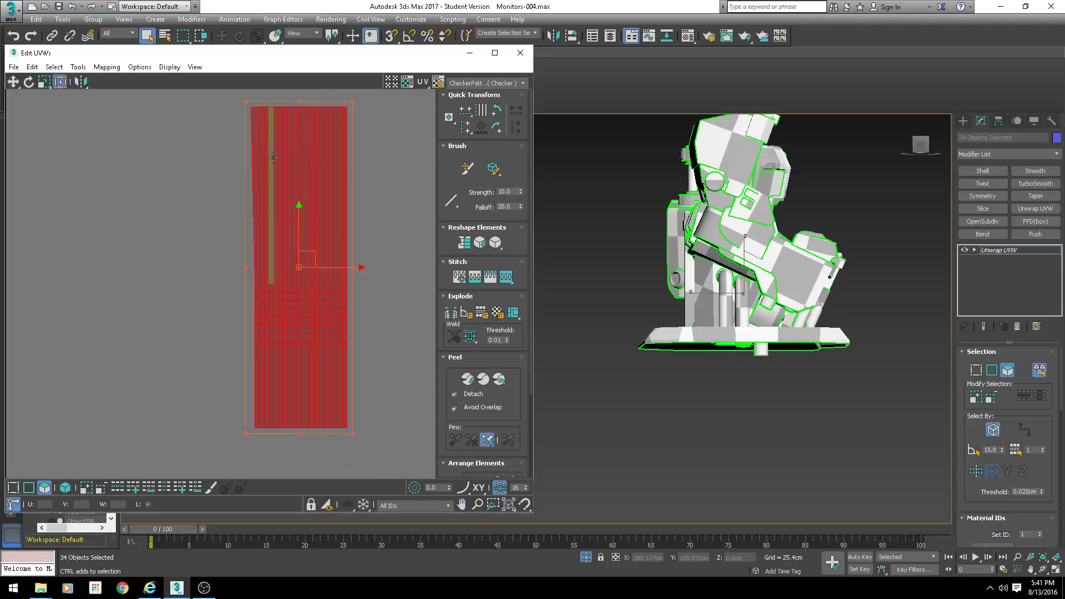
{"action": "key", "text": "1"}
{"action": "left_click", "coordinate": [249, 107]}
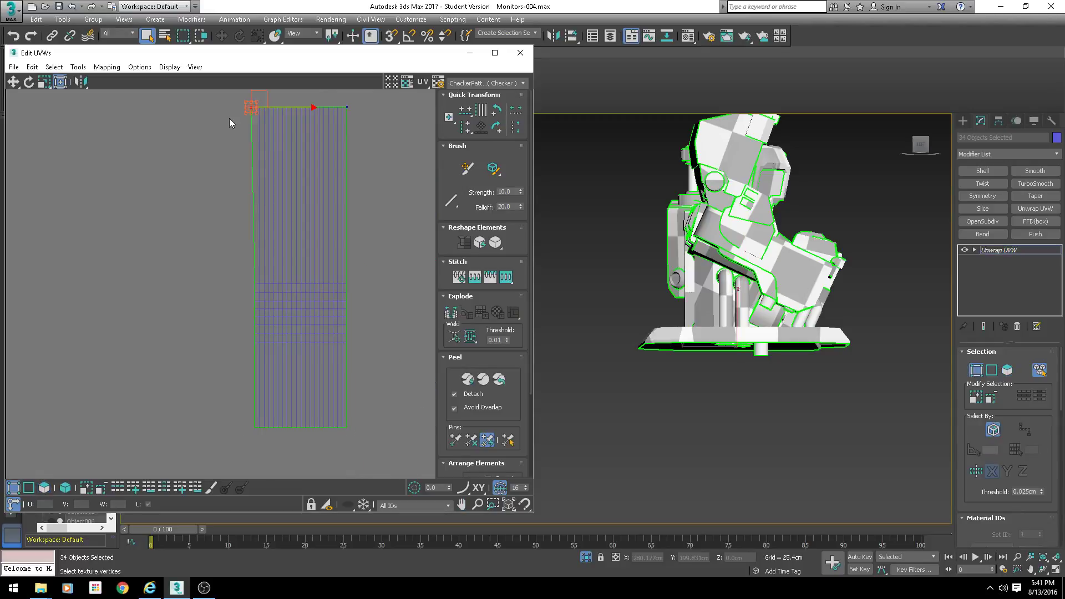
{"action": "left_click", "coordinate": [252, 108]}
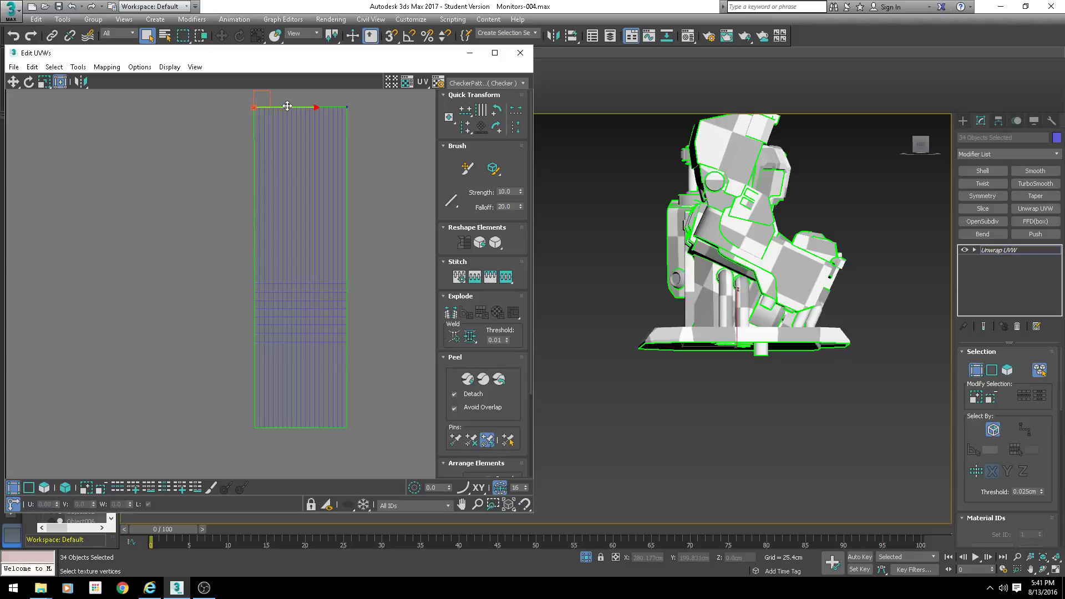
Select all of the tube shell's vertices and rotate the shell very slightly with the freeform gizmo
{"action": "scroll", "coordinate": [274, 232], "scroll_direction": "down", "scroll_amount": 3}
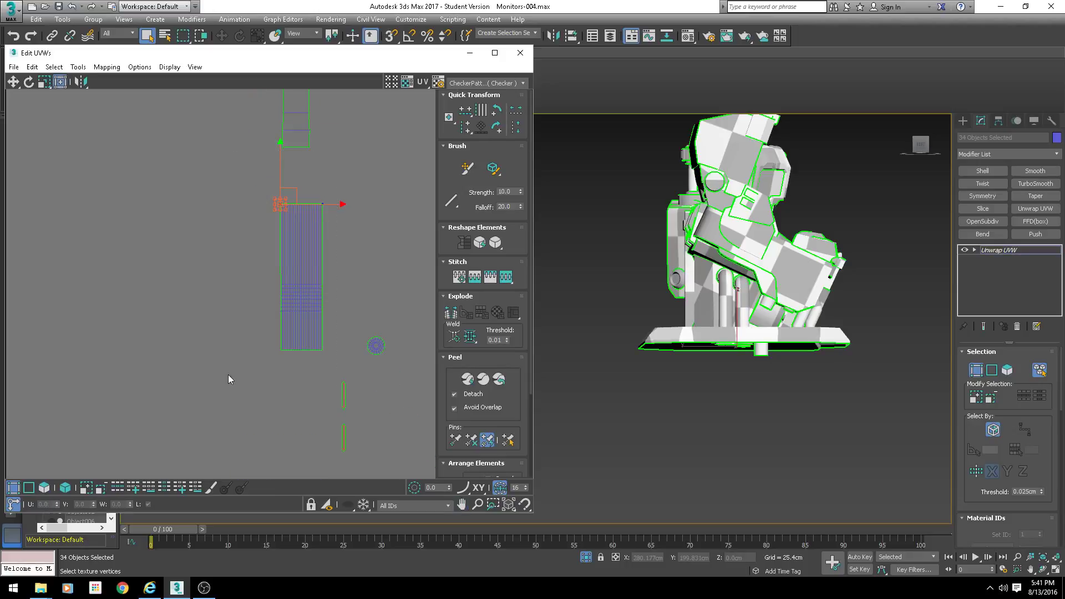
{"action": "left_click_drag", "start_coordinate": [228, 375], "coordinate": [345, 151]}
{"action": "scroll", "coordinate": [320, 250], "scroll_direction": "up", "scroll_amount": 3}
{"action": "scroll", "coordinate": [267, 233], "scroll_direction": "down", "scroll_amount": 1}
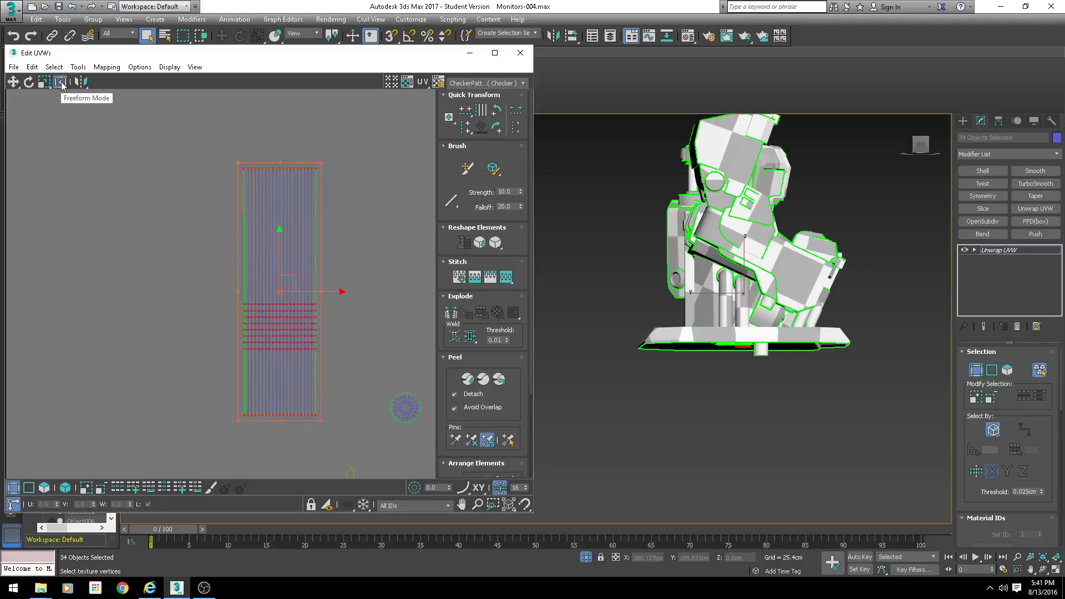
{"action": "scroll", "coordinate": [314, 162], "scroll_direction": "up", "scroll_amount": 2}
{"action": "scroll", "coordinate": [248, 182], "scroll_direction": "down", "scroll_amount": 1}
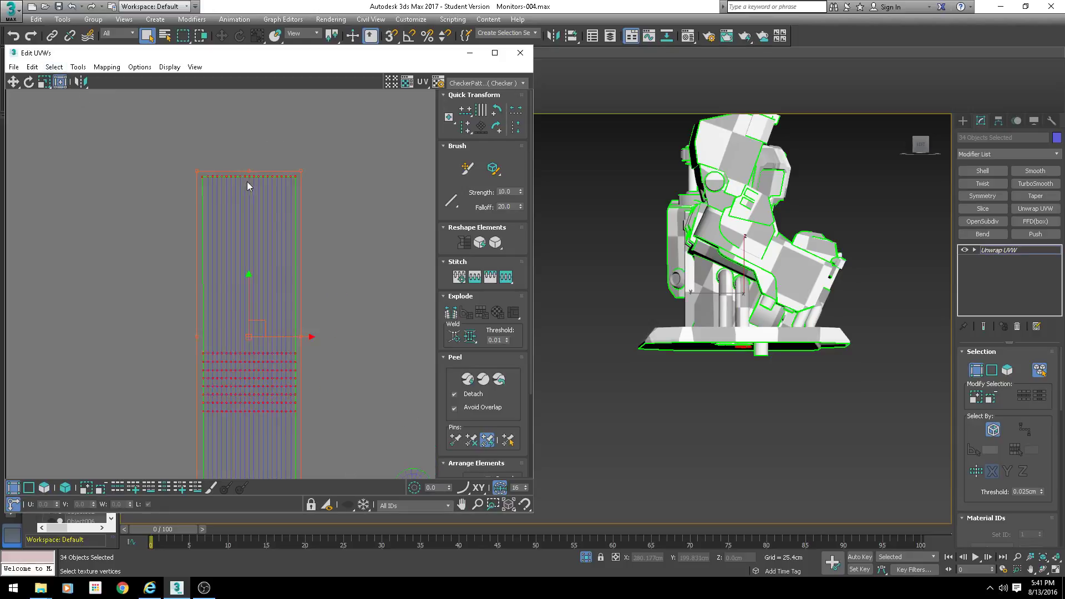
{"action": "middle_click_drag", "start_coordinate": [263, 174], "coordinate": [276, 121]}
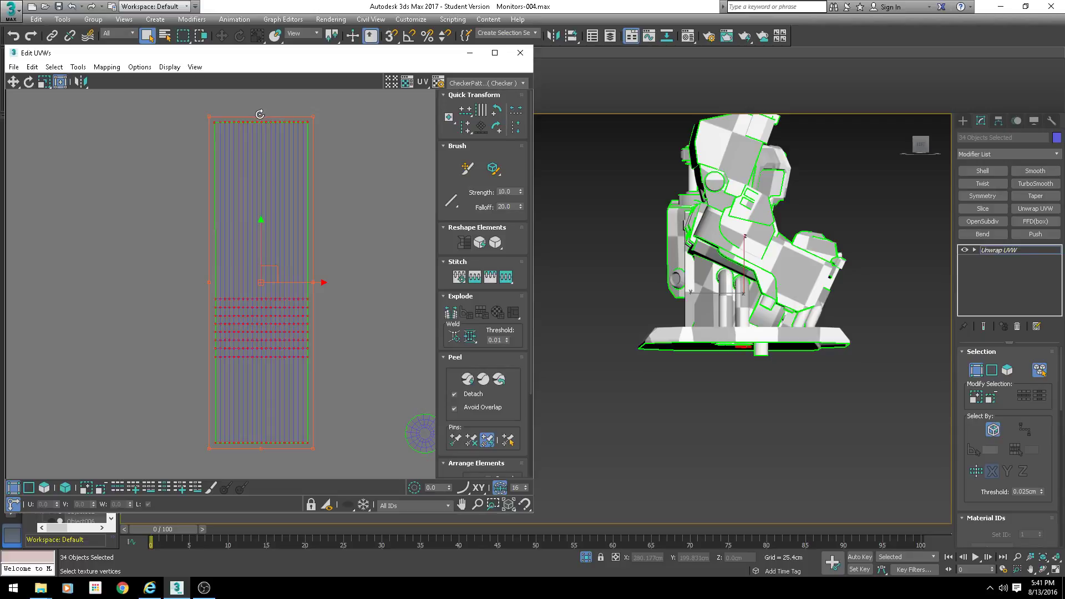
{"action": "left_click_drag", "start_coordinate": [261, 115], "coordinate": [262, 115]}
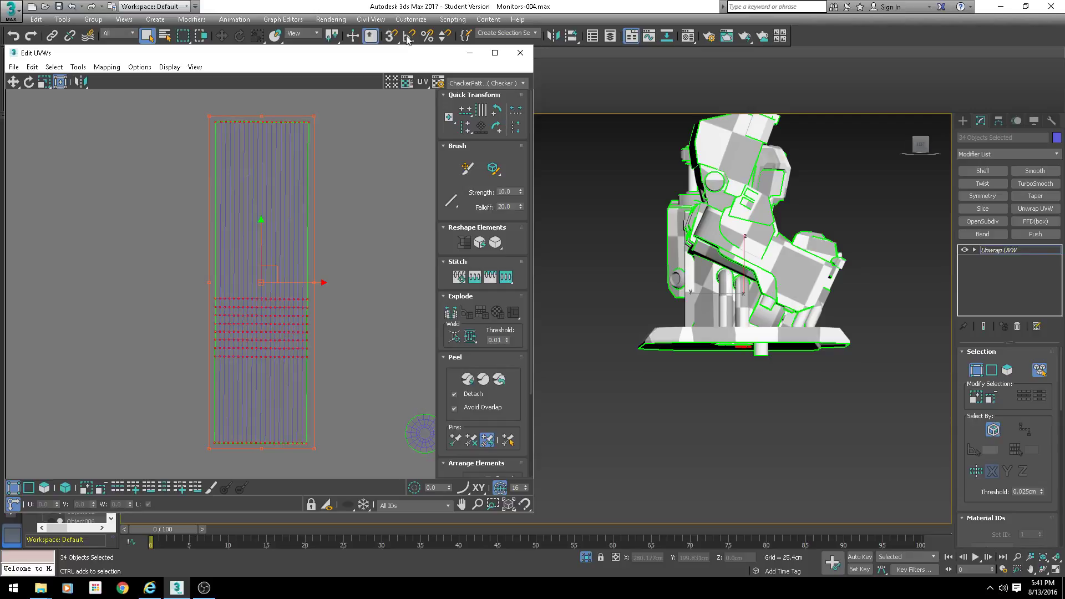
Enable whole-element face selection and move the L-shaped shell from outside the tile to the right of the packed shells
{"action": "middle_click_drag", "start_coordinate": [174, 301], "coordinate": [244, 236]}
{"action": "scroll", "coordinate": [233, 272], "scroll_direction": "down", "scroll_amount": 12}
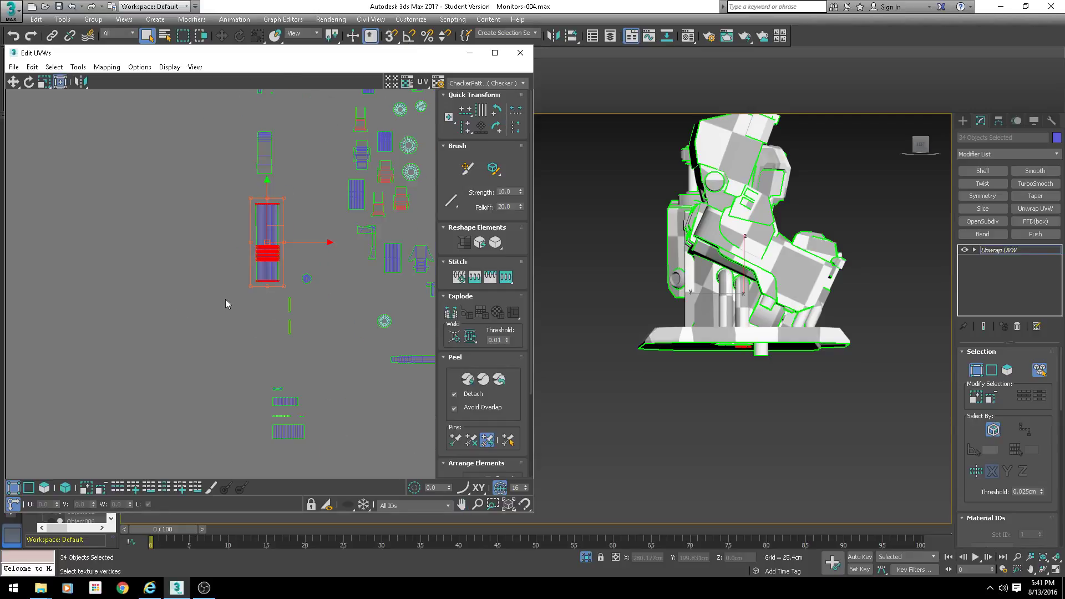
{"action": "middle_click_drag", "start_coordinate": [222, 300], "coordinate": [247, 270]}
{"action": "scroll", "coordinate": [208, 397], "scroll_direction": "up", "scroll_amount": 3}
{"action": "left_click", "coordinate": [46, 486]}
{"action": "scroll", "coordinate": [336, 234], "scroll_direction": "up", "scroll_amount": 1}
{"action": "scroll", "coordinate": [311, 263], "scroll_direction": "down", "scroll_amount": 3}
{"action": "middle_click_drag", "start_coordinate": [114, 240], "coordinate": [235, 233]}
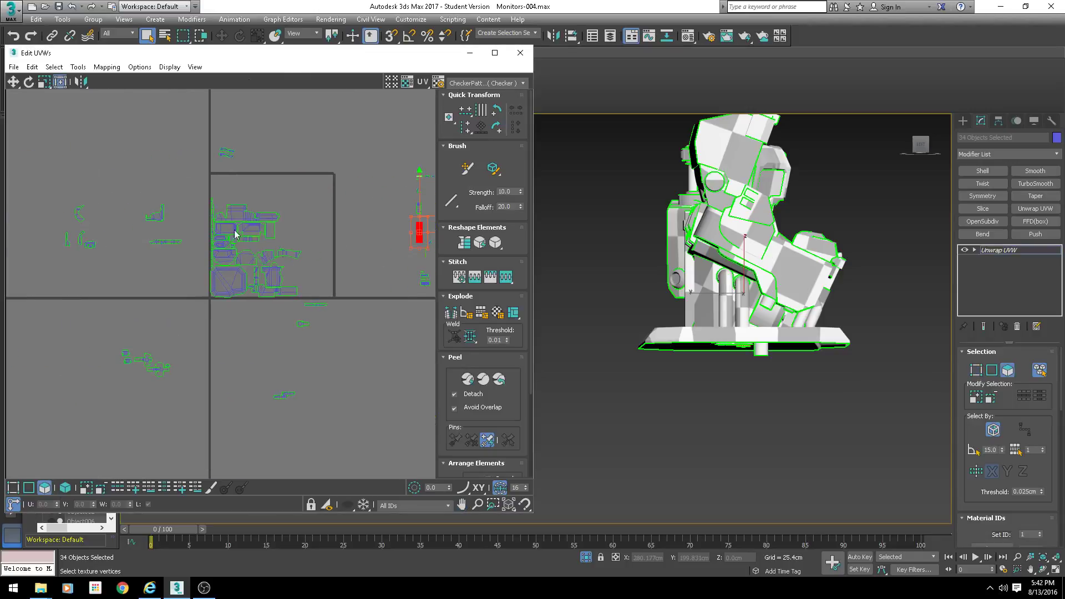
{"action": "left_click", "coordinate": [156, 215]}
{"action": "scroll", "coordinate": [157, 215], "scroll_direction": "up", "scroll_amount": 2}
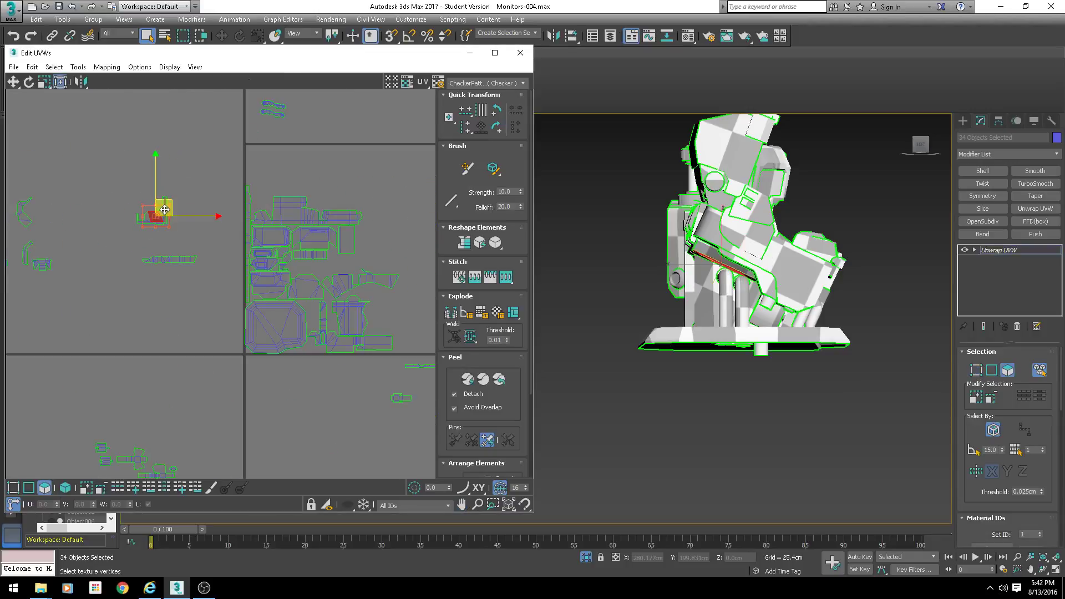
{"action": "left_click", "coordinate": [65, 487]}
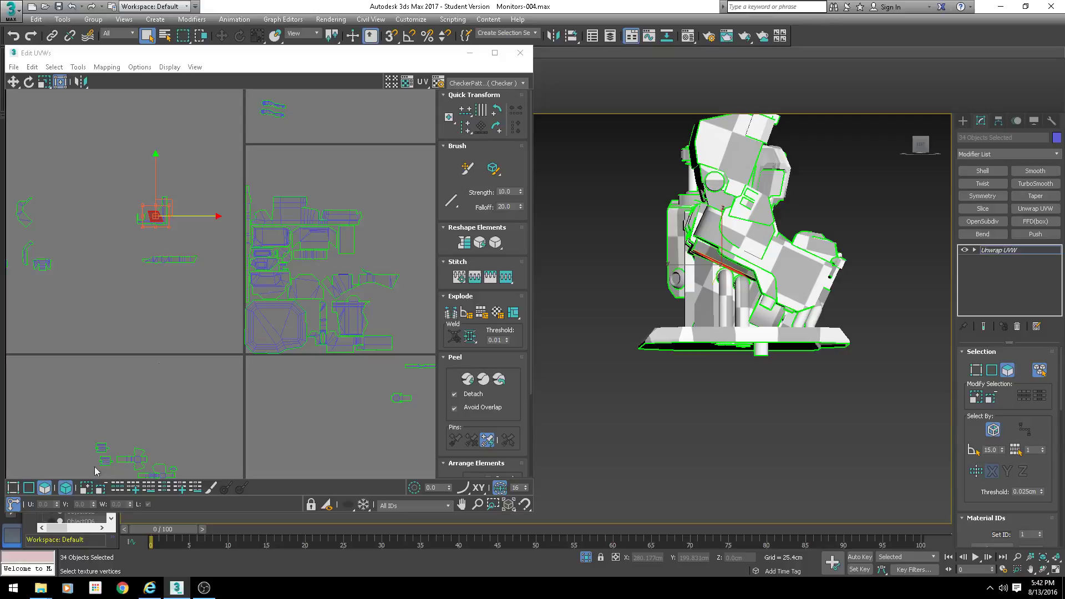
{"action": "left_click", "coordinate": [166, 222]}
{"action": "left_click_drag", "start_coordinate": [168, 200], "coordinate": [371, 244]}
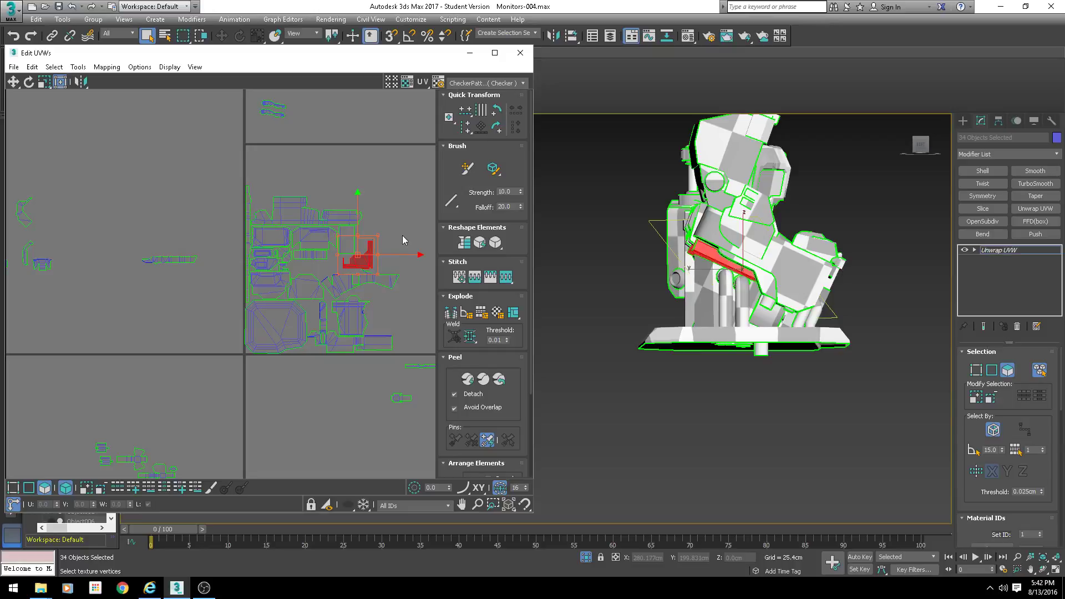
Check the L-shaped shell's part on the model and fit the shell closely against the neighbouring packed shells
{"action": "scroll", "coordinate": [341, 227], "scroll_direction": "up", "scroll_amount": 4}
{"action": "middle_click_drag", "start_coordinate": [322, 228], "coordinate": [203, 202]}
{"action": "middle_click_drag", "start_coordinate": [754, 245], "coordinate": [842, 257], "text": "alt"}
{"action": "scroll", "coordinate": [347, 274], "scroll_direction": "up", "scroll_amount": 3}
{"action": "middle_click_drag", "start_coordinate": [316, 285], "coordinate": [344, 217]}
{"action": "left_click_drag", "start_coordinate": [331, 221], "coordinate": [294, 241]}
{"action": "scroll", "coordinate": [294, 241], "scroll_direction": "down", "scroll_amount": 5}
{"action": "middle_click_drag", "start_coordinate": [206, 305], "coordinate": [267, 257]}
{"action": "scroll", "coordinate": [266, 256], "scroll_direction": "down", "scroll_amount": 1}
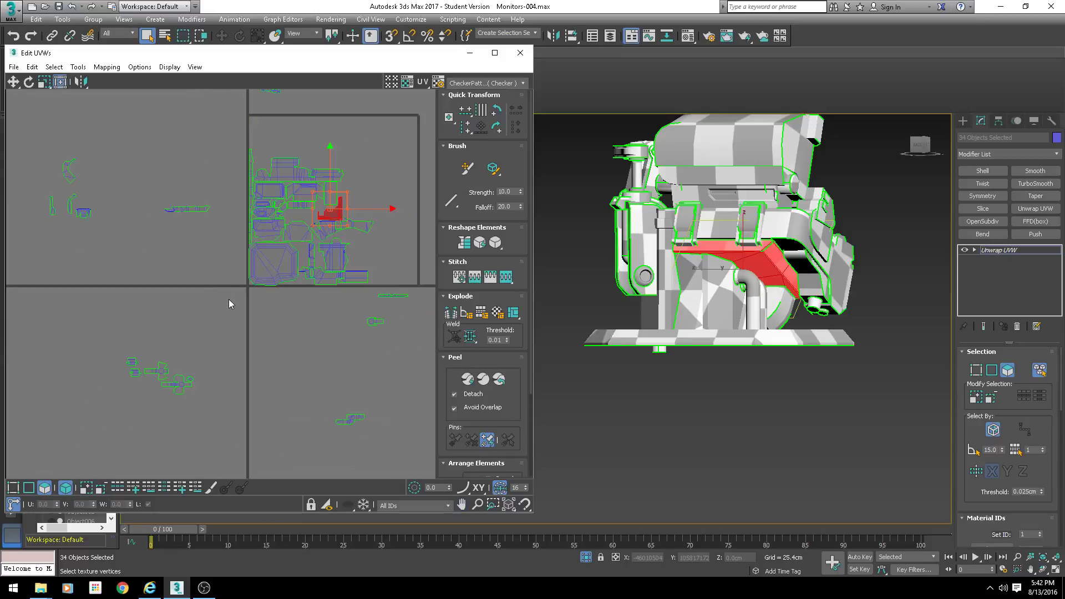
Move the long strip shell from outside the tile into the narrow horizontal gap among the packed shells
{"action": "left_click_drag", "start_coordinate": [196, 208], "coordinate": [285, 202]}
{"action": "scroll", "coordinate": [319, 221], "scroll_direction": "up", "scroll_amount": 5}
{"action": "scroll", "coordinate": [244, 210], "scroll_direction": "up", "scroll_amount": 2}
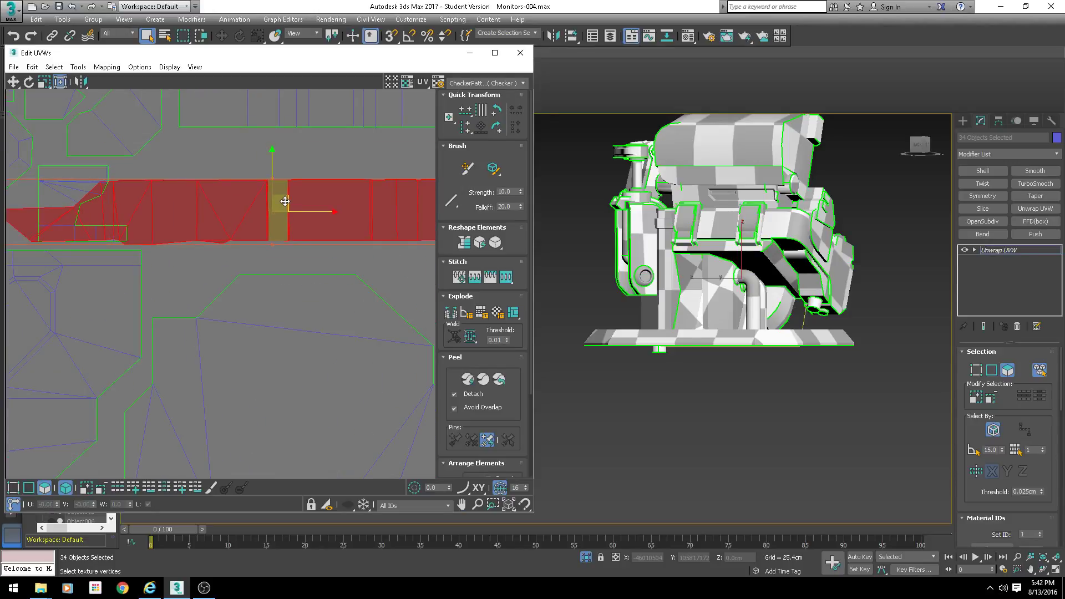
{"action": "scroll", "coordinate": [283, 205], "scroll_direction": "down", "scroll_amount": 2}
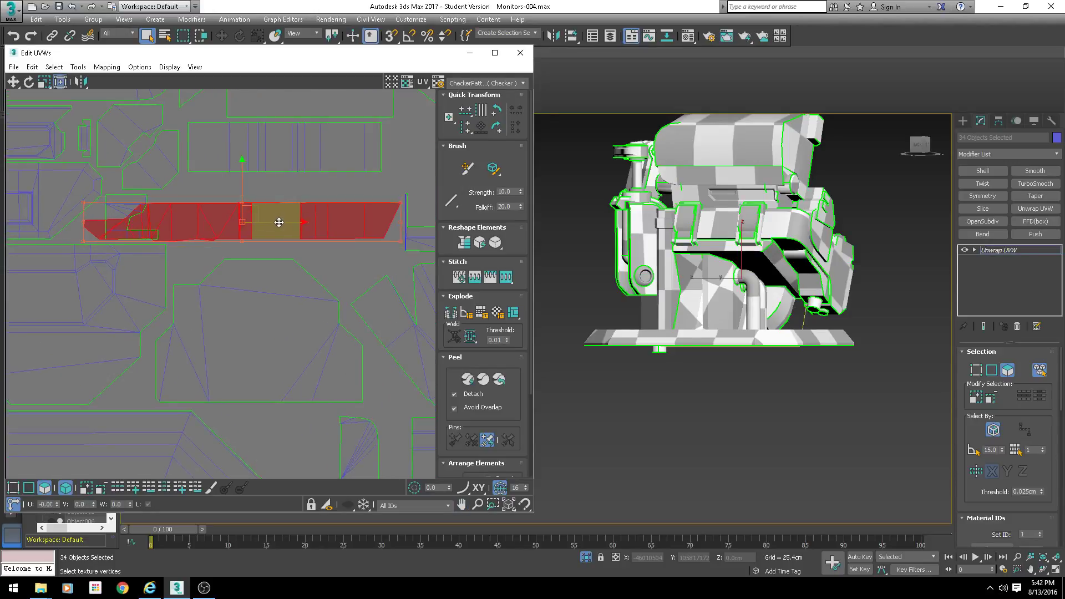
Move the small shell overlapping the long strip into the free spot beyond the strip's right end
{"action": "left_click_drag", "start_coordinate": [142, 197], "coordinate": [401, 181]}
{"action": "middle_click_drag", "start_coordinate": [403, 201], "coordinate": [254, 236]}
{"action": "scroll", "coordinate": [257, 236], "scroll_direction": "up", "scroll_amount": 1}
{"action": "left_click_drag", "start_coordinate": [270, 243], "coordinate": [297, 136]}
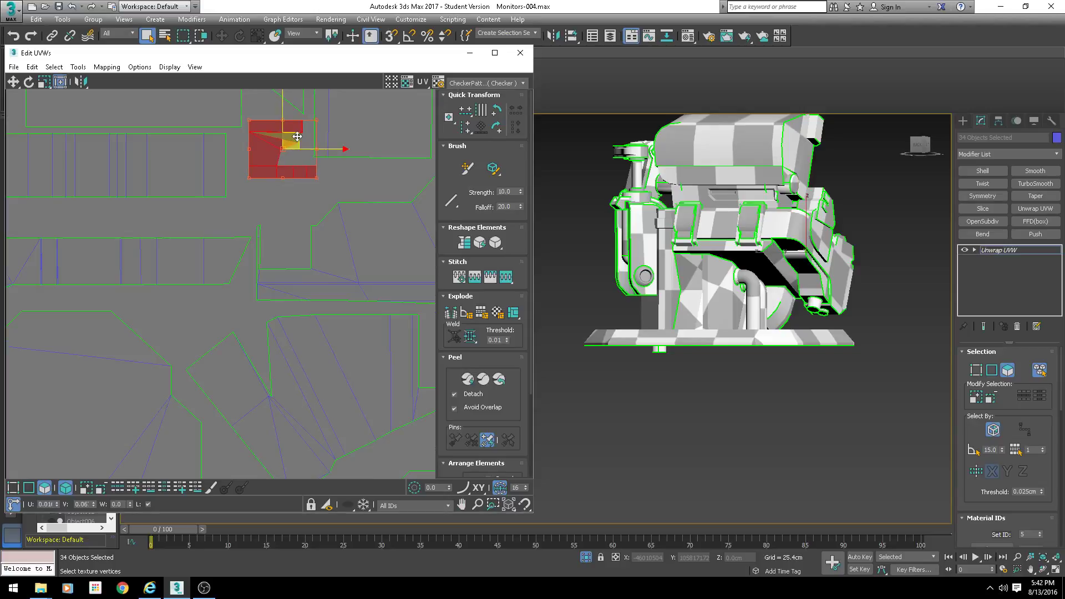
Select the group of loose shells left of the tile and move them together closer to the tile
{"action": "scroll", "coordinate": [282, 202], "scroll_direction": "down", "scroll_amount": 10}
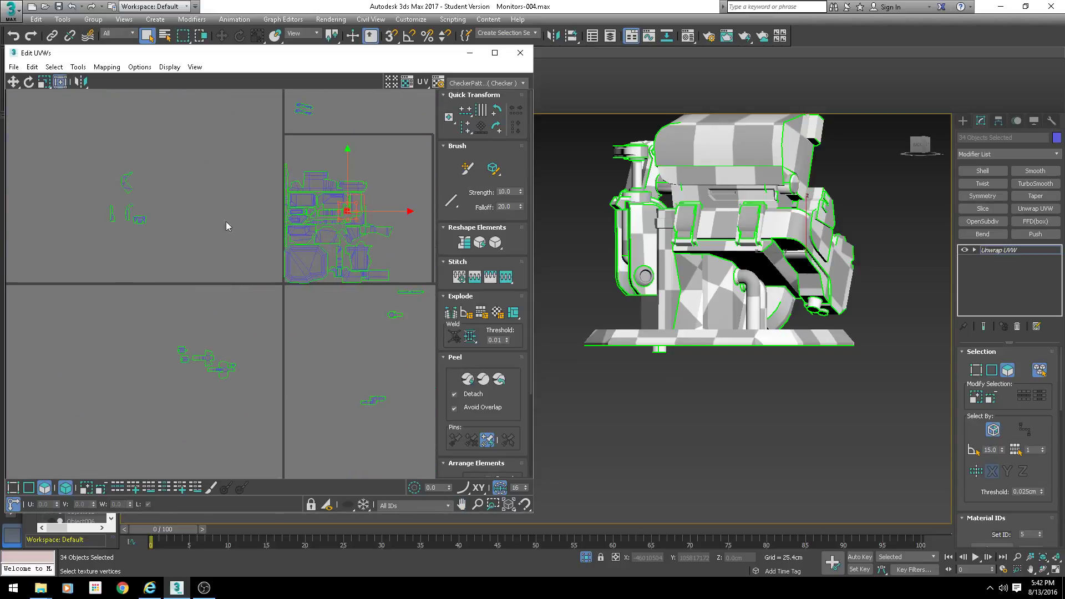
{"action": "left_click_drag", "start_coordinate": [200, 149], "coordinate": [71, 253]}
{"action": "left_click_drag", "start_coordinate": [135, 192], "coordinate": [241, 219]}
{"action": "scroll", "coordinate": [213, 285], "scroll_direction": "up", "scroll_amount": 7}
{"action": "middle_click_drag", "start_coordinate": [249, 259], "coordinate": [123, 319]}
{"action": "scroll", "coordinate": [167, 318], "scroll_direction": "down", "scroll_amount": 3}
{"action": "middle_click_drag", "start_coordinate": [174, 282], "coordinate": [136, 298]}
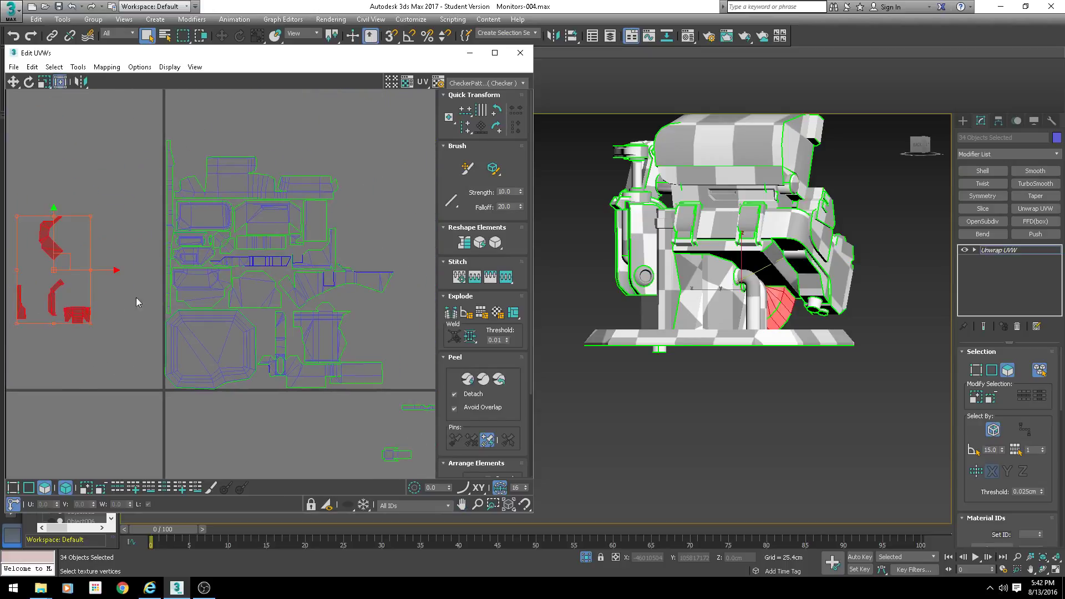
Move the C-shaped shell to the right of the packed shells and inspect its matching part on the model
{"action": "left_click", "coordinate": [86, 236]}
{"action": "left_click_drag", "start_coordinate": [53, 244], "coordinate": [349, 245]}
{"action": "middle_click_drag", "start_coordinate": [721, 250], "coordinate": [481, 268], "text": "alt"}
{"action": "scroll", "coordinate": [612, 281], "scroll_direction": "up", "scroll_amount": 5}
{"action": "middle_click_drag", "start_coordinate": [588, 244], "coordinate": [484, 283], "text": "alt"}
{"action": "scroll", "coordinate": [354, 225], "scroll_direction": "up", "scroll_amount": 5}
{"action": "middle_click_drag", "start_coordinate": [354, 225], "coordinate": [188, 219]}
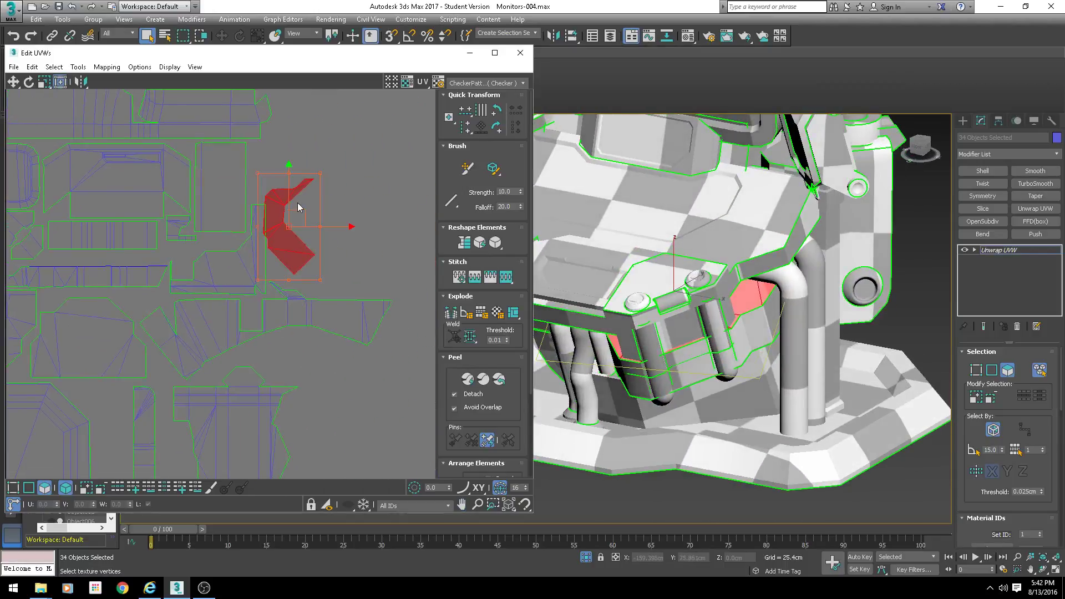
Rotate the C-shaped shell about a quarter turn clockwise and place it beside the L-shaped shell
{"action": "scroll", "coordinate": [299, 204], "scroll_direction": "up", "scroll_amount": 3}
{"action": "middle_click_drag", "start_coordinate": [302, 173], "coordinate": [253, 154]}
{"action": "left_click_drag", "start_coordinate": [230, 141], "coordinate": [283, 167]}
{"action": "scroll", "coordinate": [239, 206], "scroll_direction": "down", "scroll_amount": 4}
{"action": "left_click_drag", "start_coordinate": [250, 207], "coordinate": [270, 216]}
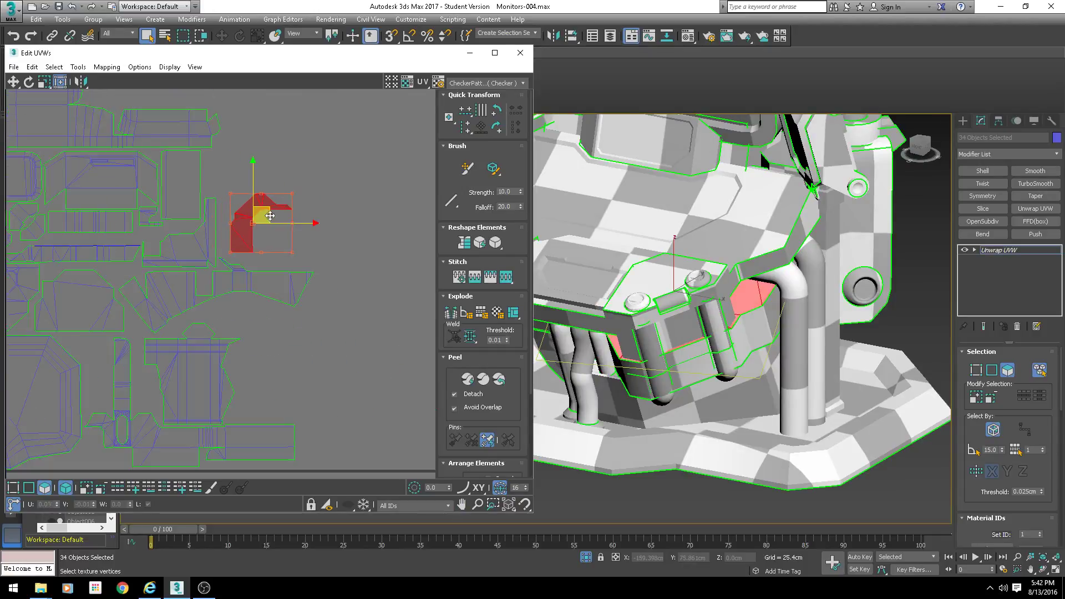
{"action": "scroll", "coordinate": [113, 284], "scroll_direction": "down", "scroll_amount": 6}
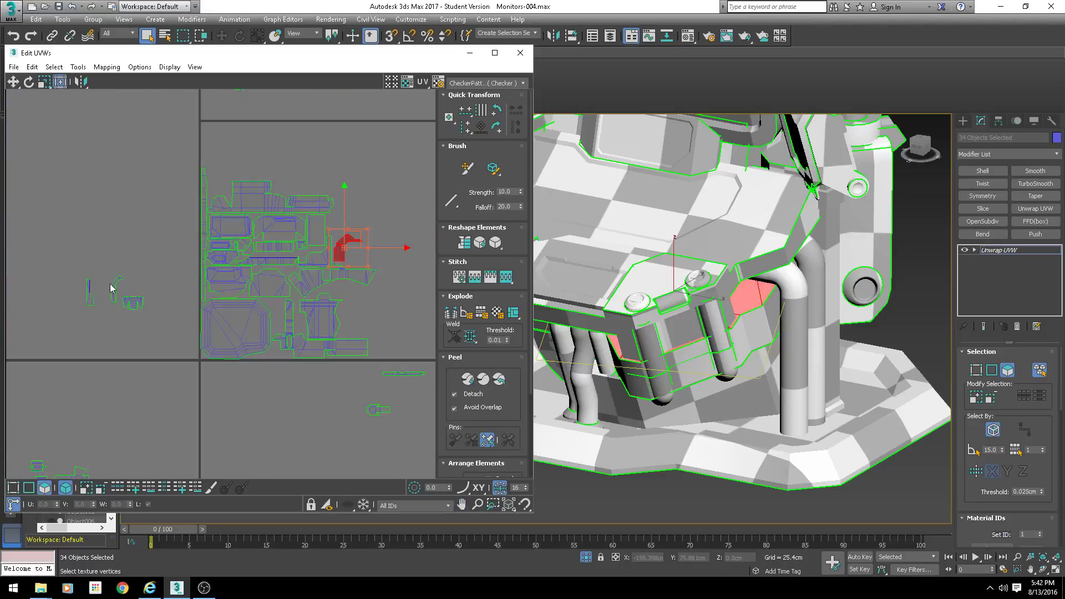
Move the small bracket-shaped shell from outside the tile to the free spot above the C-shaped shell
{"action": "left_click_drag", "start_coordinate": [138, 302], "coordinate": [352, 227]}
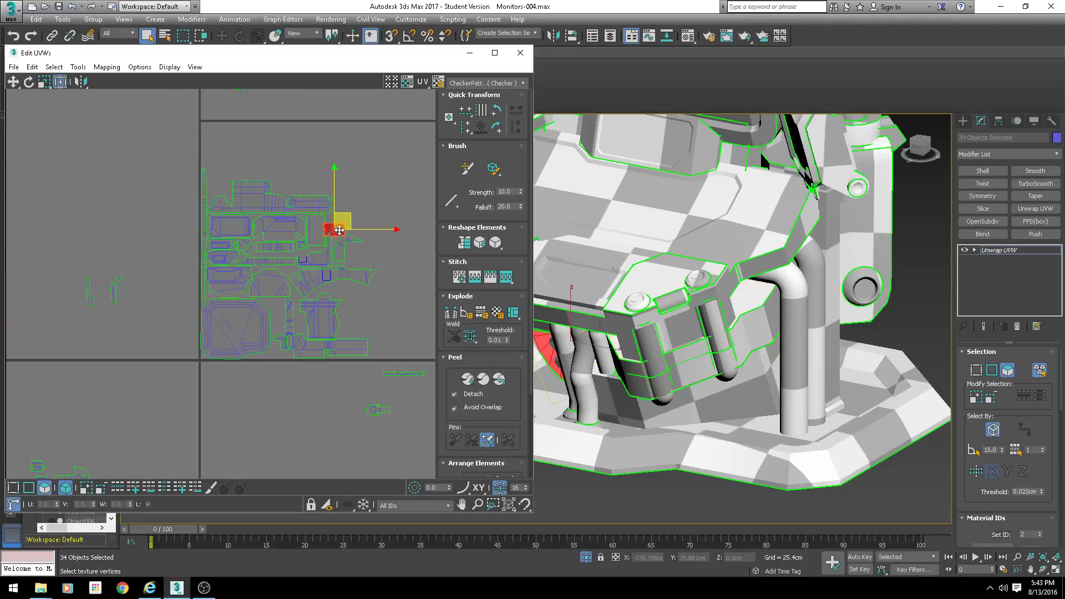
{"action": "scroll", "coordinate": [353, 227], "scroll_direction": "up", "scroll_amount": 5}
{"action": "scroll", "coordinate": [353, 227], "scroll_direction": "up", "scroll_amount": 3}
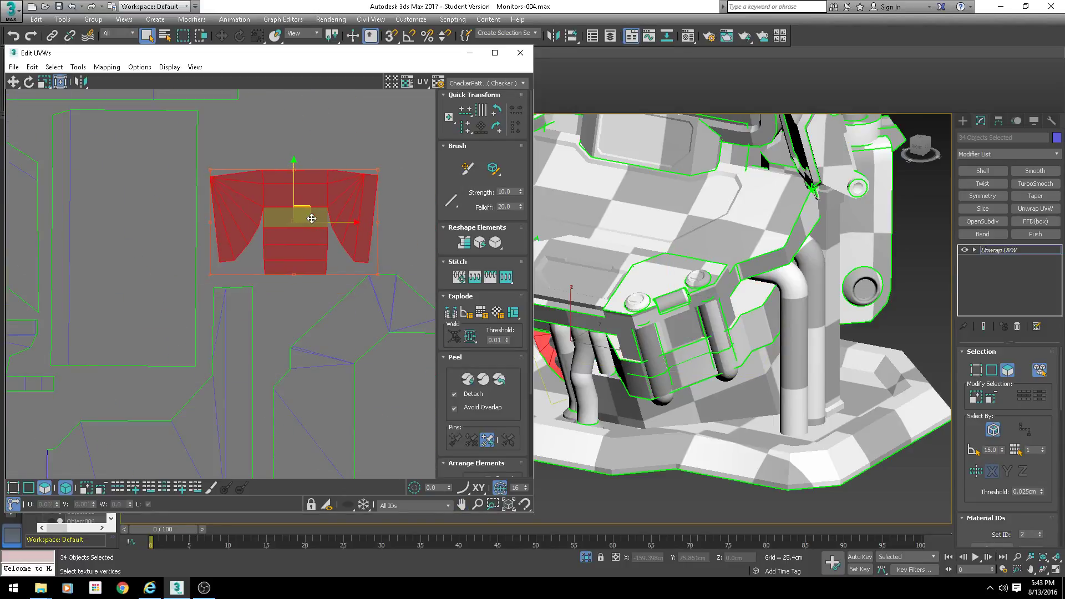
{"action": "scroll", "coordinate": [313, 226], "scroll_direction": "down", "scroll_amount": 6}
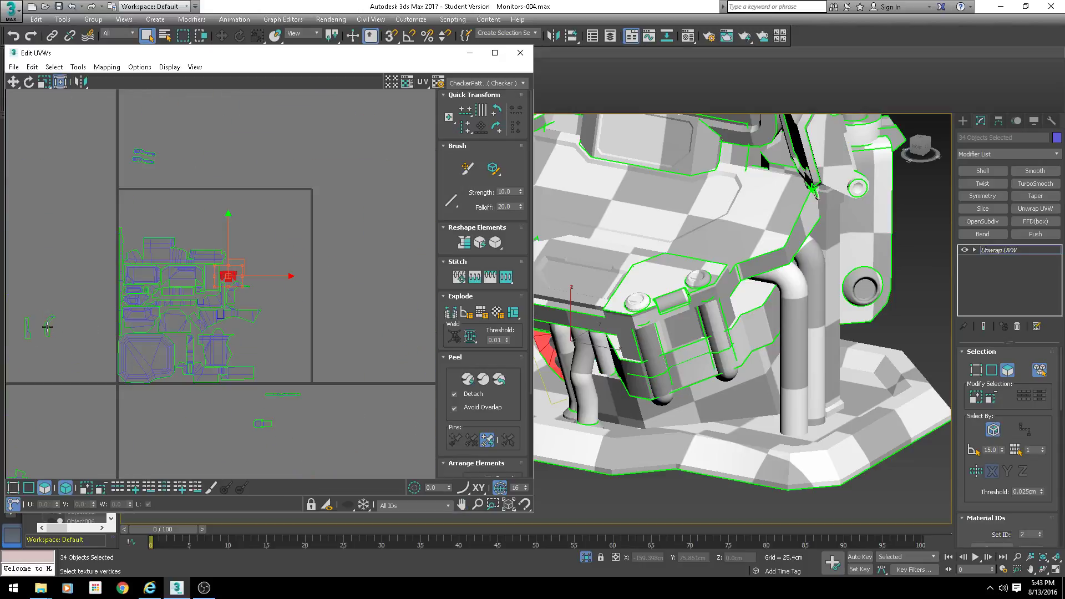
Move the narrow bent shell from outside the tile into the C-shaped shell's inner curve and rotate it slightly to fit
{"action": "left_click_drag", "start_coordinate": [47, 327], "coordinate": [240, 299]}
{"action": "scroll", "coordinate": [240, 299], "scroll_direction": "up", "scroll_amount": 6}
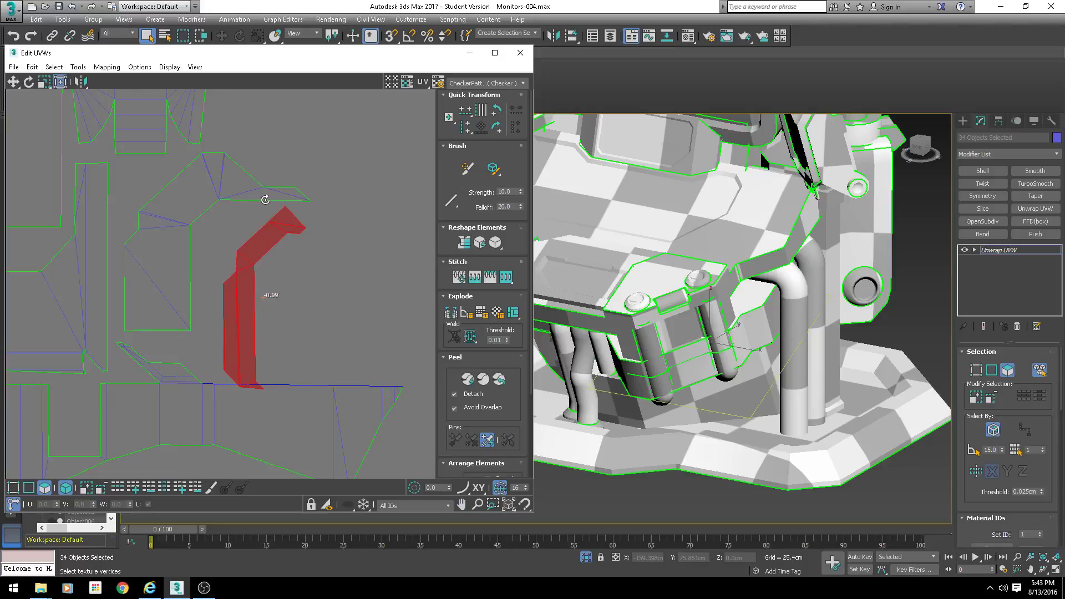
{"action": "left_click_drag", "start_coordinate": [280, 289], "coordinate": [257, 278]}
Nudge the C-shaped shell slightly up and left, then adjust the narrow bent shell nested inside it
{"action": "left_click", "coordinate": [170, 228]}
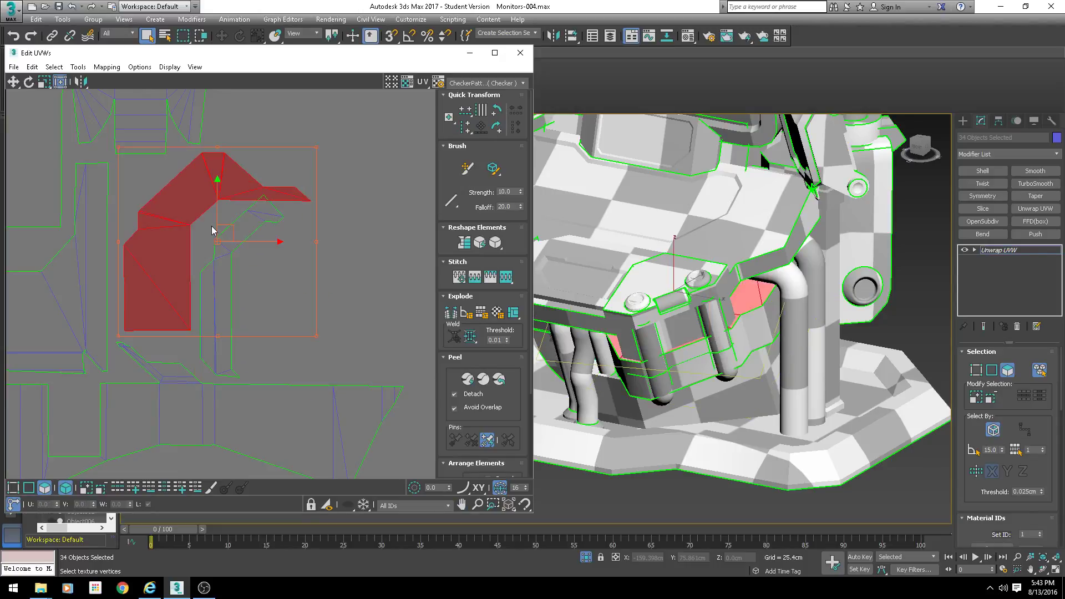
{"action": "left_click_drag", "start_coordinate": [230, 225], "coordinate": [223, 226]}
{"action": "left_click", "coordinate": [357, 267]}
{"action": "left_click", "coordinate": [231, 265]}
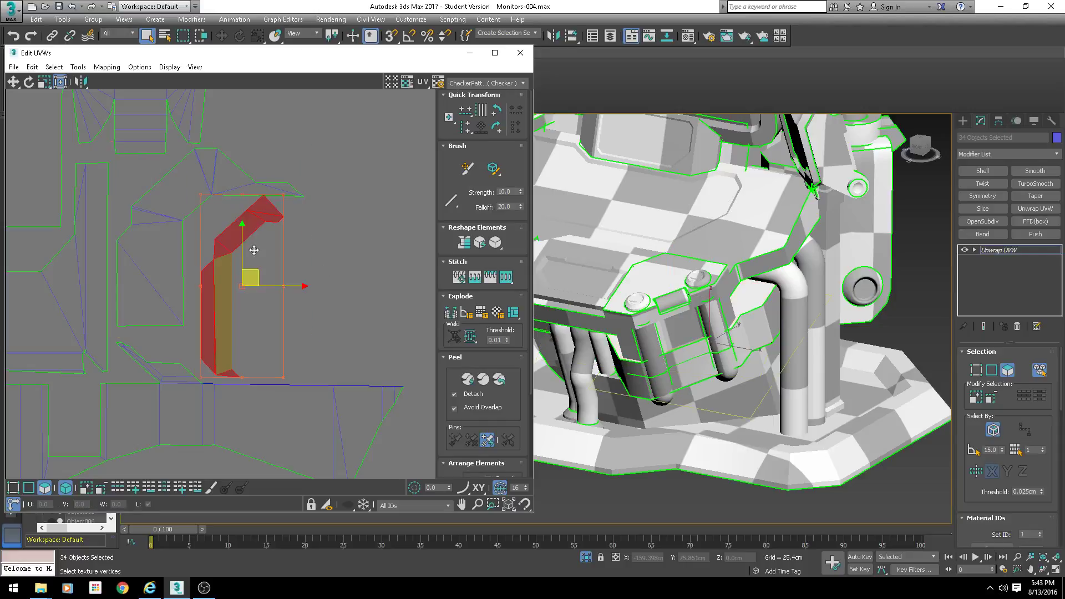
{"action": "left_click_drag", "start_coordinate": [255, 273], "coordinate": [251, 278]}
Nudge the wide arched shell slightly down and lower the narrow bent shell above it for even spacing
{"action": "scroll", "coordinate": [259, 280], "scroll_direction": "down", "scroll_amount": 3}
{"action": "left_click", "coordinate": [189, 350]}
{"action": "scroll", "coordinate": [189, 350], "scroll_direction": "up", "scroll_amount": 2}
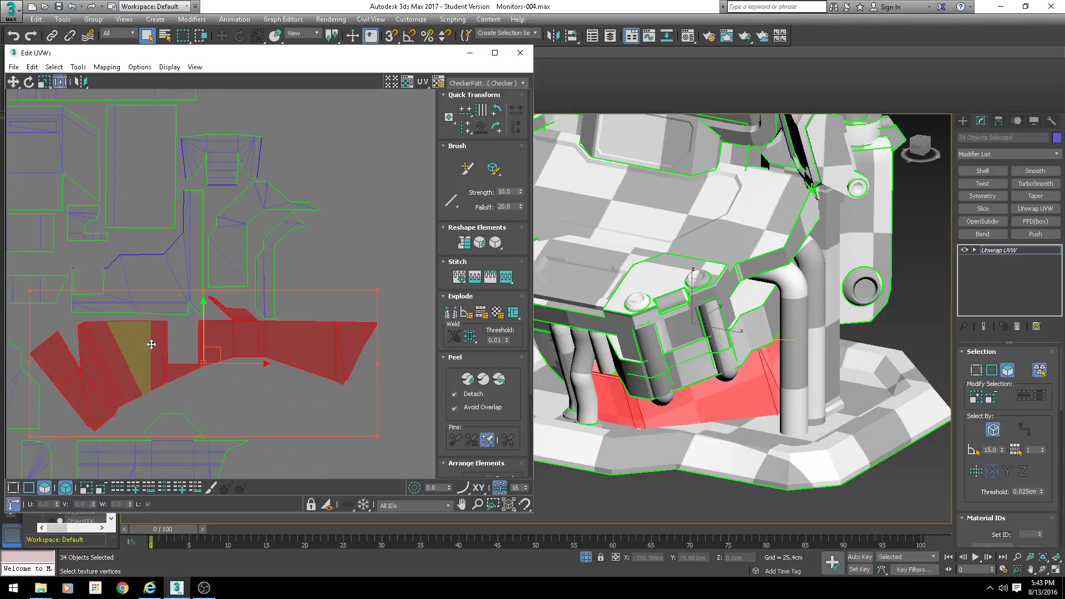
{"action": "left_click_drag", "start_coordinate": [205, 324], "coordinate": [204, 326]}
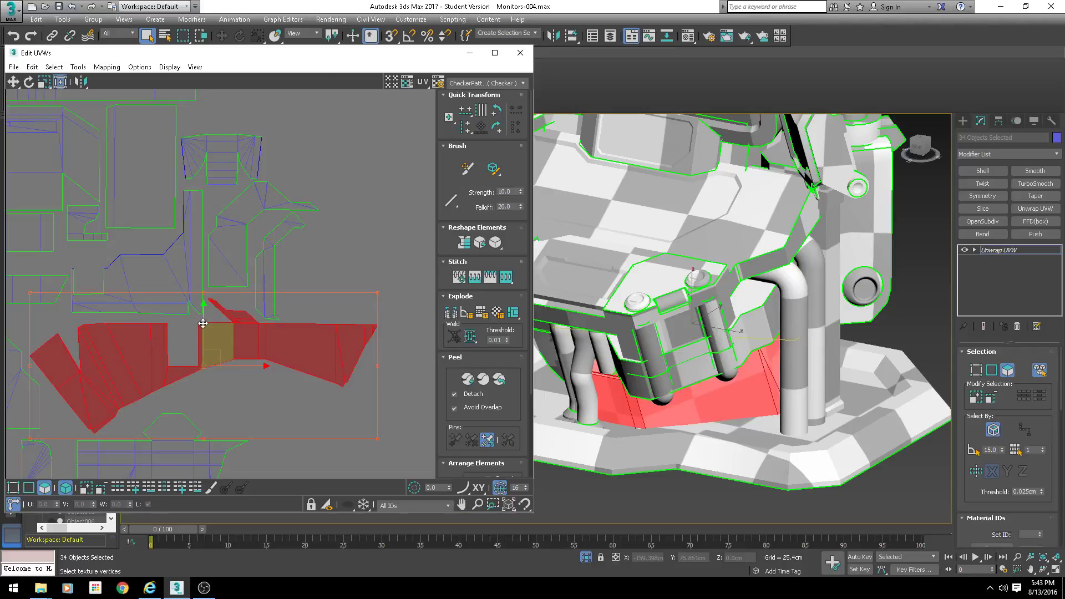
{"action": "scroll", "coordinate": [269, 245], "scroll_direction": "up", "scroll_amount": 3}
{"action": "left_click", "coordinate": [304, 200]}
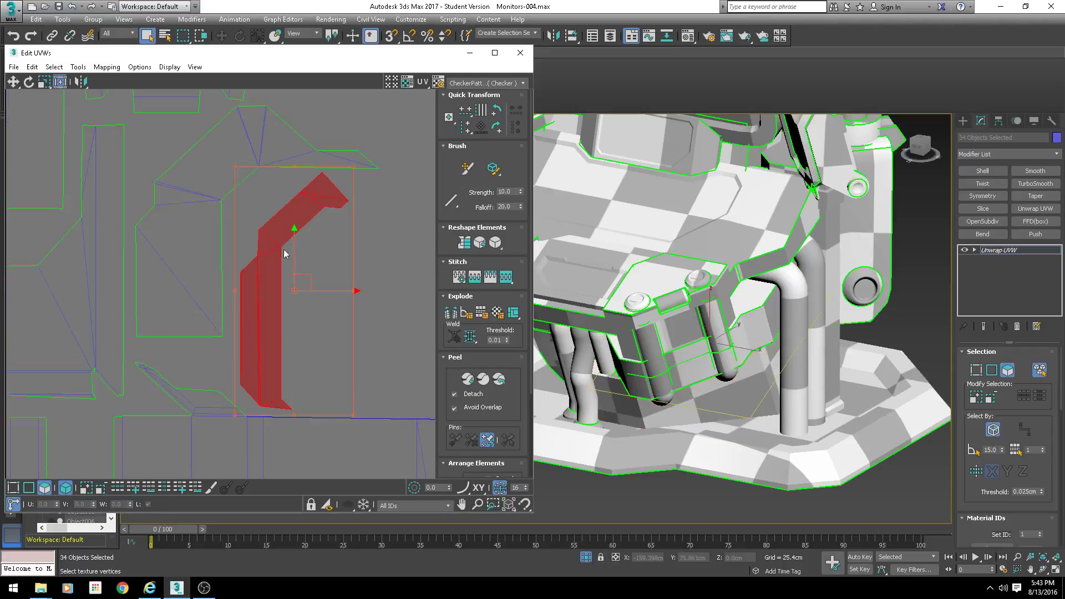
{"action": "left_click_drag", "start_coordinate": [295, 254], "coordinate": [294, 256]}
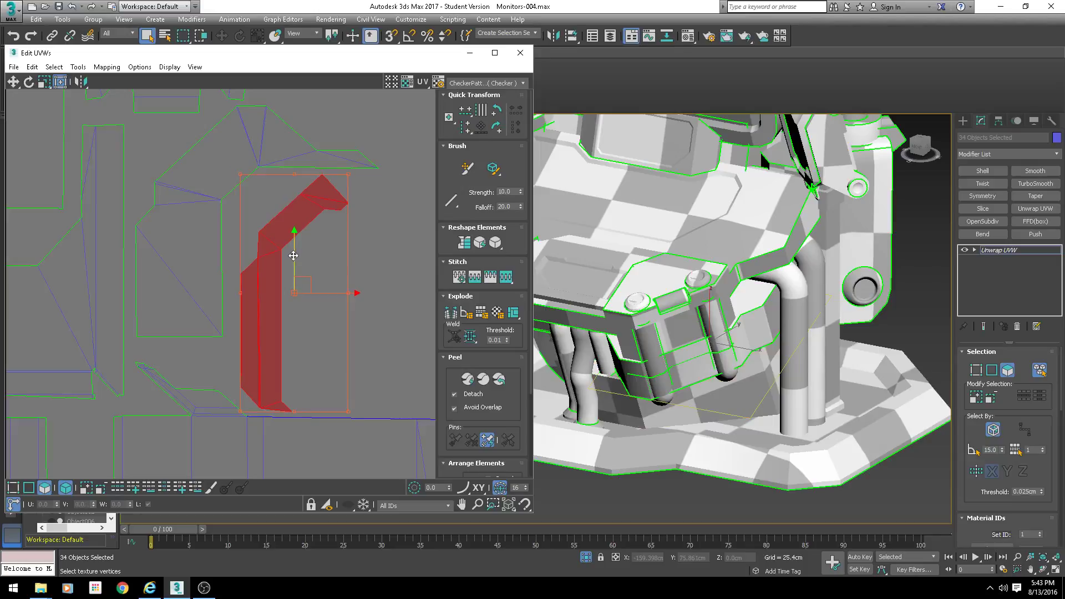
Move the remaining small L-shaped shell from left of the tile to the right end of the long strip
{"action": "scroll", "coordinate": [294, 256], "scroll_direction": "down", "scroll_amount": 6}
{"action": "middle_click_drag", "start_coordinate": [238, 293], "coordinate": [170, 335]}
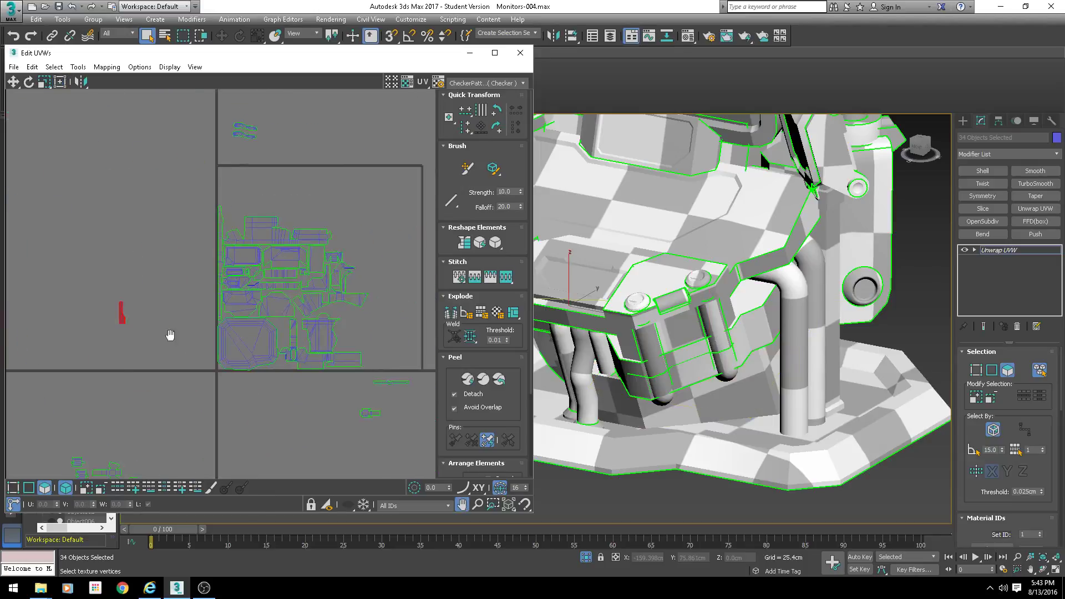
{"action": "scroll", "coordinate": [72, 306], "scroll_direction": "down", "scroll_amount": 1}
{"action": "left_click_drag", "start_coordinate": [112, 306], "coordinate": [251, 288]}
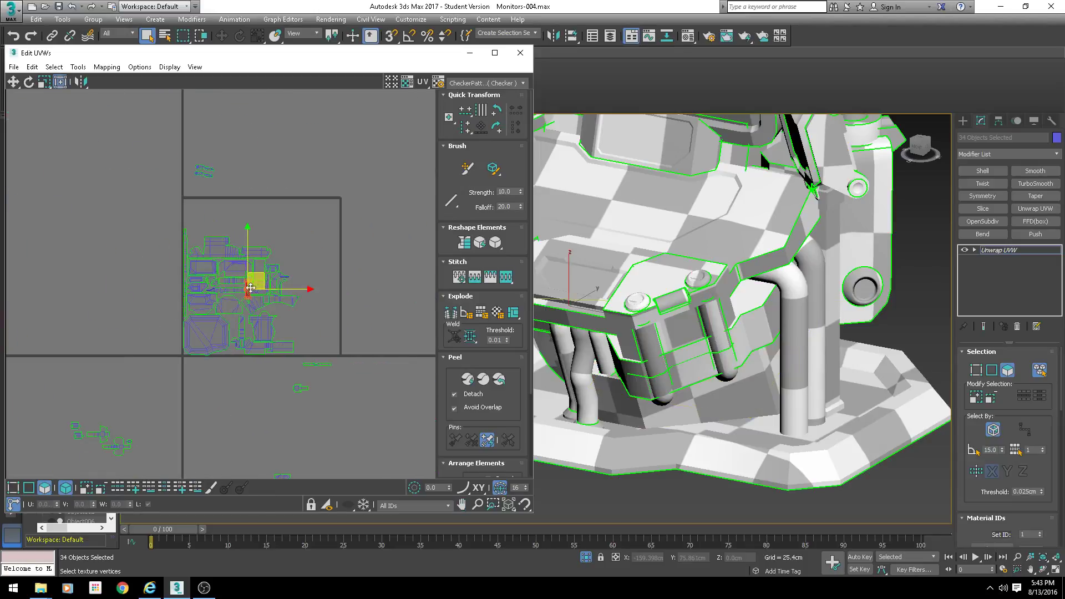
{"action": "scroll", "coordinate": [251, 288], "scroll_direction": "up", "scroll_amount": 9}
{"action": "scroll", "coordinate": [239, 294], "scroll_direction": "down", "scroll_amount": 1}
{"action": "middle_click_drag", "start_coordinate": [209, 313], "coordinate": [308, 281]}
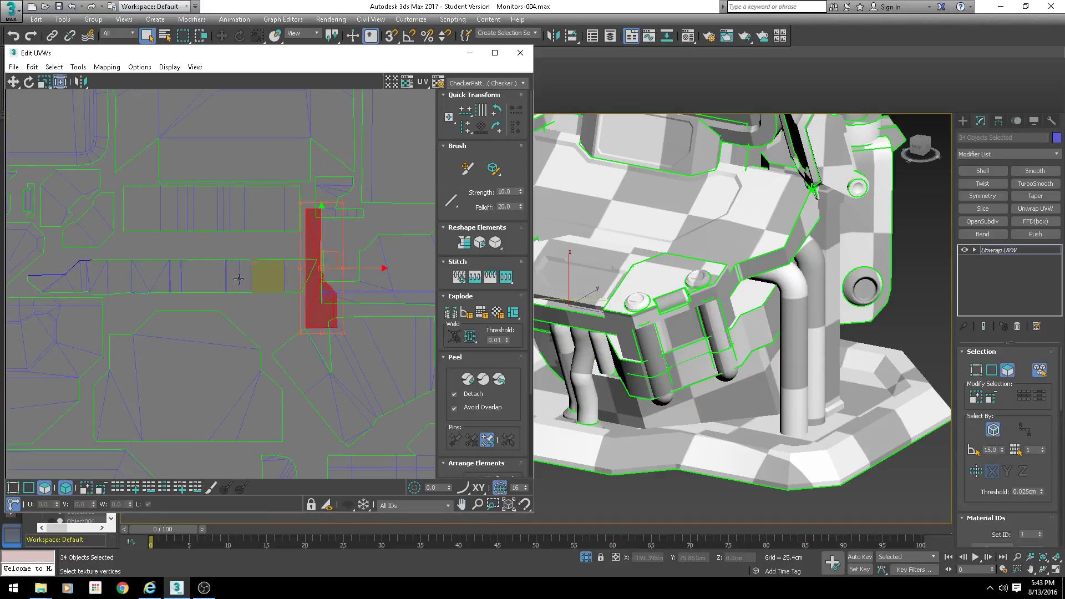
Raise the long strip slightly and rotate the small L-shaped shell 180 degrees in two clockwise quarter turns
{"action": "left_click", "coordinate": [178, 264]}
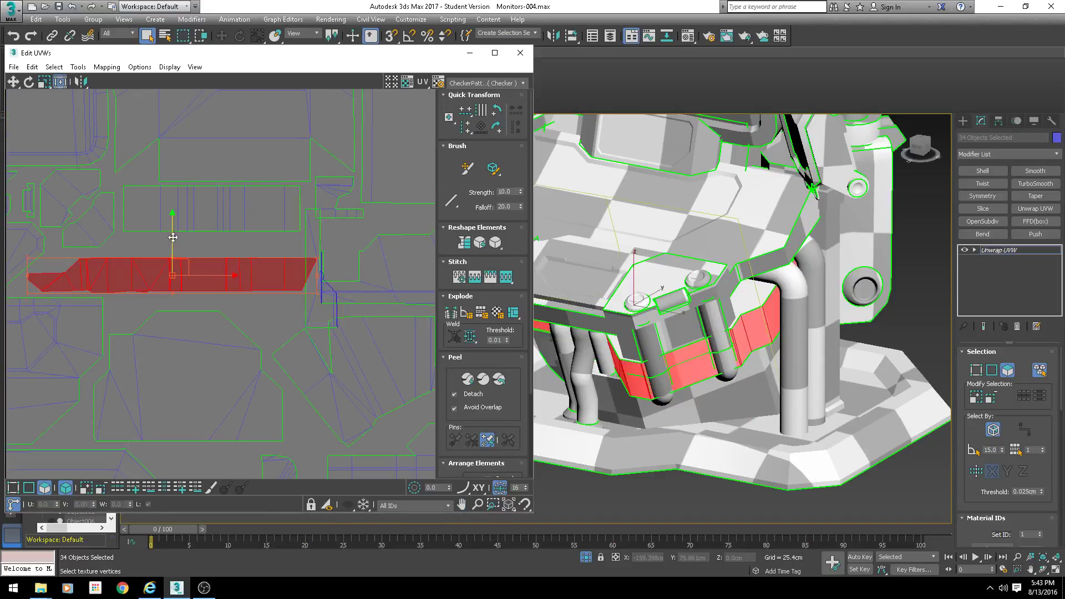
{"action": "left_click", "coordinate": [310, 244]}
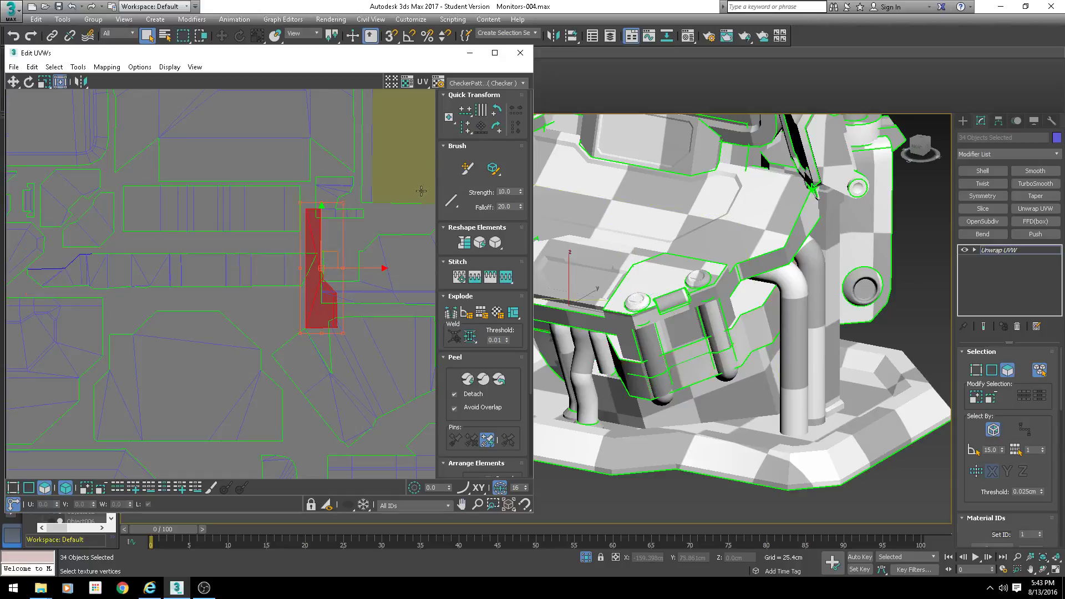
{"action": "left_click", "coordinate": [497, 127]}
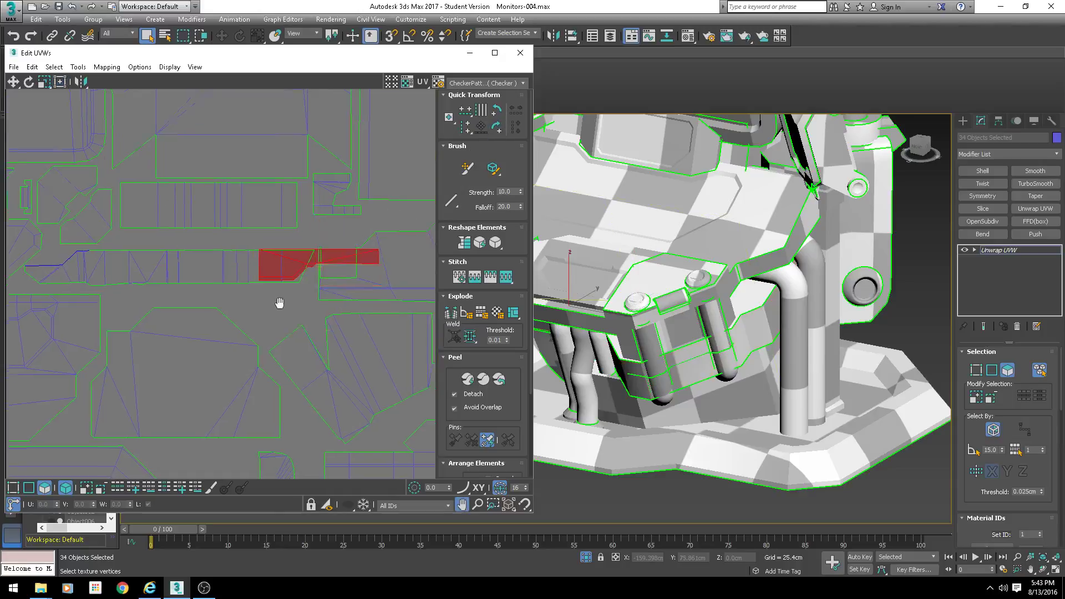
{"action": "scroll", "coordinate": [266, 302], "scroll_direction": "down", "scroll_amount": 3}
{"action": "scroll", "coordinate": [261, 299], "scroll_direction": "up", "scroll_amount": 2}
{"action": "left_click", "coordinate": [497, 127]}
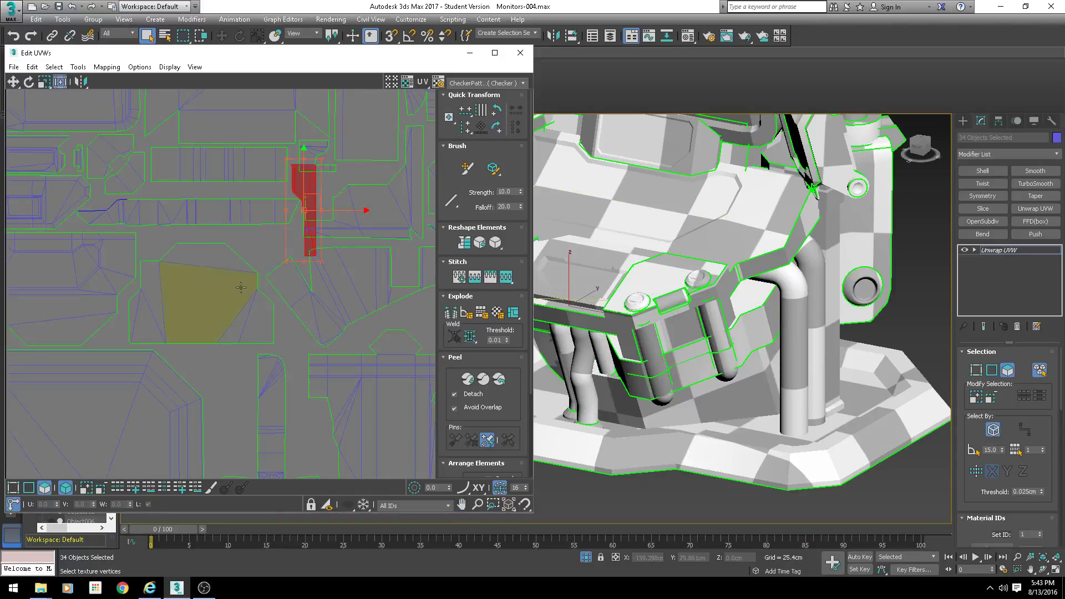
Move the small L-shaped shell down into the gap beside the large octagonal shell
{"action": "scroll", "coordinate": [300, 189], "scroll_direction": "down", "scroll_amount": 2}
{"action": "left_click_drag", "start_coordinate": [295, 189], "coordinate": [249, 304]}
{"action": "scroll", "coordinate": [237, 320], "scroll_direction": "down", "scroll_amount": 3}
{"action": "middle_click_drag", "start_coordinate": [335, 310], "coordinate": [276, 309]}
{"action": "scroll", "coordinate": [688, 358], "scroll_direction": "down", "scroll_amount": 4}
Inspect the faces behind the vertical pipes on the model and check which UV shells they belong to
{"action": "mouse_move", "coordinate": [689, 358]}
{"action": "middle_mouse_down", "text": "alt"}
{"action": "mouse_move", "coordinate": [739, 300]}
{"action": "mouse_move", "coordinate": [686, 367]}
{"action": "middle_mouse_up", "text": "alt"}
{"action": "scroll", "coordinate": [686, 367], "scroll_direction": "up", "scroll_amount": 2}
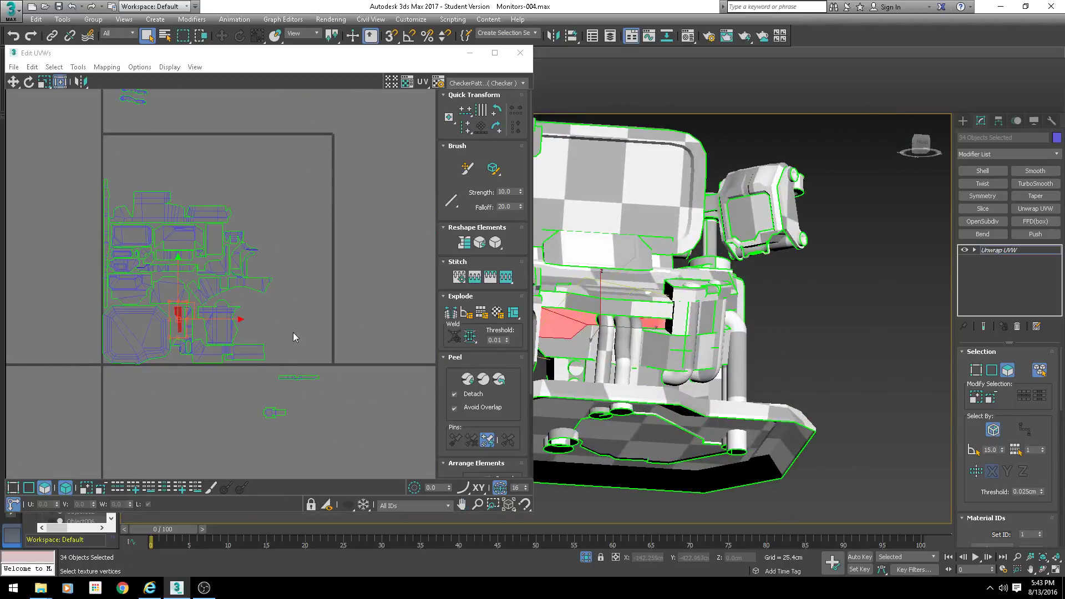
{"action": "scroll", "coordinate": [181, 316], "scroll_direction": "up", "scroll_amount": 3}
{"action": "left_click", "coordinate": [574, 331], "text": "ctrl"}
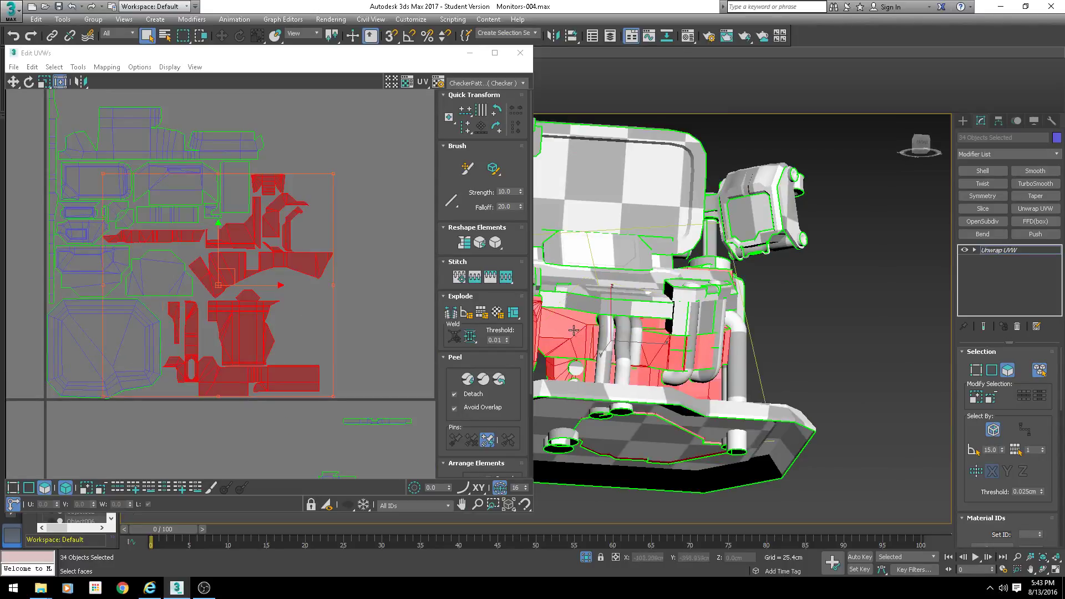
{"action": "scroll", "coordinate": [590, 345], "scroll_direction": "up", "scroll_amount": 5}
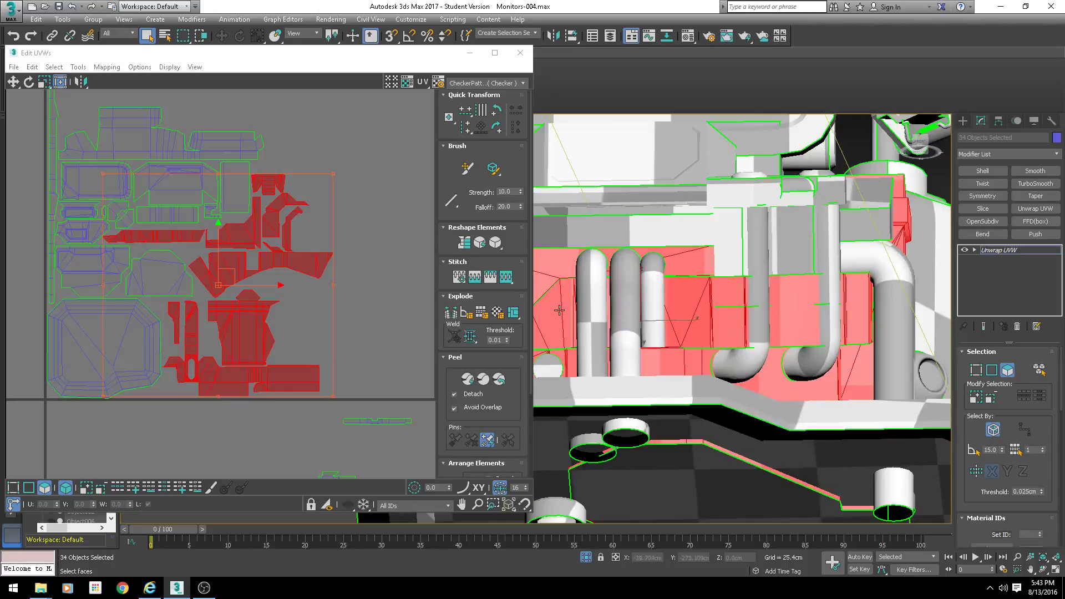
{"action": "left_click", "coordinate": [559, 310]}
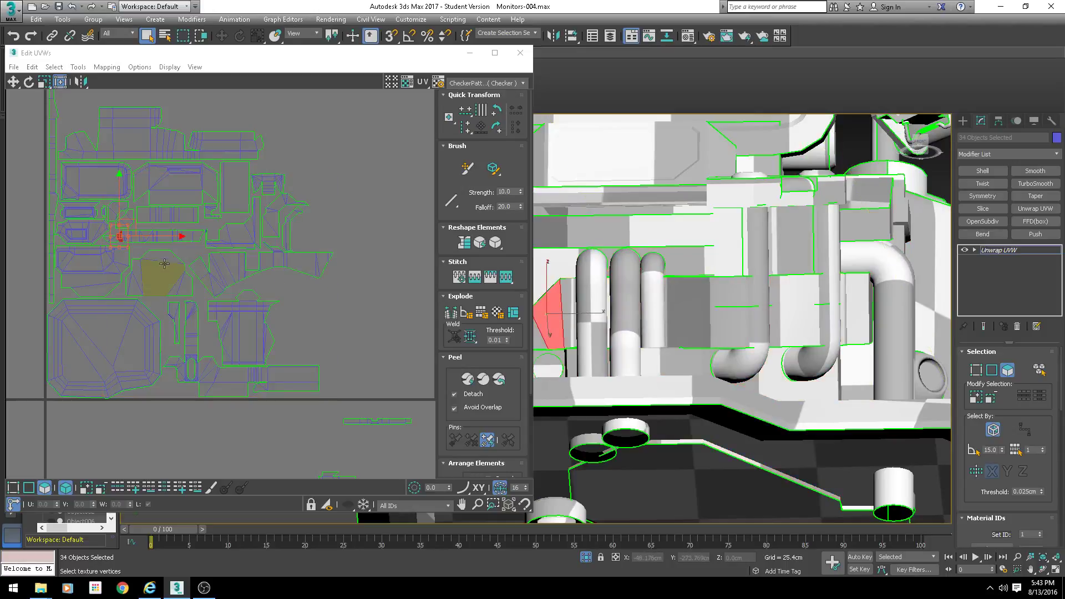
{"action": "scroll", "coordinate": [164, 264], "scroll_direction": "up", "scroll_amount": 2}
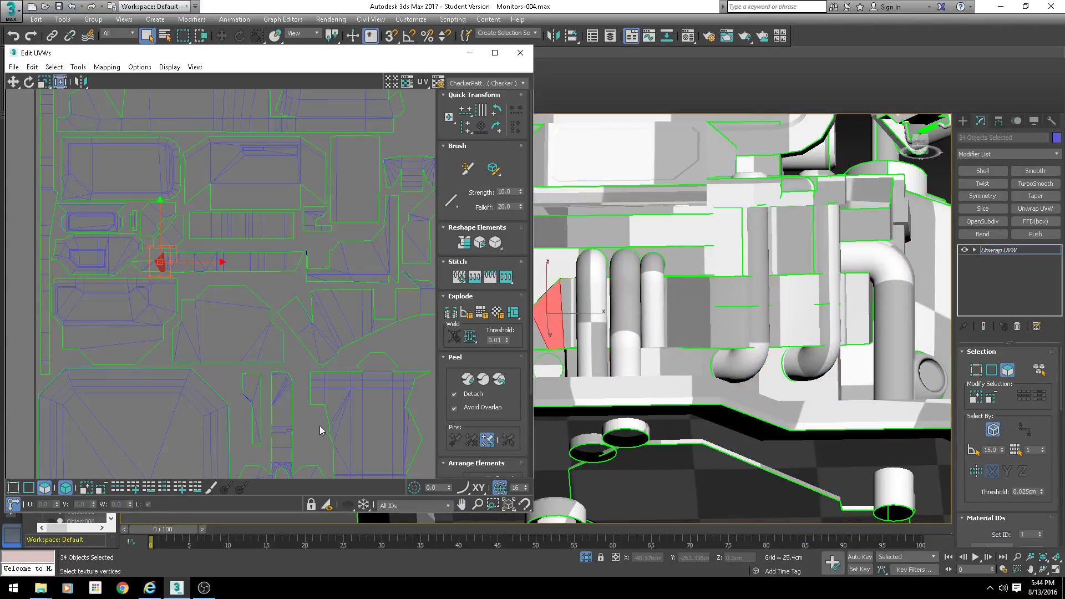
Rotate the small L-shaped shell a quarter turn clockwise and move it into the gap above the long strip
{"action": "left_click", "coordinate": [252, 391]}
{"action": "left_click", "coordinate": [502, 123]}
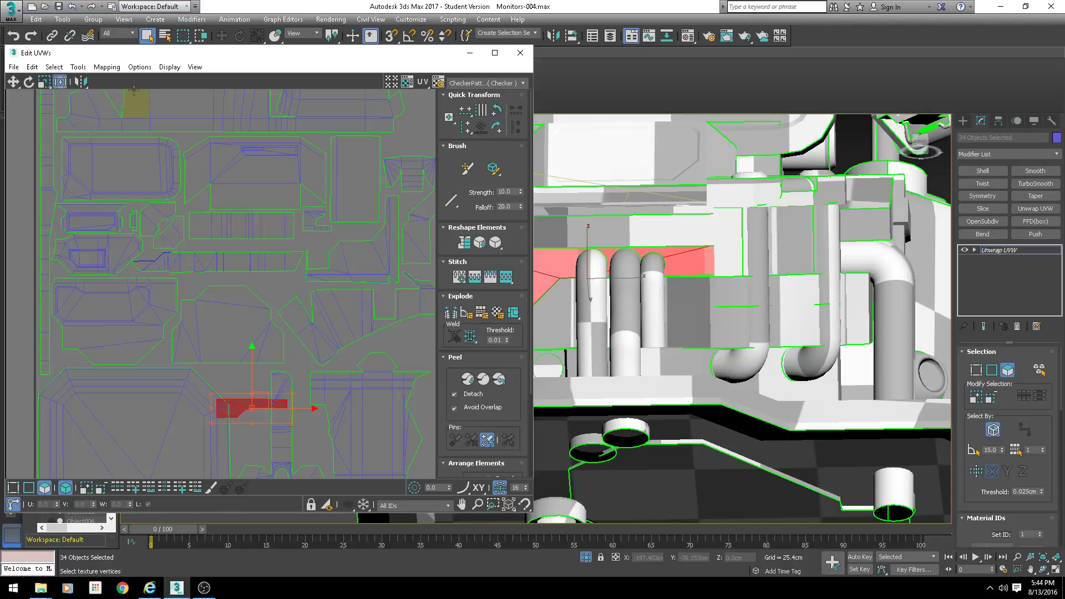
{"action": "left_click", "coordinate": [266, 403]}
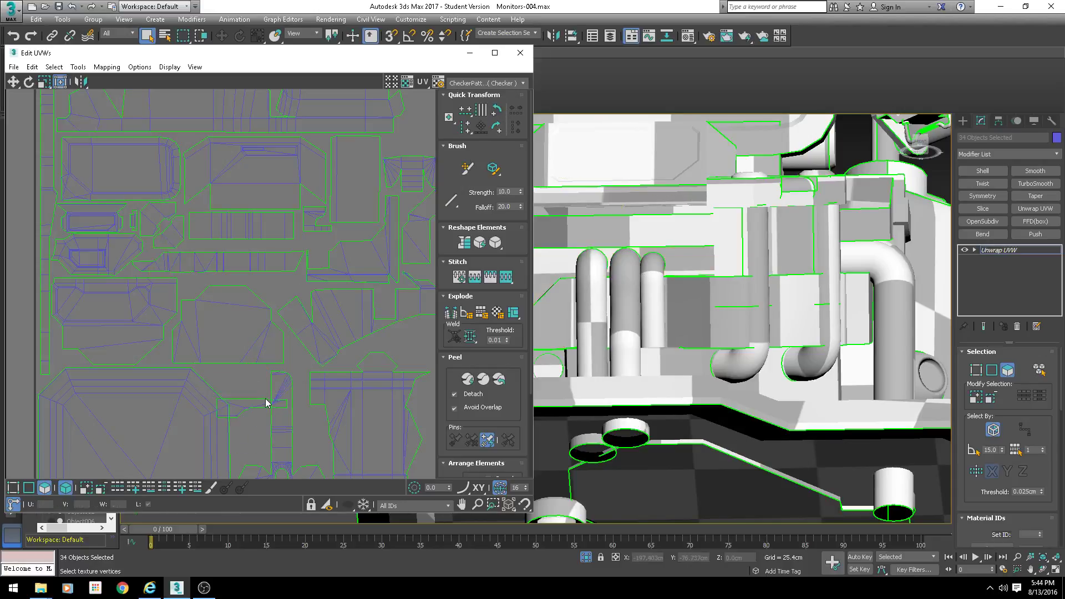
{"action": "left_click_drag", "start_coordinate": [257, 406], "coordinate": [235, 233]}
{"action": "scroll", "coordinate": [192, 226], "scroll_direction": "up", "scroll_amount": 5}
{"action": "left_click_drag", "start_coordinate": [235, 234], "coordinate": [235, 232]}
Nudge the long strip down to make room for the small L-shaped shell above it
{"action": "scroll", "coordinate": [258, 307], "scroll_direction": "down", "scroll_amount": 5}
{"action": "middle_click_drag", "start_coordinate": [309, 316], "coordinate": [247, 303]}
{"action": "scroll", "coordinate": [247, 303], "scroll_direction": "up", "scroll_amount": 3}
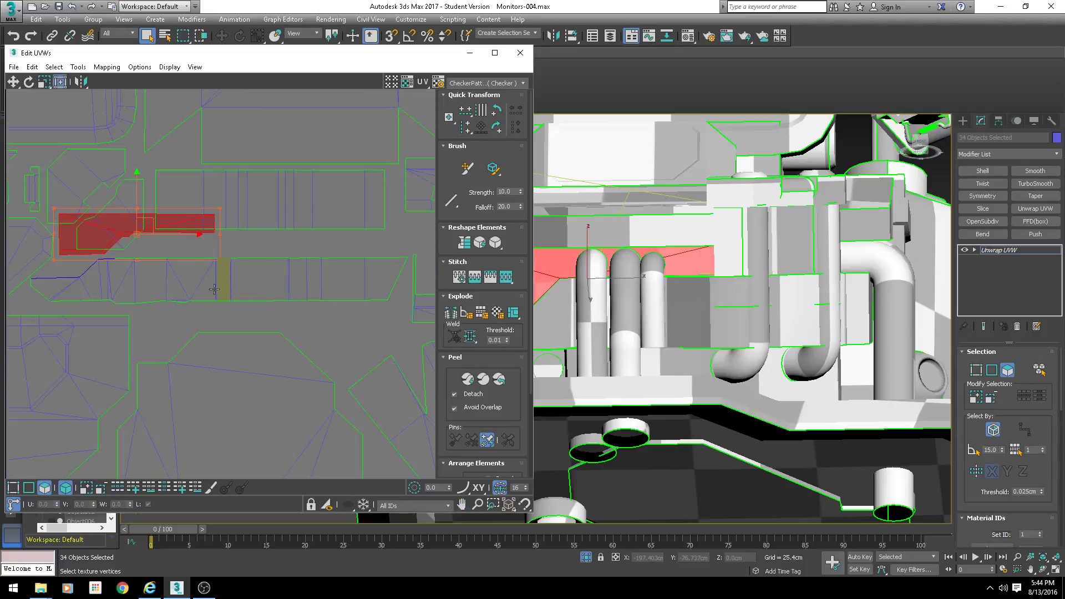
{"action": "left_click", "coordinate": [194, 282]}
{"action": "left_click", "coordinate": [223, 258]}
{"action": "left_click_drag", "start_coordinate": [228, 267], "coordinate": [232, 273]}
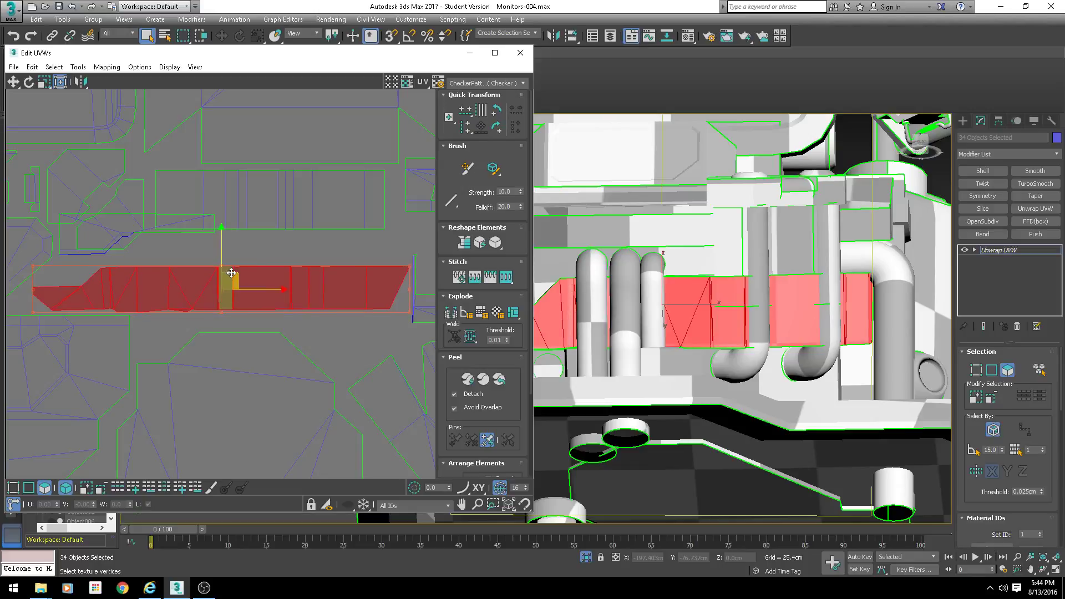
Shift the rectangular strip slightly right and nudge the small L-shaped shell down and right beneath it
{"action": "left_click", "coordinate": [261, 192]}
{"action": "left_click_drag", "start_coordinate": [320, 203], "coordinate": [337, 200]}
{"action": "left_click", "coordinate": [165, 225]}
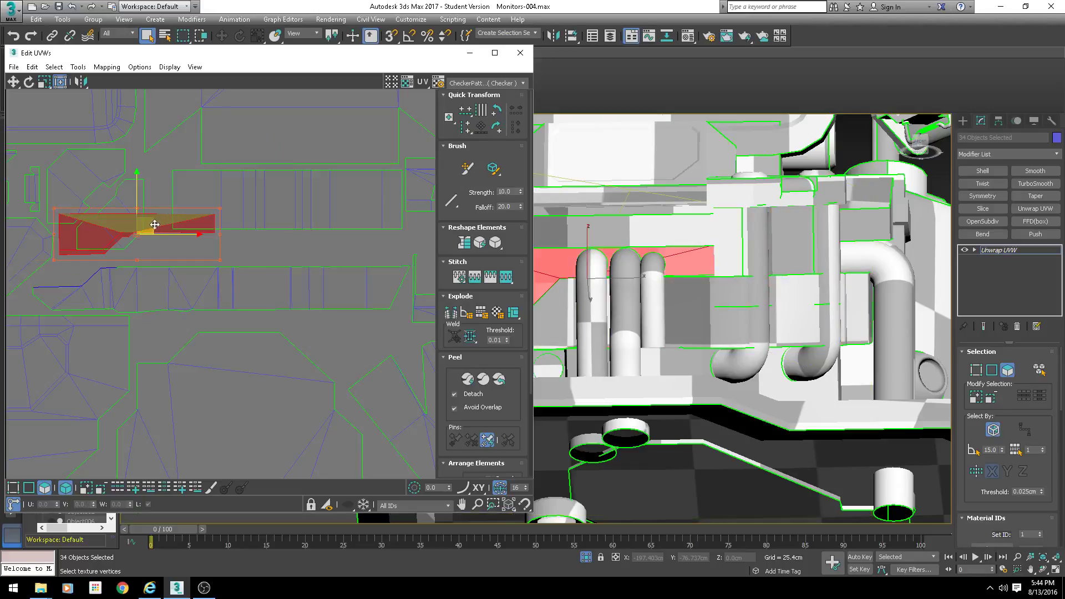
{"action": "left_click_drag", "start_coordinate": [165, 226], "coordinate": [170, 234]}
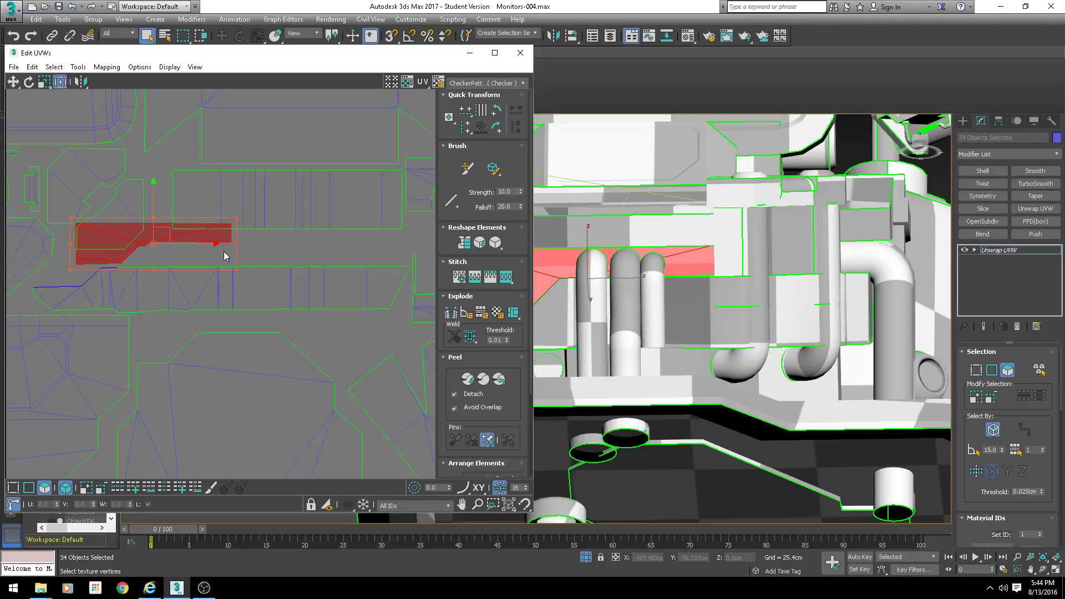
Move the small angular shell up and right off the L-shaped shell, into the gap beside the rectangular strip
{"action": "left_click", "coordinate": [142, 207]}
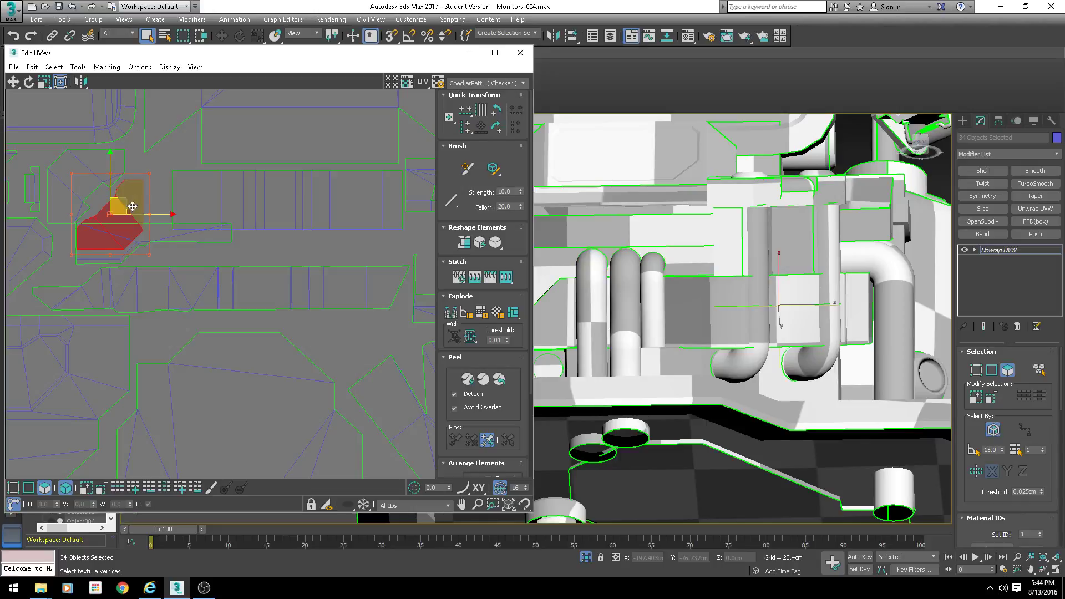
{"action": "left_click_drag", "start_coordinate": [134, 201], "coordinate": [149, 185]}
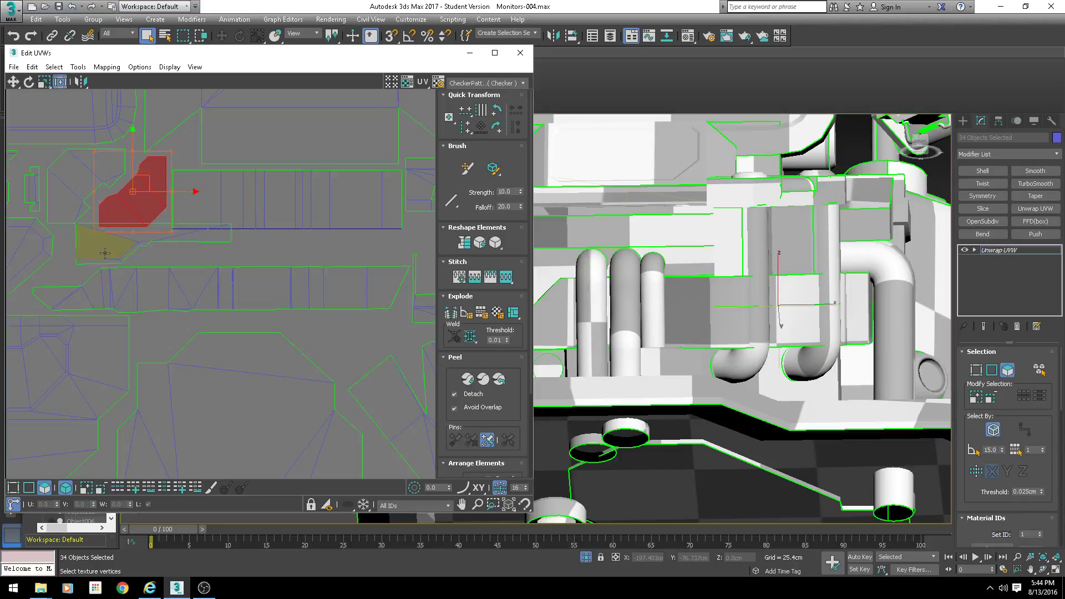
{"action": "left_click", "coordinate": [105, 253]}
{"action": "scroll", "coordinate": [105, 254], "scroll_direction": "up", "scroll_amount": 2}
{"action": "middle_click_drag", "start_coordinate": [117, 257], "coordinate": [126, 257]}
{"action": "scroll", "coordinate": [133, 259], "scroll_direction": "down", "scroll_amount": 2}
{"action": "middle_click_drag", "start_coordinate": [242, 291], "coordinate": [228, 279]}
{"action": "scroll", "coordinate": [253, 281], "scroll_direction": "down", "scroll_amount": 2}
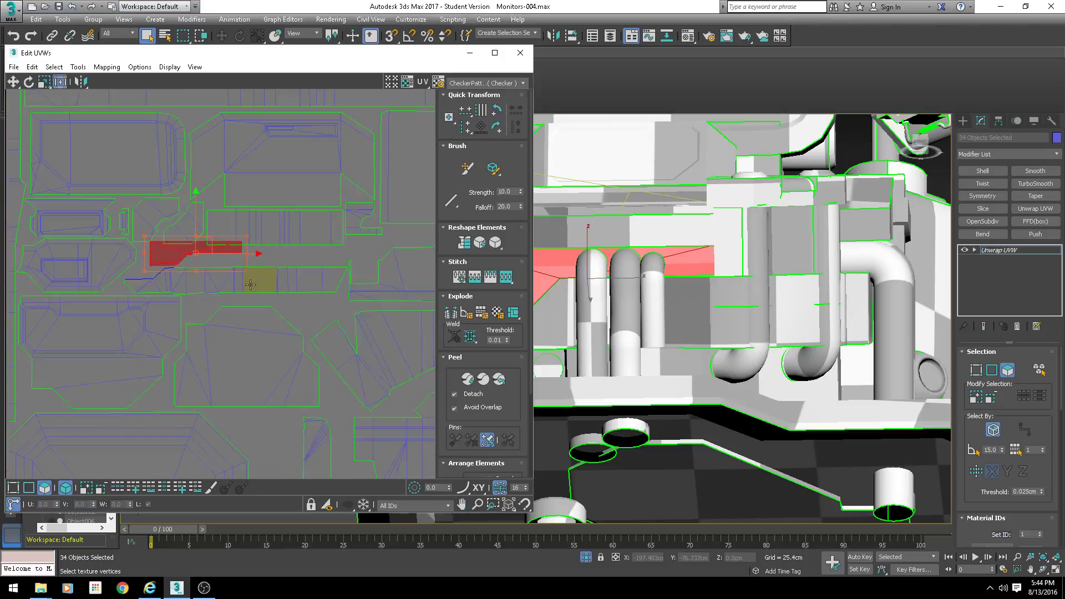
Nudge the wide shell above the large octagonal shell slightly down, closer to it
{"action": "middle_click_drag", "start_coordinate": [119, 324], "coordinate": [238, 250]}
{"action": "scroll", "coordinate": [239, 250], "scroll_direction": "up", "scroll_amount": 2}
{"action": "left_click", "coordinate": [238, 251]}
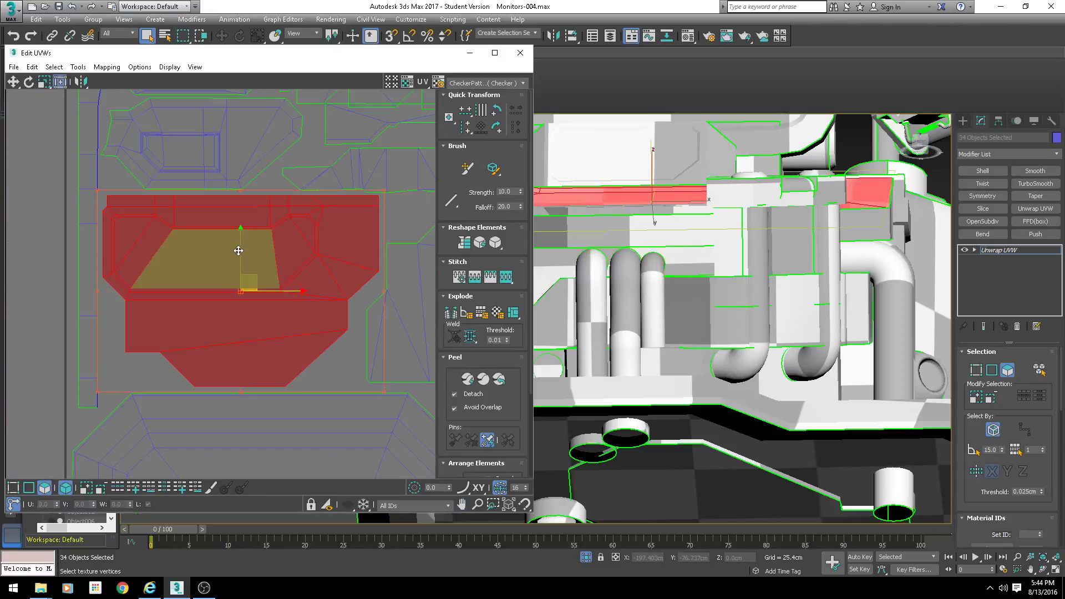
{"action": "left_click_drag", "start_coordinate": [241, 249], "coordinate": [241, 255]}
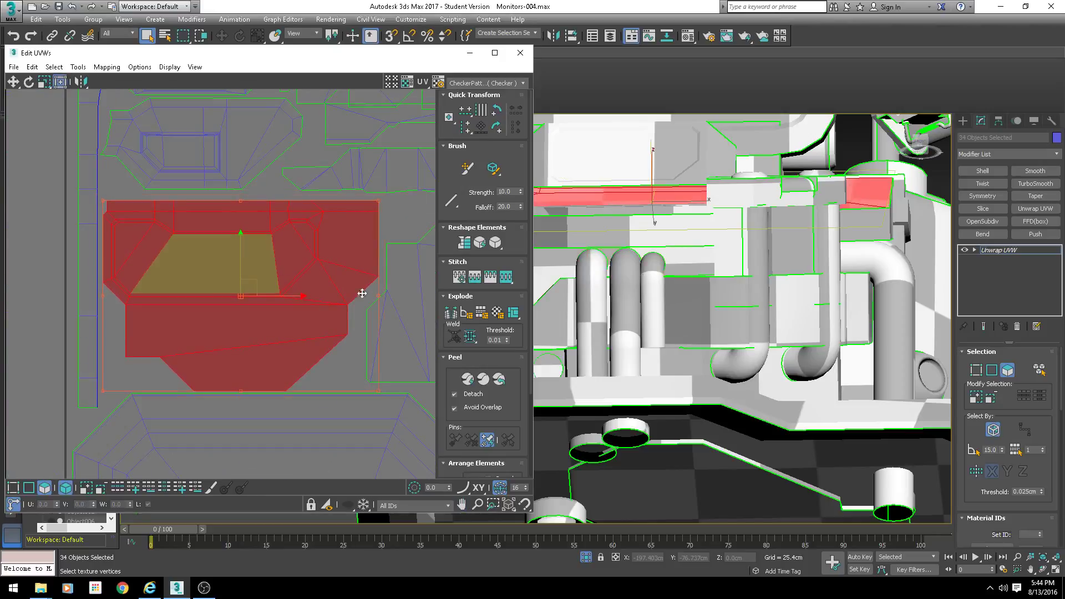
Nudge the long horizontal strip with the slanted end slightly down, closer to the shells beneath it
{"action": "middle_click_drag", "start_coordinate": [361, 292], "coordinate": [156, 289]}
{"action": "left_click", "coordinate": [262, 285]}
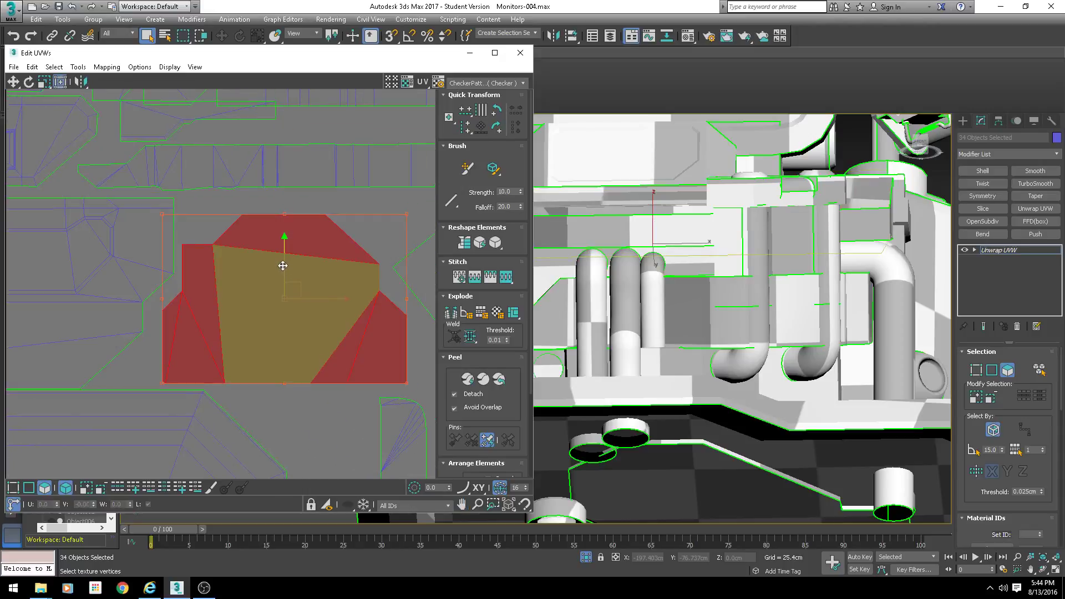
{"action": "middle_click_drag", "start_coordinate": [218, 232], "coordinate": [212, 341]}
{"action": "left_click", "coordinate": [291, 261]}
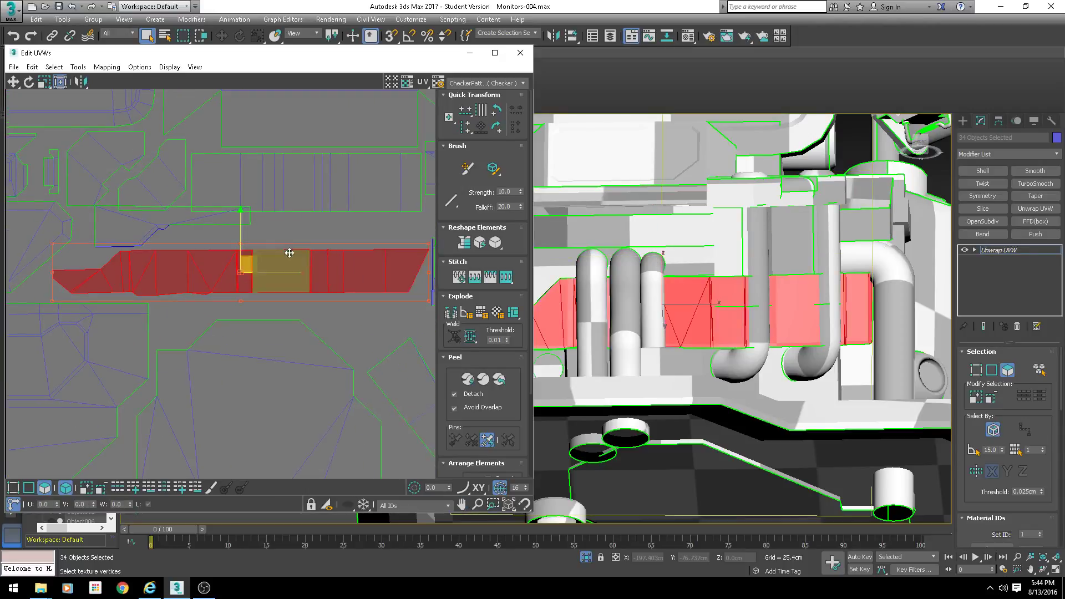
{"action": "left_click_drag", "start_coordinate": [240, 233], "coordinate": [241, 237]}
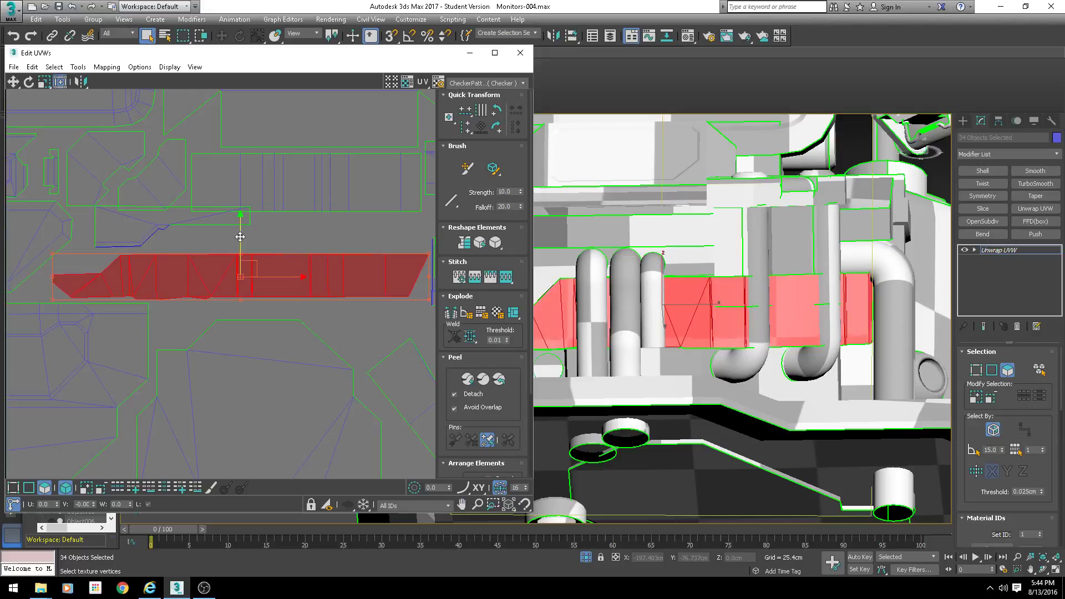
Shift the small L-shaped shell slightly down and left, between the rectangular strip and the long strip
{"action": "left_click", "coordinate": [145, 226]}
{"action": "scroll", "coordinate": [170, 198], "scroll_direction": "up", "scroll_amount": 2}
{"action": "left_click_drag", "start_coordinate": [183, 190], "coordinate": [185, 202]}
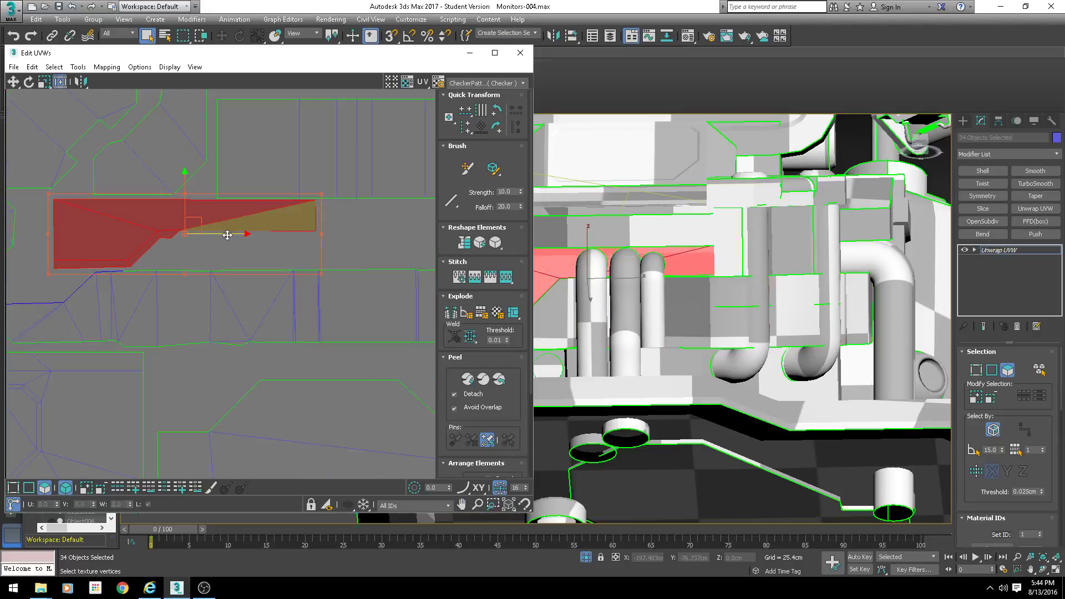
{"action": "left_click_drag", "start_coordinate": [226, 233], "coordinate": [191, 231]}
Nudge the wide shell with angled side flaps and the rounded panel shell beside it slightly up
{"action": "scroll", "coordinate": [198, 233], "scroll_direction": "down", "scroll_amount": 2}
{"action": "middle_click_drag", "start_coordinate": [288, 192], "coordinate": [215, 240]}
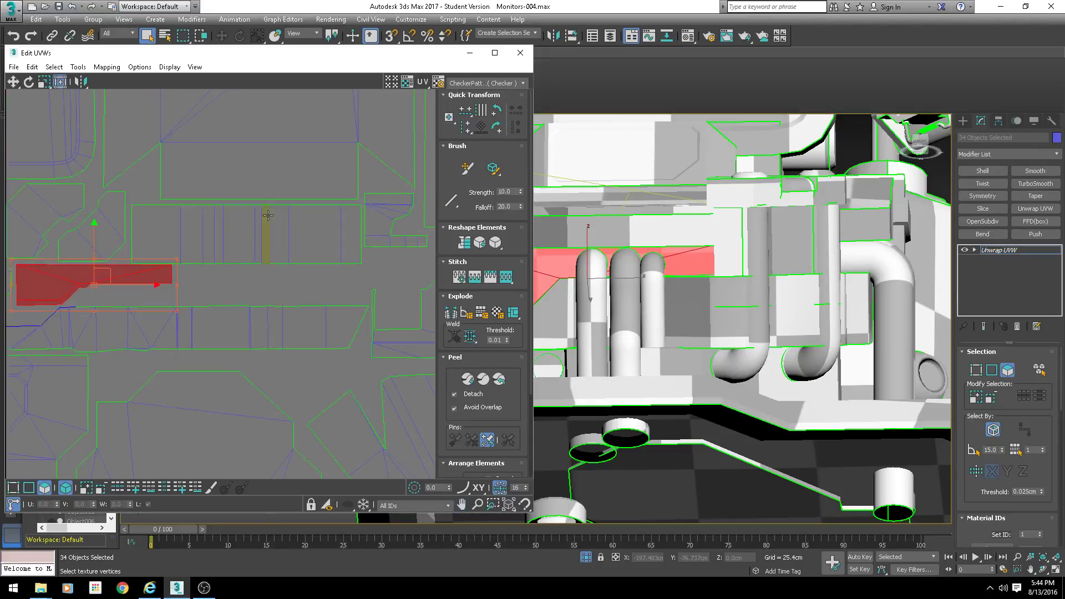
{"action": "left_click", "coordinate": [268, 215]}
{"action": "middle_click_drag", "start_coordinate": [258, 168], "coordinate": [237, 333]}
{"action": "scroll", "coordinate": [235, 296], "scroll_direction": "down", "scroll_amount": 3}
{"action": "left_click", "coordinate": [217, 270]}
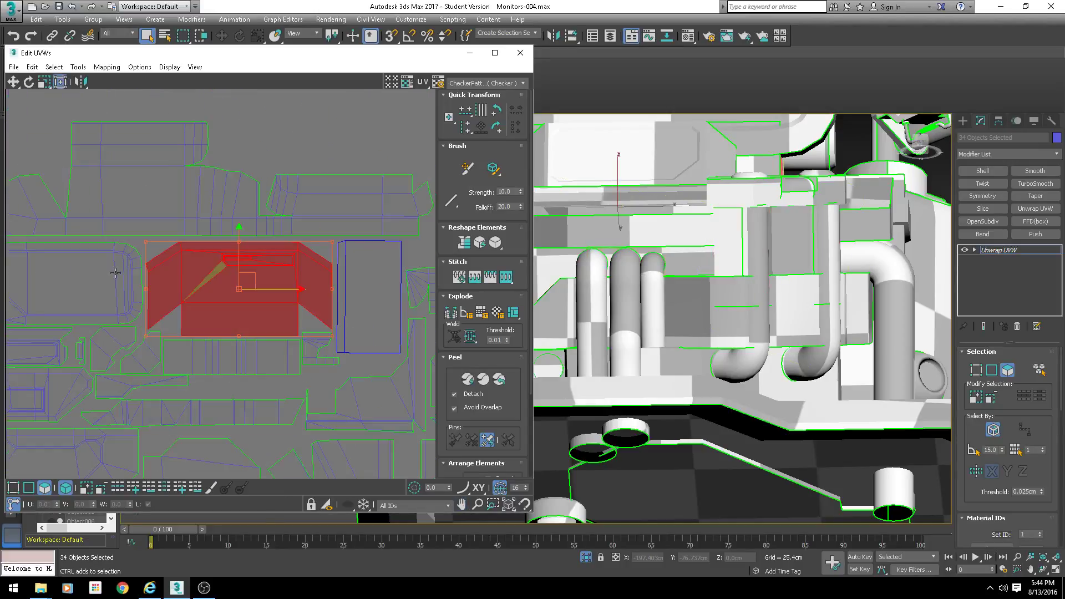
{"action": "scroll", "coordinate": [161, 269], "scroll_direction": "up", "scroll_amount": 2}
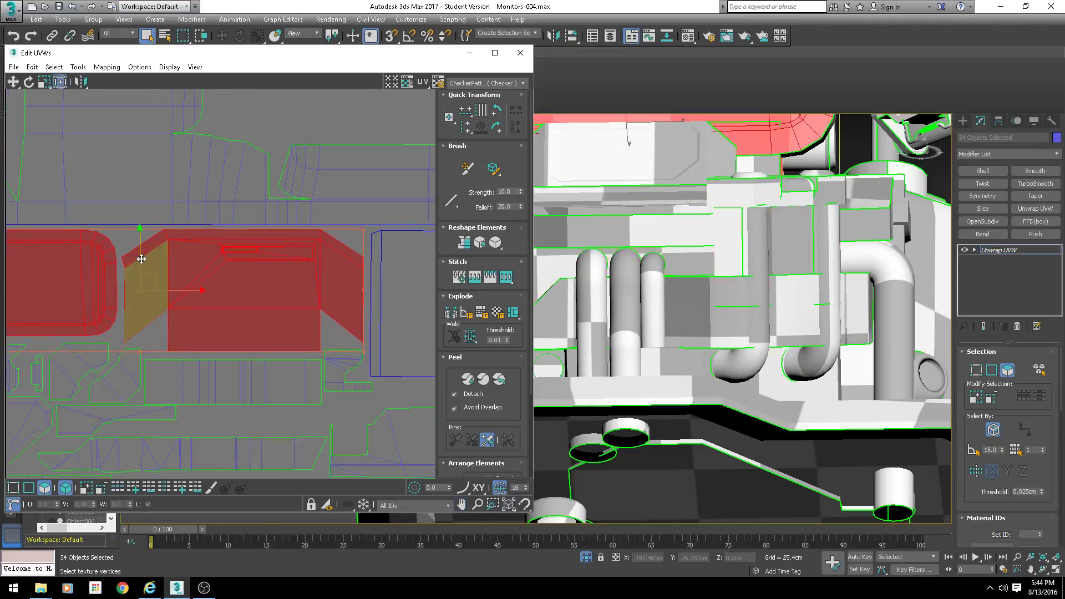
Nudge the small panel shell with the trapezoid flap up, closer to the large rounded panel
{"action": "middle_click_drag", "start_coordinate": [82, 336], "coordinate": [288, 288]}
{"action": "scroll", "coordinate": [192, 324], "scroll_direction": "up", "scroll_amount": 1}
{"action": "left_click", "coordinate": [169, 315]}
{"action": "scroll", "coordinate": [160, 306], "scroll_direction": "up", "scroll_amount": 3}
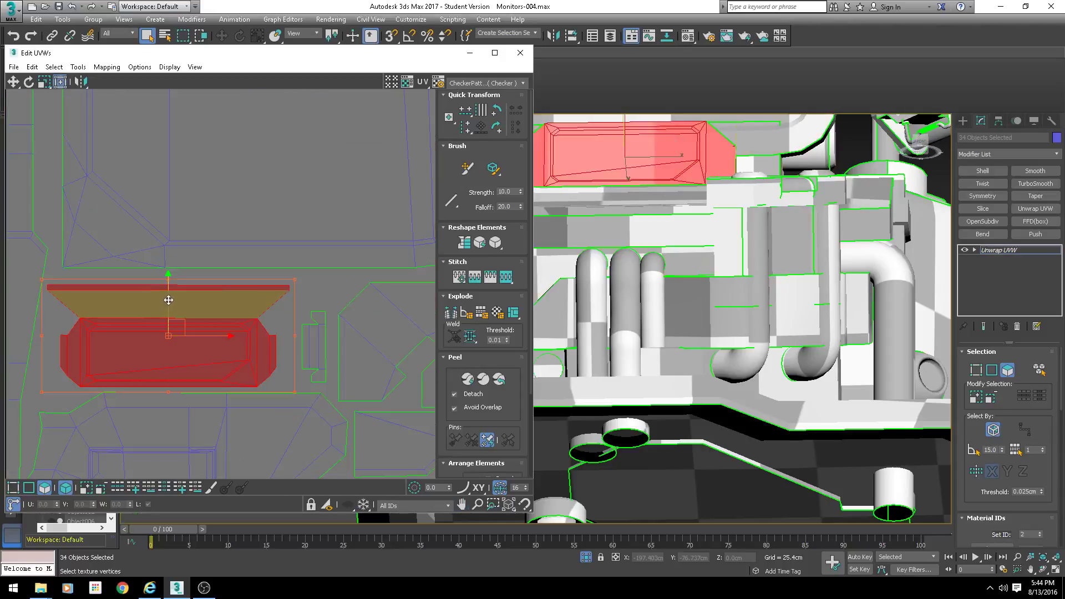
{"action": "left_click", "coordinate": [168, 300], "text": "ctrl"}
Move the tiny bracket shell up and left beside the small panel, and nudge the adjacent angular shell the same way
{"action": "middle_click_drag", "start_coordinate": [357, 346], "coordinate": [250, 302]}
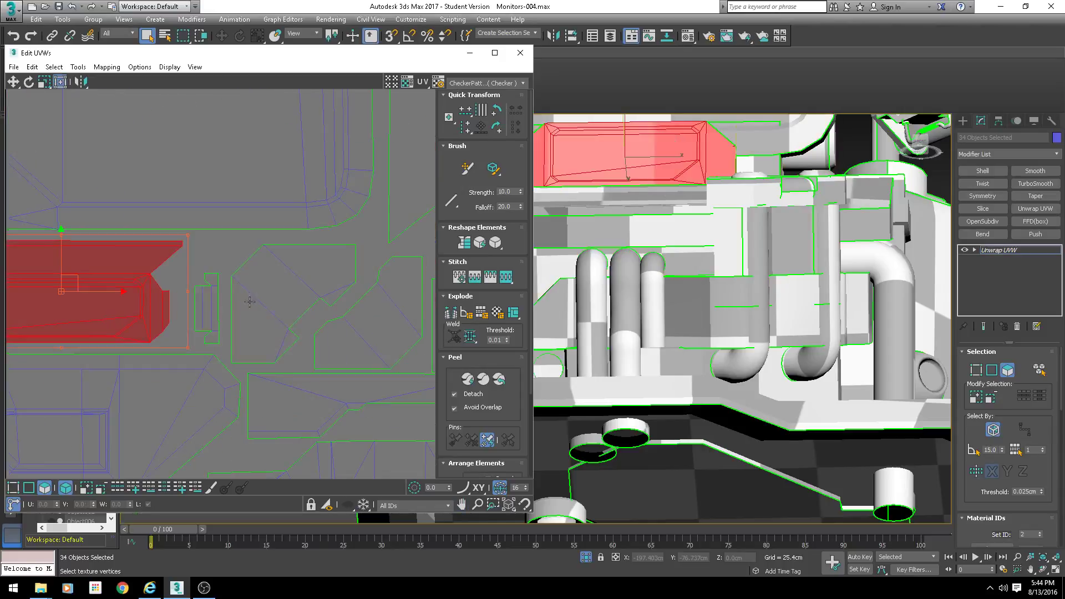
{"action": "left_click", "coordinate": [216, 306]}
{"action": "left_click", "coordinate": [274, 255]}
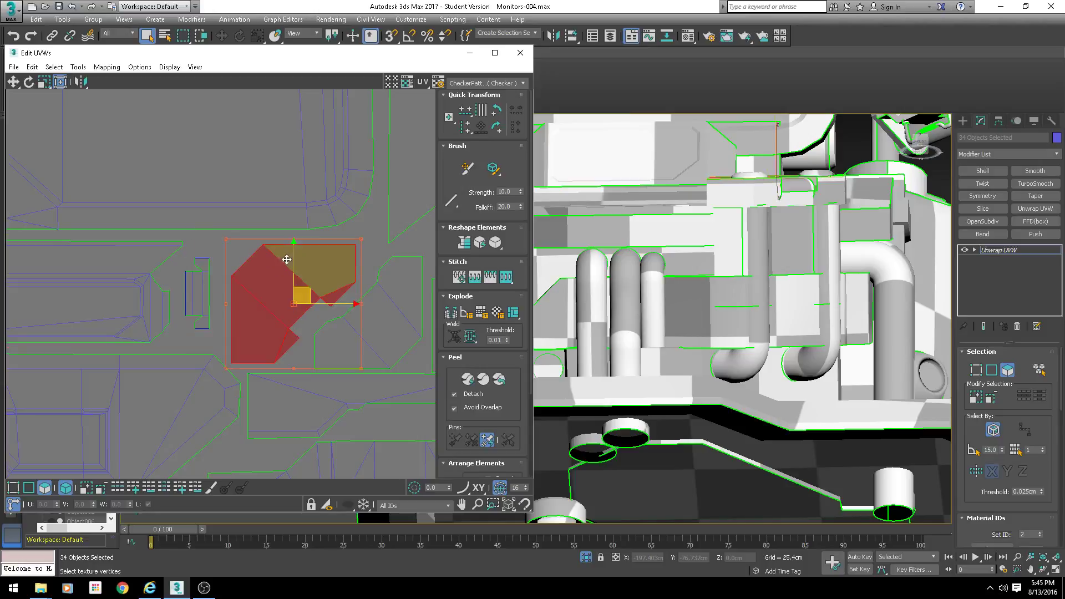
{"action": "left_click", "coordinate": [295, 251], "text": "ctrl"}
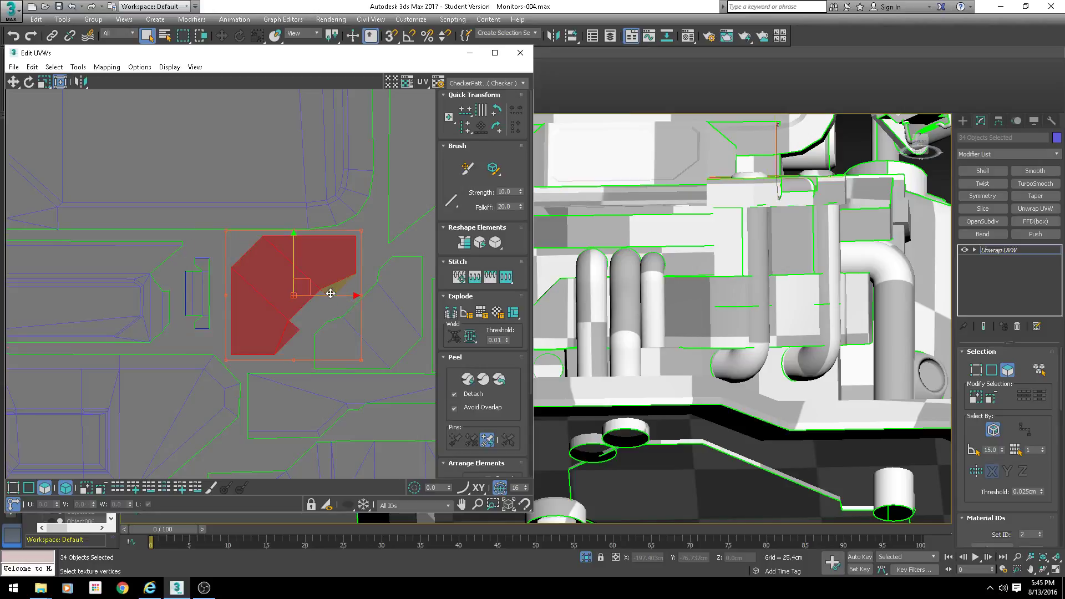
{"action": "left_click_drag", "start_coordinate": [325, 298], "coordinate": [318, 297]}
Nudge the second angular shell up, nesting it closer to the first one beside the rectangular strip
{"action": "middle_click_drag", "start_coordinate": [383, 309], "coordinate": [257, 295]}
{"action": "scroll", "coordinate": [269, 296], "scroll_direction": "up", "scroll_amount": 2}
{"action": "left_click", "coordinate": [274, 295]}
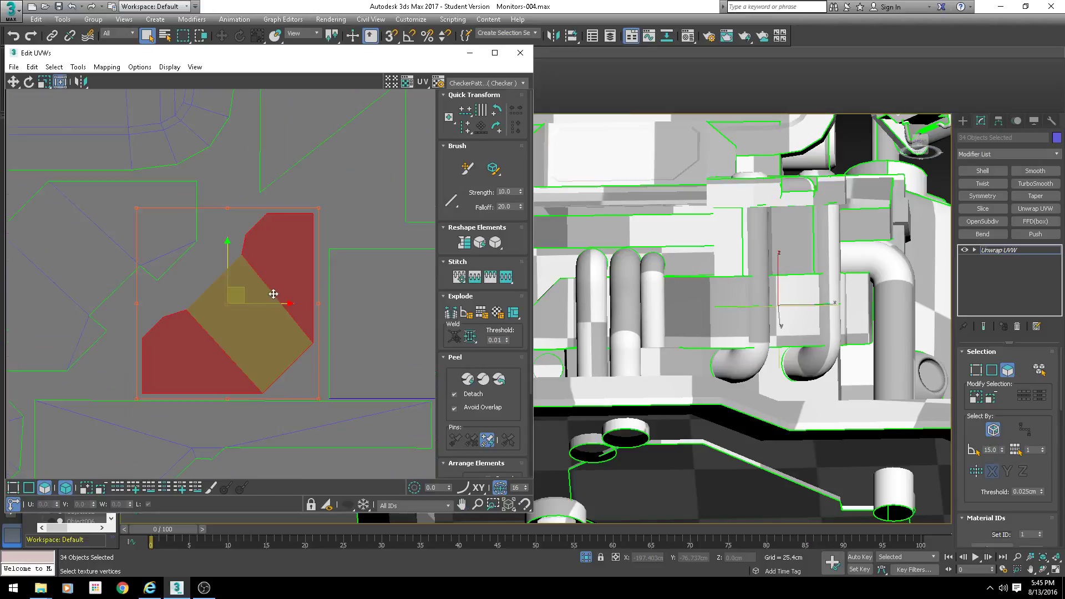
{"action": "left_click_drag", "start_coordinate": [234, 273], "coordinate": [232, 260]}
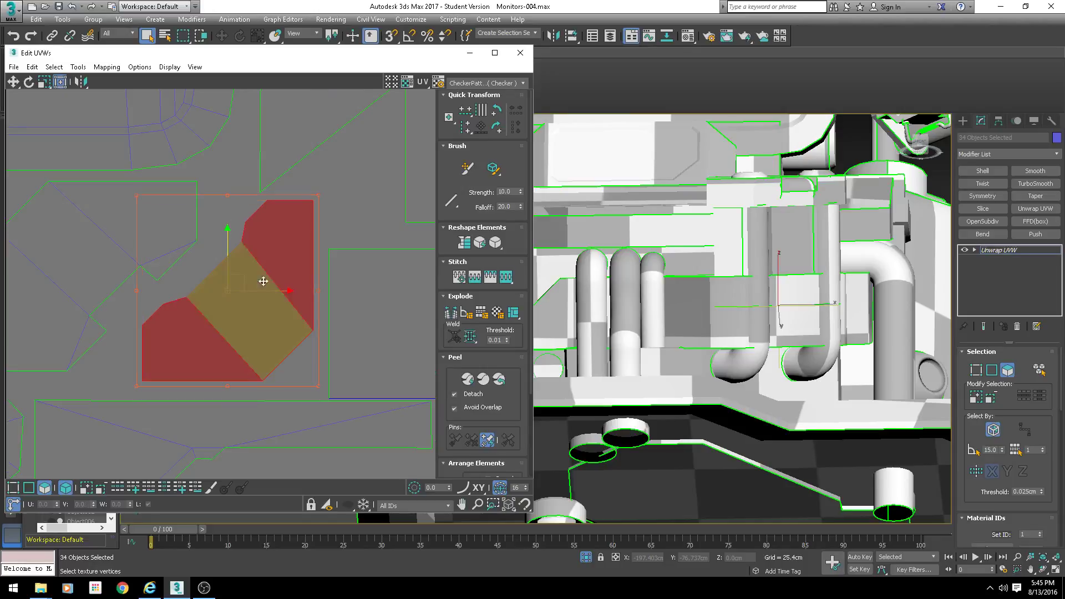
Nudge the rectangular strip up, closer to the wide shell above it
{"action": "scroll", "coordinate": [328, 337], "scroll_direction": "down", "scroll_amount": 3}
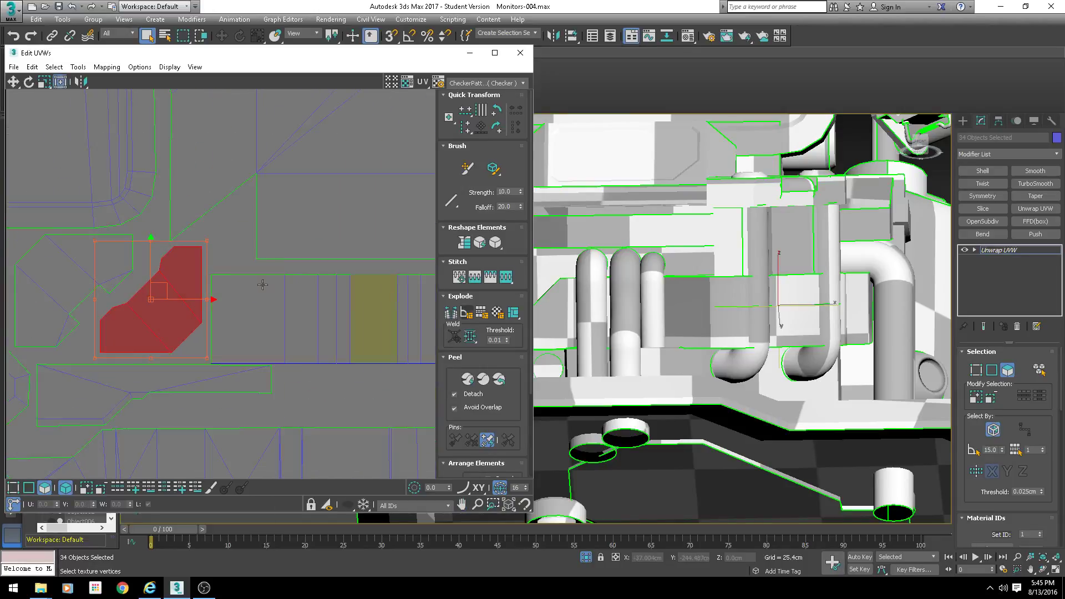
{"action": "left_click", "coordinate": [224, 300]}
{"action": "middle_click_drag", "start_coordinate": [363, 309], "coordinate": [239, 317]}
{"action": "scroll", "coordinate": [239, 317], "scroll_direction": "down", "scroll_amount": 1}
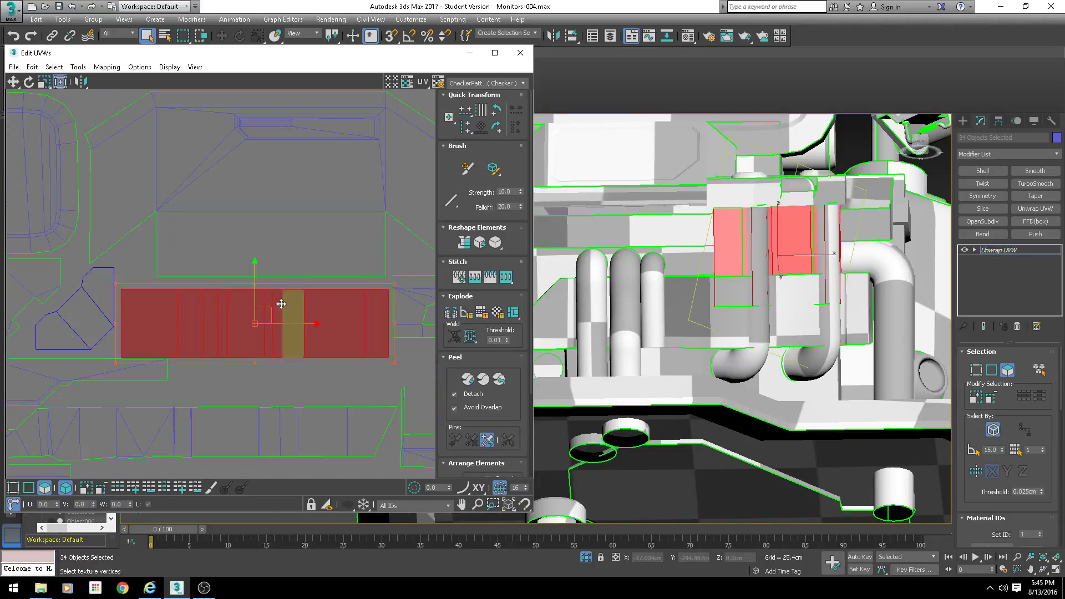
{"action": "scroll", "coordinate": [280, 303], "scroll_direction": "up", "scroll_amount": 1}
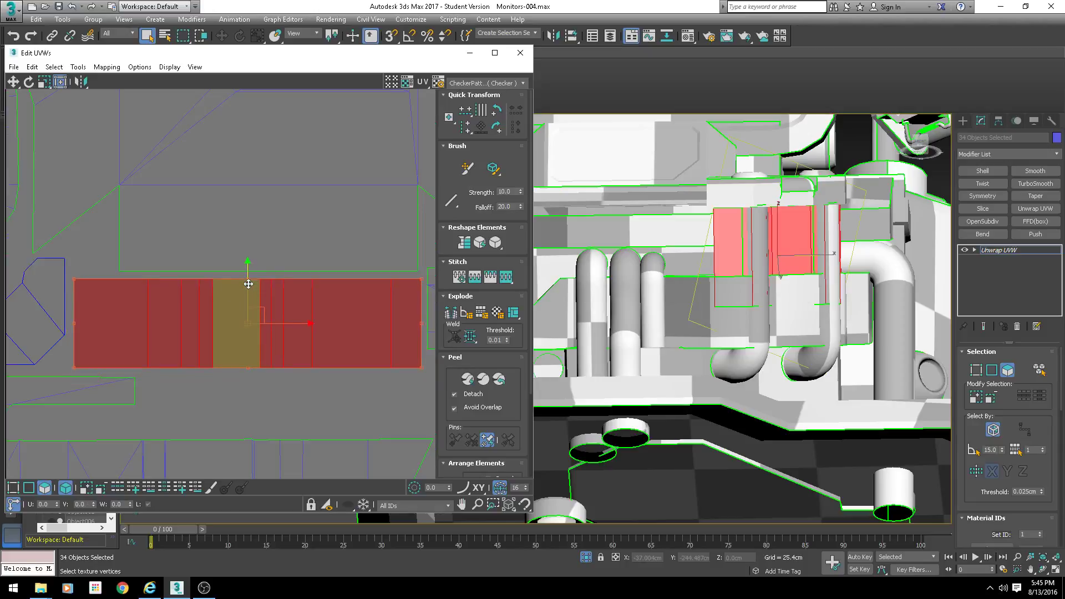
Nudge the small L-shaped shell slightly up and right, toward the angular shells above it
{"action": "scroll", "coordinate": [191, 369], "scroll_direction": "down", "scroll_amount": 3}
{"action": "left_click", "coordinate": [66, 413]}
{"action": "scroll", "coordinate": [32, 381], "scroll_direction": "up", "scroll_amount": 3}
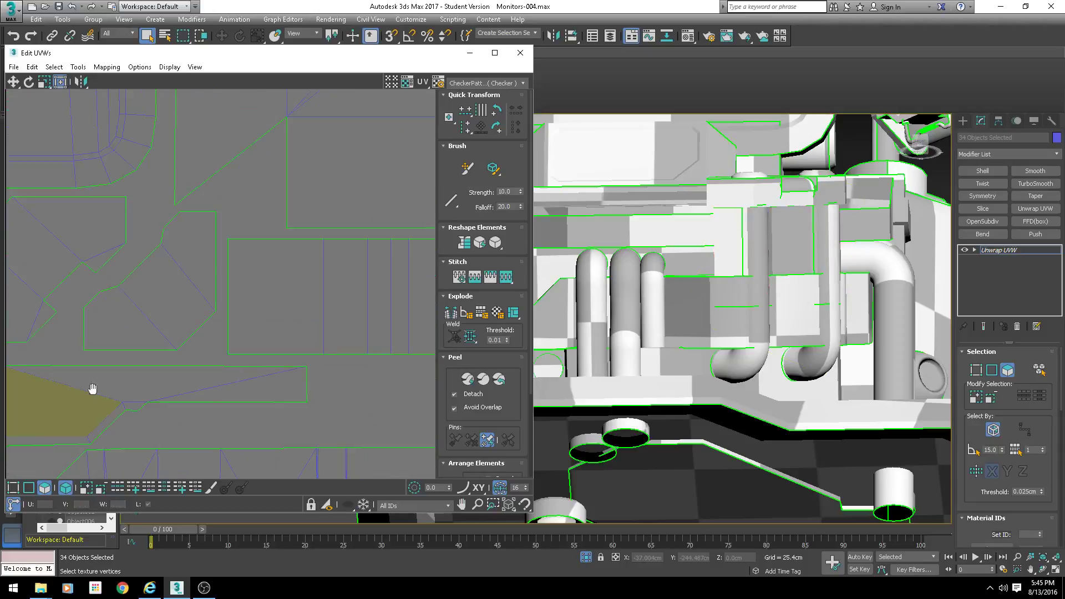
{"action": "middle_click_drag", "start_coordinate": [93, 388], "coordinate": [194, 326]}
{"action": "left_click", "coordinate": [214, 328]}
{"action": "left_click_drag", "start_coordinate": [217, 328], "coordinate": [222, 323]}
{"action": "scroll", "coordinate": [222, 328], "scroll_direction": "down", "scroll_amount": 3}
{"action": "scroll", "coordinate": [318, 311], "scroll_direction": "down", "scroll_amount": 4}
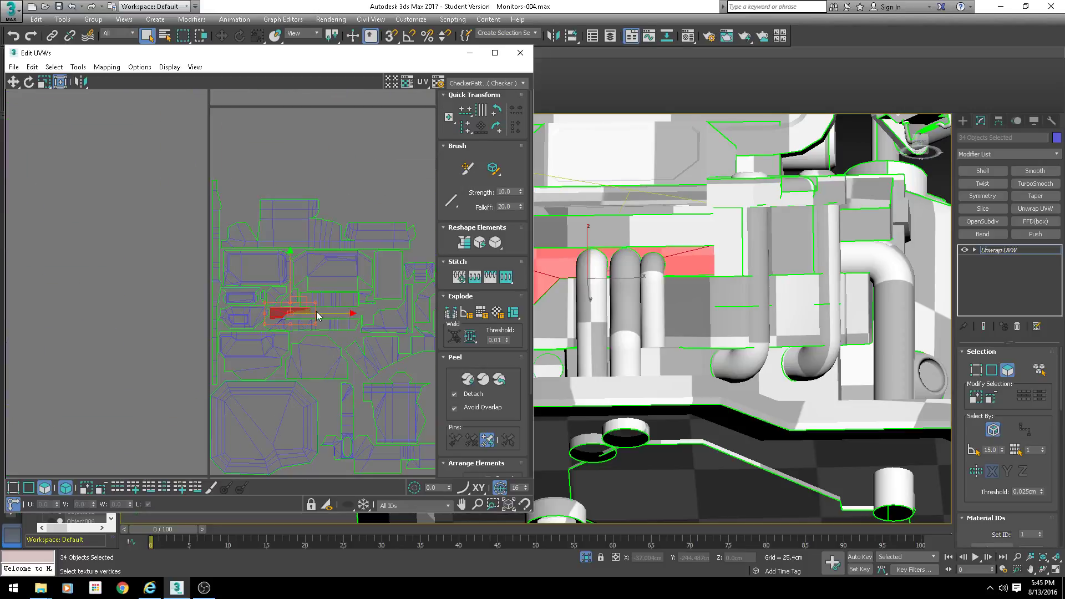
Try to nudge the small L-shaped shell further up against the rectangular strip
{"action": "scroll", "coordinate": [300, 304], "scroll_direction": "up", "scroll_amount": 5}
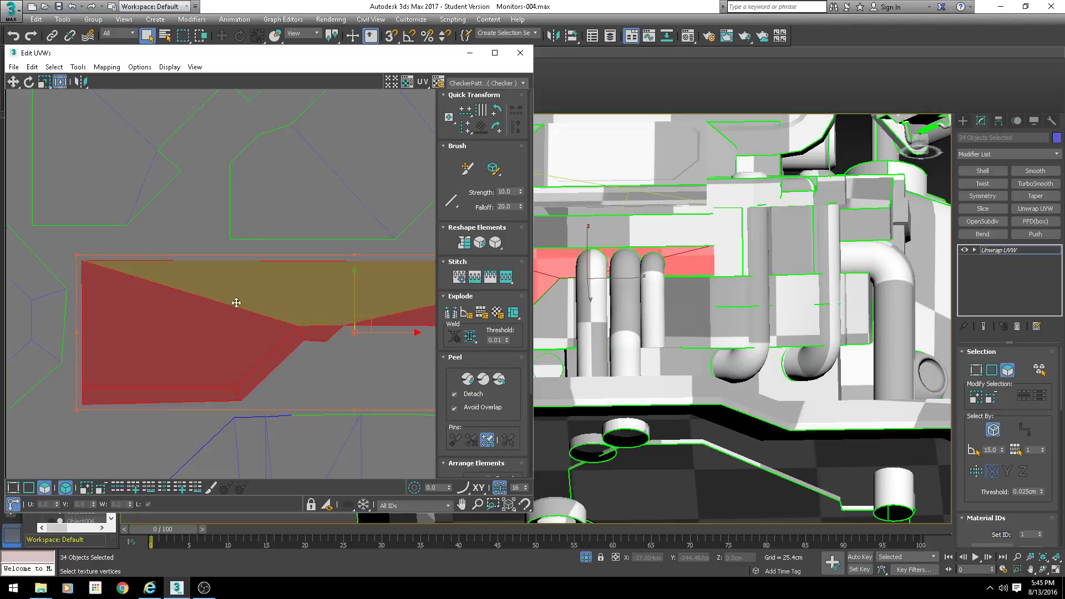
{"action": "scroll", "coordinate": [231, 317], "scroll_direction": "down", "scroll_amount": 8}
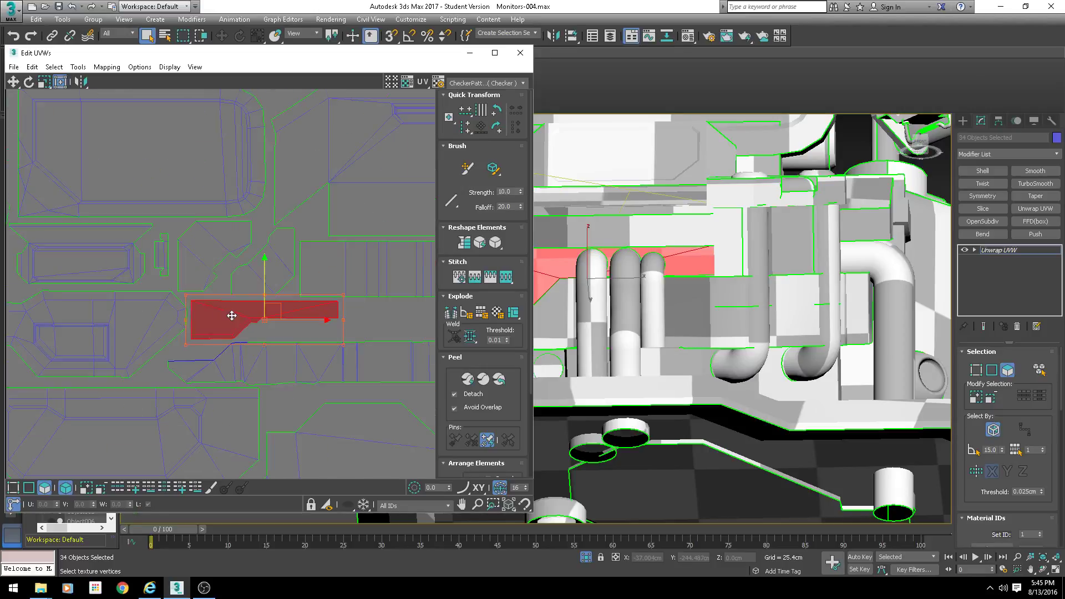
{"action": "scroll", "coordinate": [365, 327], "scroll_direction": "up", "scroll_amount": 10}
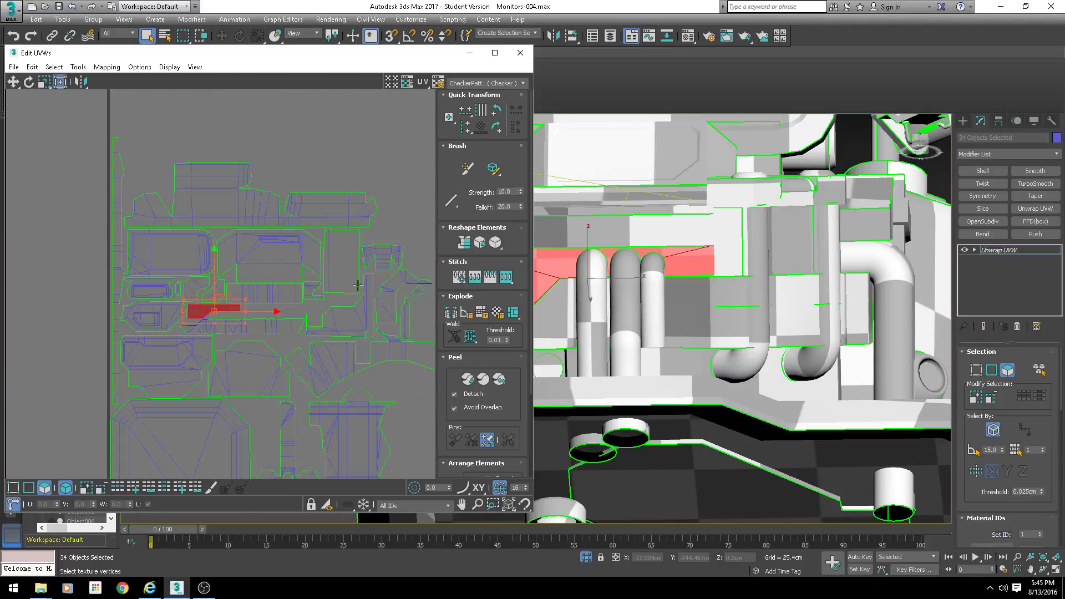
{"action": "left_click", "coordinate": [255, 273]}
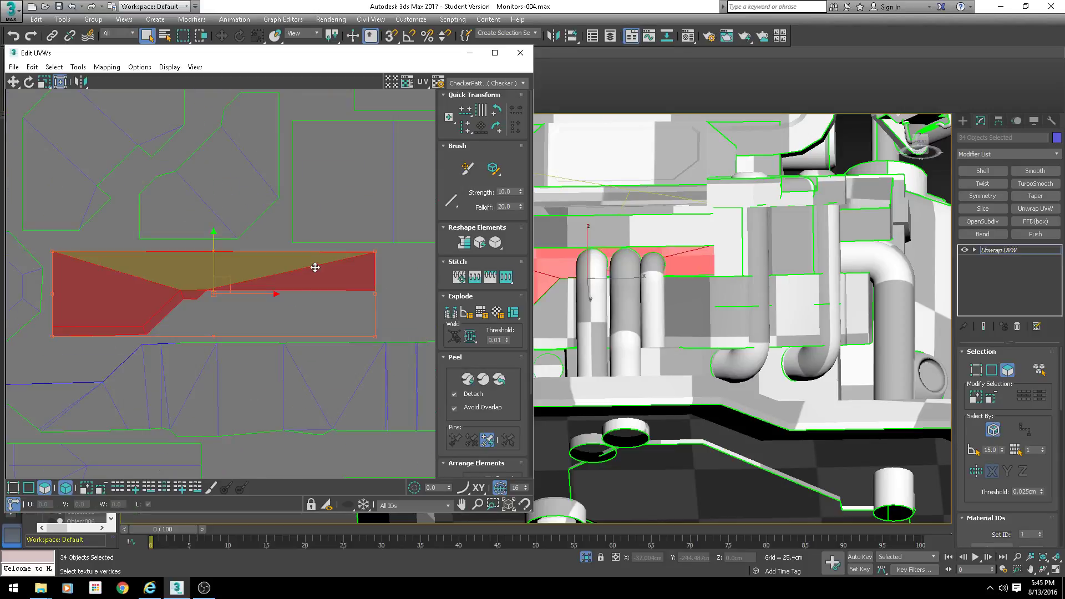
{"action": "scroll", "coordinate": [314, 266], "scroll_direction": "up", "scroll_amount": 5}
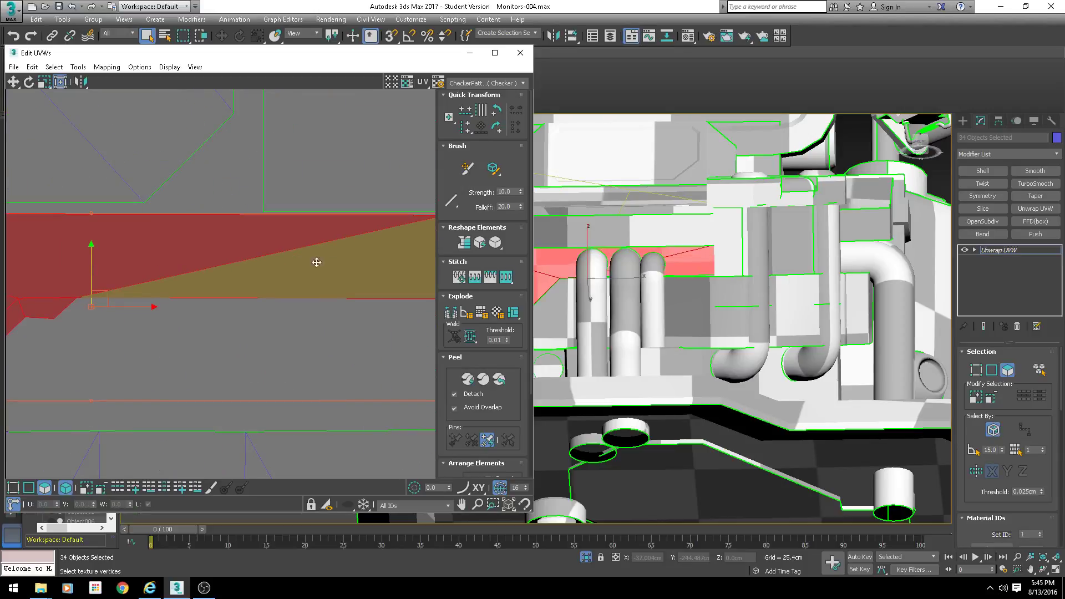
{"action": "scroll", "coordinate": [311, 278], "scroll_direction": "up", "scroll_amount": 5}
{"action": "scroll", "coordinate": [199, 278], "scroll_direction": "down", "scroll_amount": 8}
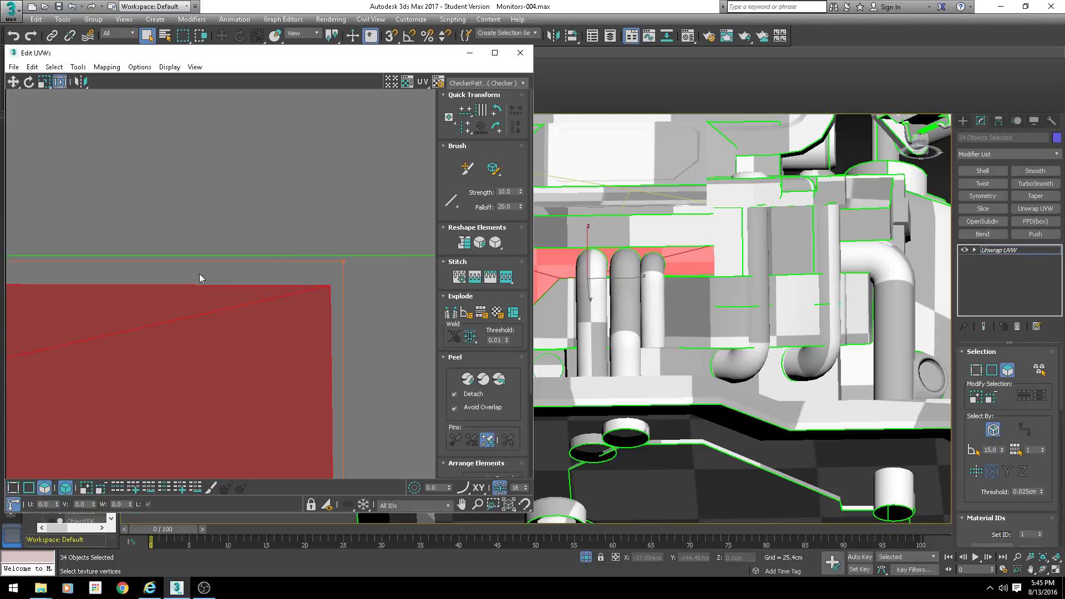
{"action": "scroll", "coordinate": [202, 310], "scroll_direction": "down", "scroll_amount": 8}
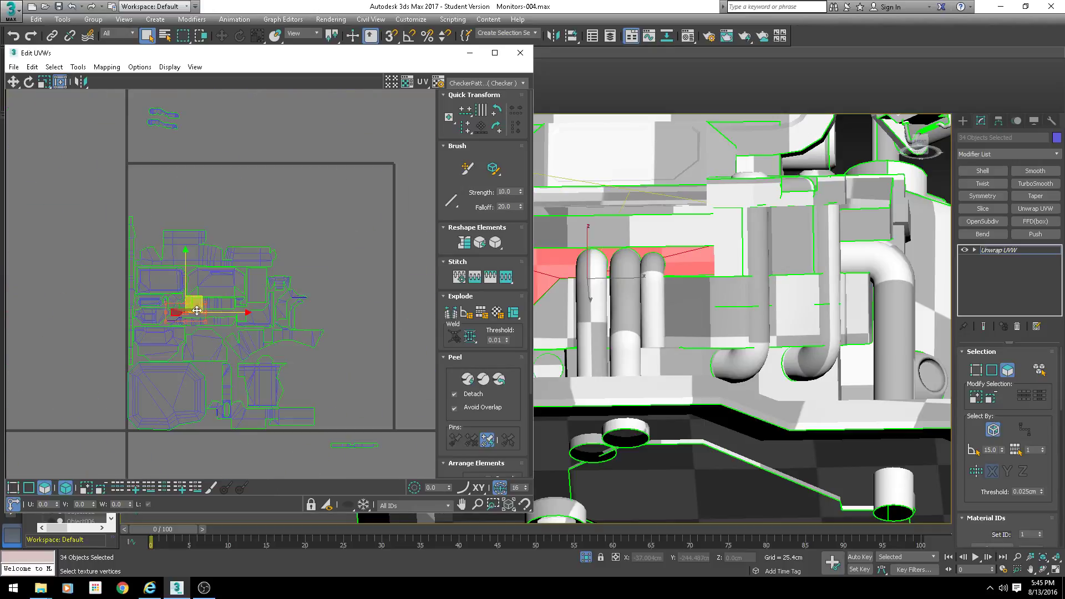
Undo the deselection and the last nudge of the small L-shaped shell
{"action": "scroll", "coordinate": [262, 311], "scroll_direction": "up", "scroll_amount": 5}
{"action": "scroll", "coordinate": [174, 288], "scroll_direction": "up", "scroll_amount": 2}
{"action": "middle_click_drag", "start_coordinate": [102, 337], "coordinate": [216, 319]}
{"action": "left_click", "coordinate": [194, 314]}
{"action": "scroll", "coordinate": [173, 283], "scroll_direction": "up", "scroll_amount": 2}
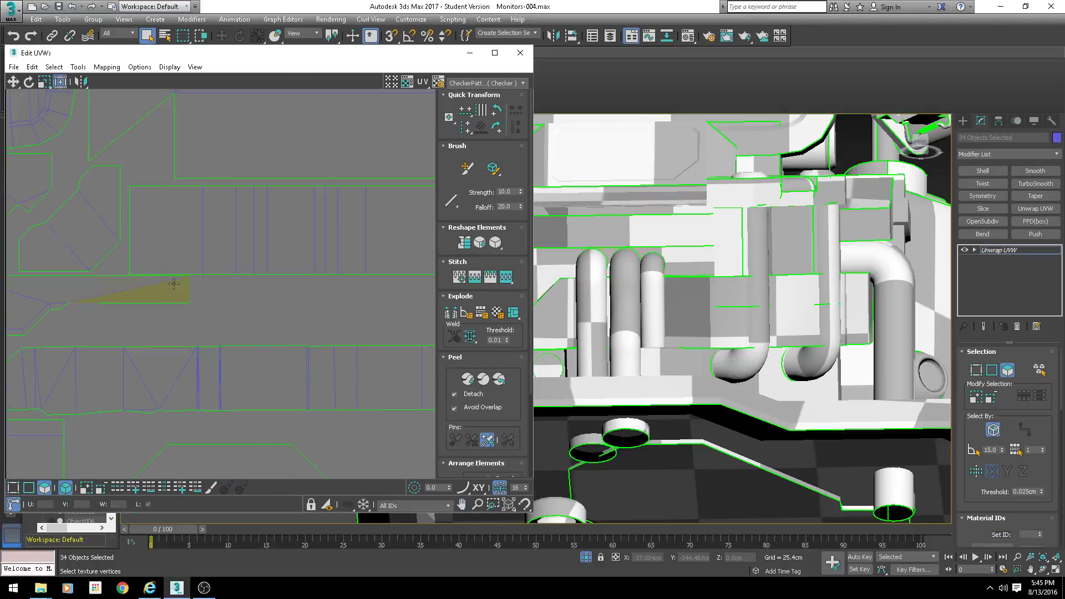
{"action": "key", "text": "ctrl+z"}
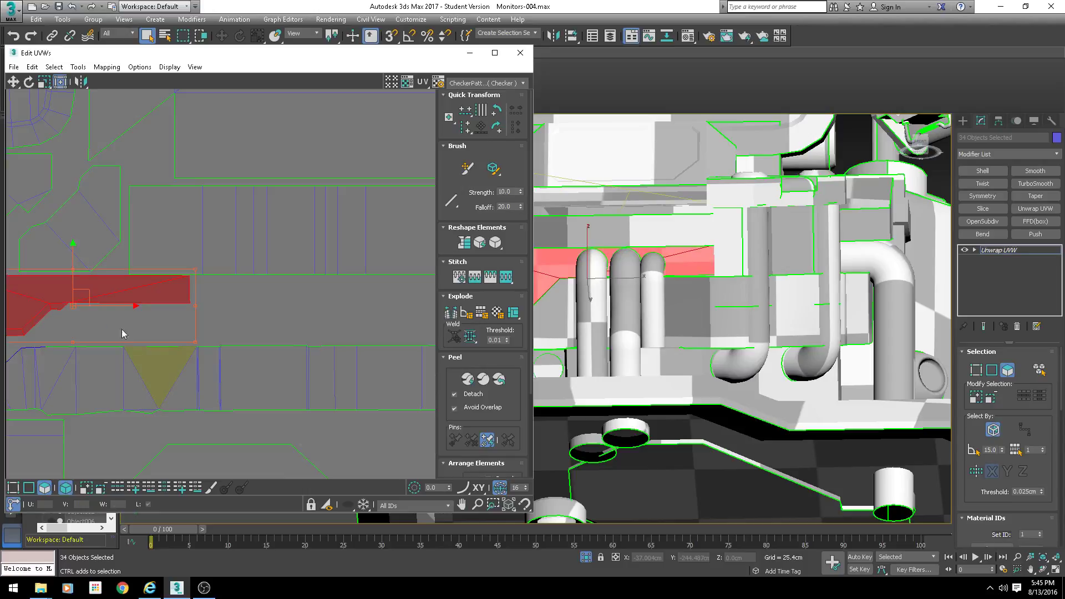
{"action": "scroll", "coordinate": [200, 299], "scroll_direction": "down", "scroll_amount": 2}
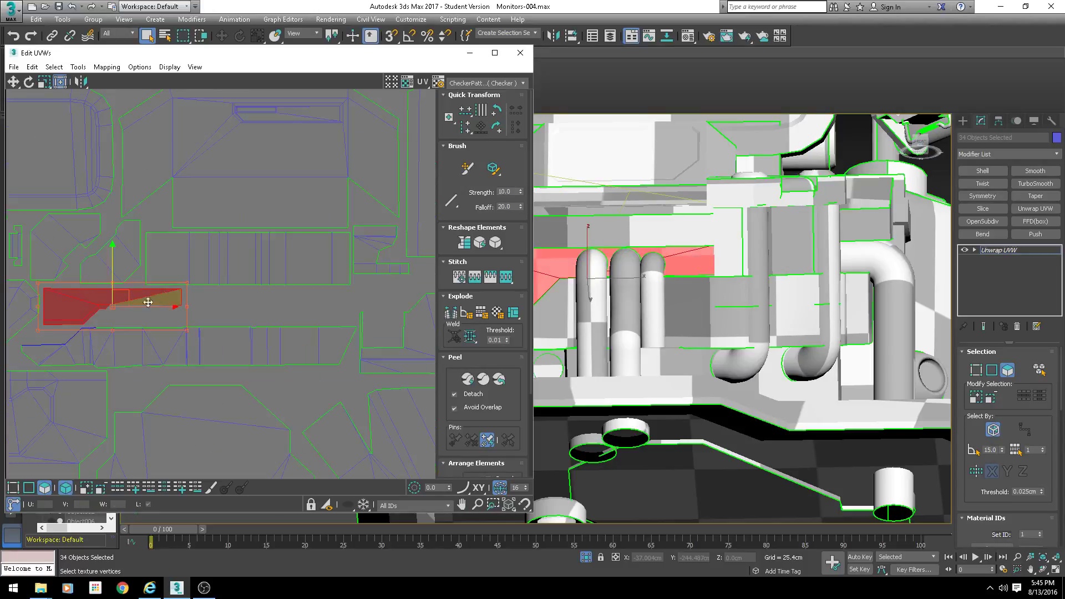
Move the group of small shells lying outside the tile into its lower-right area, beside the packed shells
{"action": "middle_click_drag", "start_coordinate": [148, 302], "coordinate": [175, 309]}
{"action": "scroll", "coordinate": [181, 233], "scroll_direction": "down", "scroll_amount": 6}
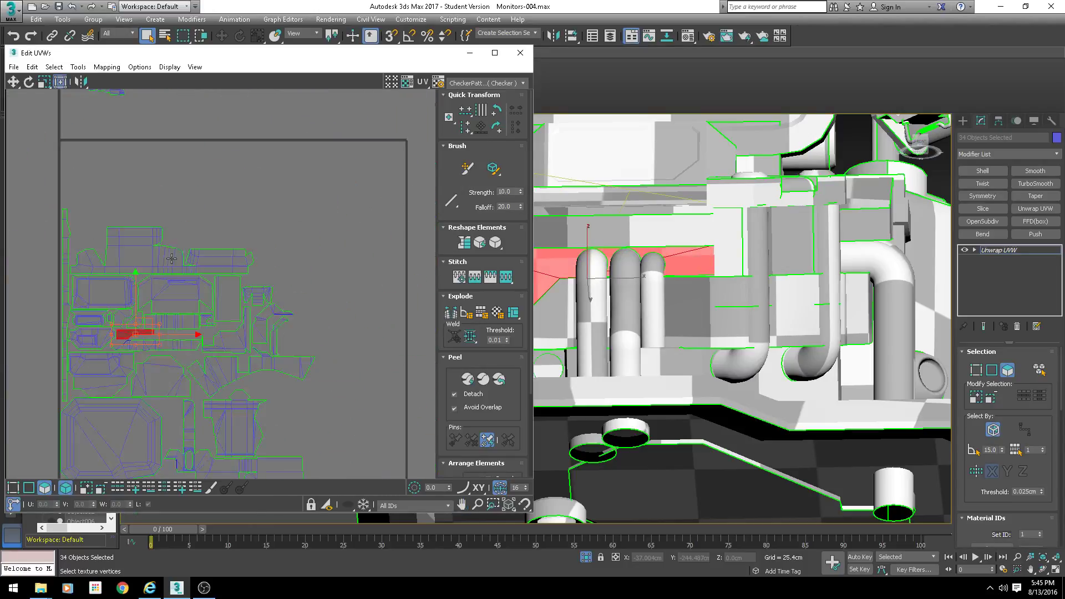
{"action": "middle_click_drag", "start_coordinate": [348, 204], "coordinate": [232, 175]}
{"action": "middle_click_drag", "start_coordinate": [135, 308], "coordinate": [288, 313]}
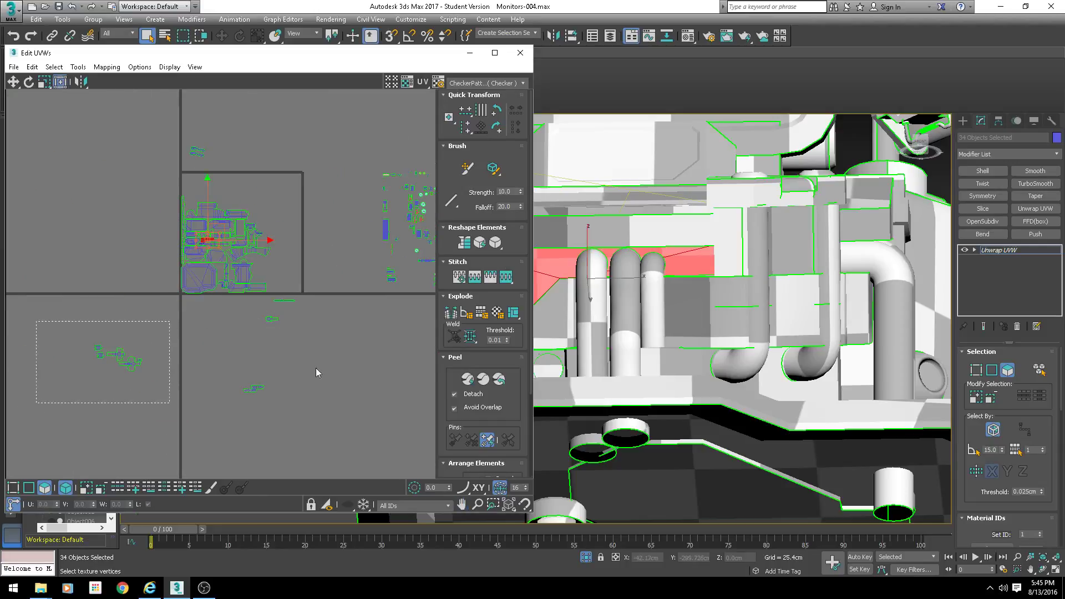
{"action": "scroll", "coordinate": [692, 311], "scroll_direction": "down", "scroll_amount": 5}
{"action": "middle_click_drag", "start_coordinate": [692, 311], "coordinate": [757, 356]}
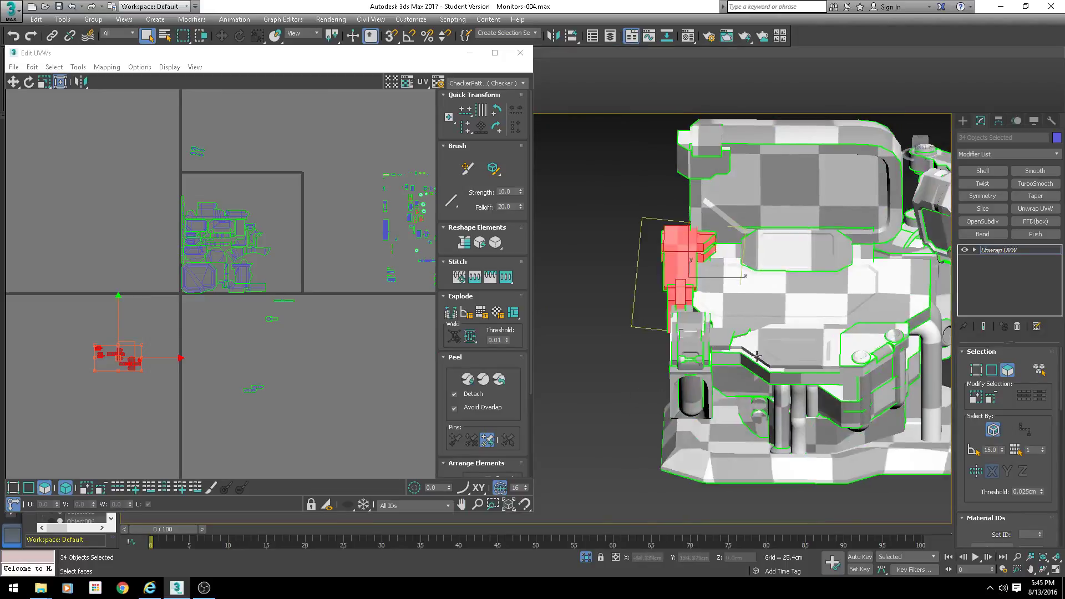
{"action": "scroll", "coordinate": [167, 349], "scroll_direction": "up", "scroll_amount": 2}
{"action": "left_click_drag", "start_coordinate": [117, 395], "coordinate": [333, 276]}
{"action": "scroll", "coordinate": [313, 327], "scroll_direction": "up", "scroll_amount": 6}
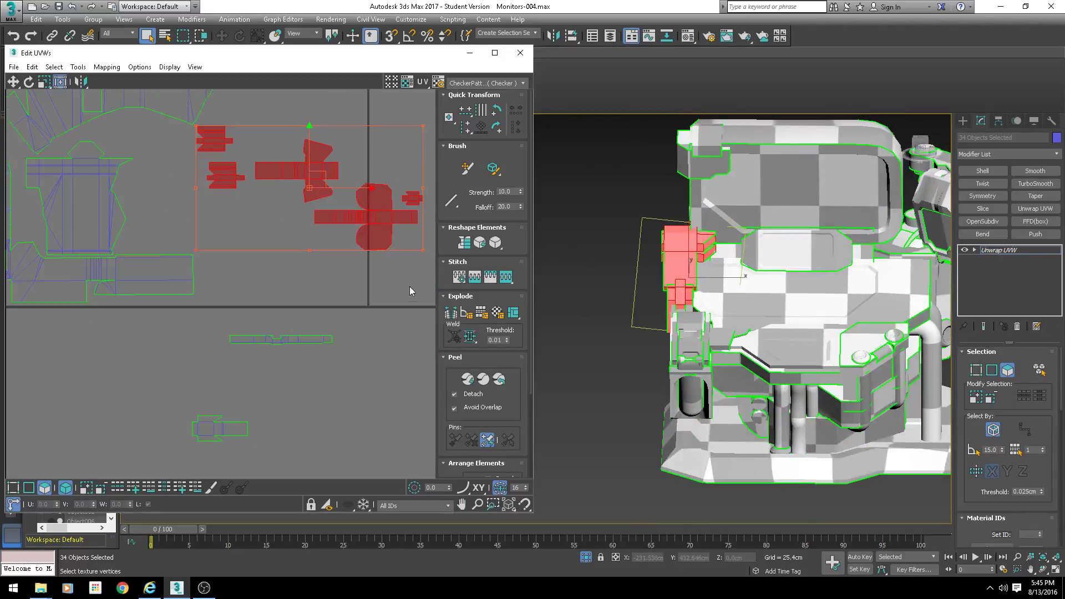
Rotate the winged shell in the moved group 90 degrees counterclockwise
{"action": "middle_click_drag", "start_coordinate": [720, 283], "coordinate": [744, 272], "text": "alt"}
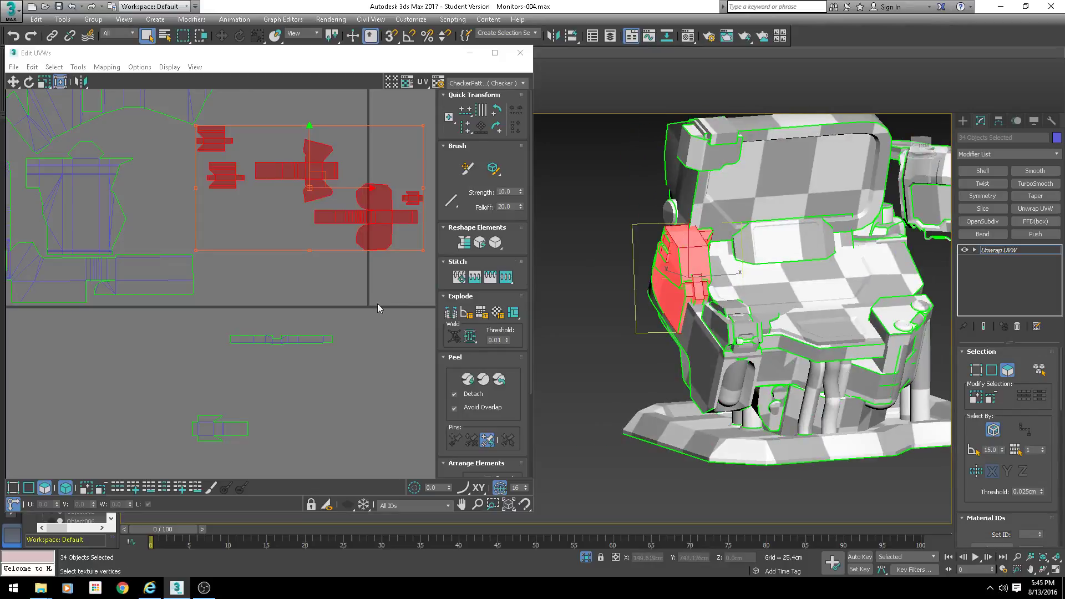
{"action": "left_click", "coordinate": [697, 258]}
{"action": "left_click", "coordinate": [305, 177]}
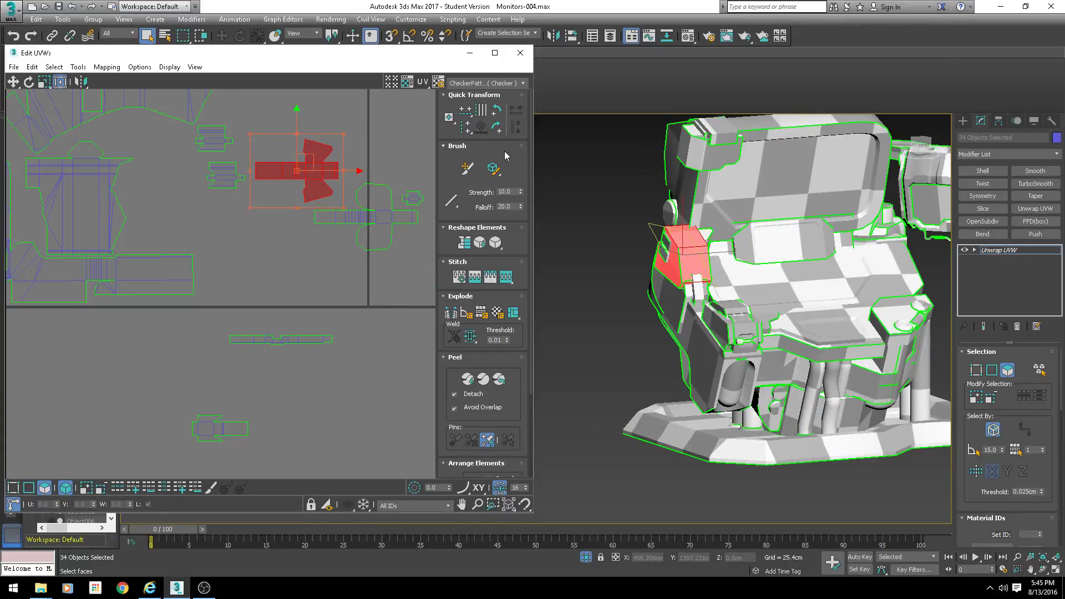
{"action": "left_click", "coordinate": [497, 113]}
{"action": "middle_click_drag", "start_coordinate": [284, 202], "coordinate": [394, 220]}
{"action": "scroll", "coordinate": [400, 206], "scroll_direction": "up", "scroll_amount": 2}
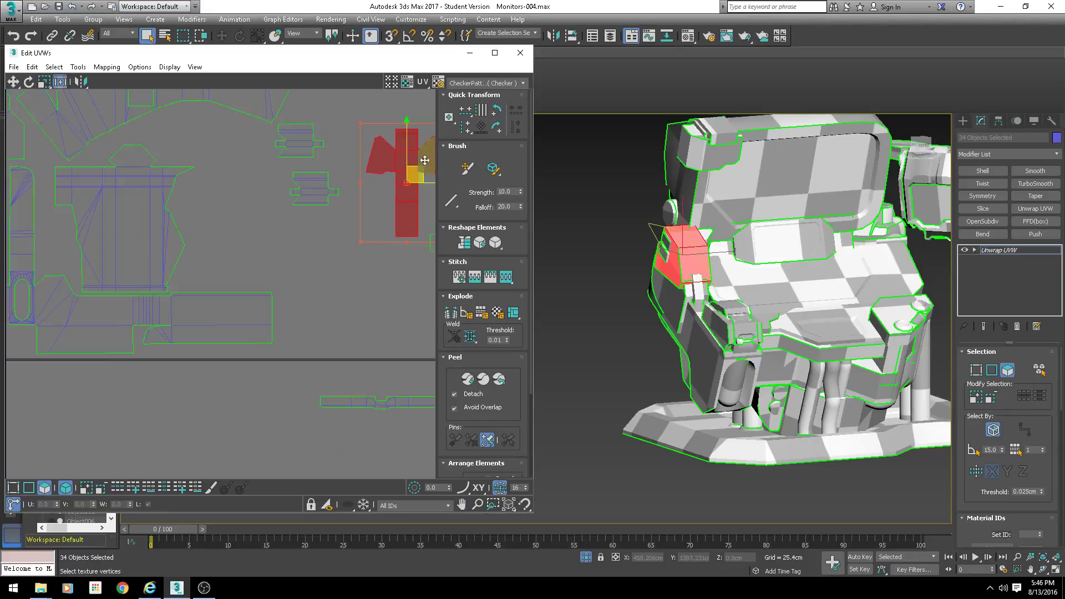
Place the winged shell below the arched shell and move the two small ribbed shells away to the tile's right edge
{"action": "left_click_drag", "start_coordinate": [414, 170], "coordinate": [224, 156]}
{"action": "middle_click_drag", "start_coordinate": [323, 229], "coordinate": [231, 259]}
{"action": "left_click_drag", "start_coordinate": [255, 142], "coordinate": [196, 231]}
{"action": "left_click_drag", "start_coordinate": [221, 190], "coordinate": [381, 147]}
Rotate the round-winged shell 90 degrees clockwise and move it into the tile beside the winged shell's stem
{"action": "left_click", "coordinate": [396, 272]}
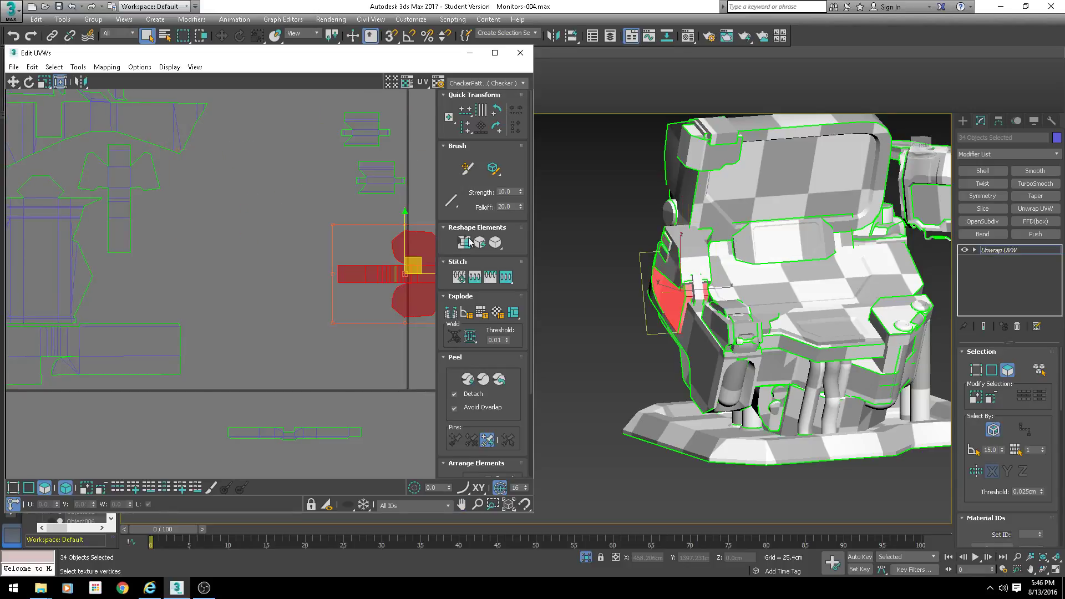
{"action": "left_click", "coordinate": [498, 127]}
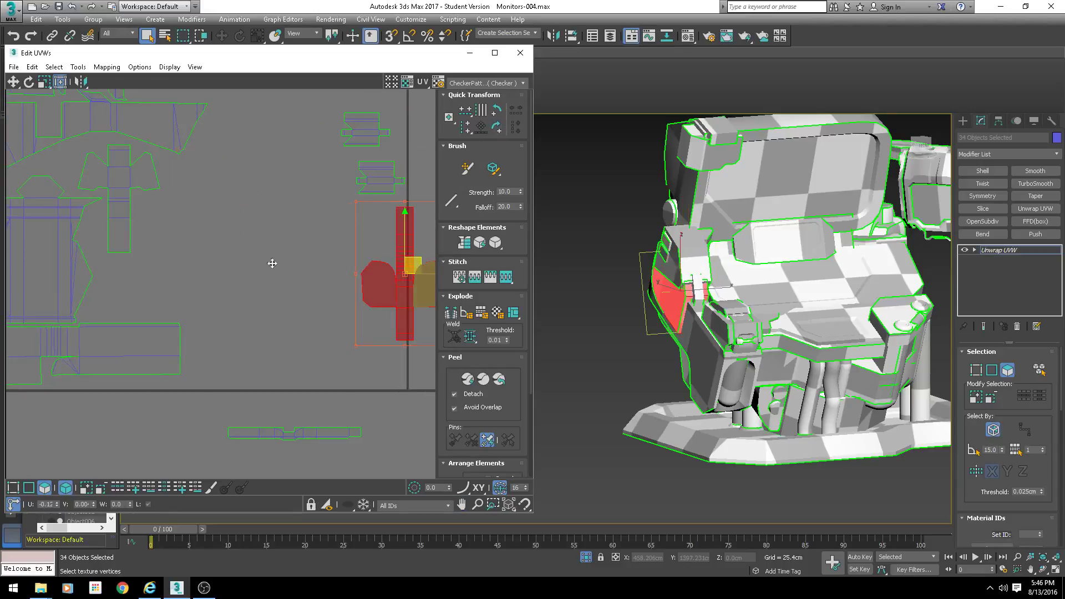
{"action": "left_click_drag", "start_coordinate": [395, 271], "coordinate": [145, 246]}
{"action": "scroll", "coordinate": [144, 246], "scroll_direction": "up", "scroll_amount": 3}
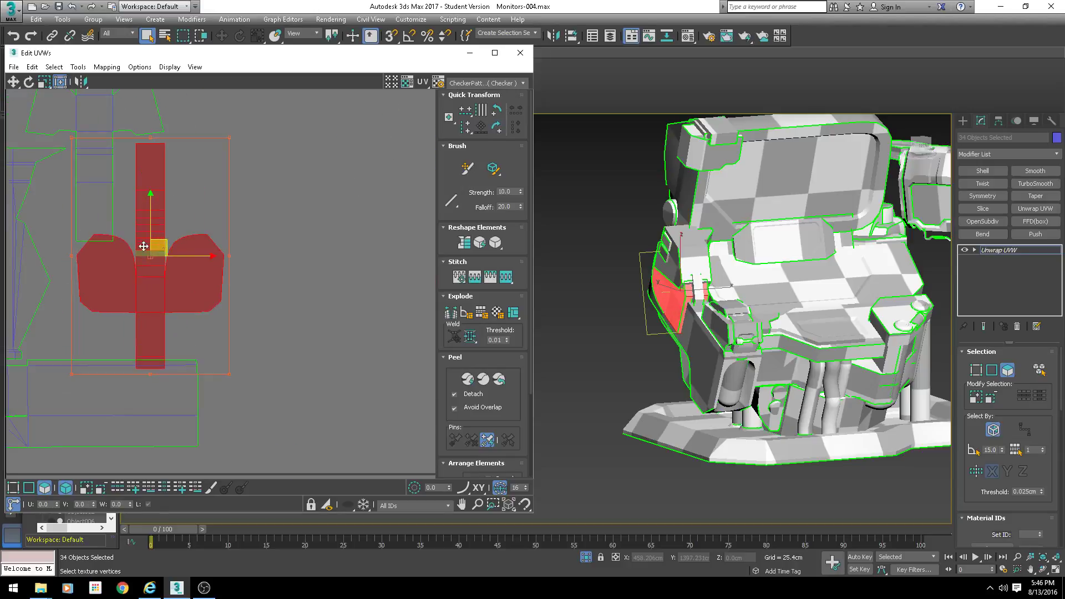
{"action": "middle_click_drag", "start_coordinate": [144, 247], "coordinate": [266, 244]}
{"action": "scroll", "coordinate": [266, 245], "scroll_direction": "down", "scroll_amount": 2}
{"action": "middle_click_drag", "start_coordinate": [228, 144], "coordinate": [220, 202]}
Nudge the winged shell up and left under the arched shell, and shift the large jagged-sided shell slightly left
{"action": "left_click", "coordinate": [234, 183]}
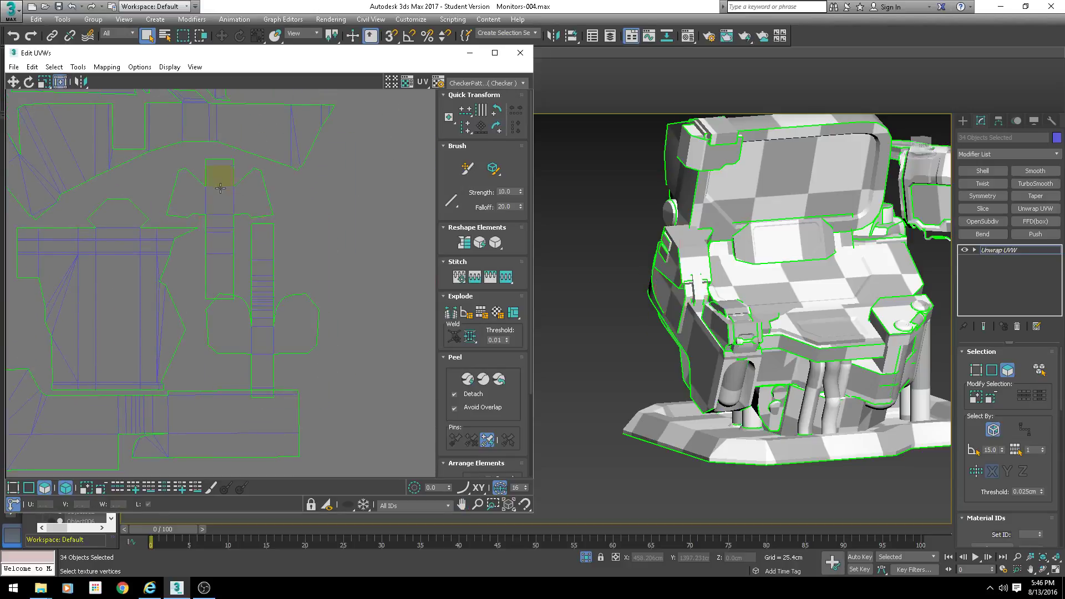
{"action": "left_click", "coordinate": [213, 179]}
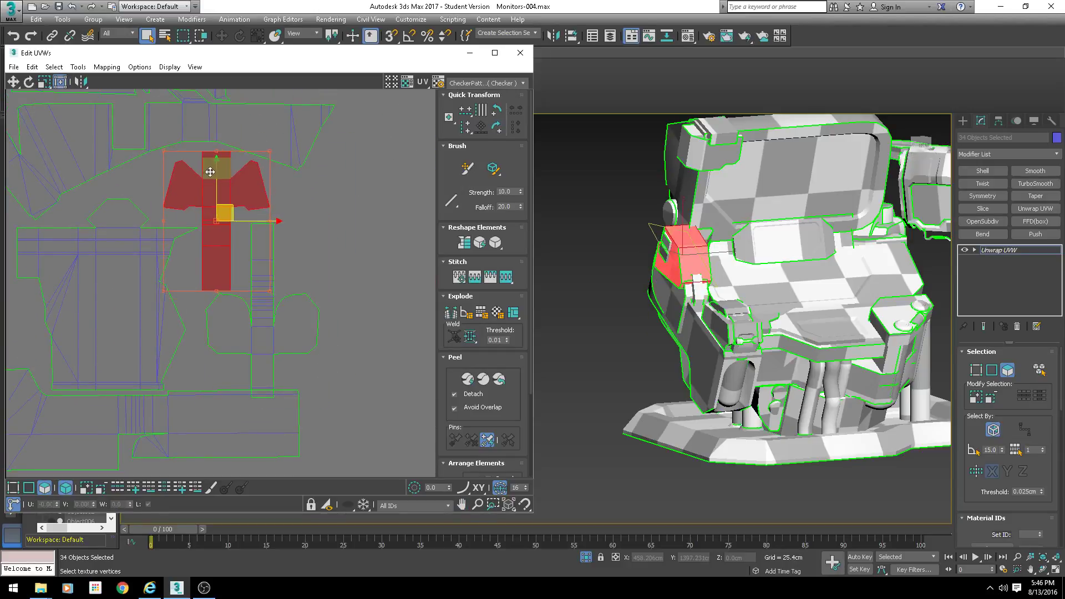
{"action": "middle_click_drag", "start_coordinate": [75, 272], "coordinate": [173, 266]}
{"action": "left_click", "coordinate": [156, 257]}
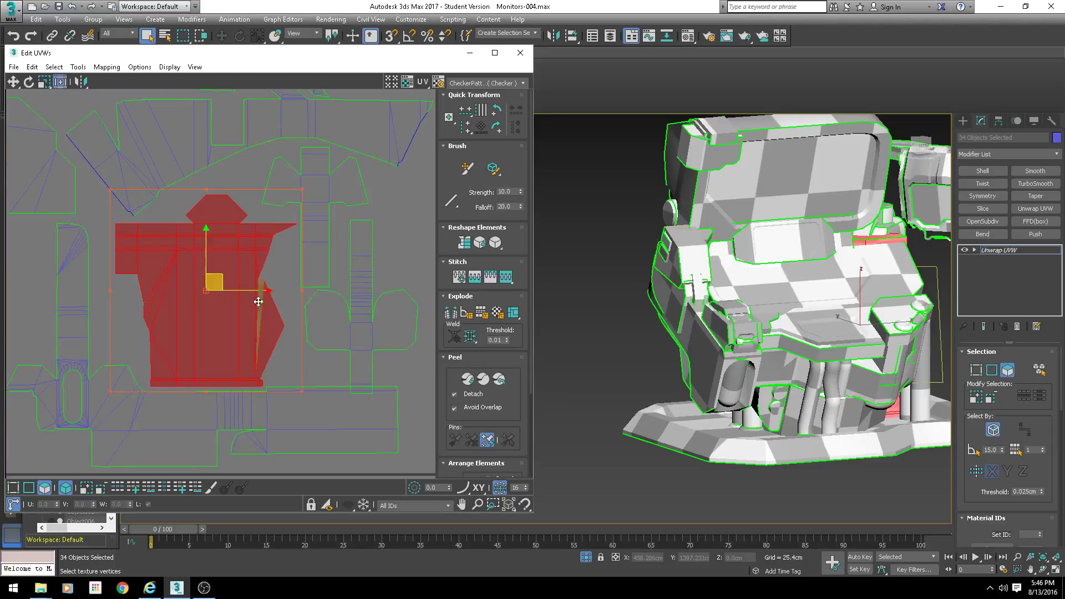
{"action": "left_click_drag", "start_coordinate": [251, 290], "coordinate": [245, 291]}
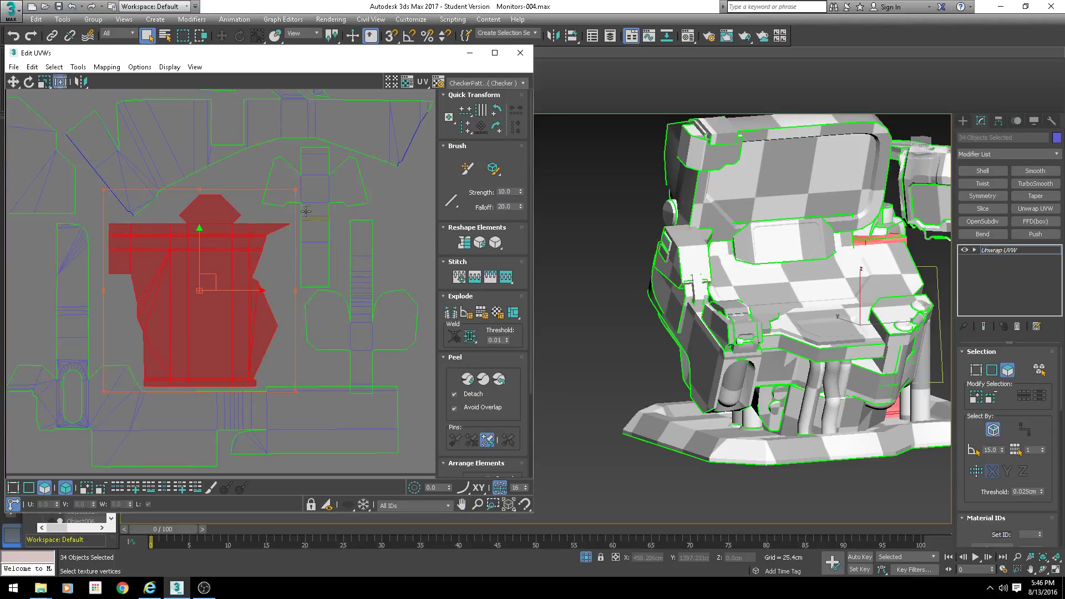
{"action": "left_click", "coordinate": [338, 200]}
{"action": "left_click_drag", "start_coordinate": [359, 217], "coordinate": [357, 217]}
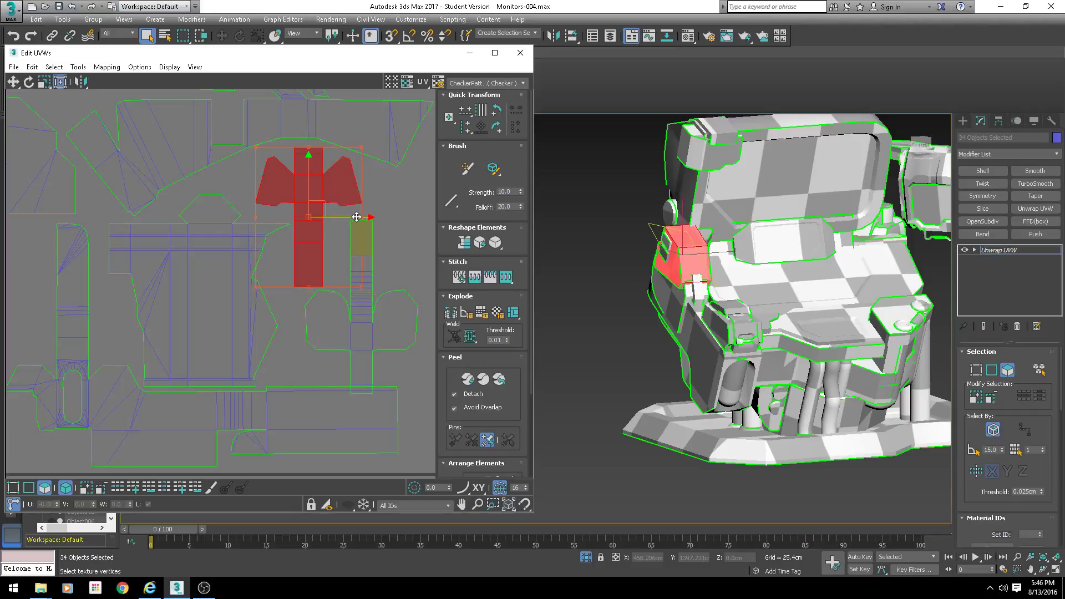
Nudge the round-winged shell up and right, clear of the winged shell's stem and the long rectangular shell below
{"action": "left_click", "coordinate": [370, 276]}
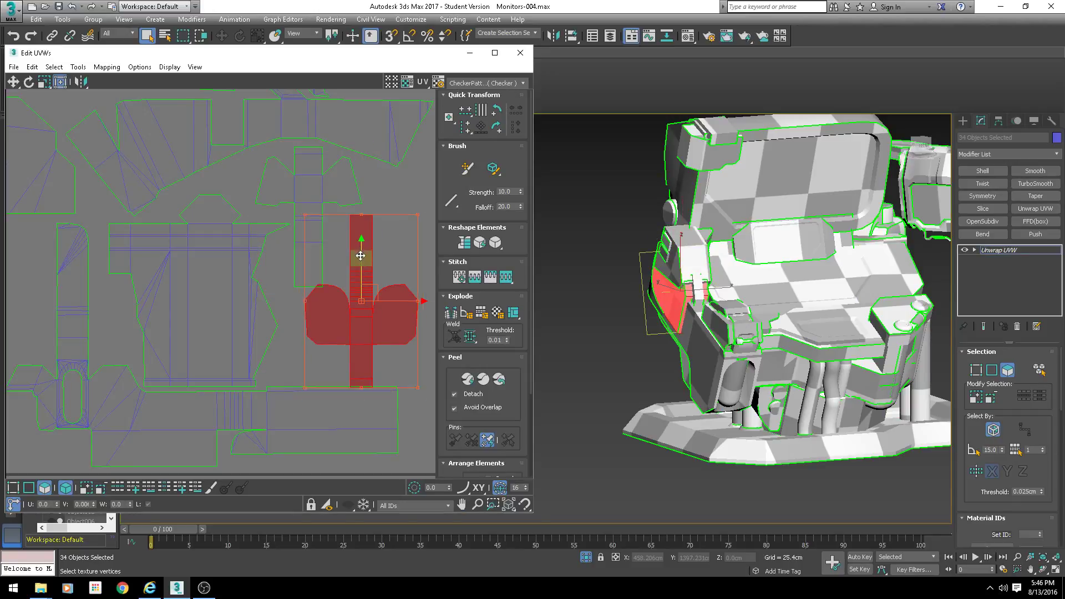
{"action": "left_click_drag", "start_coordinate": [361, 255], "coordinate": [375, 238]}
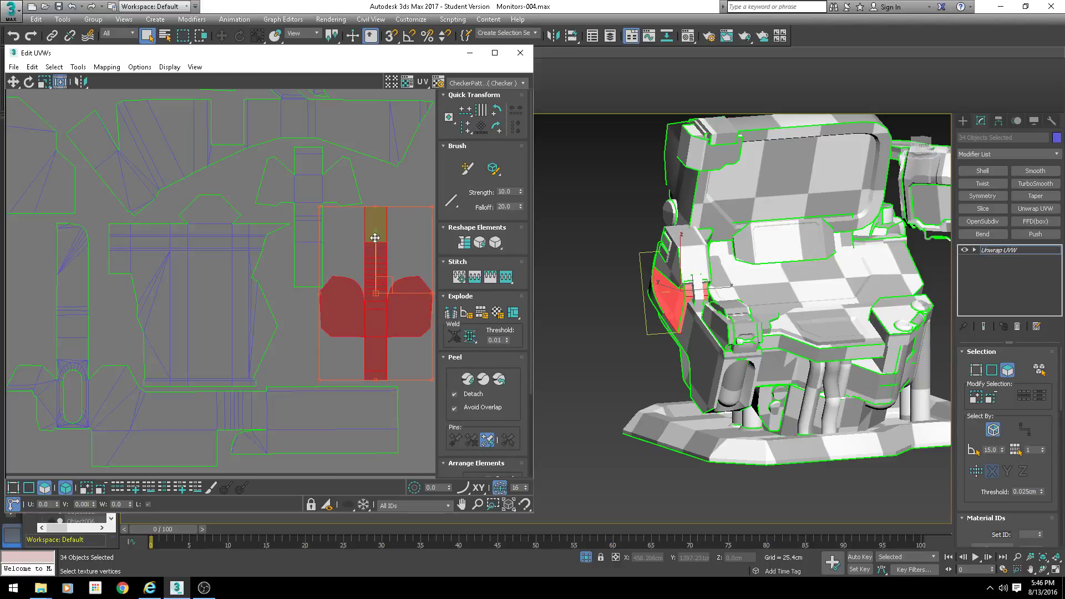
{"action": "middle_click_drag", "start_coordinate": [396, 307], "coordinate": [315, 301]}
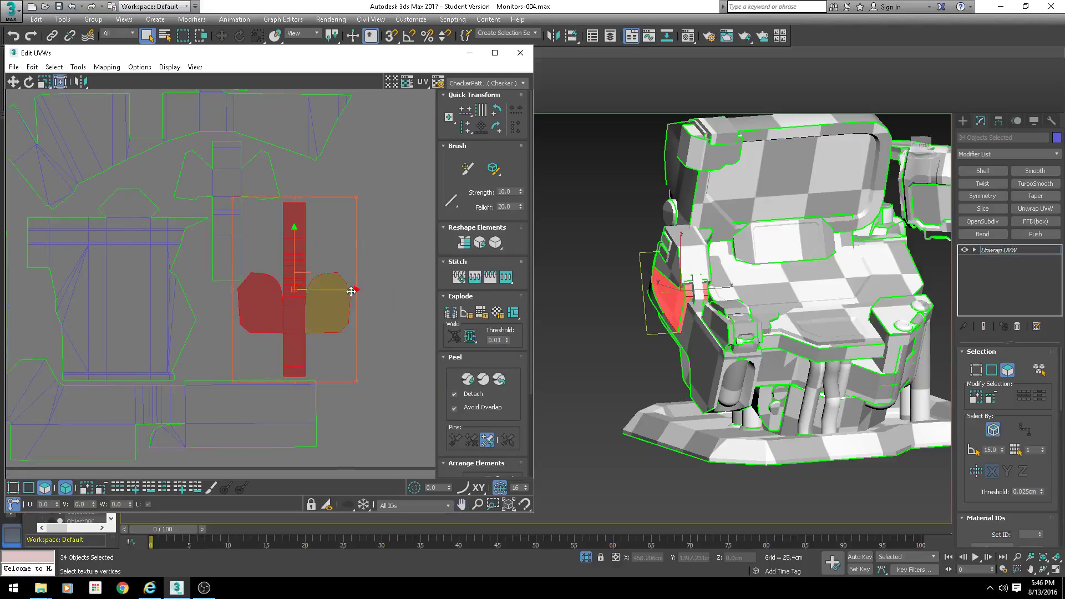
{"action": "left_click_drag", "start_coordinate": [349, 292], "coordinate": [354, 288]}
Move the two small ribbed shells to the end of the long rectangular shell at the tile's bottom edge, one above the other
{"action": "middle_click_drag", "start_coordinate": [365, 308], "coordinate": [206, 319]}
{"action": "scroll", "coordinate": [206, 319], "scroll_direction": "down", "scroll_amount": 2}
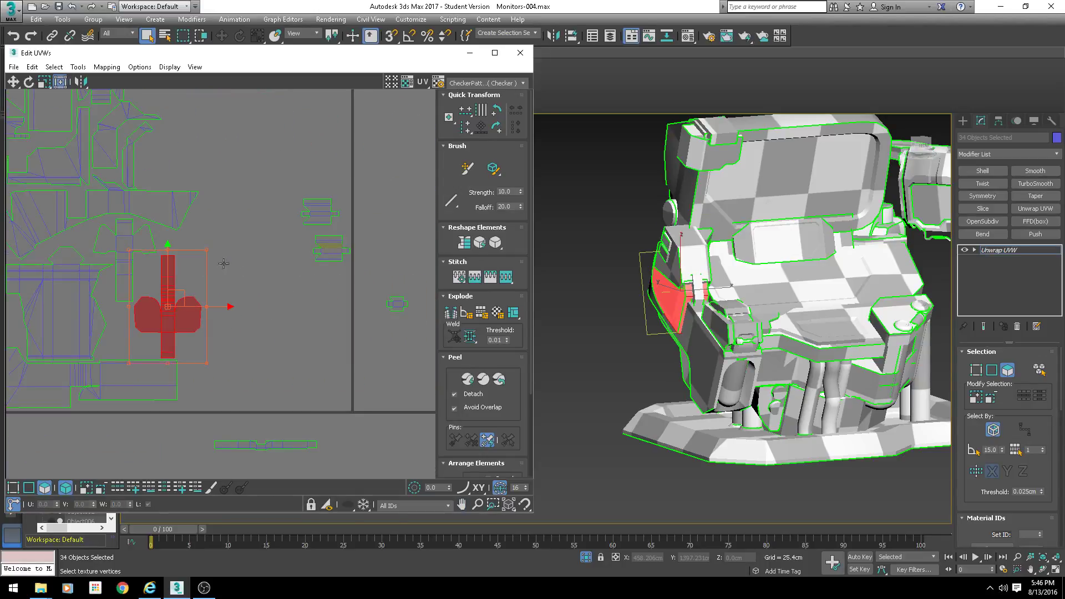
{"action": "left_click_drag", "start_coordinate": [332, 251], "coordinate": [207, 272], "text": "shift"}
{"action": "scroll", "coordinate": [317, 193], "scroll_direction": "up", "scroll_amount": 2}
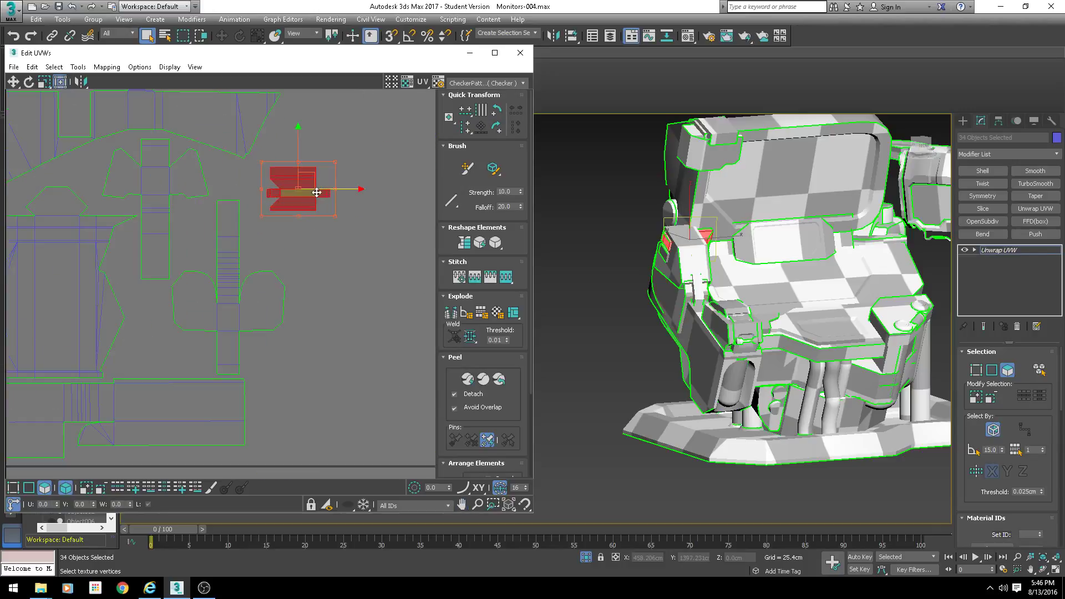
{"action": "left_click_drag", "start_coordinate": [314, 178], "coordinate": [296, 428]}
{"action": "scroll", "coordinate": [362, 325], "scroll_direction": "down", "scroll_amount": 4}
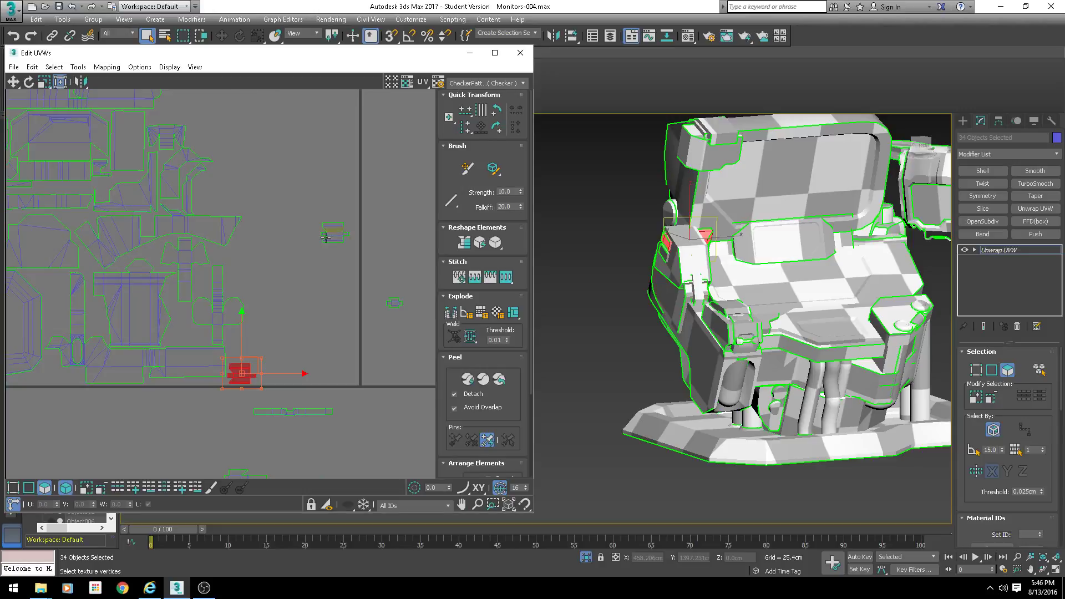
{"action": "left_click_drag", "start_coordinate": [326, 237], "coordinate": [252, 345]}
{"action": "scroll", "coordinate": [244, 353], "scroll_direction": "up", "scroll_amount": 4}
Turn the tiny notched shell outside the tile upright and fit it into the gap between the winged and round-winged shells
{"action": "scroll", "coordinate": [252, 345], "scroll_direction": "down", "scroll_amount": 5}
{"action": "middle_click_drag", "start_coordinate": [346, 336], "coordinate": [305, 348]}
{"action": "scroll", "coordinate": [305, 348], "scroll_direction": "up", "scroll_amount": 2}
{"action": "left_click_drag", "start_coordinate": [318, 296], "coordinate": [274, 342]}
{"action": "scroll", "coordinate": [274, 342], "scroll_direction": "down", "scroll_amount": 1}
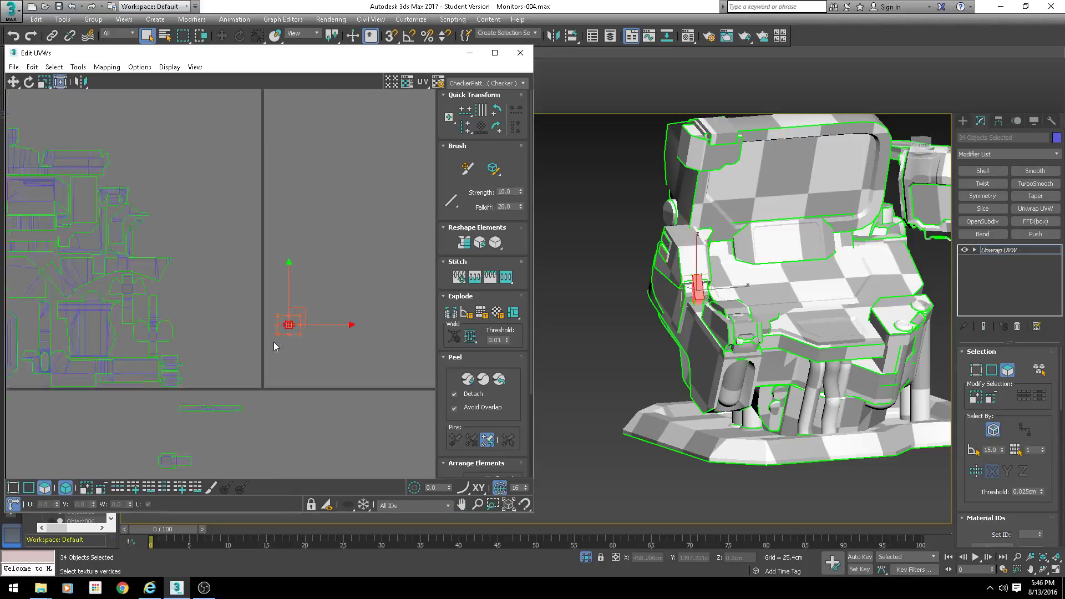
{"action": "middle_click_drag", "start_coordinate": [274, 346], "coordinate": [324, 320]}
{"action": "left_click_drag", "start_coordinate": [353, 287], "coordinate": [205, 273]}
{"action": "scroll", "coordinate": [226, 245], "scroll_direction": "up", "scroll_amount": 3}
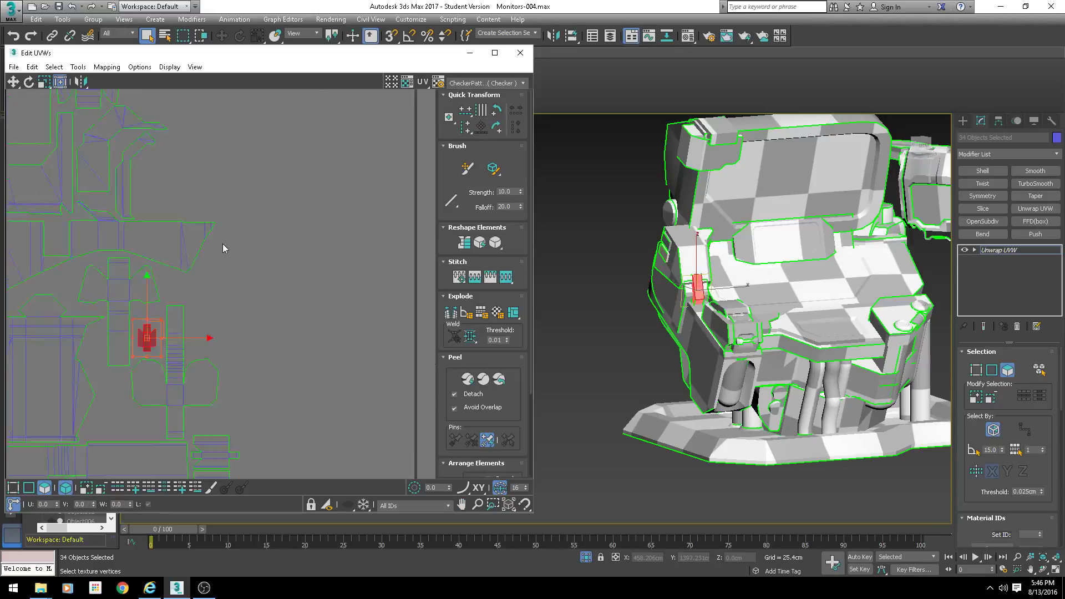
{"action": "scroll", "coordinate": [138, 349], "scroll_direction": "up", "scroll_amount": 3}
{"action": "left_click_drag", "start_coordinate": [126, 376], "coordinate": [127, 368]}
{"action": "scroll", "coordinate": [180, 366], "scroll_direction": "down", "scroll_amount": 5}
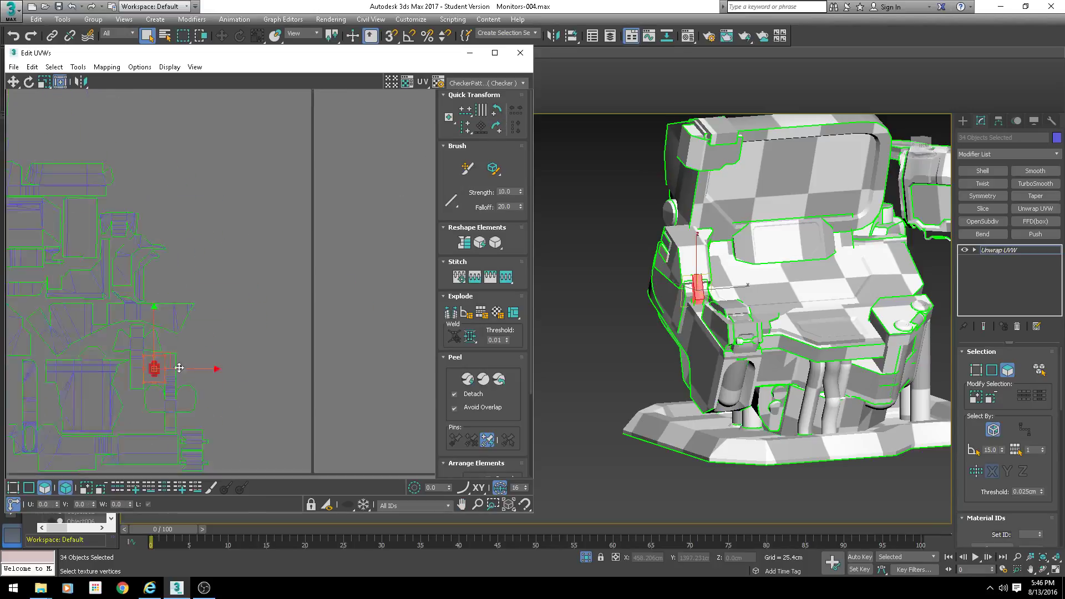
Bring the long thin strip shell from below the tile into the packed layout, near the striped rectangular shell
{"action": "scroll", "coordinate": [178, 369], "scroll_direction": "down", "scroll_amount": 3}
{"action": "middle_click_drag", "start_coordinate": [201, 461], "coordinate": [186, 287]}
{"action": "scroll", "coordinate": [181, 285], "scroll_direction": "up", "scroll_amount": 3}
{"action": "left_click", "coordinate": [224, 258]}
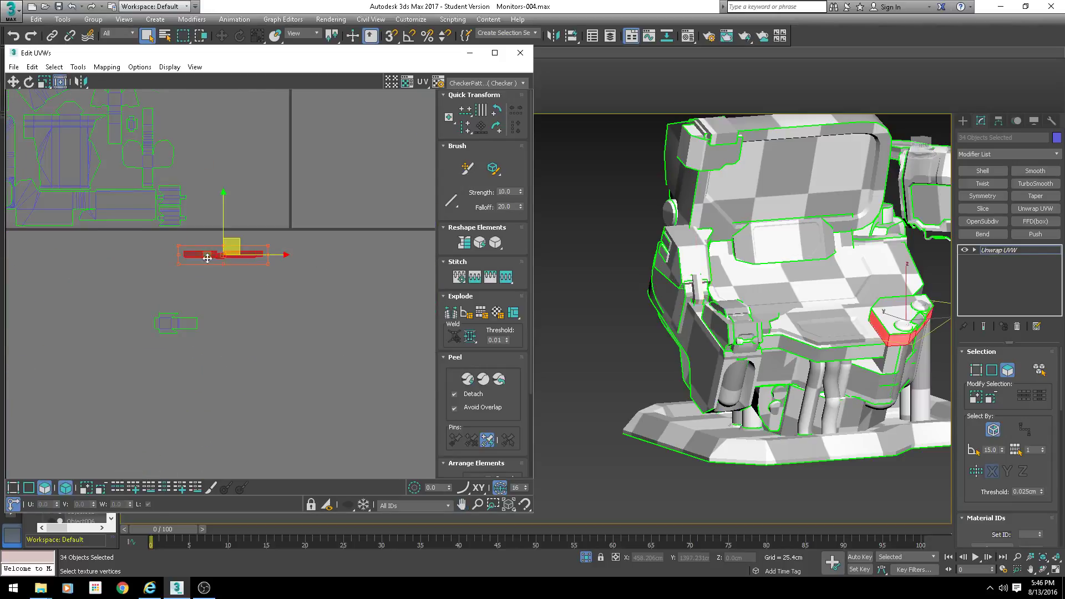
{"action": "scroll", "coordinate": [288, 317], "scroll_direction": "down", "scroll_amount": 4}
{"action": "left_click", "coordinate": [894, 312]}
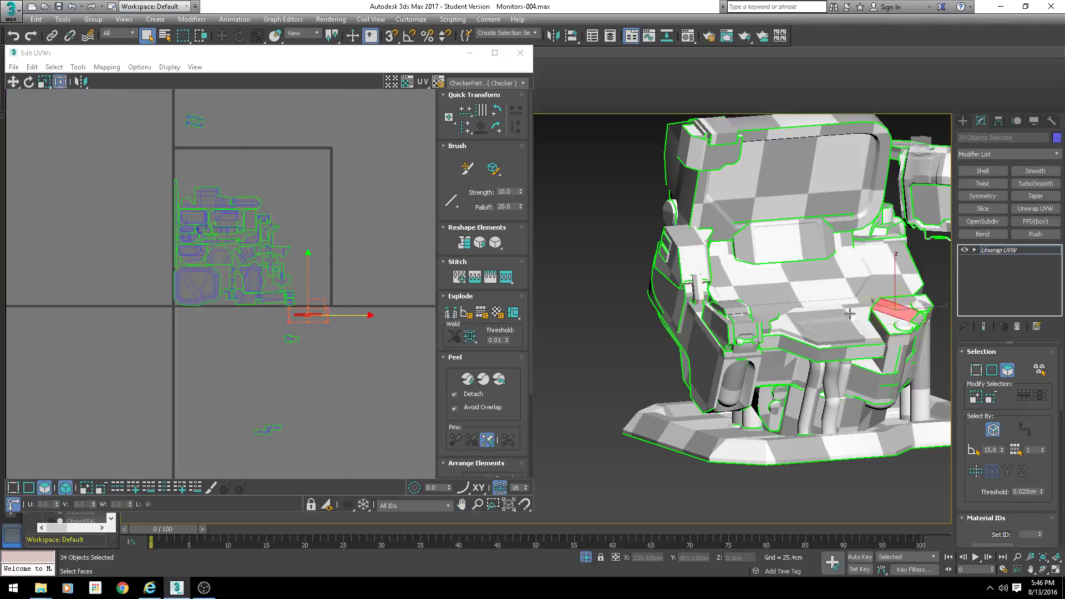
{"action": "scroll", "coordinate": [347, 317], "scroll_direction": "up", "scroll_amount": 3}
{"action": "left_click_drag", "start_coordinate": [292, 318], "coordinate": [171, 197]}
{"action": "scroll", "coordinate": [172, 195], "scroll_direction": "up", "scroll_amount": 3}
{"action": "middle_click_drag", "start_coordinate": [157, 161], "coordinate": [230, 274]}
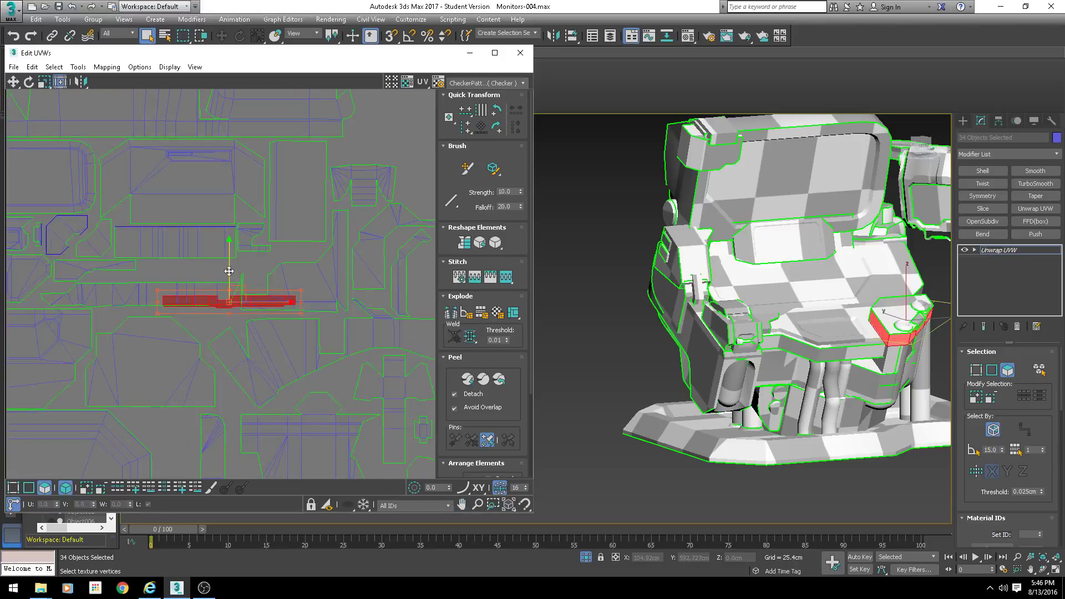
Fit the thin strip shell into the horizontal gap directly beneath the striped rectangular shell, adjusting its height and sideways position
{"action": "left_click_drag", "start_coordinate": [229, 271], "coordinate": [229, 239]}
{"action": "scroll", "coordinate": [270, 273], "scroll_direction": "up", "scroll_amount": 2}
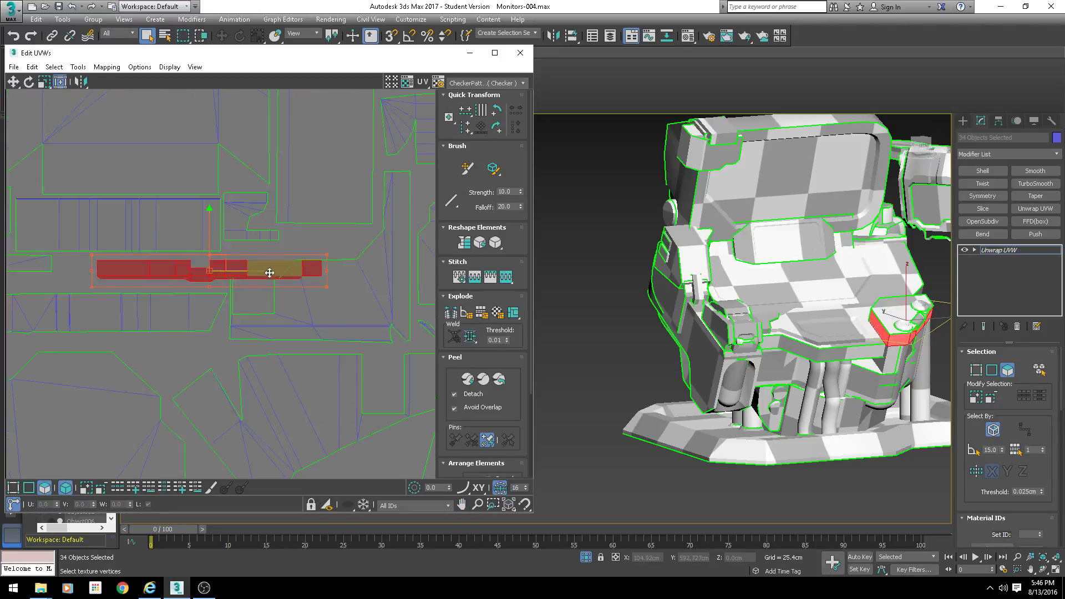
{"action": "middle_click_drag", "start_coordinate": [269, 273], "coordinate": [332, 268]}
{"action": "left_click", "coordinate": [349, 272], "text": "ctrl"}
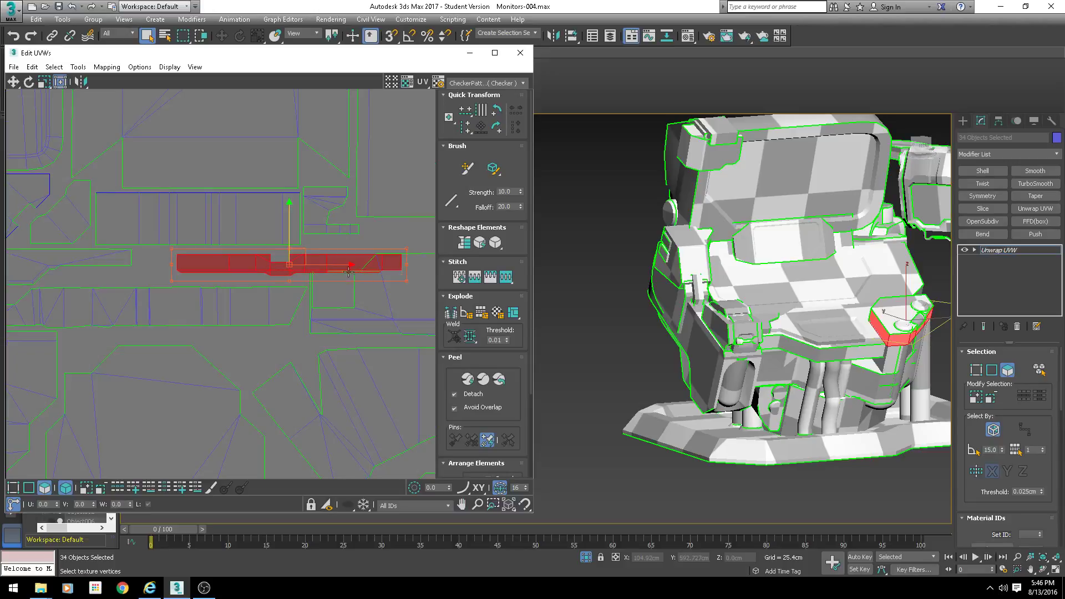
{"action": "left_click_drag", "start_coordinate": [352, 263], "coordinate": [349, 262]}
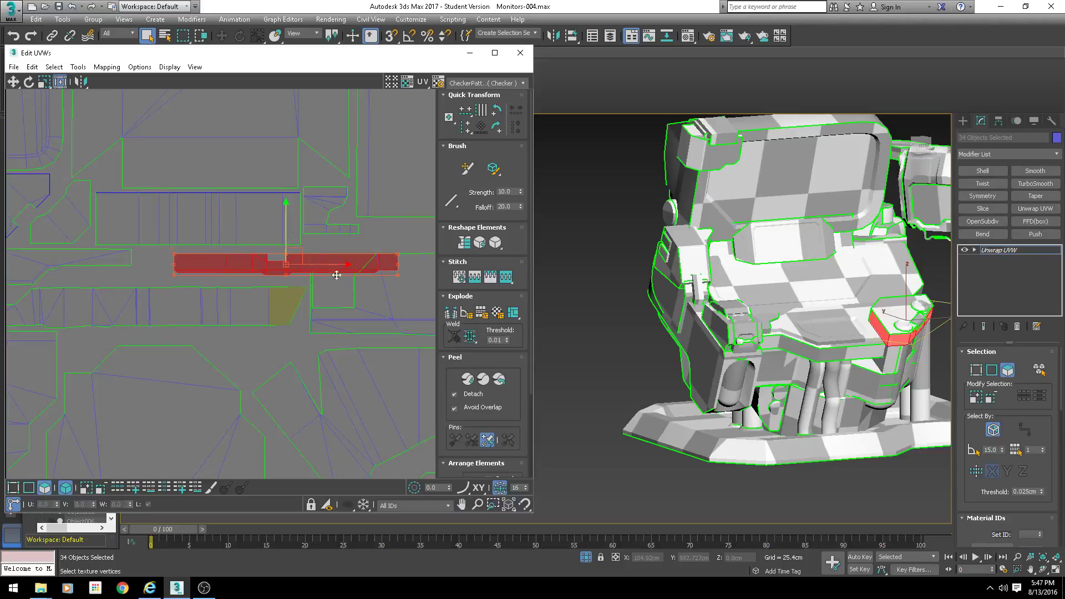
{"action": "left_click_drag", "start_coordinate": [350, 266], "coordinate": [304, 267]}
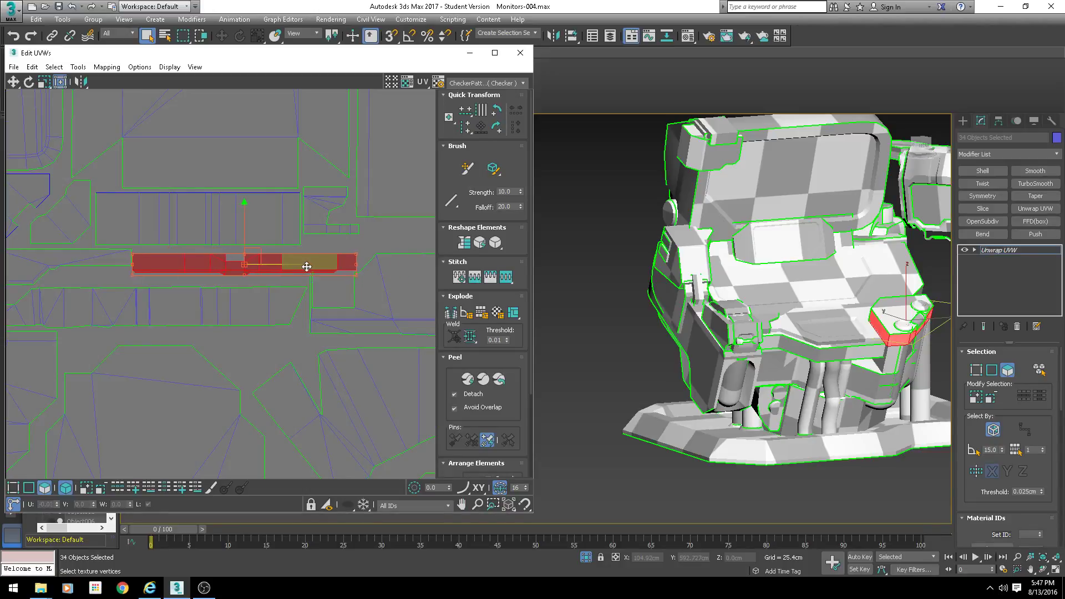
{"action": "scroll", "coordinate": [286, 265], "scroll_direction": "up", "scroll_amount": 2}
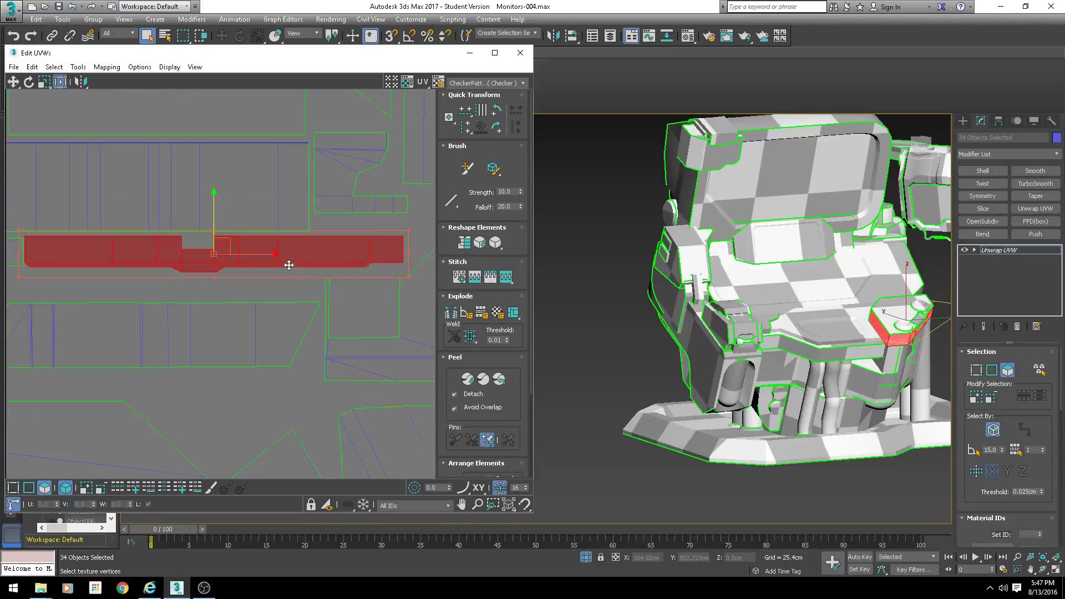
{"action": "left_click_drag", "start_coordinate": [273, 255], "coordinate": [278, 254]}
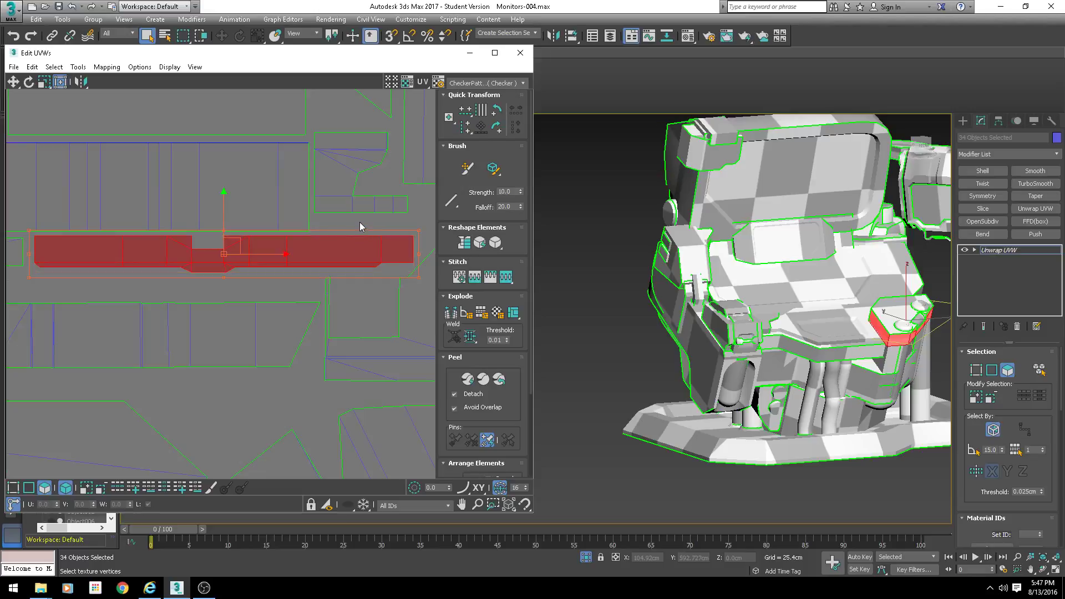
Turn the small T-shaped shell below the tile upright and fit it between the large octagonal shell and the narrow slotted strip
{"action": "left_click", "coordinate": [334, 307]}
{"action": "scroll", "coordinate": [334, 307], "scroll_direction": "down", "scroll_amount": 5}
{"action": "middle_click_drag", "start_coordinate": [334, 308], "coordinate": [289, 219]}
{"action": "left_click", "coordinate": [344, 368]}
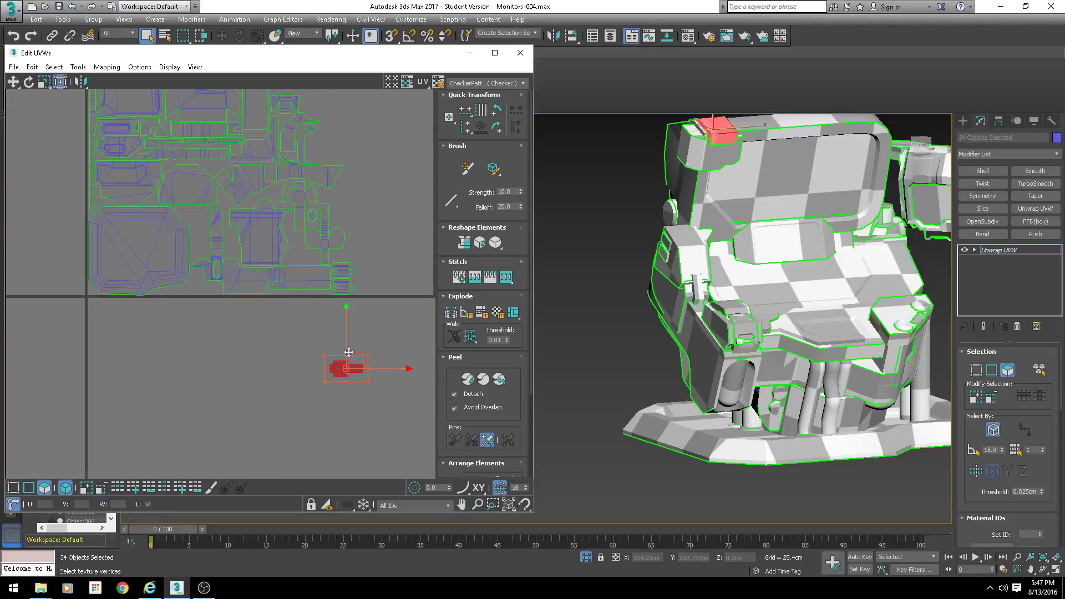
{"action": "scroll", "coordinate": [345, 357], "scroll_direction": "down", "scroll_amount": 1}
{"action": "left_click_drag", "start_coordinate": [347, 330], "coordinate": [245, 255]}
{"action": "scroll", "coordinate": [204, 298], "scroll_direction": "up", "scroll_amount": 5}
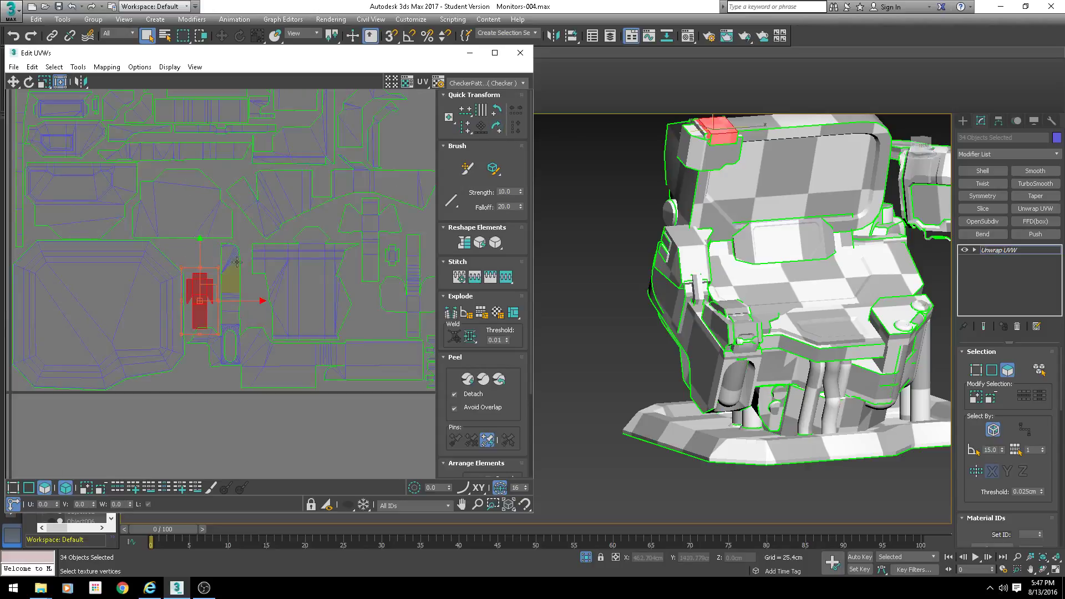
{"action": "left_click_drag", "start_coordinate": [204, 291], "coordinate": [204, 272]}
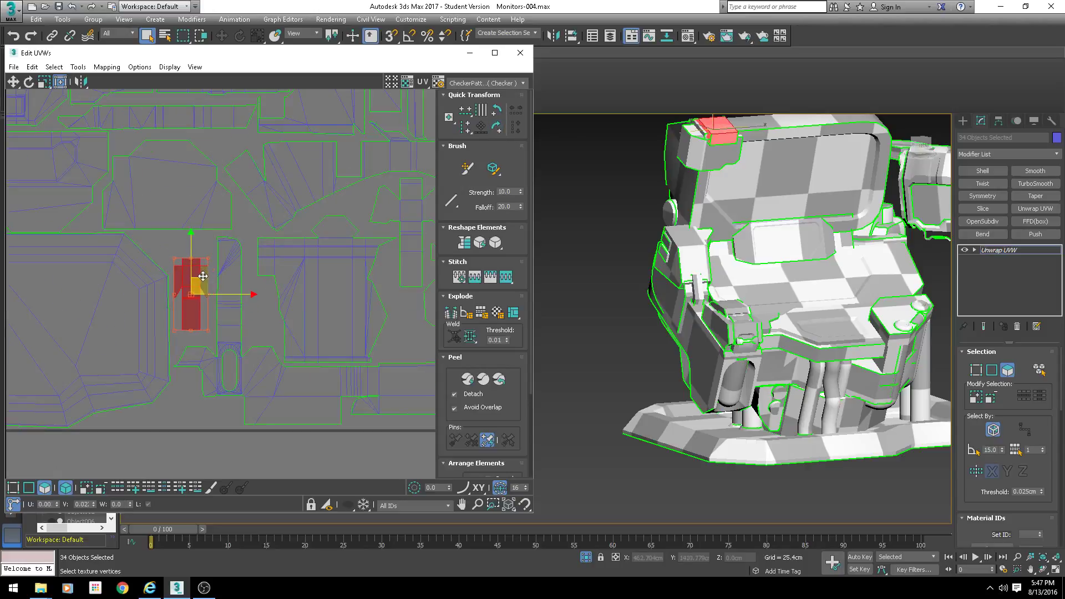
Move the pair of small chamfered shells from far below the tile up to its bottom edge, under the packed shells
{"action": "scroll", "coordinate": [240, 282], "scroll_direction": "down", "scroll_amount": 5}
{"action": "middle_click_drag", "start_coordinate": [336, 294], "coordinate": [191, 267]}
{"action": "scroll", "coordinate": [191, 267], "scroll_direction": "down", "scroll_amount": 1}
{"action": "scroll", "coordinate": [265, 261], "scroll_direction": "down", "scroll_amount": 5}
{"action": "left_click", "coordinate": [228, 323]}
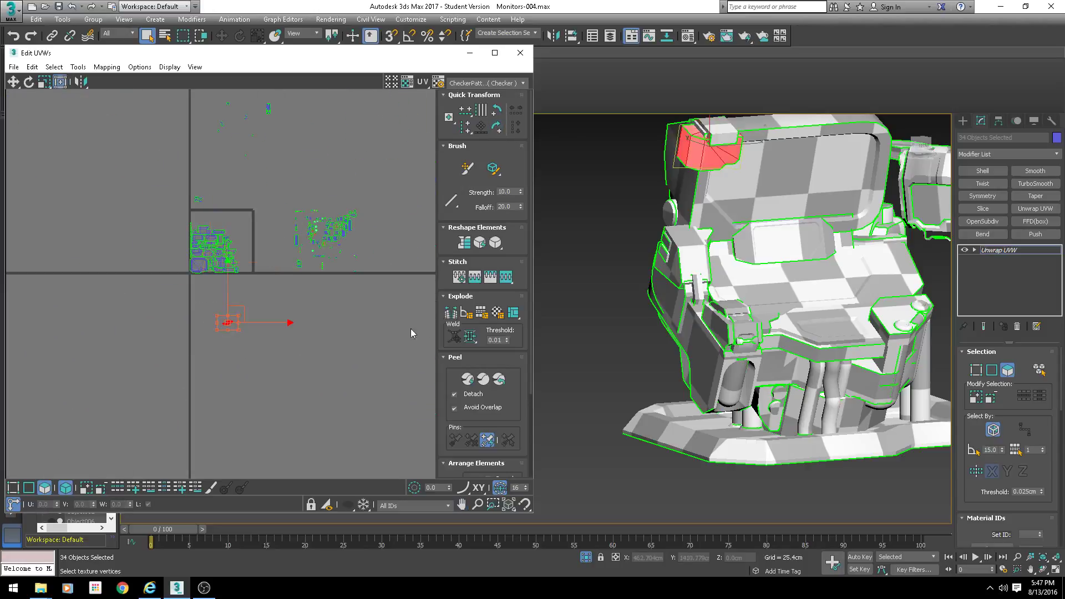
{"action": "scroll", "coordinate": [250, 336], "scroll_direction": "up", "scroll_amount": 3}
{"action": "left_click_drag", "start_coordinate": [221, 306], "coordinate": [204, 382]}
{"action": "scroll", "coordinate": [213, 232], "scroll_direction": "up", "scroll_amount": 5}
{"action": "scroll", "coordinate": [249, 397], "scroll_direction": "down", "scroll_amount": 3}
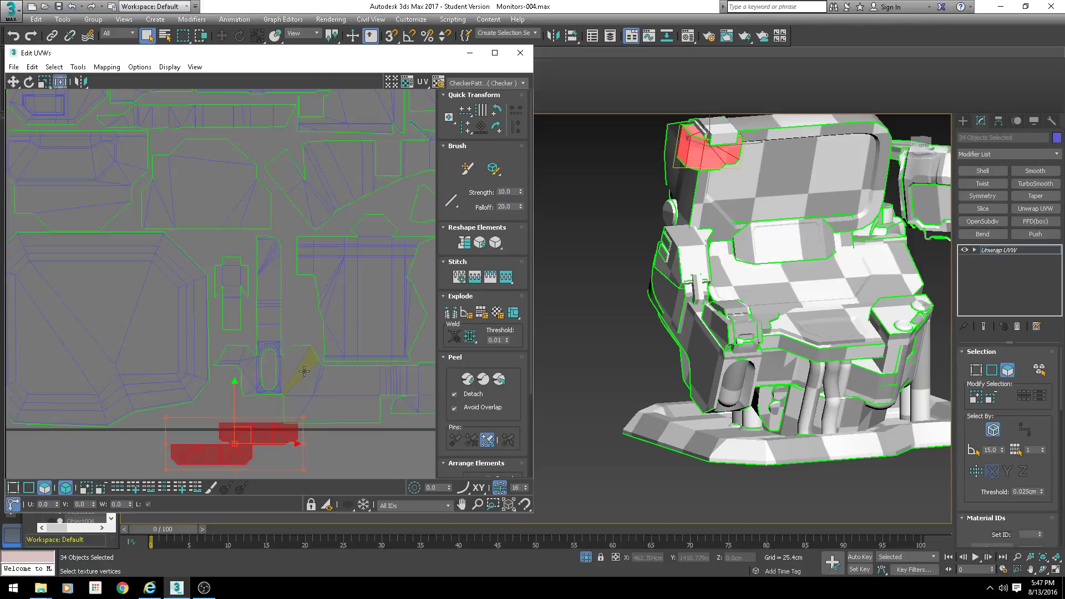
{"action": "middle_click_drag", "start_coordinate": [304, 371], "coordinate": [244, 308]}
{"action": "scroll", "coordinate": [209, 388], "scroll_direction": "down", "scroll_amount": 3}
{"action": "middle_click_drag", "start_coordinate": [214, 346], "coordinate": [256, 328]}
{"action": "scroll", "coordinate": [255, 327], "scroll_direction": "up", "scroll_amount": 3}
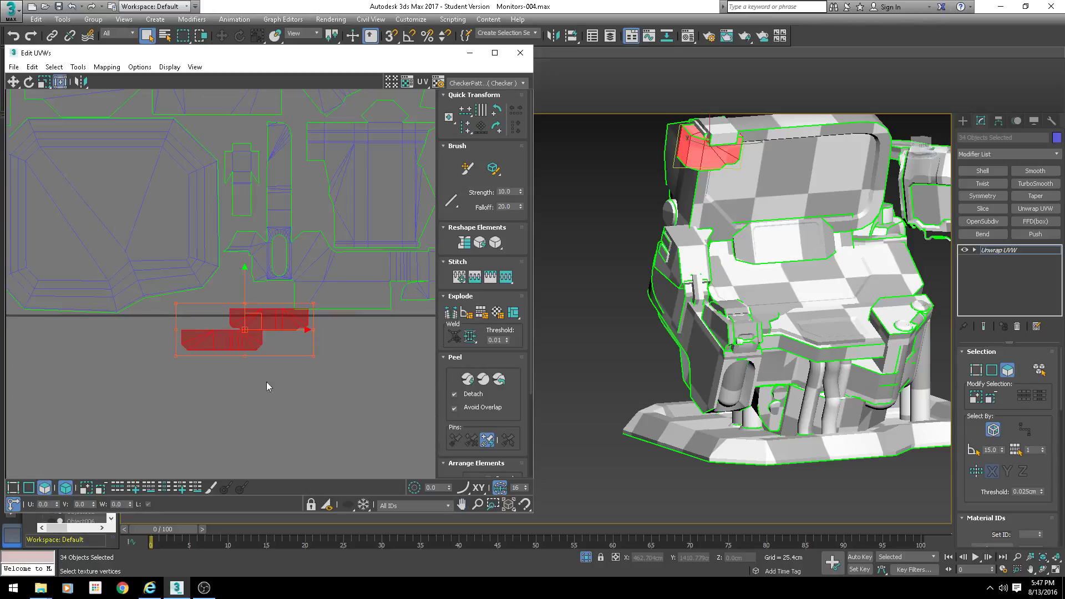
Separate the two chamfered shells, moving the lower one up onto the tile's bottom edge
{"action": "middle_click_drag", "start_coordinate": [281, 361], "coordinate": [183, 355]}
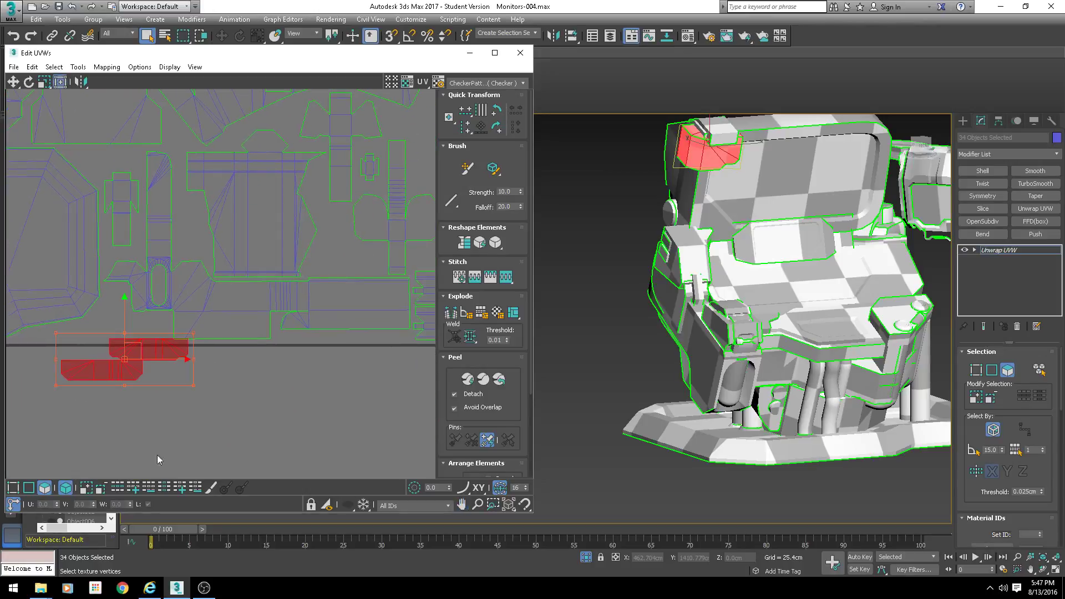
{"action": "left_click", "coordinate": [167, 418]}
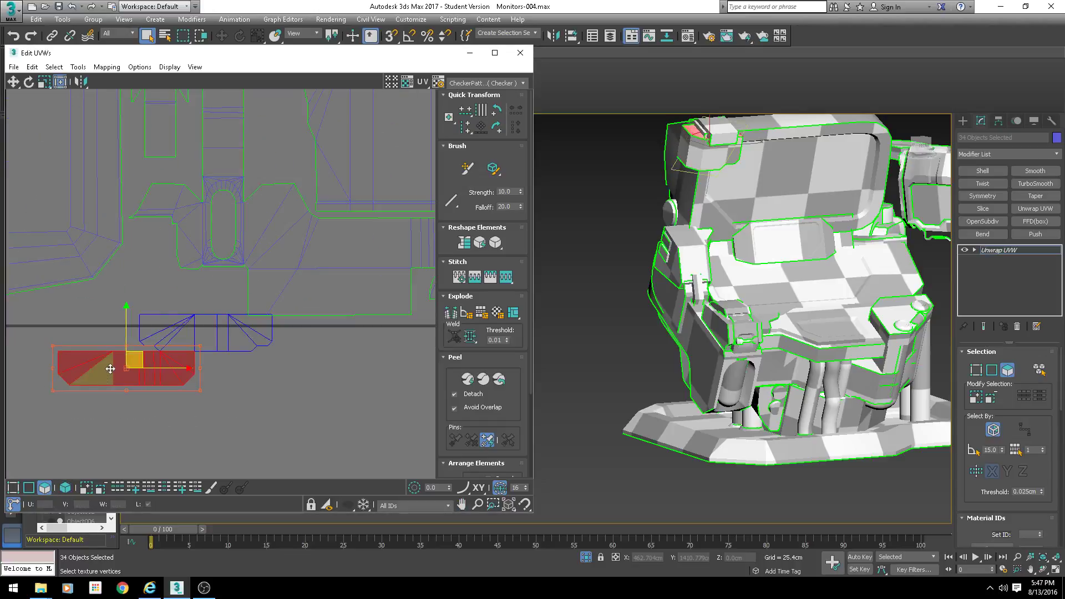
{"action": "left_click_drag", "start_coordinate": [140, 362], "coordinate": [185, 290]}
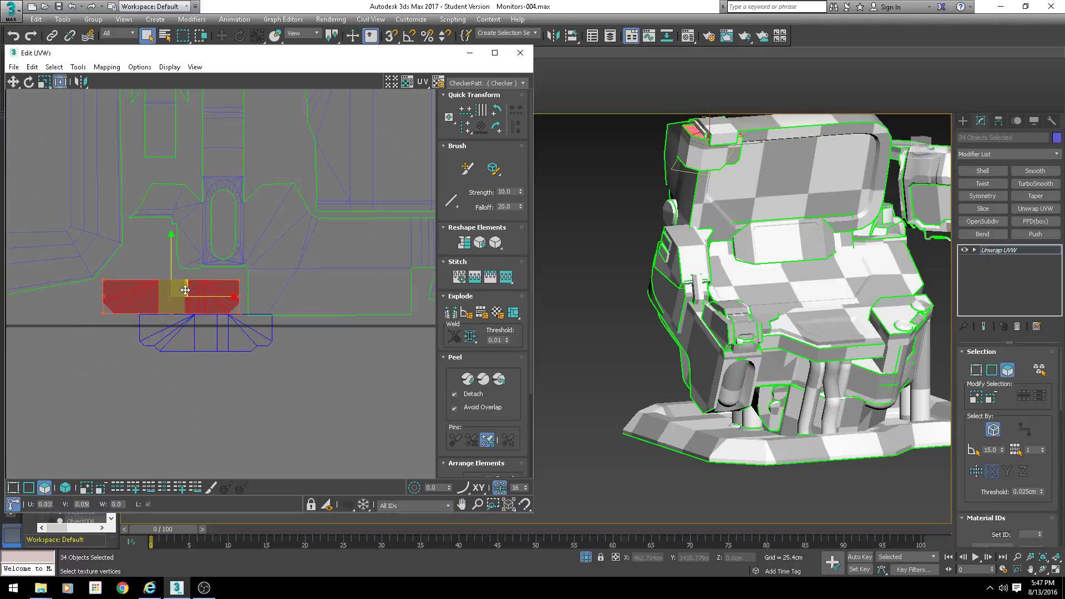
{"action": "middle_click_drag", "start_coordinate": [261, 366], "coordinate": [213, 394]}
{"action": "left_click_drag", "start_coordinate": [230, 351], "coordinate": [231, 351]}
{"action": "scroll", "coordinate": [208, 376], "scroll_direction": "down", "scroll_amount": 3}
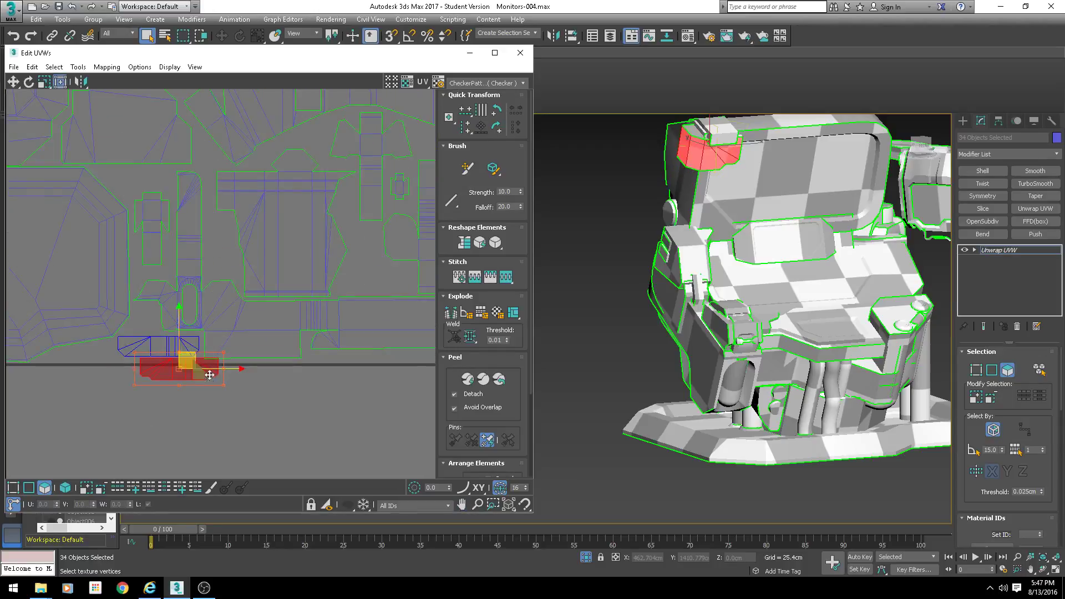
Fit the other chamfered shell into the gap beneath the rounded octagonal shell, between the jagged-edged shell and the vertical strip
{"action": "middle_click_drag", "start_coordinate": [213, 372], "coordinate": [109, 388]}
{"action": "left_click_drag", "start_coordinate": [75, 384], "coordinate": [274, 297]}
{"action": "scroll", "coordinate": [270, 300], "scroll_direction": "up", "scroll_amount": 5}
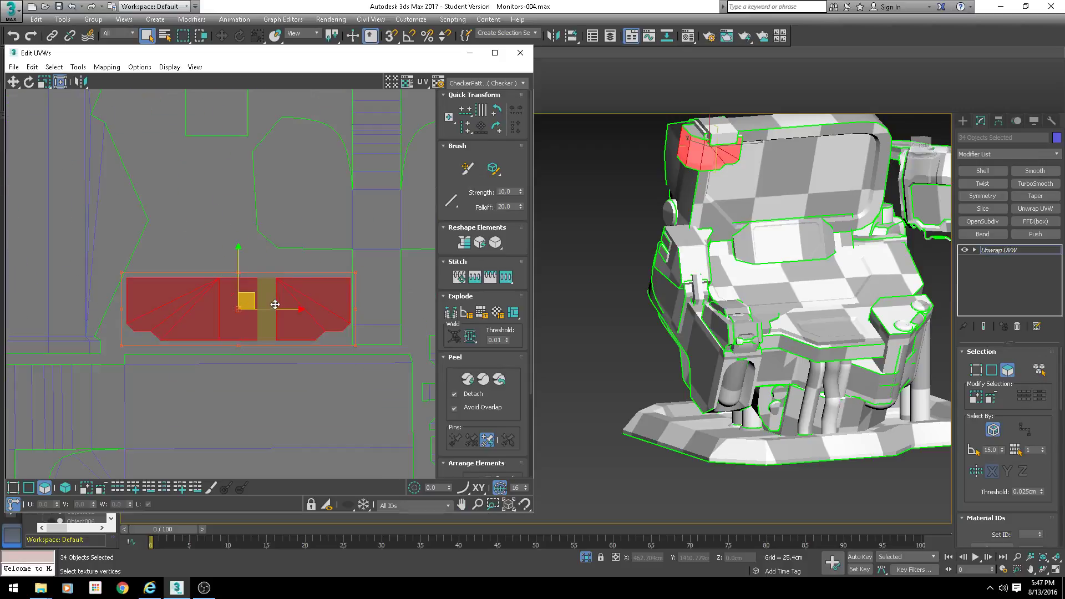
{"action": "scroll", "coordinate": [284, 317], "scroll_direction": "down", "scroll_amount": 4}
{"action": "scroll", "coordinate": [284, 316], "scroll_direction": "up", "scroll_amount": 1}
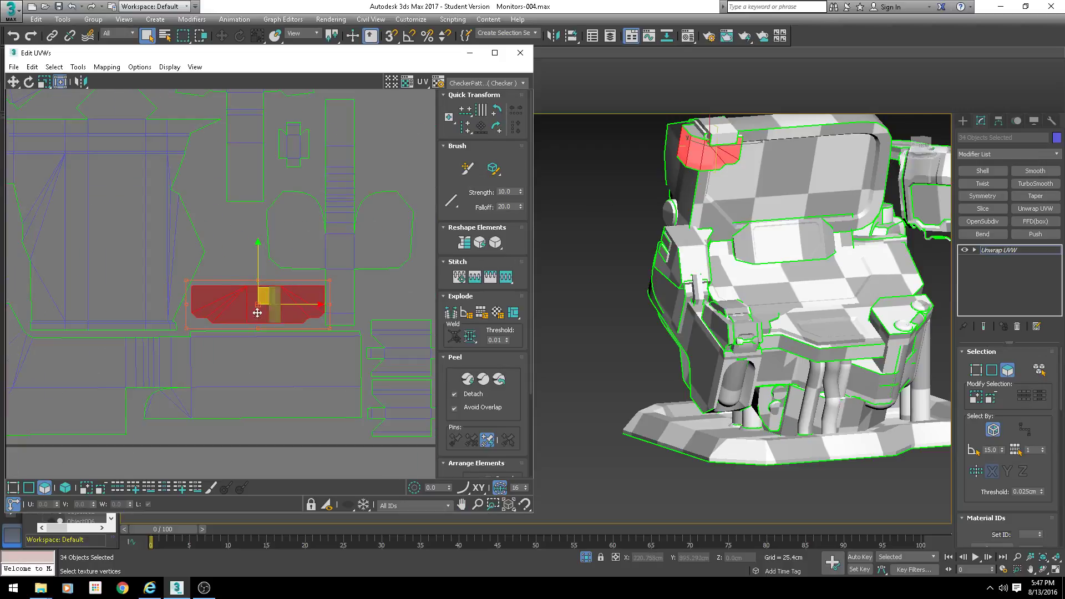
{"action": "scroll", "coordinate": [268, 309], "scroll_direction": "up", "scroll_amount": 1}
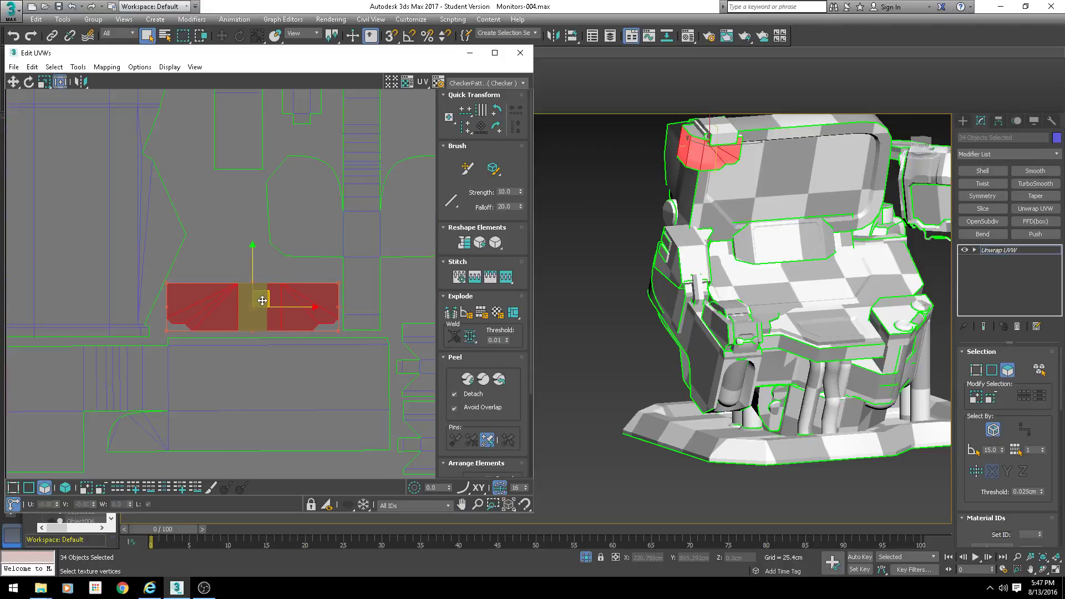
{"action": "scroll", "coordinate": [260, 276], "scroll_direction": "down", "scroll_amount": 6}
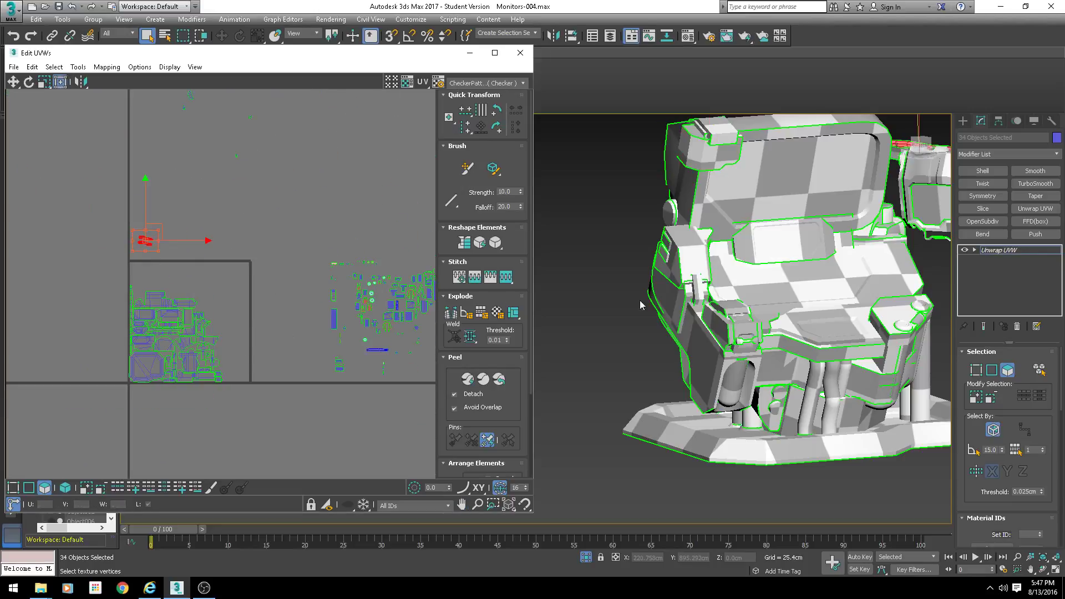
Highlight the outside shell group on the model and select the entire housing element around the rear cylinder
{"action": "middle_click_drag", "start_coordinate": [641, 305], "coordinate": [532, 309]}
{"action": "scroll", "coordinate": [194, 305], "scroll_direction": "down", "scroll_amount": 3}
{"action": "left_click_drag", "start_coordinate": [282, 131], "coordinate": [171, 238]}
{"action": "left_click_drag", "start_coordinate": [258, 370], "coordinate": [258, 369]}
{"action": "middle_click_drag", "start_coordinate": [738, 366], "coordinate": [565, 332], "text": "alt"}
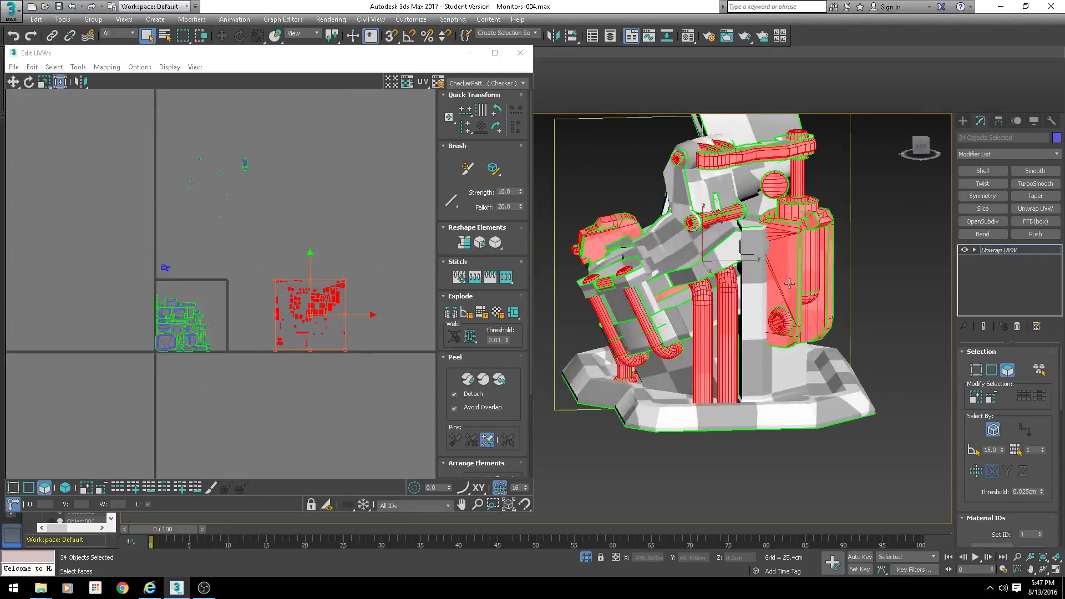
{"action": "left_click", "coordinate": [307, 310]}
{"action": "scroll", "coordinate": [309, 327], "scroll_direction": "up", "scroll_amount": 5}
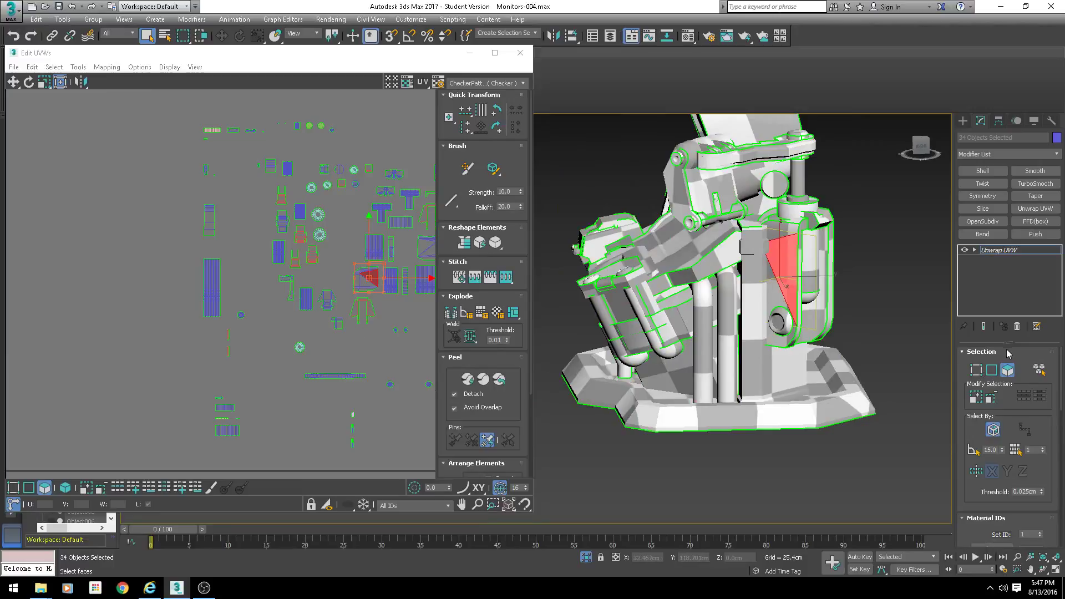
{"action": "double_click", "coordinate": [787, 284]}
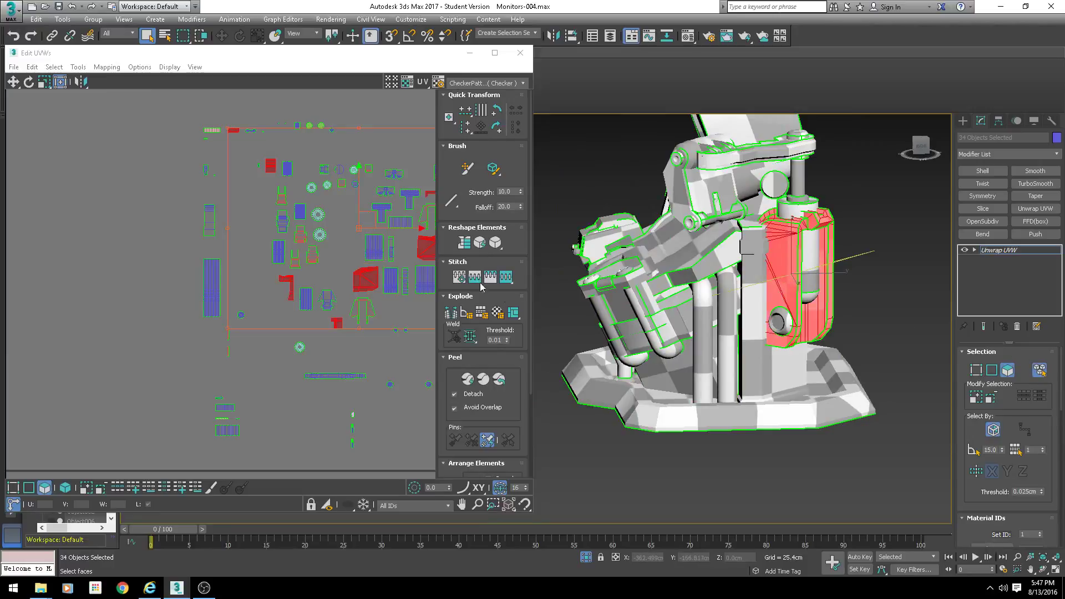
Move the housing's shells out of the outside group to the tile's right edge, clear of the packed layout
{"action": "scroll", "coordinate": [257, 264], "scroll_direction": "down", "scroll_amount": 6}
{"action": "left_click_drag", "start_coordinate": [335, 275], "coordinate": [212, 272]}
{"action": "scroll", "coordinate": [212, 272], "scroll_direction": "up", "scroll_amount": 5}
{"action": "scroll", "coordinate": [212, 272], "scroll_direction": "up", "scroll_amount": 3}
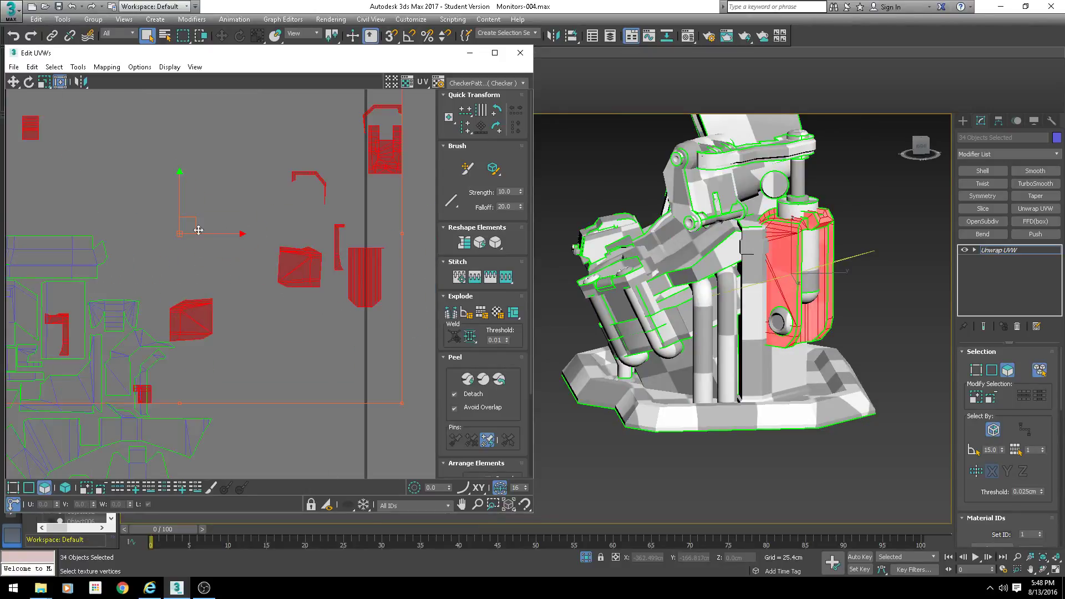
{"action": "scroll", "coordinate": [198, 230], "scroll_direction": "down", "scroll_amount": 1}
{"action": "left_click_drag", "start_coordinate": [194, 221], "coordinate": [279, 176]}
{"action": "left_click", "coordinate": [397, 147]}
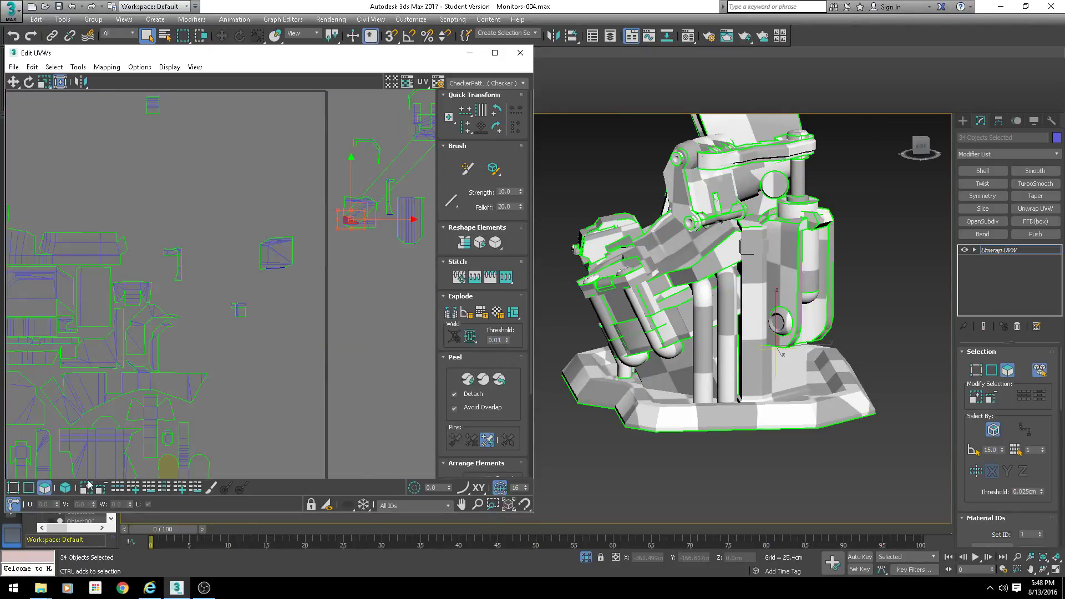
{"action": "key", "text": "ctrl+z"}
Move the notched rectangular shell of the housing against the right side of the packed layout
{"action": "scroll", "coordinate": [412, 278], "scroll_direction": "down", "scroll_amount": 3}
{"action": "scroll", "coordinate": [420, 206], "scroll_direction": "up", "scroll_amount": 2}
{"action": "middle_click_drag", "start_coordinate": [419, 206], "coordinate": [350, 194]}
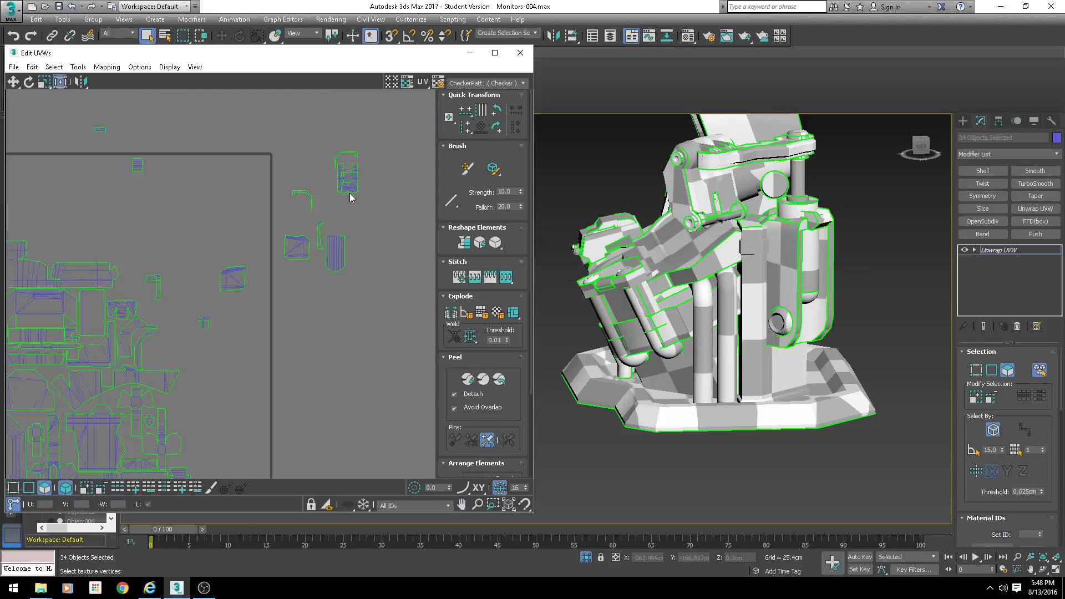
{"action": "left_click_drag", "start_coordinate": [348, 183], "coordinate": [114, 355]}
{"action": "scroll", "coordinate": [173, 351], "scroll_direction": "up", "scroll_amount": 4}
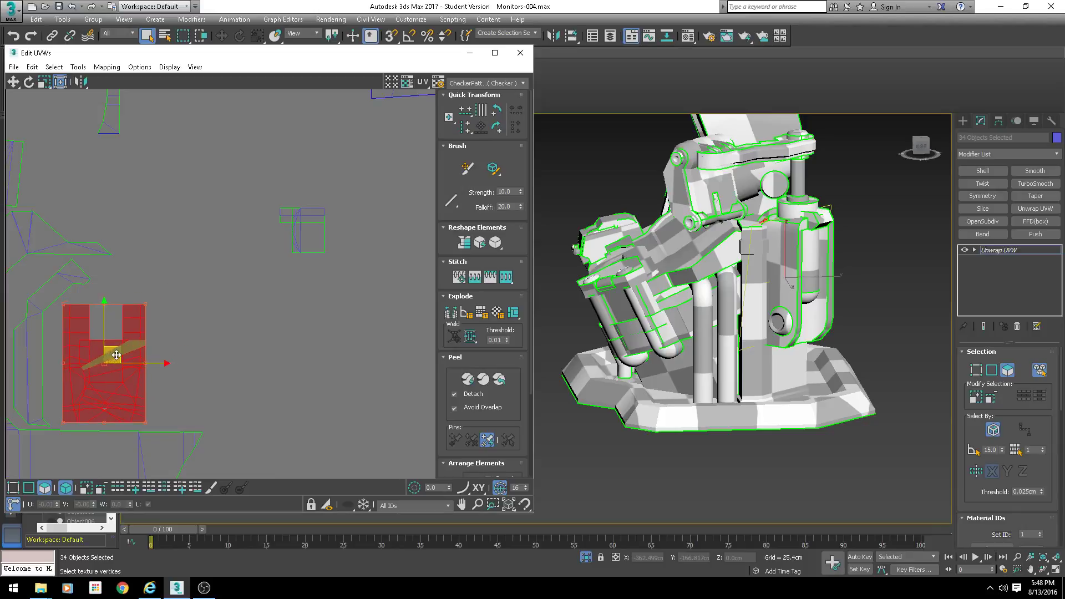
{"action": "scroll", "coordinate": [131, 350], "scroll_direction": "down", "scroll_amount": 2}
{"action": "scroll", "coordinate": [325, 314], "scroll_direction": "down", "scroll_amount": 4}
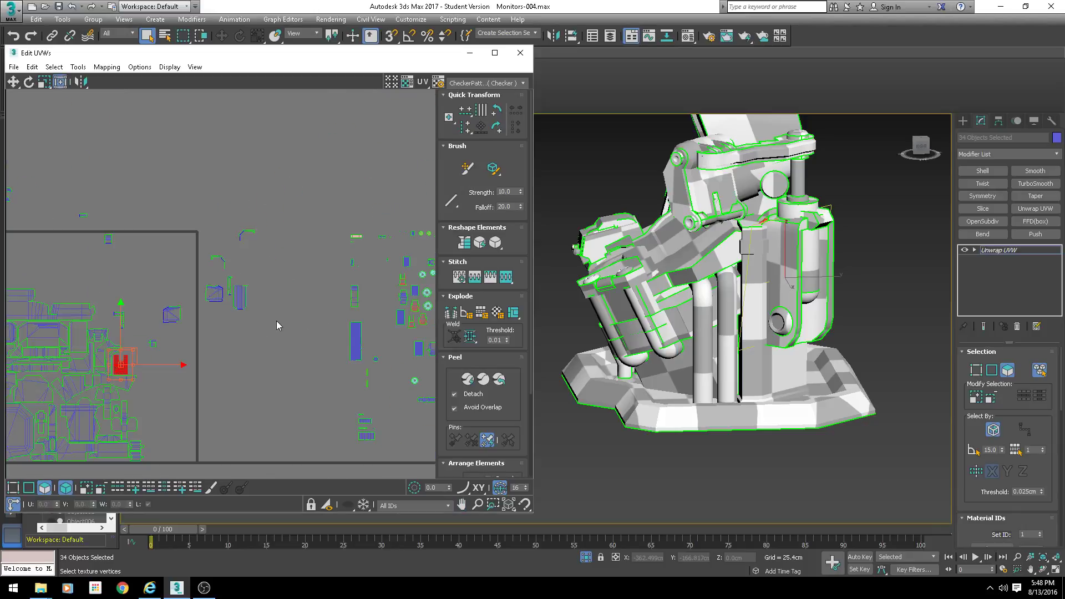
Place the housing's striped shell with chamfered lower corners directly beside the notched shell
{"action": "scroll", "coordinate": [728, 313], "scroll_direction": "up", "scroll_amount": 2}
{"action": "scroll", "coordinate": [753, 318], "scroll_direction": "up", "scroll_amount": 5}
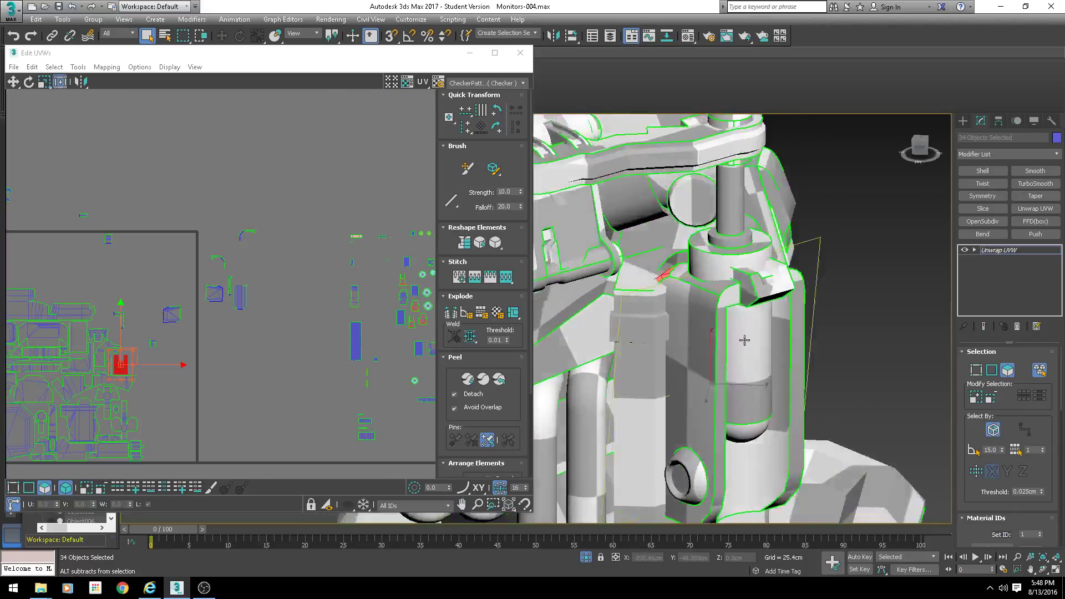
{"action": "middle_click_drag", "start_coordinate": [749, 347], "coordinate": [713, 172], "text": "alt"}
{"action": "middle_click_drag", "start_coordinate": [219, 354], "coordinate": [275, 324]}
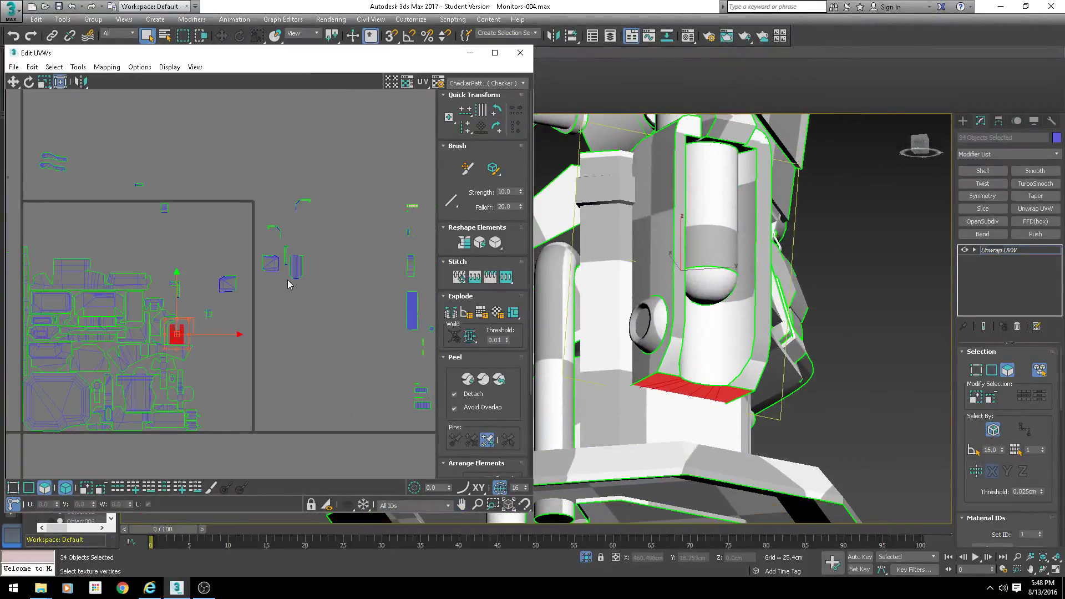
{"action": "scroll", "coordinate": [288, 284], "scroll_direction": "up", "scroll_amount": 2}
{"action": "left_click", "coordinate": [231, 345]}
{"action": "left_click_drag", "start_coordinate": [231, 345], "coordinate": [124, 371]}
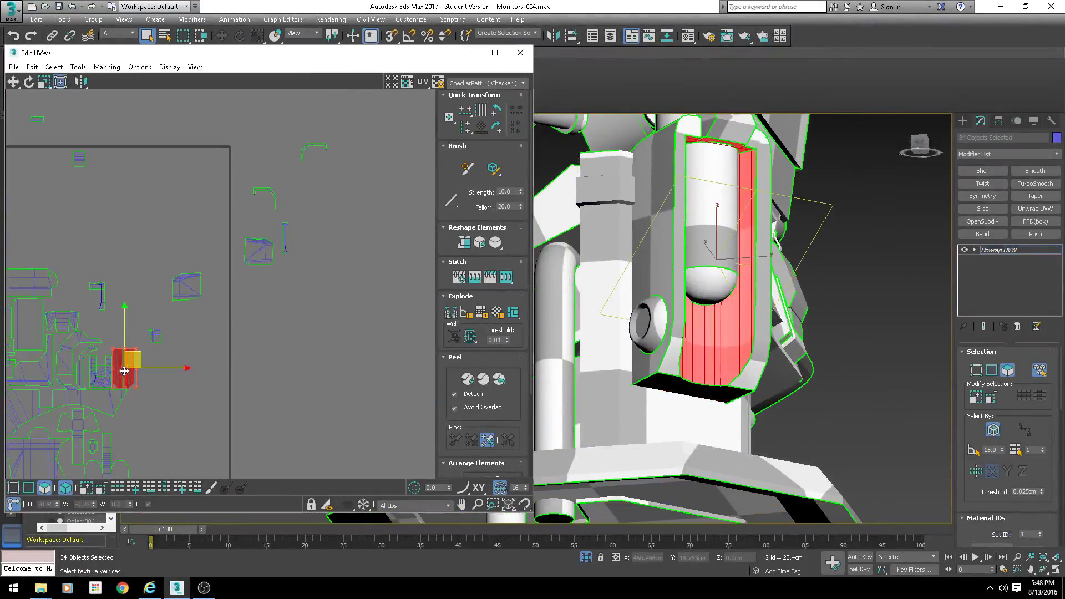
{"action": "scroll", "coordinate": [124, 370], "scroll_direction": "up", "scroll_amount": 4}
{"action": "scroll", "coordinate": [105, 356], "scroll_direction": "down", "scroll_amount": 2}
Select the notched shell and examine its overlapping faces on the model in wireframe display
{"action": "left_click", "coordinate": [97, 353]}
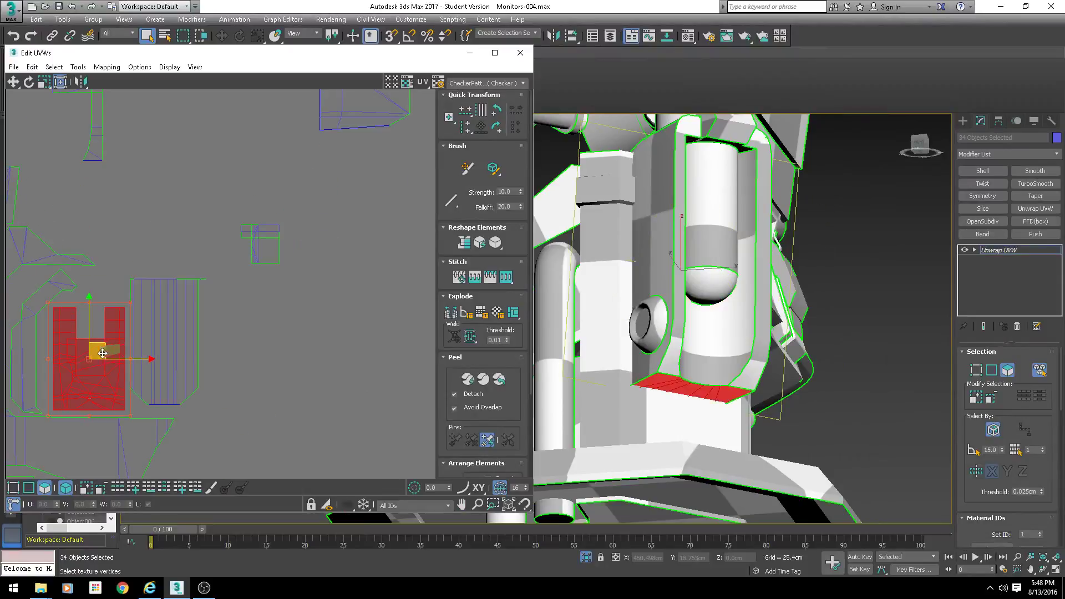
{"action": "scroll", "coordinate": [92, 352], "scroll_direction": "up", "scroll_amount": 3}
{"action": "left_click", "coordinate": [82, 275]}
{"action": "middle_click_drag", "start_coordinate": [80, 331], "coordinate": [171, 312]}
{"action": "scroll", "coordinate": [171, 313], "scroll_direction": "up", "scroll_amount": 2}
{"action": "scroll", "coordinate": [169, 316], "scroll_direction": "down", "scroll_amount": 3}
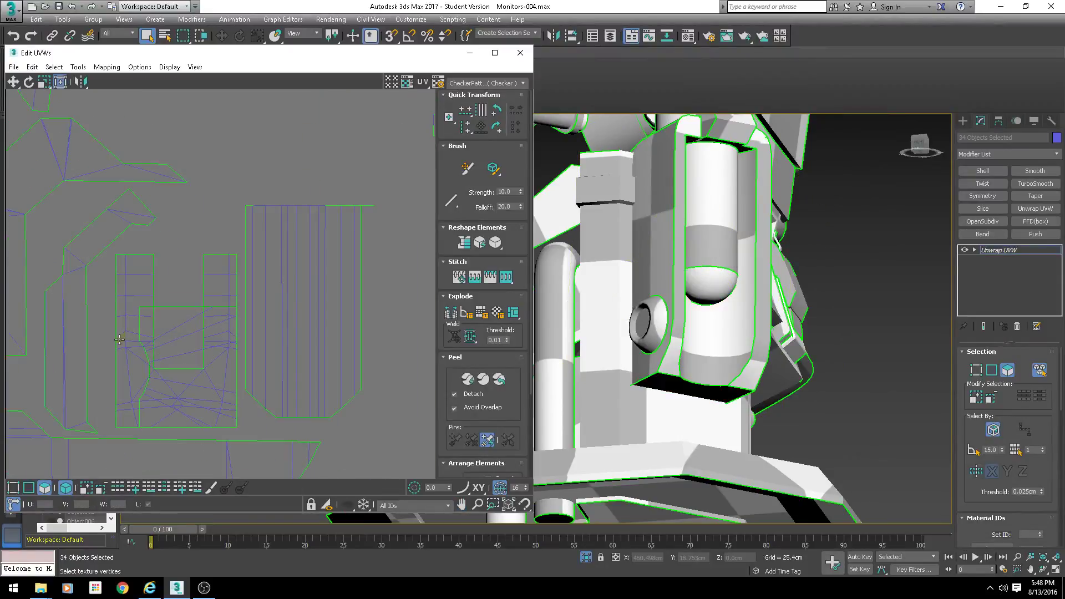
{"action": "left_click", "coordinate": [120, 340]}
{"action": "mouse_move", "coordinate": [687, 329]}
{"action": "middle_mouse_down", "text": "alt"}
{"action": "mouse_move", "coordinate": [849, 367]}
{"action": "mouse_move", "coordinate": [881, 291]}
{"action": "mouse_move", "coordinate": [866, 297]}
{"action": "middle_mouse_up", "text": "alt"}
{"action": "key", "text": "F3"}
Move the notched shell away from the packed layout and check the striped shell's faces on the model
{"action": "scroll", "coordinate": [187, 304], "scroll_direction": "down", "scroll_amount": 3}
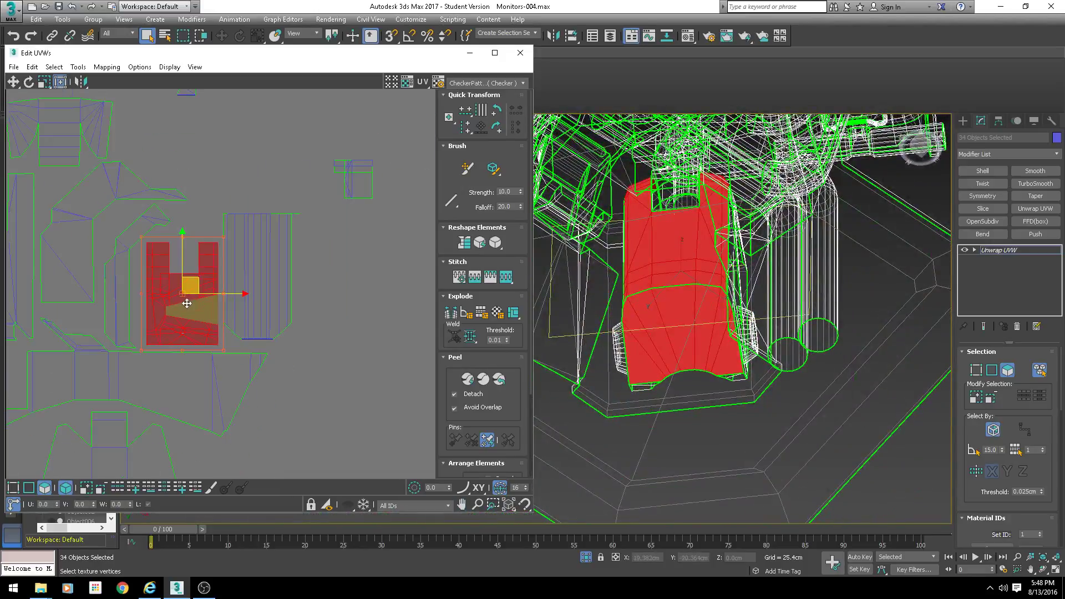
{"action": "left_click_drag", "start_coordinate": [194, 285], "coordinate": [389, 313]}
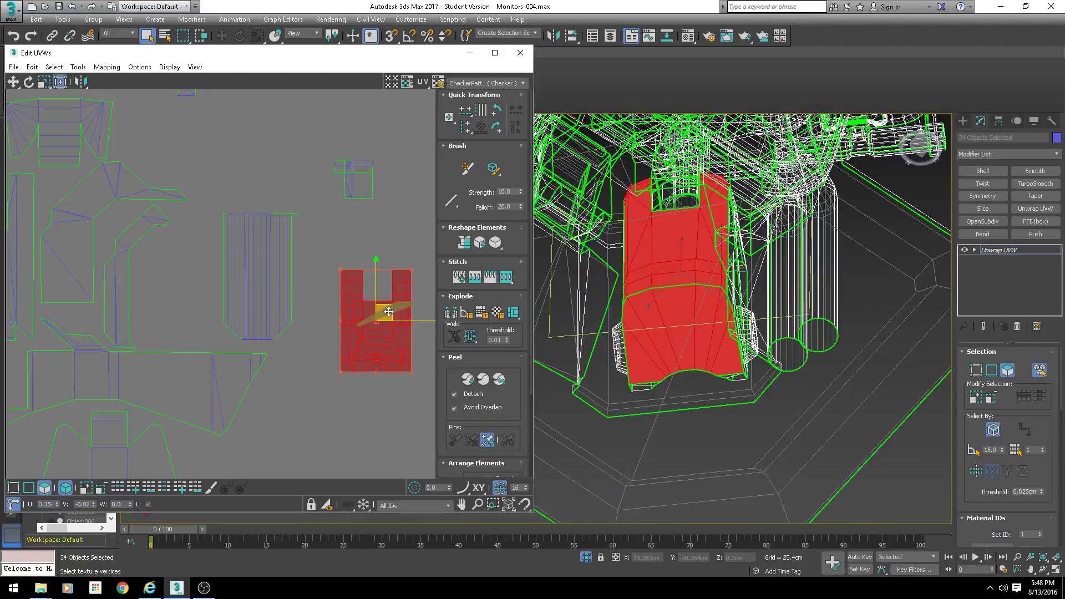
{"action": "left_click", "coordinate": [288, 245]}
{"action": "middle_click_drag", "start_coordinate": [296, 310], "coordinate": [241, 348]}
{"action": "scroll", "coordinate": [240, 347], "scroll_direction": "down", "scroll_amount": 2}
{"action": "key", "text": "F3"}
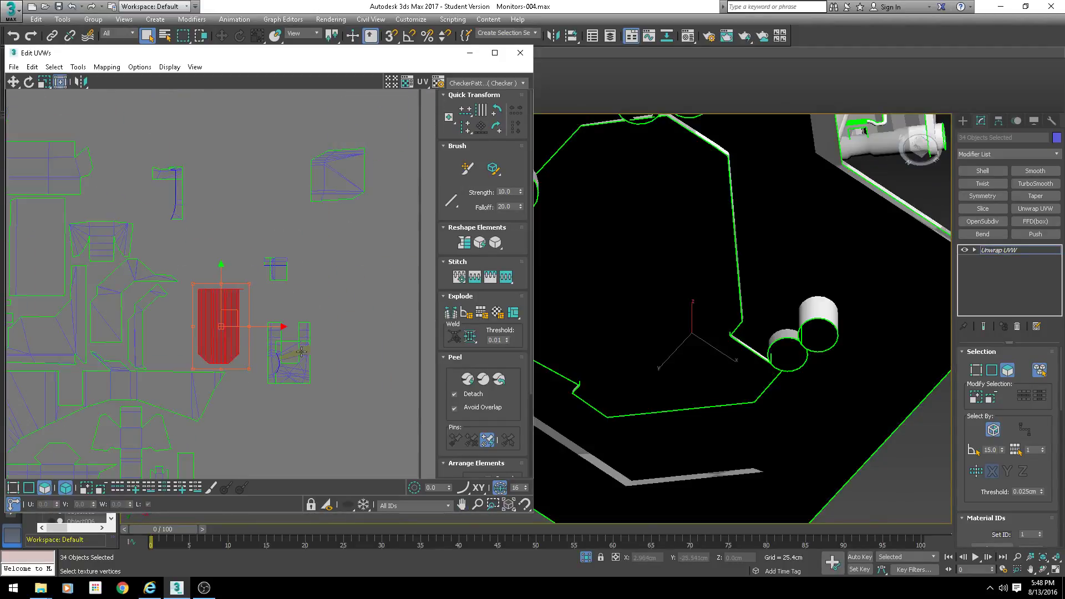
{"action": "key", "text": "F3"}
{"action": "middle_click_drag", "start_coordinate": [843, 284], "coordinate": [747, 341], "text": "alt"}
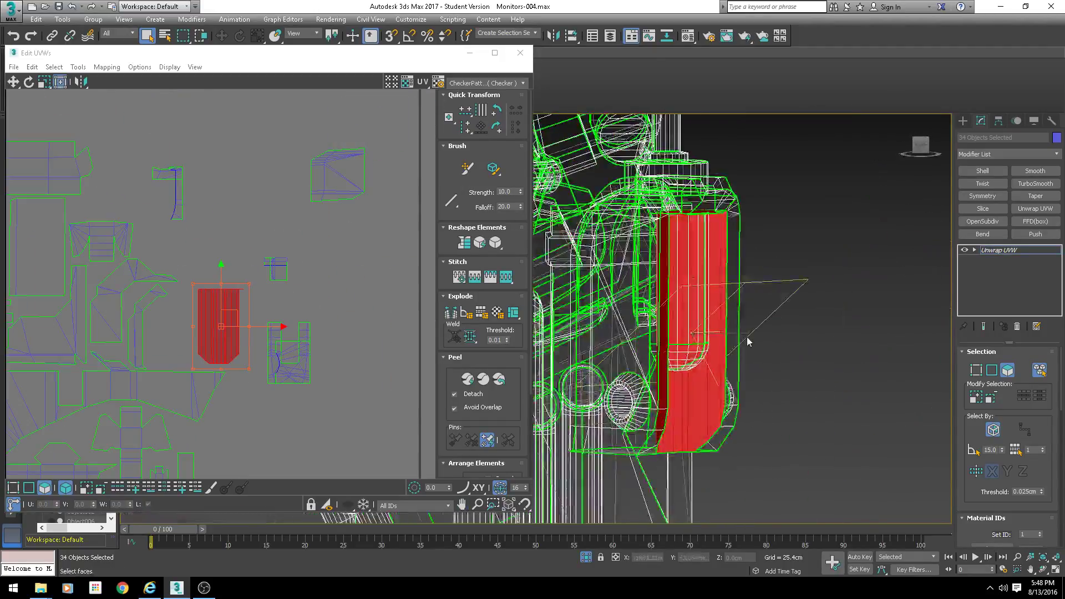
{"action": "key", "text": "F3"}
{"action": "scroll", "coordinate": [211, 256], "scroll_direction": "down", "scroll_amount": 4}
Select all of the housing's shells together, including the small ones near the tile's upper edge, and check them on the model
{"action": "left_click", "coordinate": [244, 310], "text": "ctrl"}
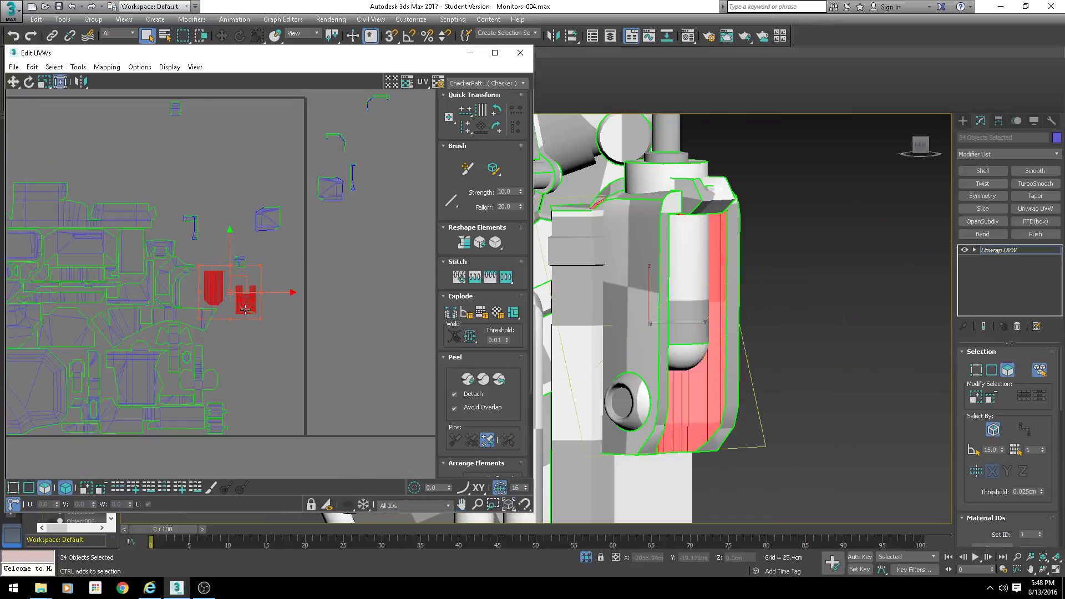
{"action": "middle_click_drag", "start_coordinate": [374, 192], "coordinate": [241, 315]}
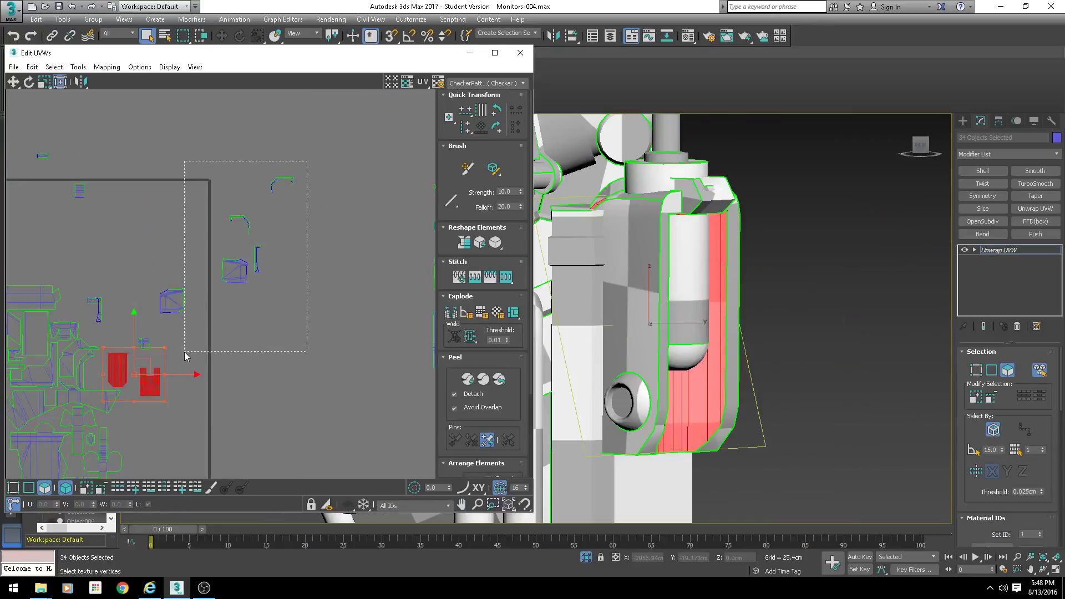
{"action": "left_click_drag", "start_coordinate": [116, 390], "coordinate": [114, 388]}
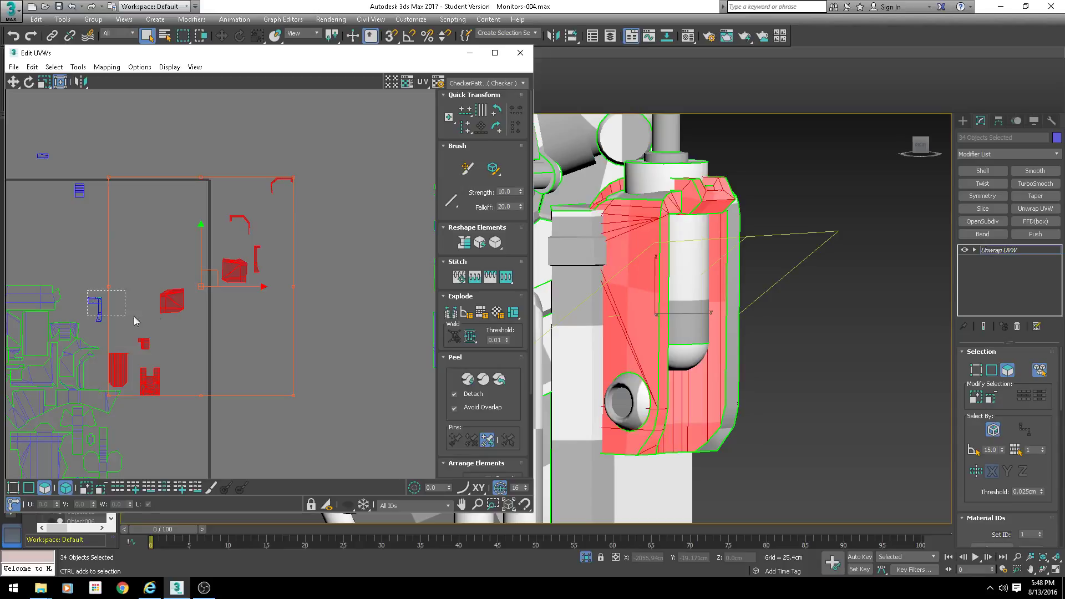
{"action": "scroll", "coordinate": [135, 321], "scroll_direction": "down", "scroll_amount": 6}
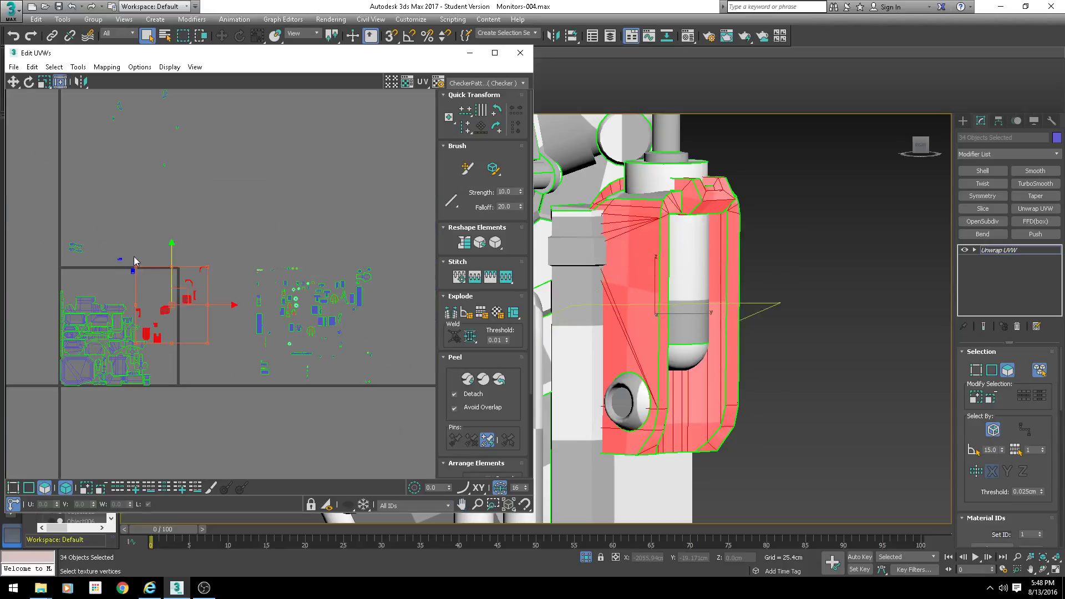
{"action": "scroll", "coordinate": [134, 261], "scroll_direction": "up", "scroll_amount": 10}
{"action": "scroll", "coordinate": [159, 305], "scroll_direction": "down", "scroll_amount": 4}
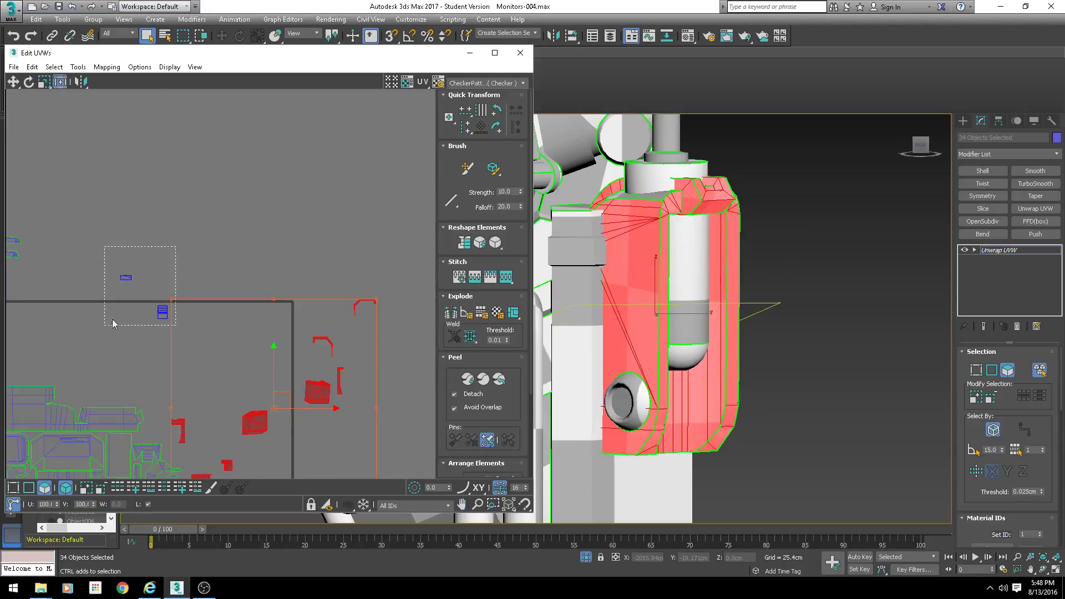
{"action": "scroll", "coordinate": [202, 320], "scroll_direction": "down", "scroll_amount": 4}
{"action": "middle_click_drag", "start_coordinate": [721, 322], "coordinate": [632, 347], "text": "alt"}
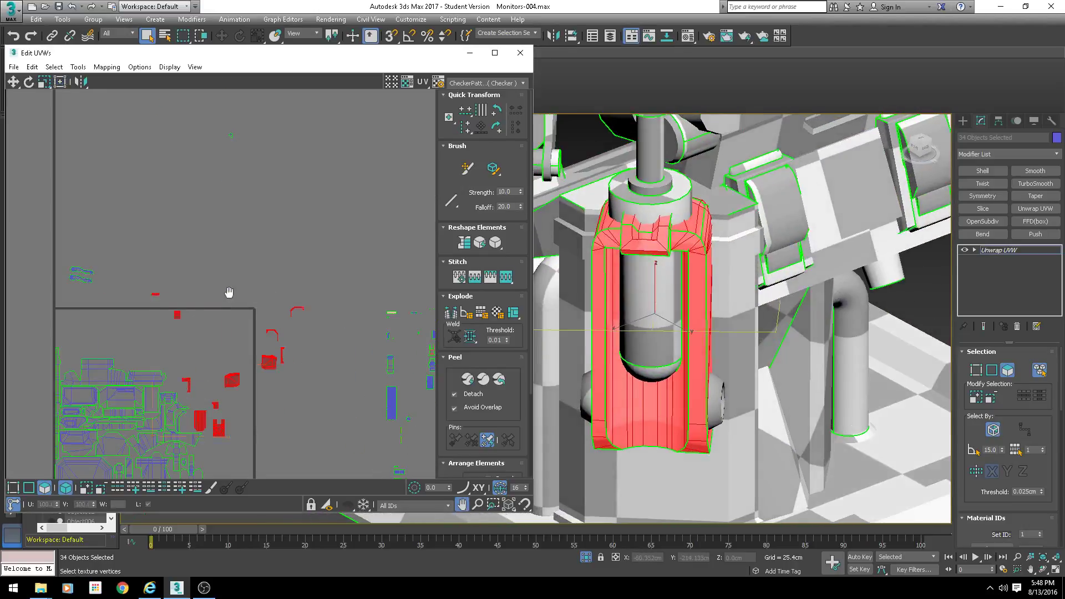
Apply Flatten Mapping to the selected housing shells with a polygon angle threshold of 45 and spacing of 0.001
{"action": "middle_click_drag", "start_coordinate": [228, 293], "coordinate": [240, 139]}
{"action": "scroll", "coordinate": [242, 136], "scroll_direction": "down", "scroll_amount": 5}
{"action": "left_click", "coordinate": [106, 66]}
{"action": "left_click", "coordinate": [112, 78]}
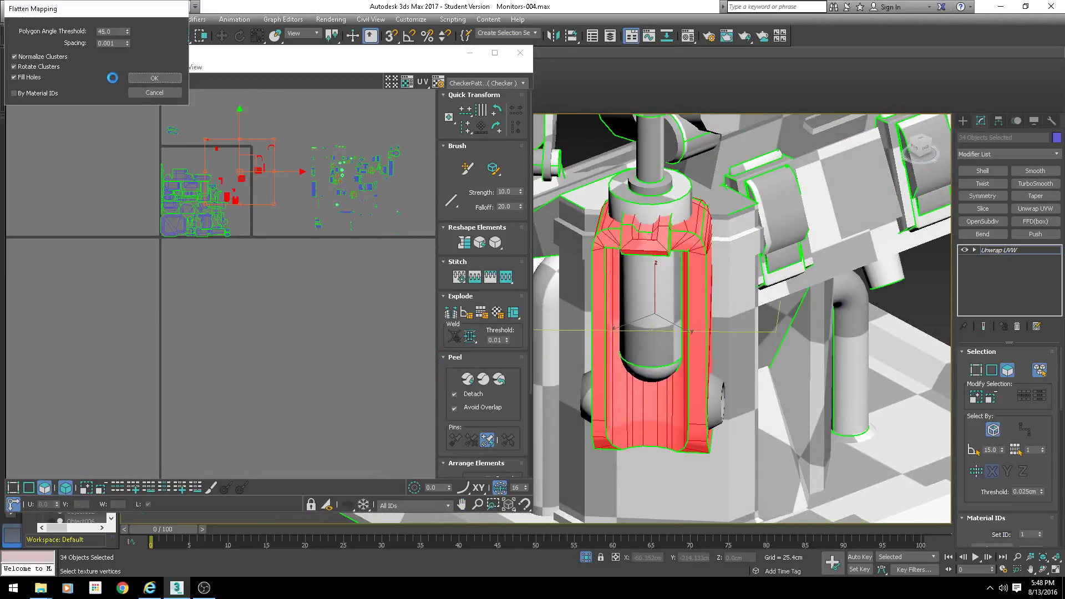
{"action": "key", "text": "Return"}
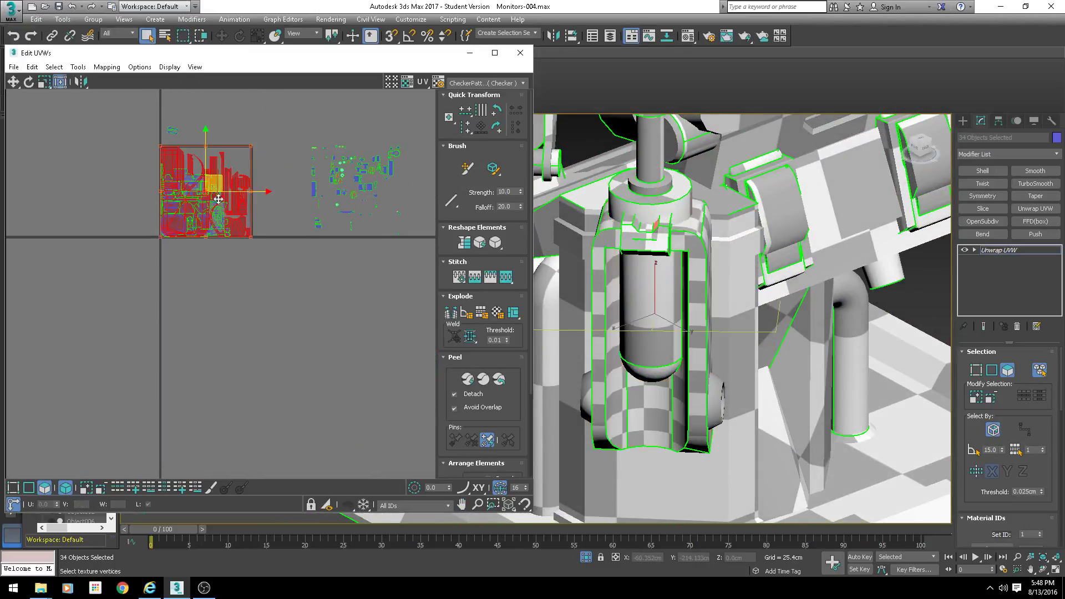
Move the flattened housing shells into the empty area below the tile and deselect them
{"action": "left_click_drag", "start_coordinate": [217, 187], "coordinate": [242, 373]}
{"action": "scroll", "coordinate": [242, 371], "scroll_direction": "up", "scroll_amount": 4}
{"action": "left_click", "coordinate": [319, 312]}
{"action": "middle_click_drag", "start_coordinate": [270, 382], "coordinate": [277, 292]}
{"action": "scroll", "coordinate": [191, 358], "scroll_direction": "up", "scroll_amount": 4}
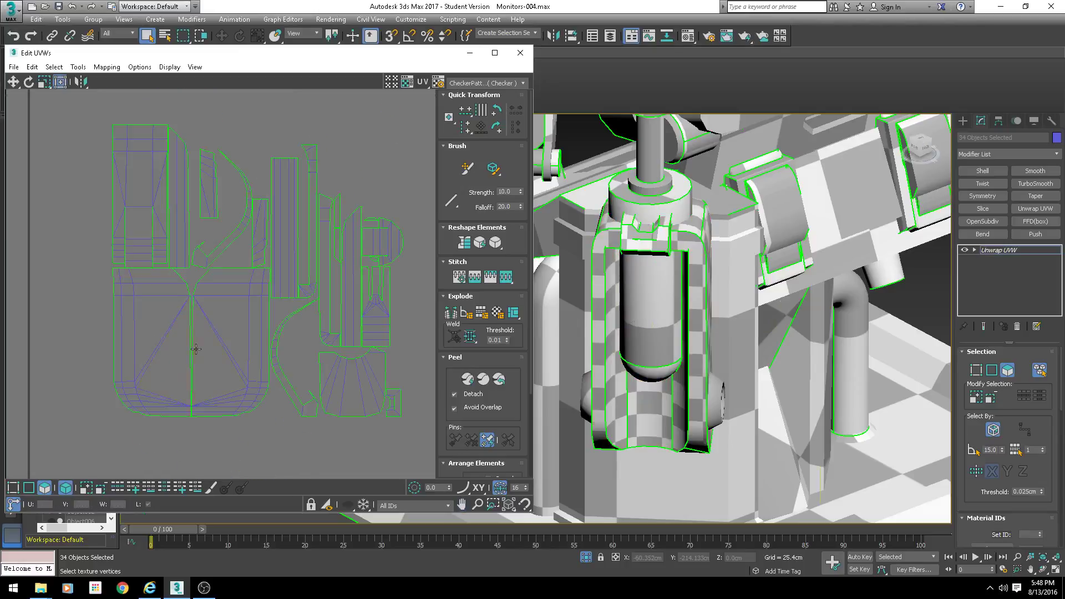
Move the two large rounded side shells and the long stepped strip shell out of the flattened housing cluster
{"action": "left_click", "coordinate": [178, 342]}
{"action": "left_click", "coordinate": [246, 217]}
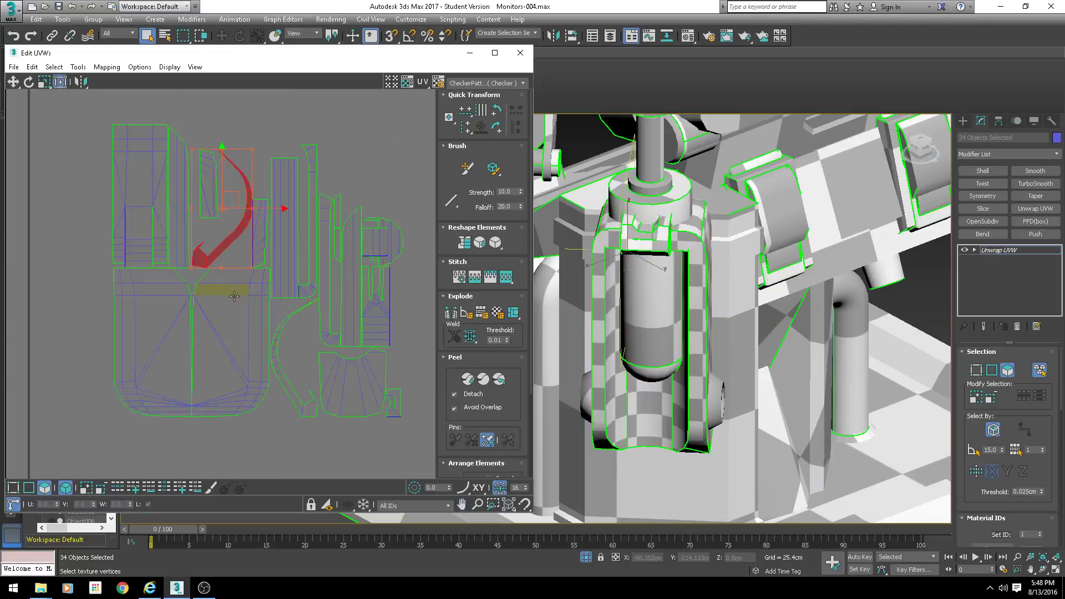
{"action": "scroll", "coordinate": [199, 300], "scroll_direction": "down", "scroll_amount": 3}
{"action": "left_click_drag", "start_coordinate": [196, 313], "coordinate": [106, 391]}
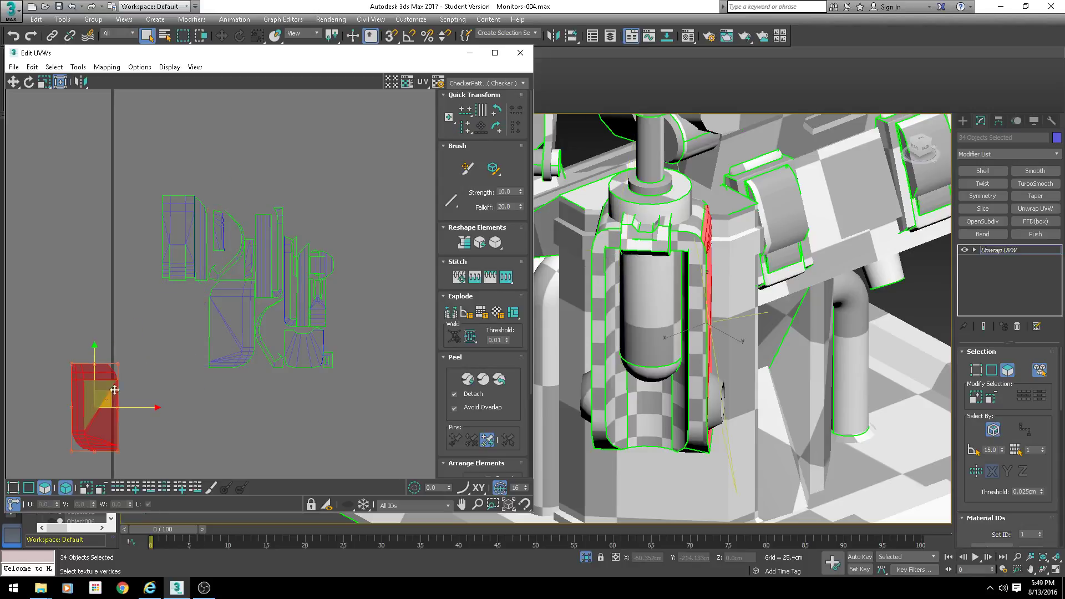
{"action": "middle_click_drag", "start_coordinate": [106, 390], "coordinate": [182, 285]}
{"action": "left_click_drag", "start_coordinate": [312, 230], "coordinate": [274, 301]}
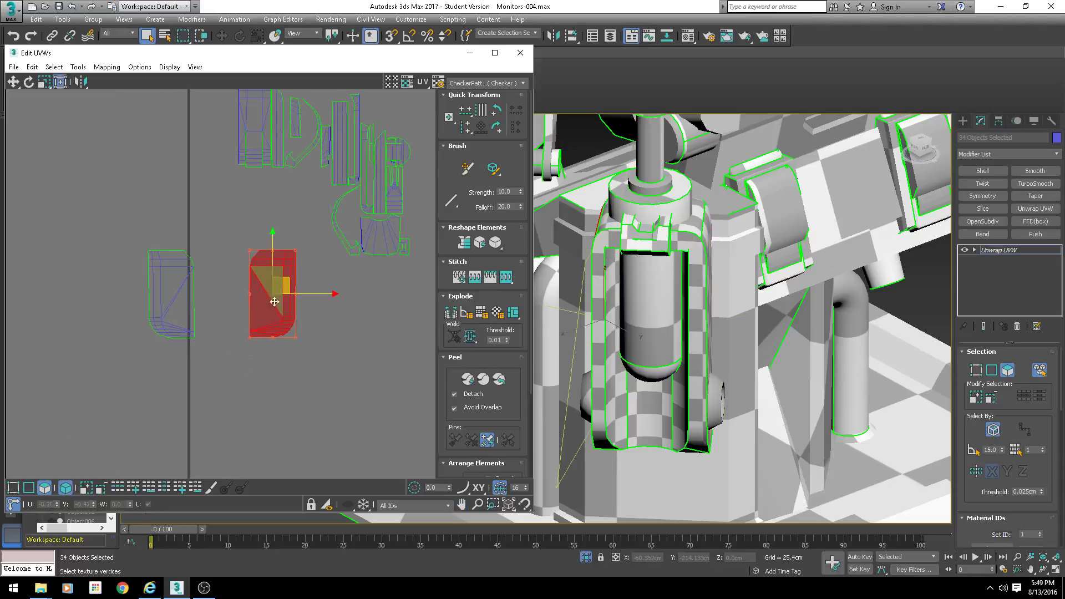
{"action": "left_click_drag", "start_coordinate": [256, 131], "coordinate": [224, 241]}
Check the separated rounded shell and the whole housing's faces on the model, and clear the selection
{"action": "middle_click_drag", "start_coordinate": [742, 333], "coordinate": [382, 277], "text": "alt"}
{"action": "left_click", "coordinate": [272, 280]}
{"action": "scroll", "coordinate": [273, 283], "scroll_direction": "up", "scroll_amount": 2}
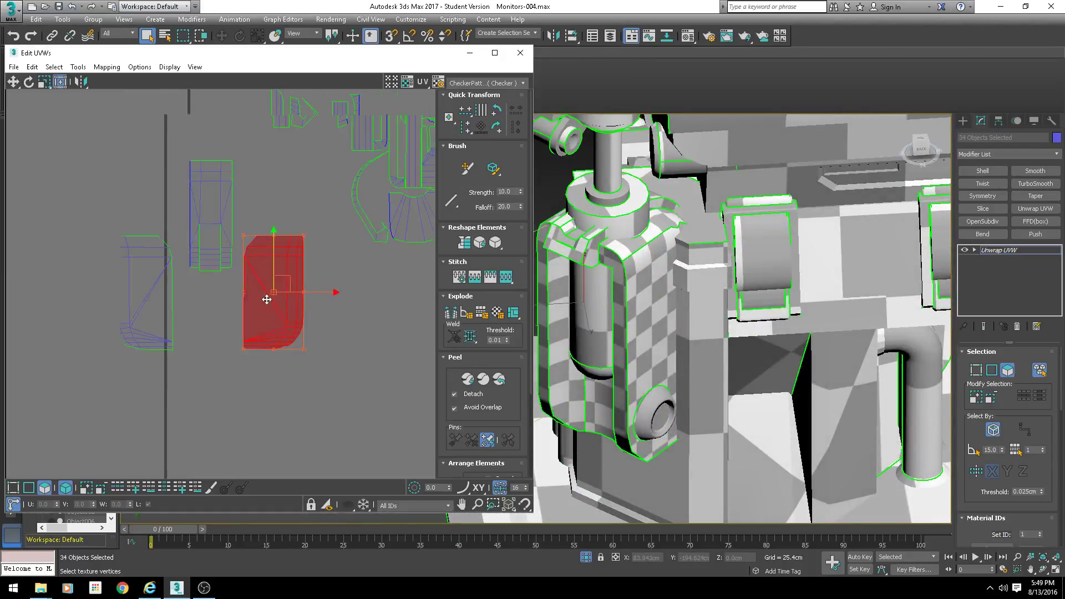
{"action": "left_click", "coordinate": [625, 330]}
{"action": "middle_click_drag", "start_coordinate": [292, 209], "coordinate": [167, 292]}
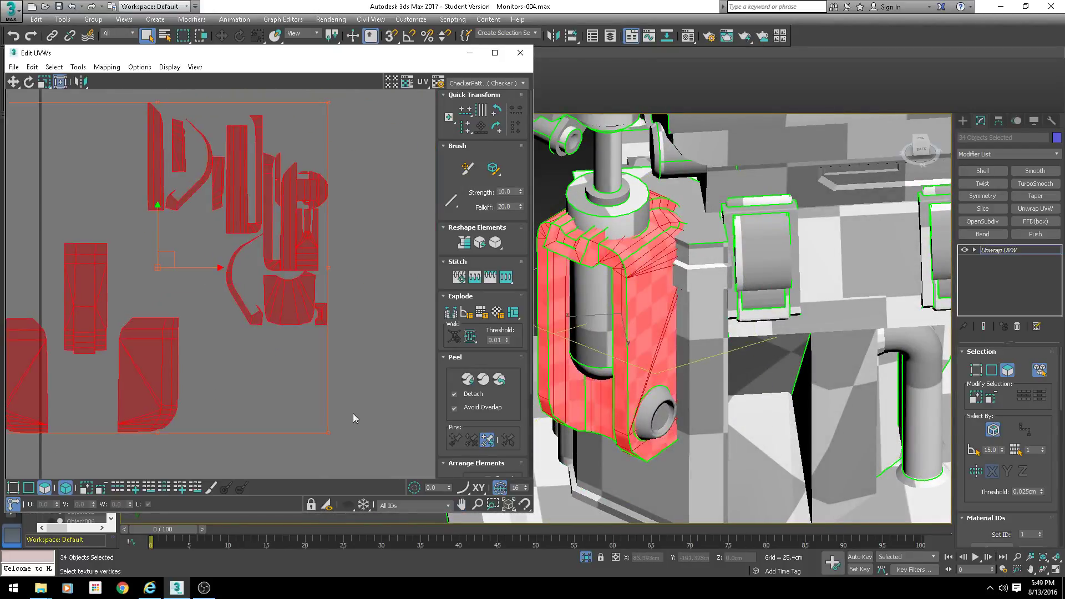
{"action": "left_click", "coordinate": [1039, 372]}
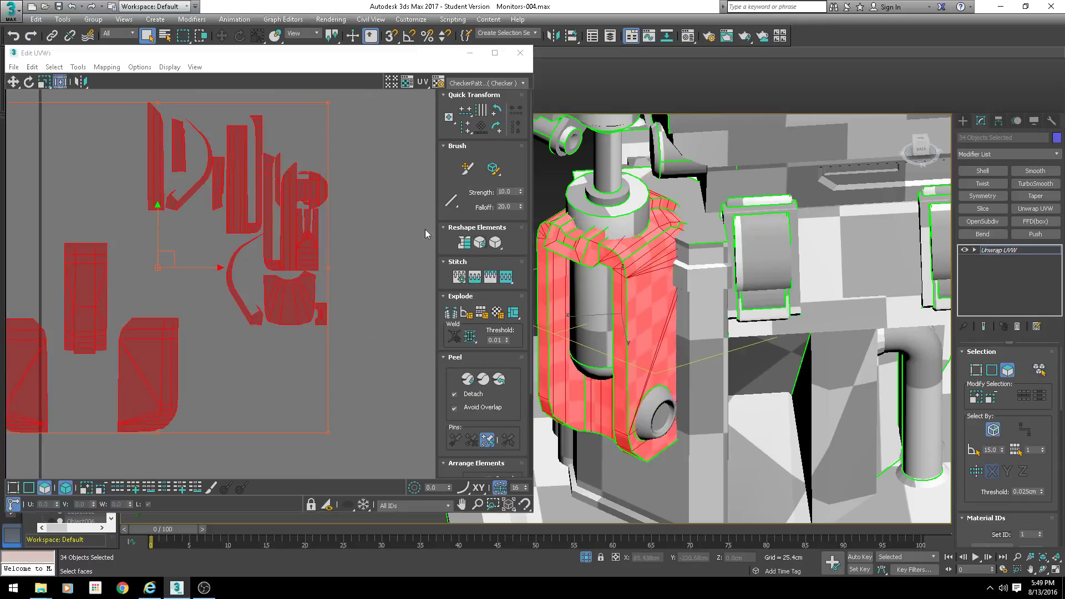
{"action": "left_click", "coordinate": [280, 249]}
Examine the whole monitor machine from the side and the packed shell layout in the UV tile
{"action": "scroll", "coordinate": [638, 310], "scroll_direction": "down", "scroll_amount": 5}
{"action": "middle_click_drag", "start_coordinate": [644, 319], "coordinate": [555, 329], "text": "alt"}
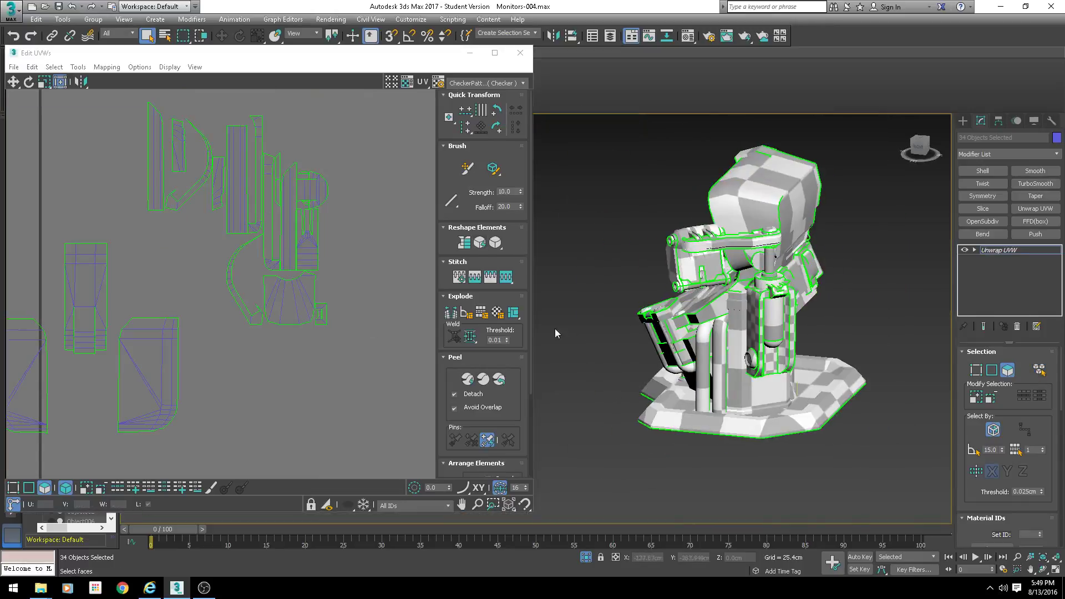
{"action": "scroll", "coordinate": [339, 294], "scroll_direction": "down", "scroll_amount": 6}
{"action": "middle_click_drag", "start_coordinate": [278, 114], "coordinate": [308, 226]}
{"action": "scroll", "coordinate": [321, 289], "scroll_direction": "up", "scroll_amount": 5}
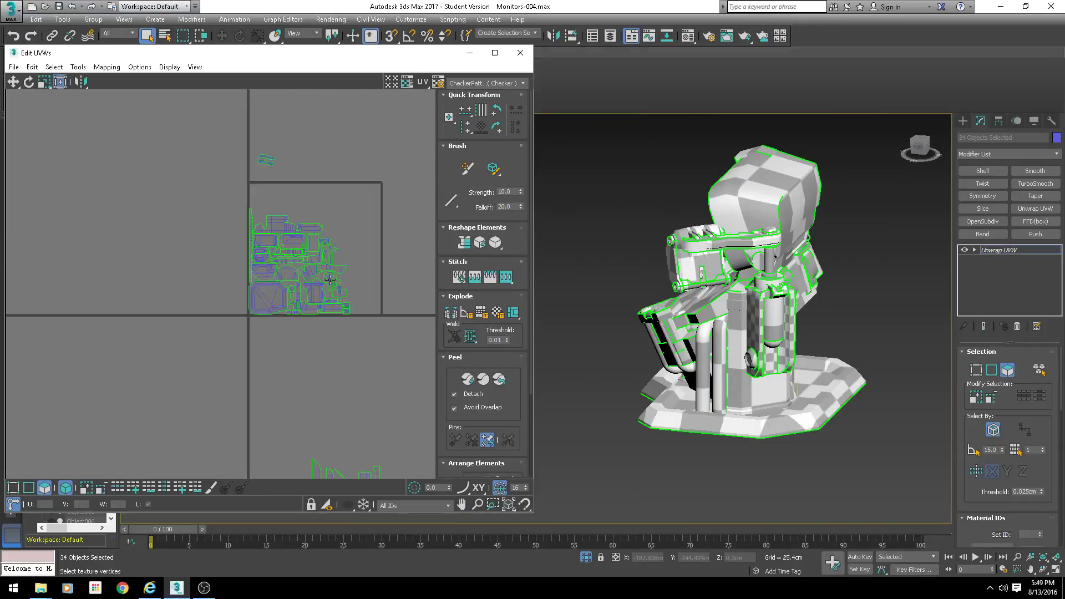